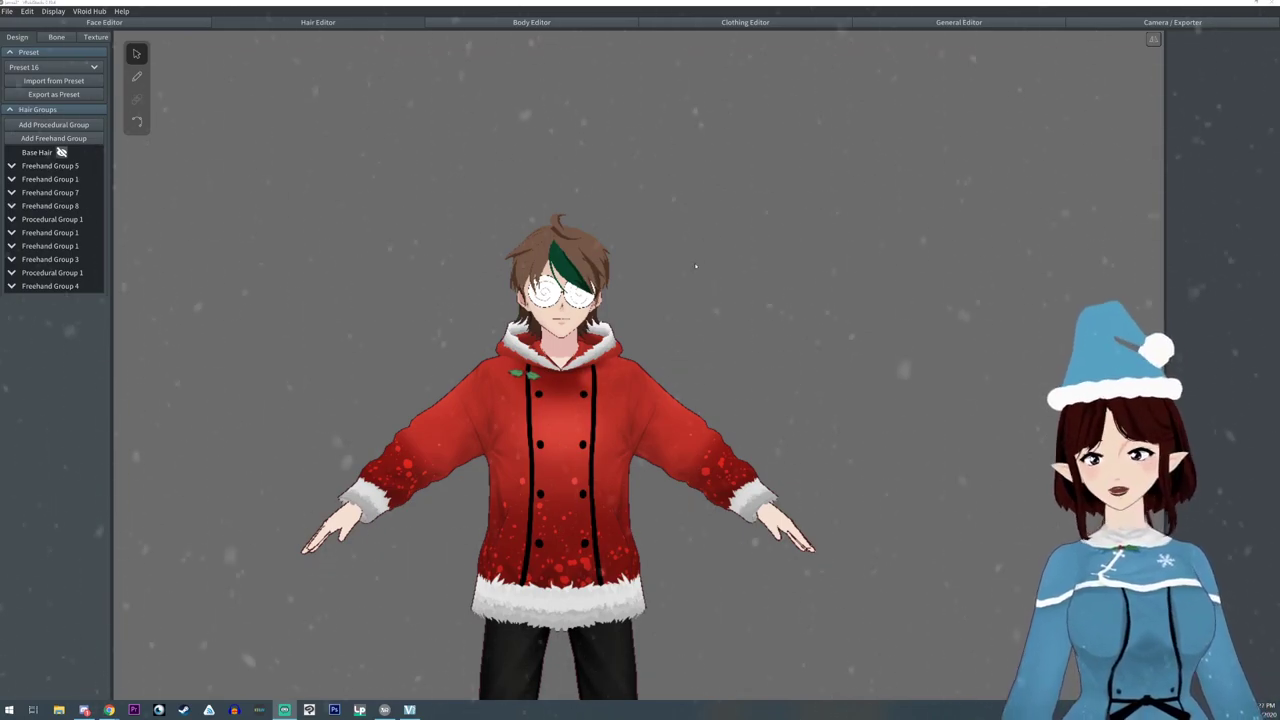
- Add a new procedural hair group to the character's hair
scroll(695, 265, up, 5)
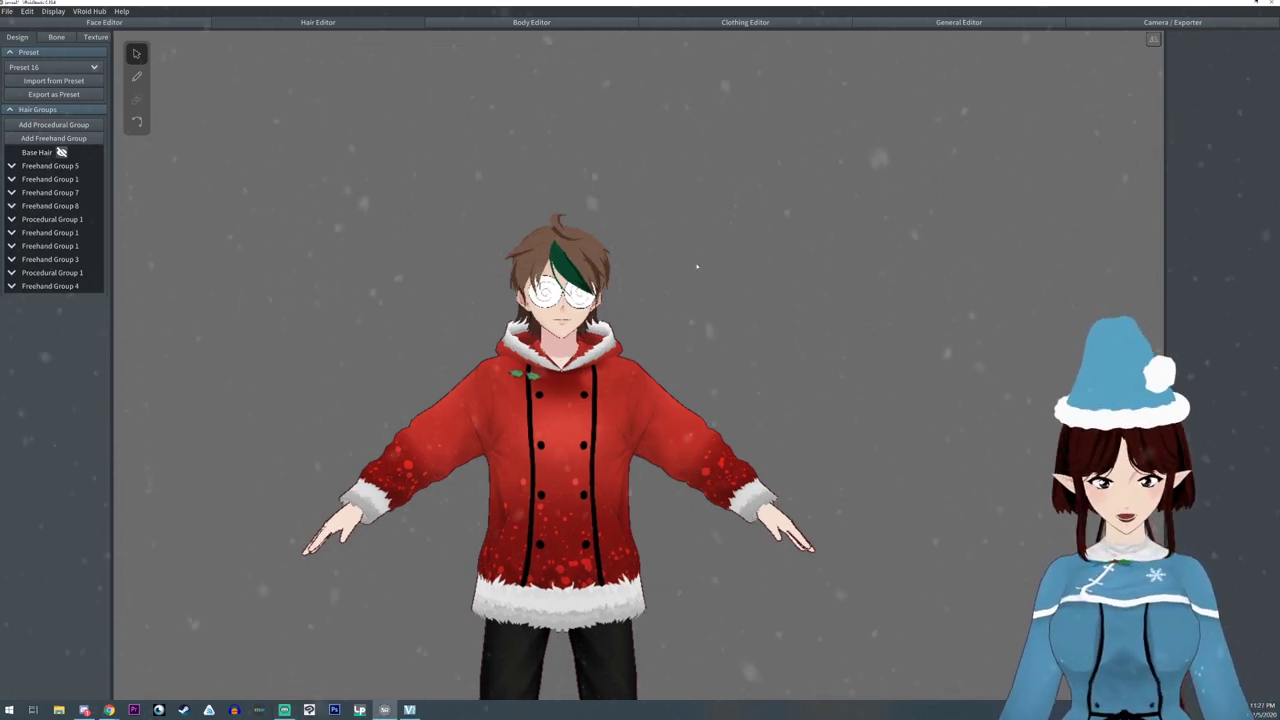
scroll(707, 274, up, 3)
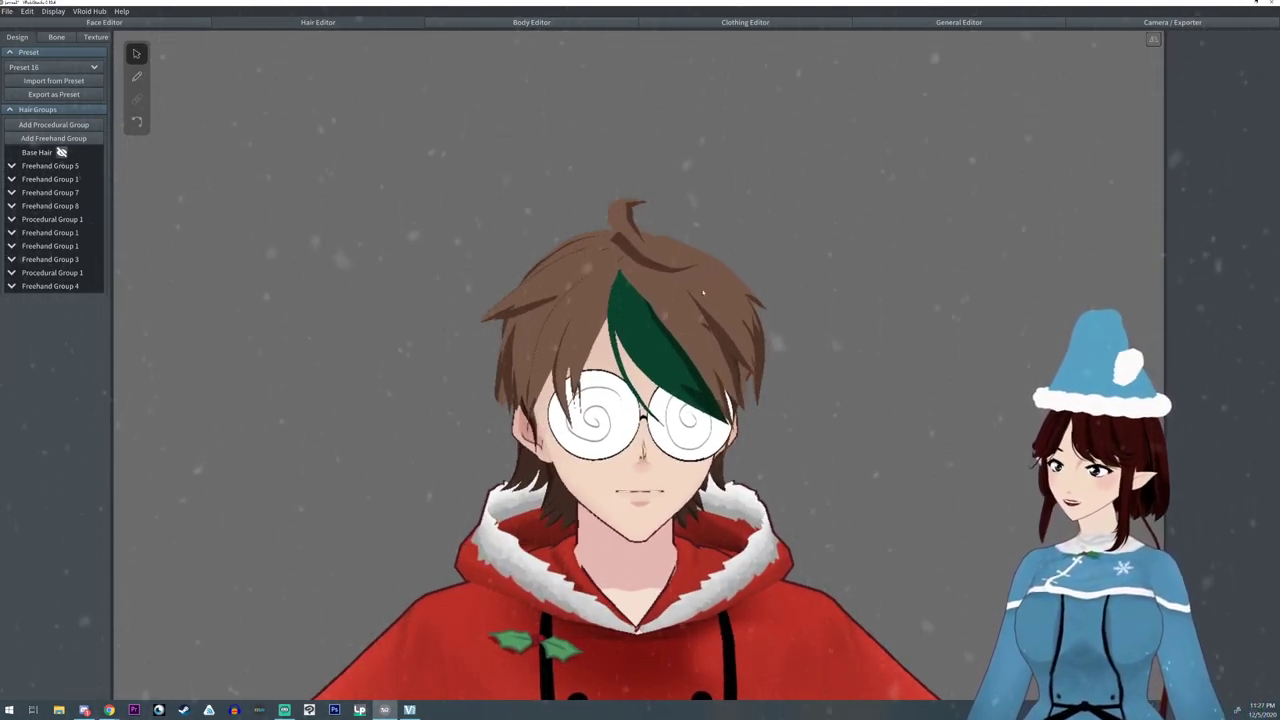
right_drag(678, 247, 672, 243)
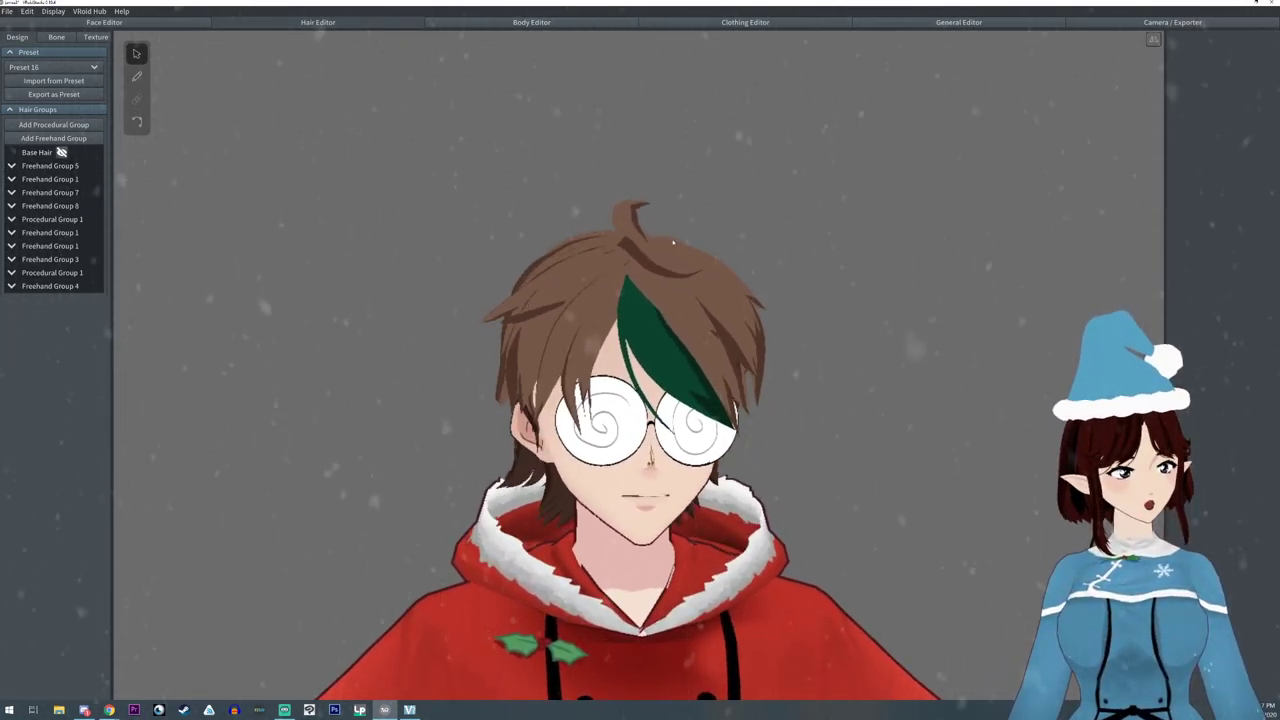
middle_drag(672, 243, 657, 230)
scroll(657, 231, up, 3)
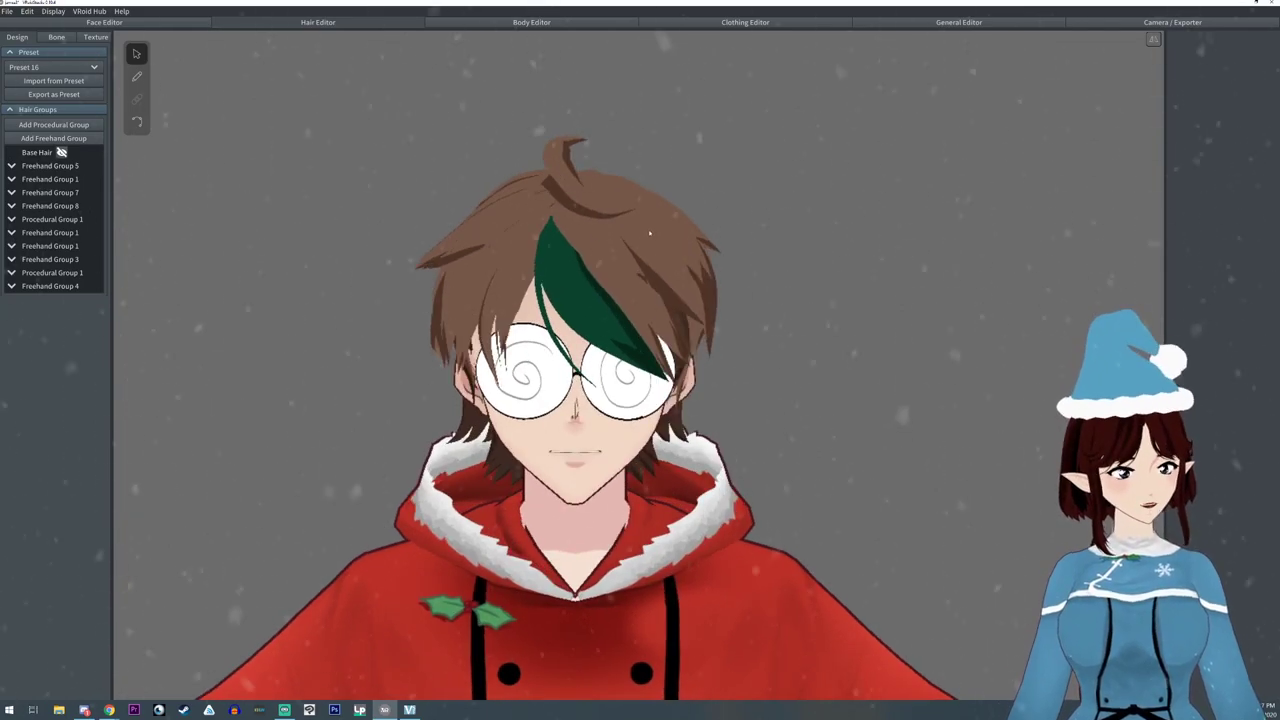
click(36, 152)
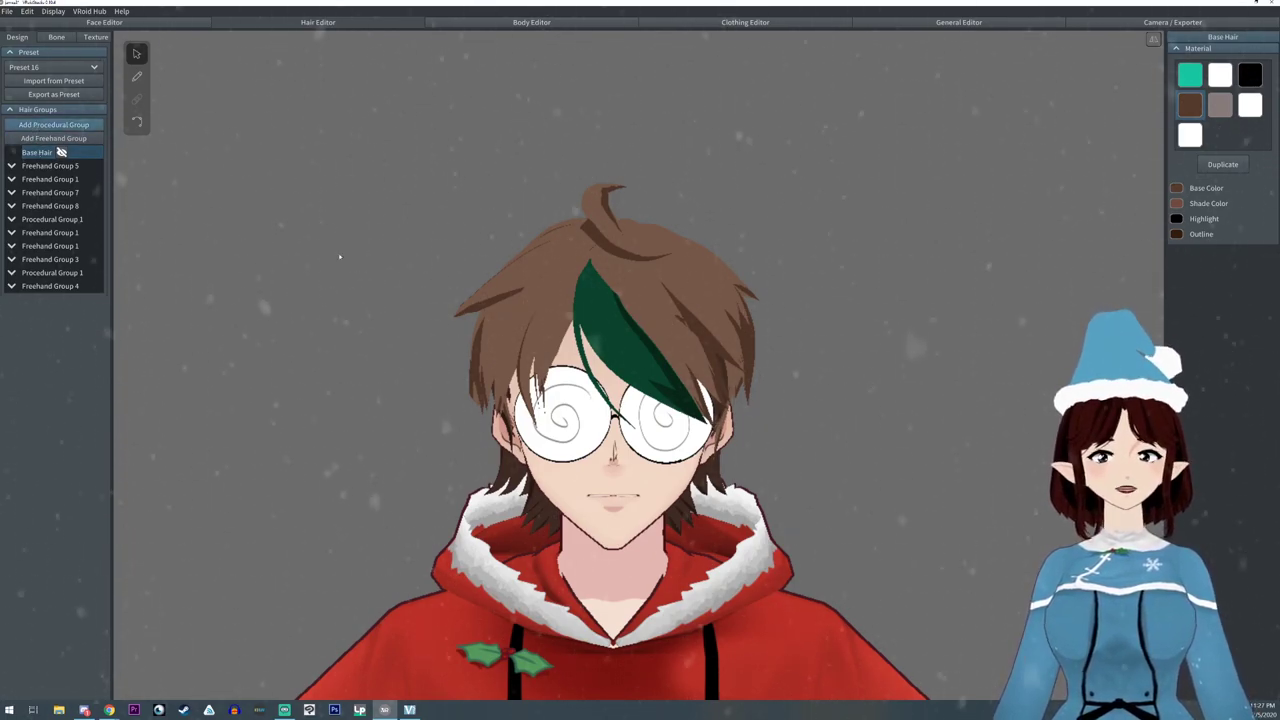
click(40, 125)
scroll(415, 287, down, 2)
scroll(423, 299, up, 1)
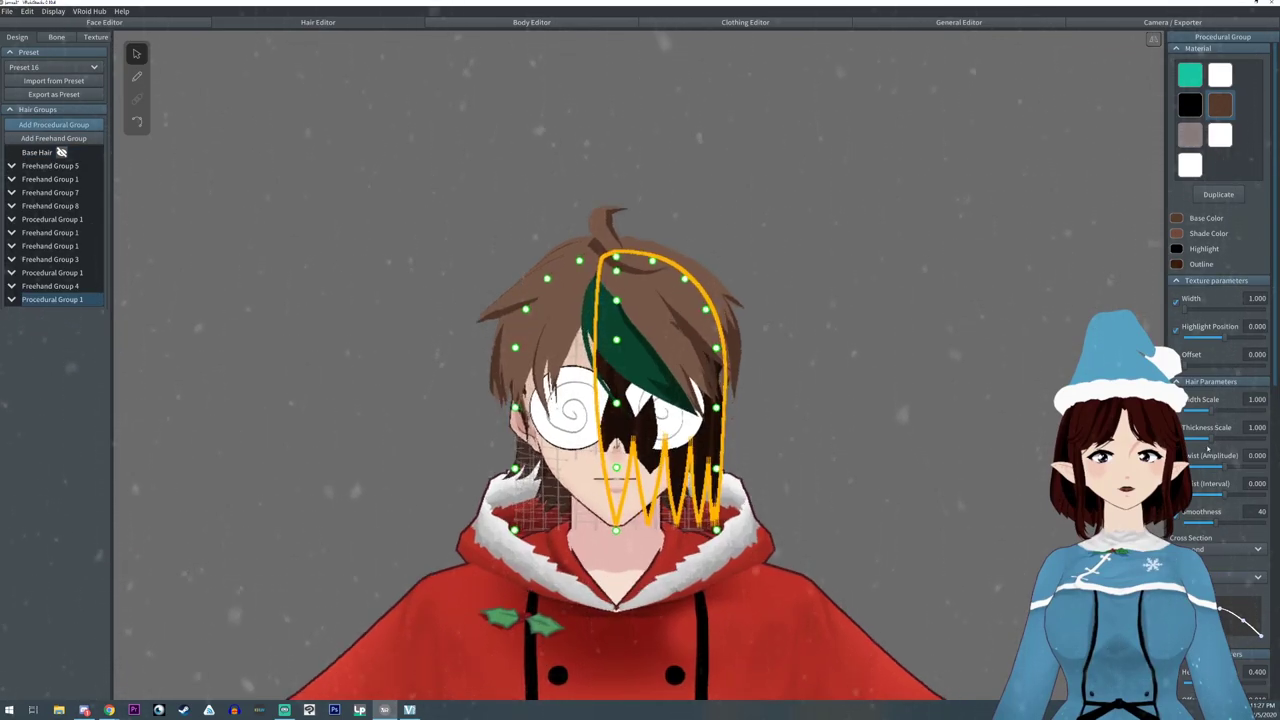
- Set the new group's guide Conformity (X) to 0.000 and its guide Height to 0.100
scroll(1215, 460, down, 5)
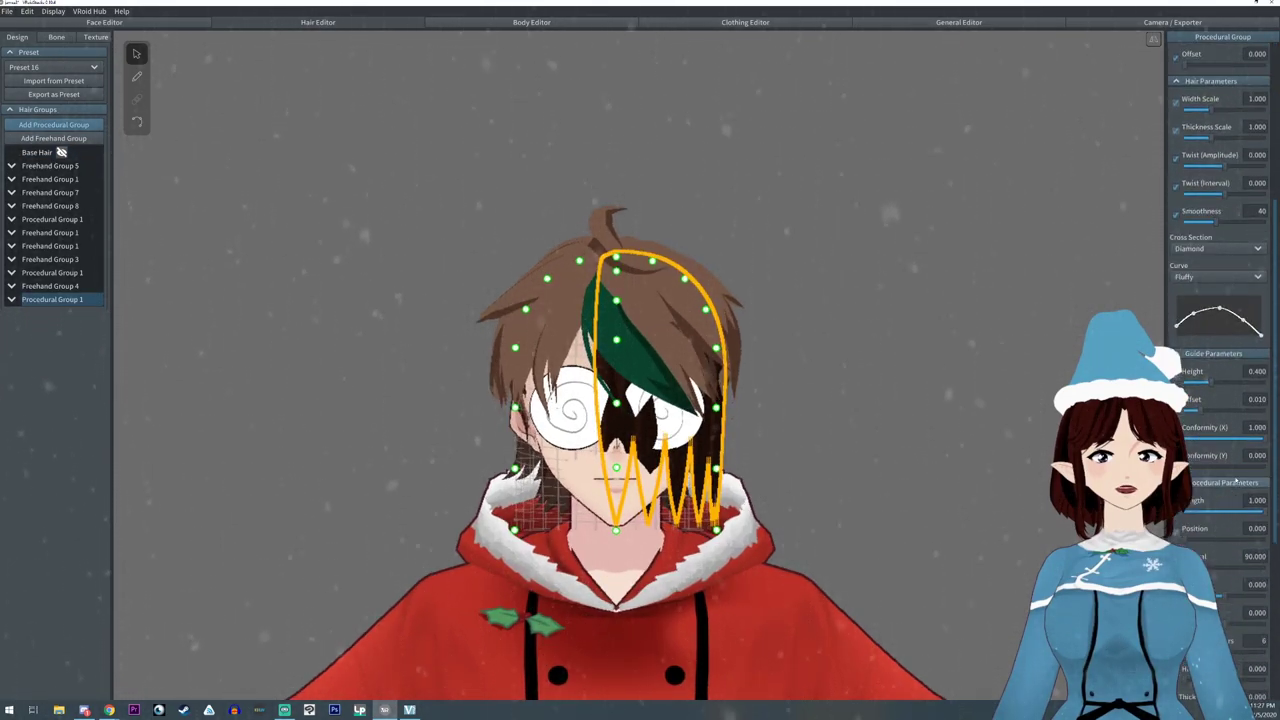
drag(1265, 437, 1183, 438)
mouse_move(798, 430)
right_down()
mouse_move(909, 431)
mouse_move(752, 435)
mouse_move(777, 434)
right_up()
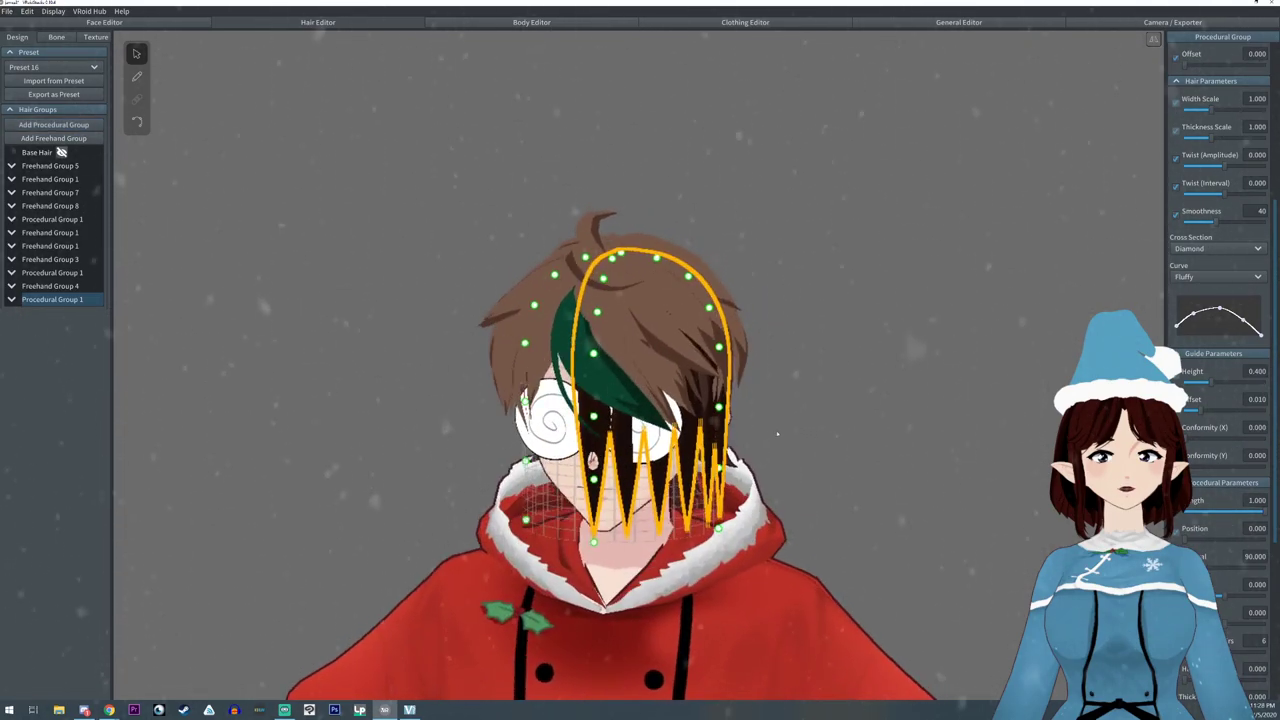
drag(1207, 381, 1187, 381)
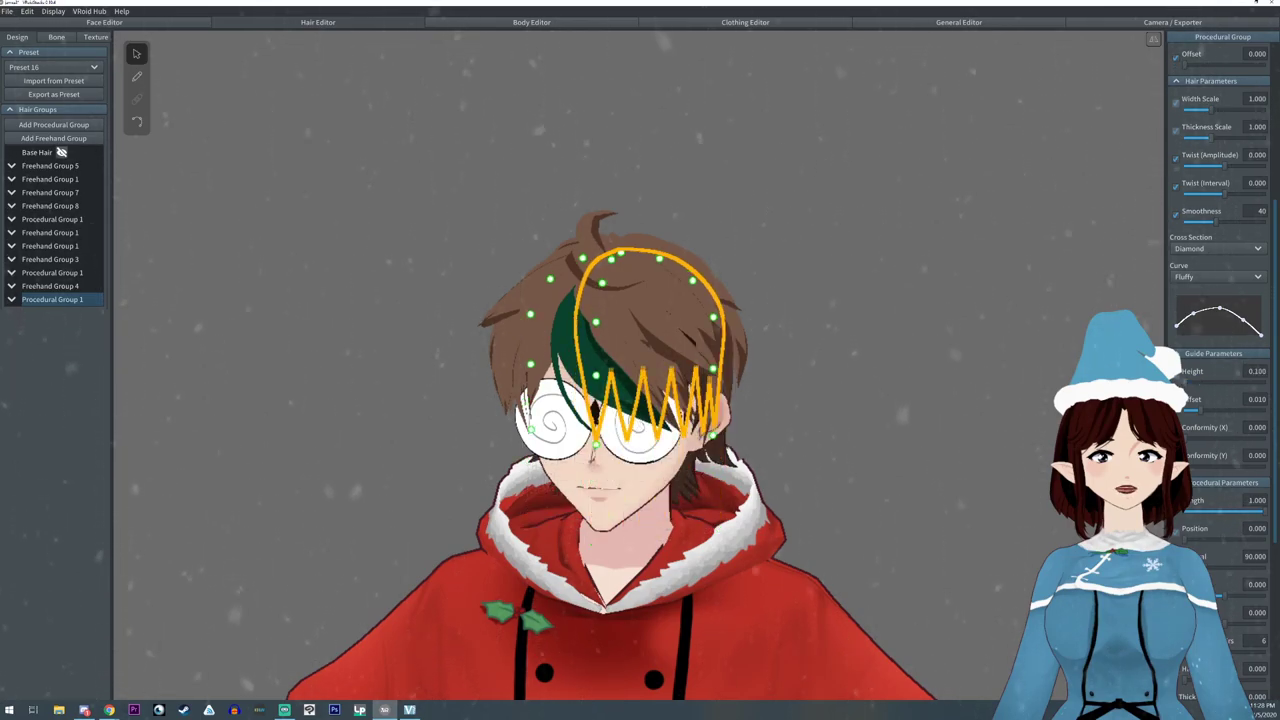
right_drag(962, 382, 979, 394)
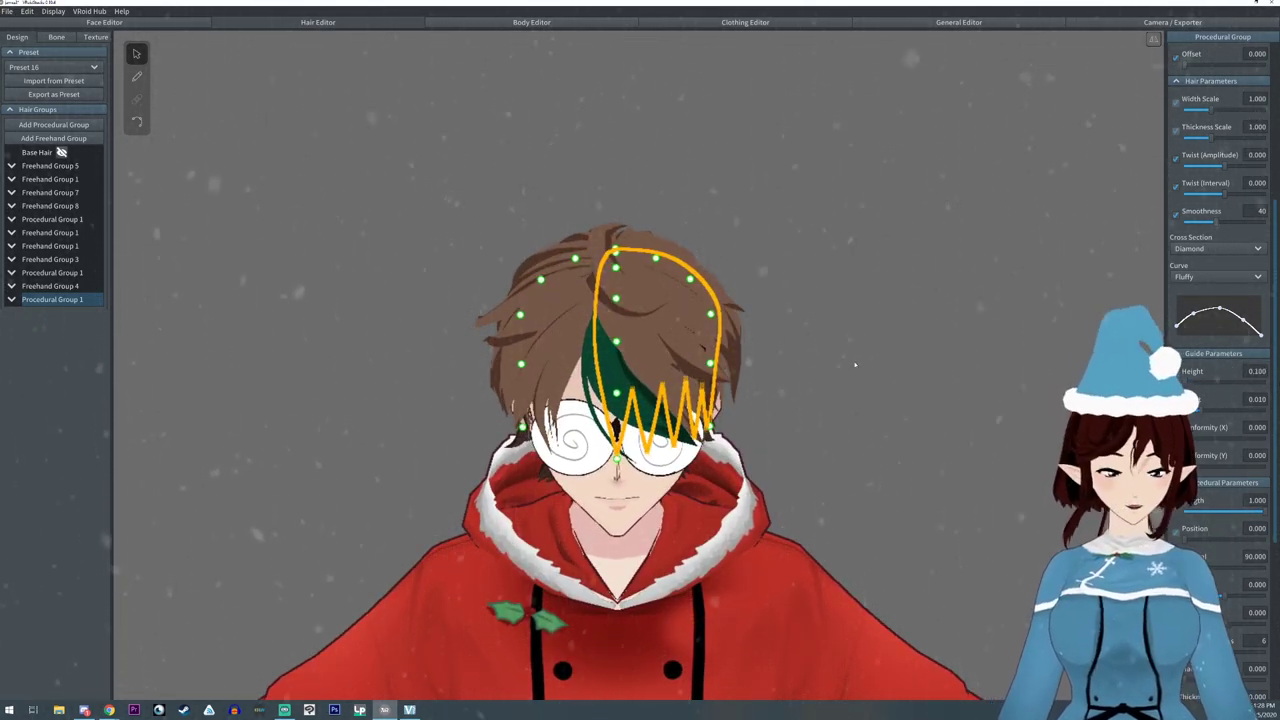
- Pull the end points of the hair guide outward at the front, back and sides, raising them to about forehead level
right_drag(784, 378, 622, 364)
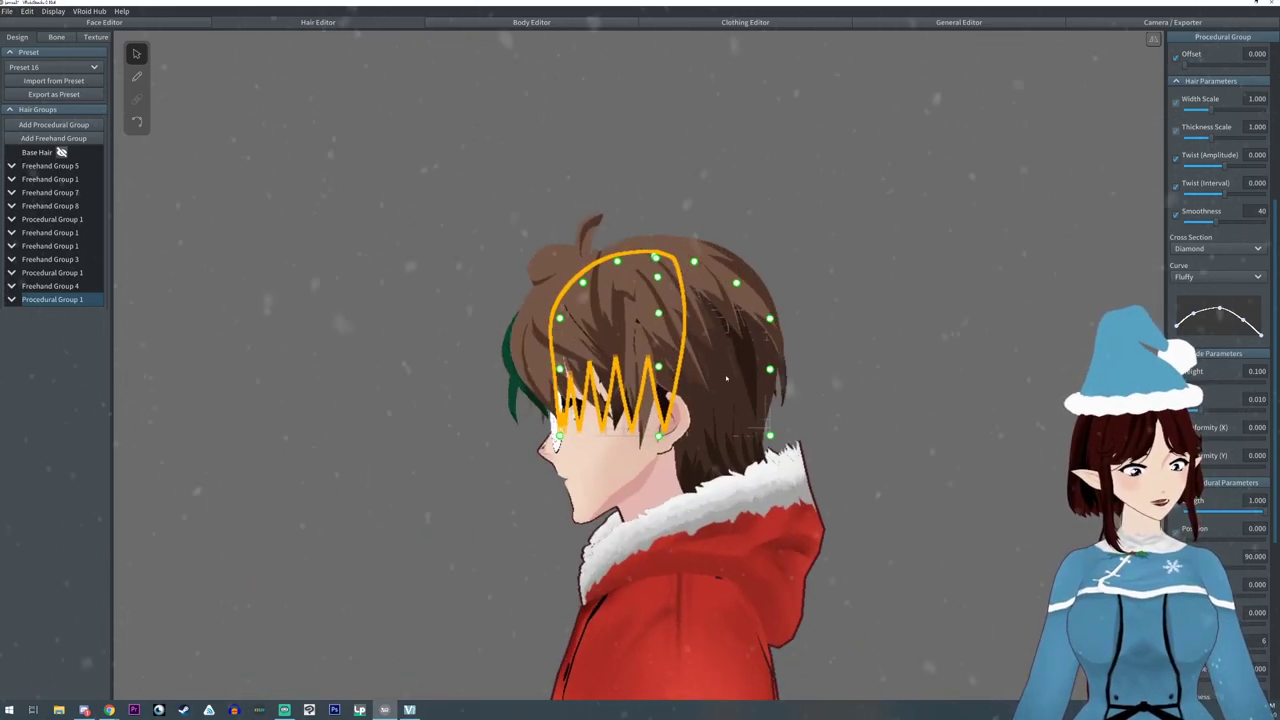
mouse_move(790, 432)
mouse_down()
mouse_move(866, 421)
mouse_move(855, 419)
mouse_up()
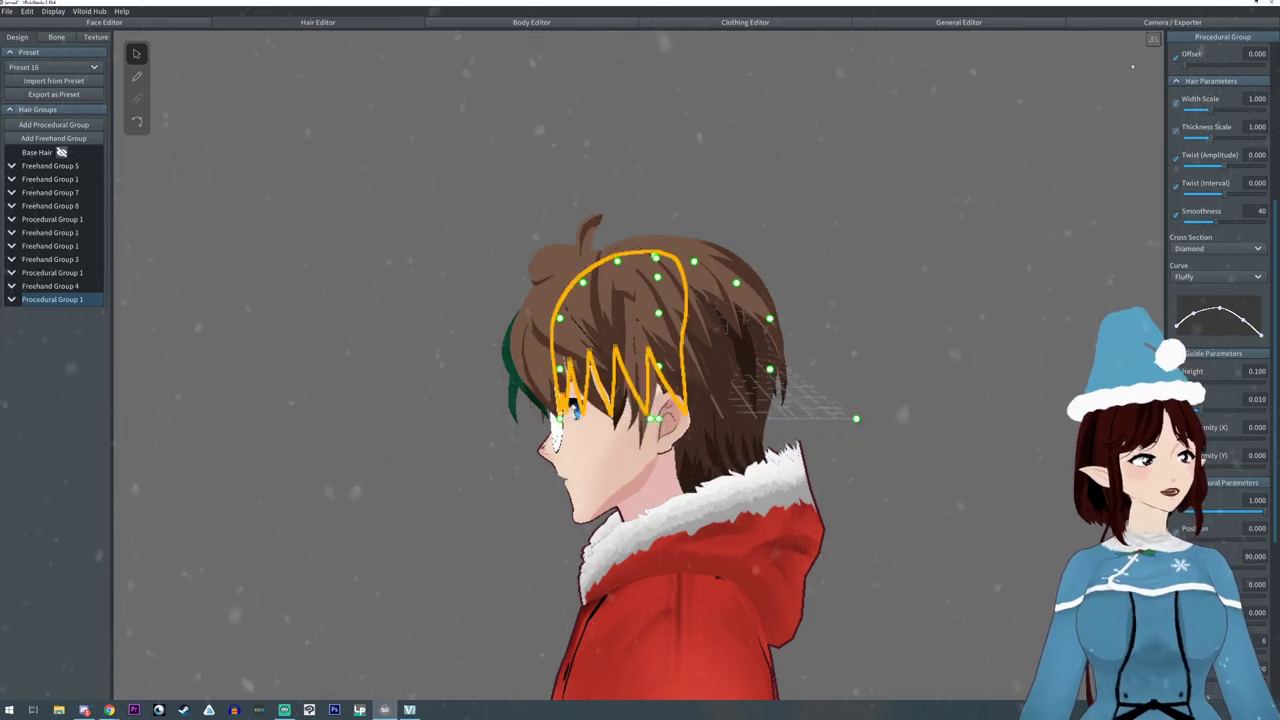
drag(856, 418, 938, 326)
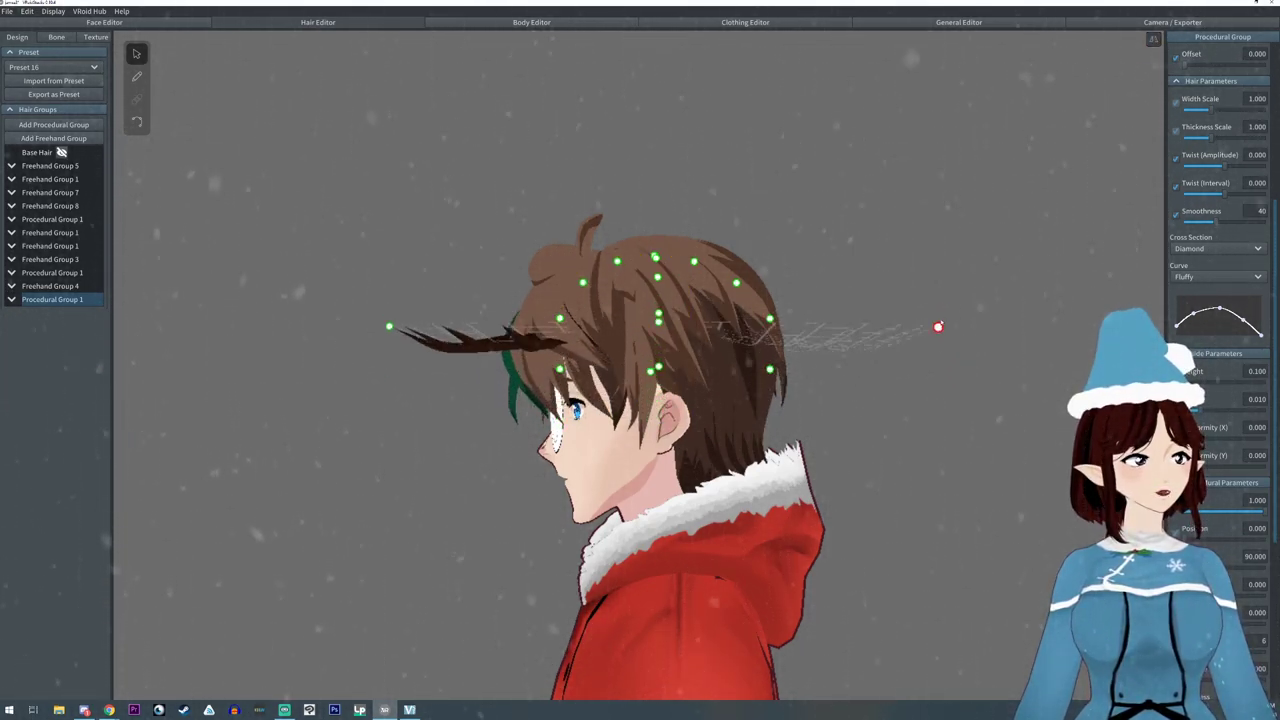
right_drag(715, 395, 782, 371)
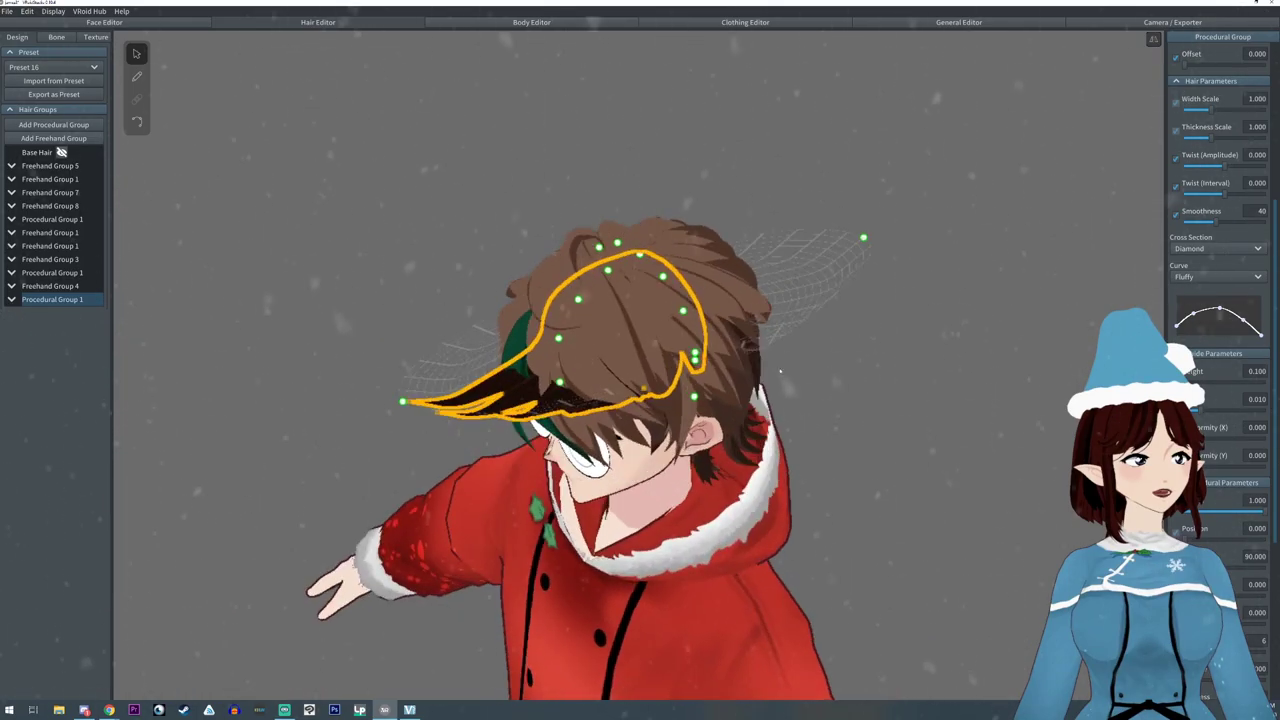
drag(695, 360, 848, 418)
right_drag(838, 462, 873, 430)
drag(942, 268, 935, 302)
mouse_move(857, 369)
right_down()
mouse_move(856, 340)
mouse_move(856, 353)
right_up()
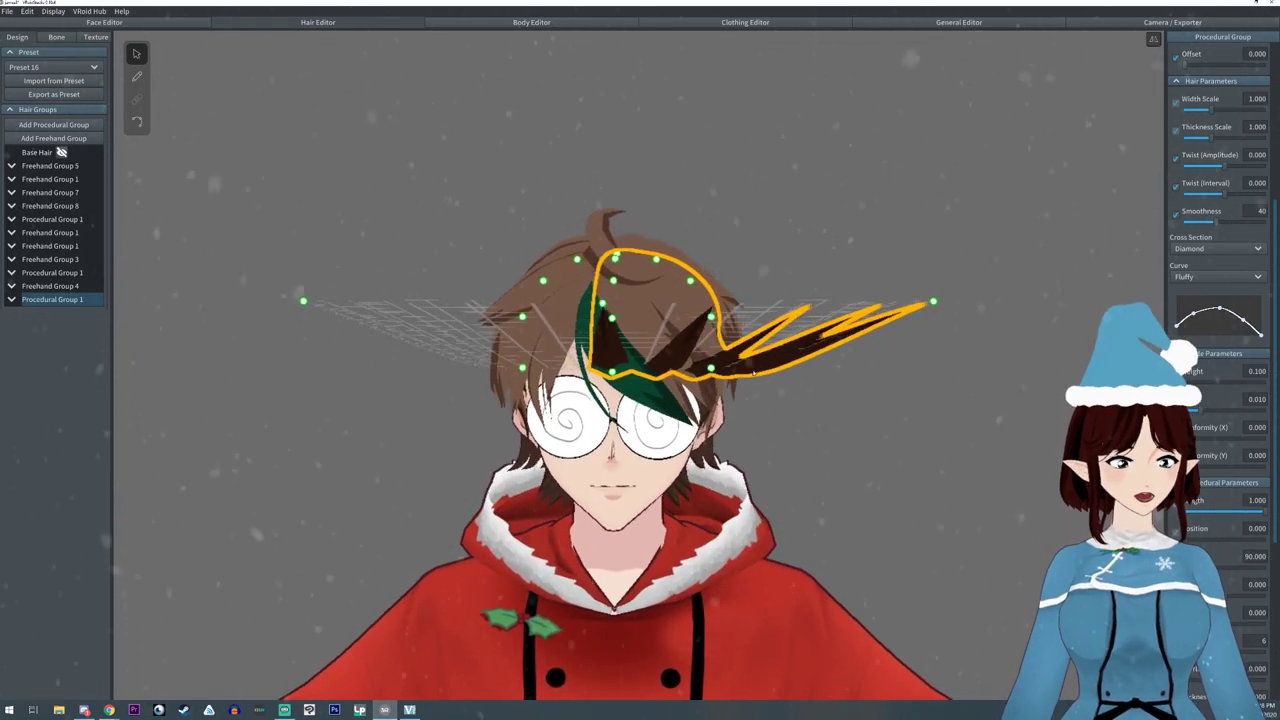
- Spread the guide's intermediate points outward on all sides and draw in the side end points, rounding the mesh around the head
drag(711, 368, 848, 299)
drag(712, 318, 771, 296)
right_drag(772, 297, 788, 303)
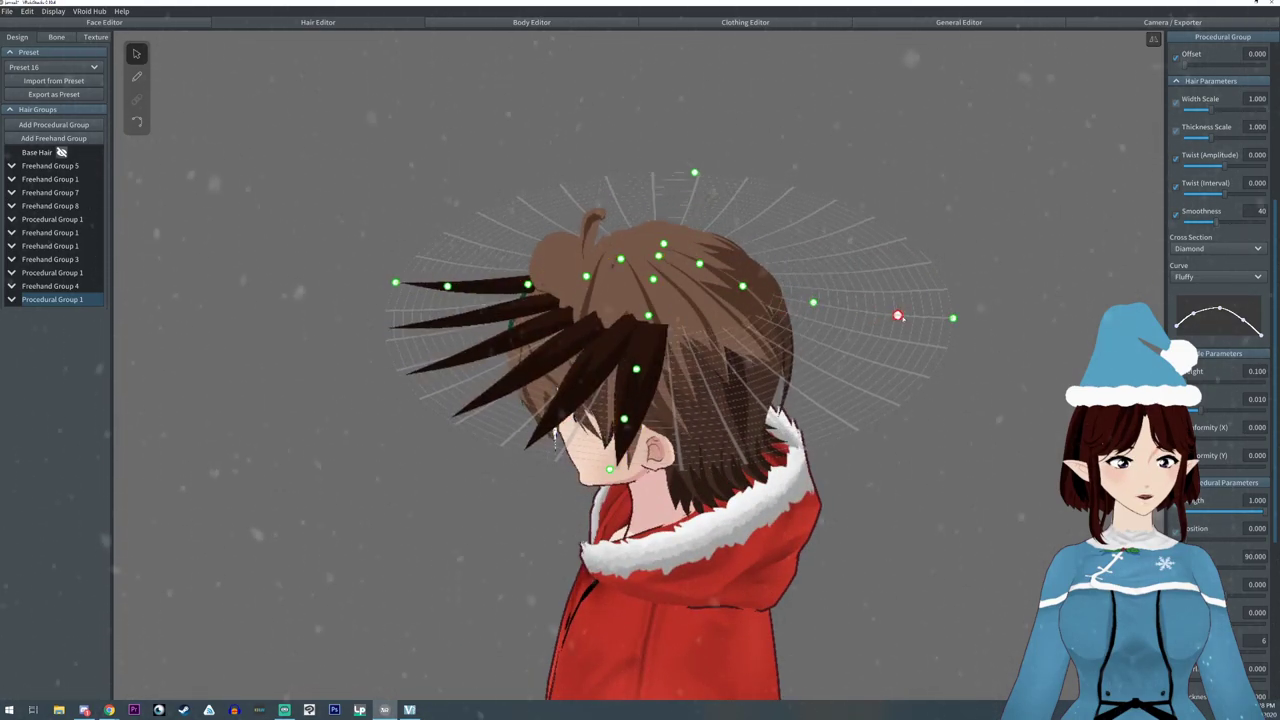
right_drag(786, 353, 757, 311)
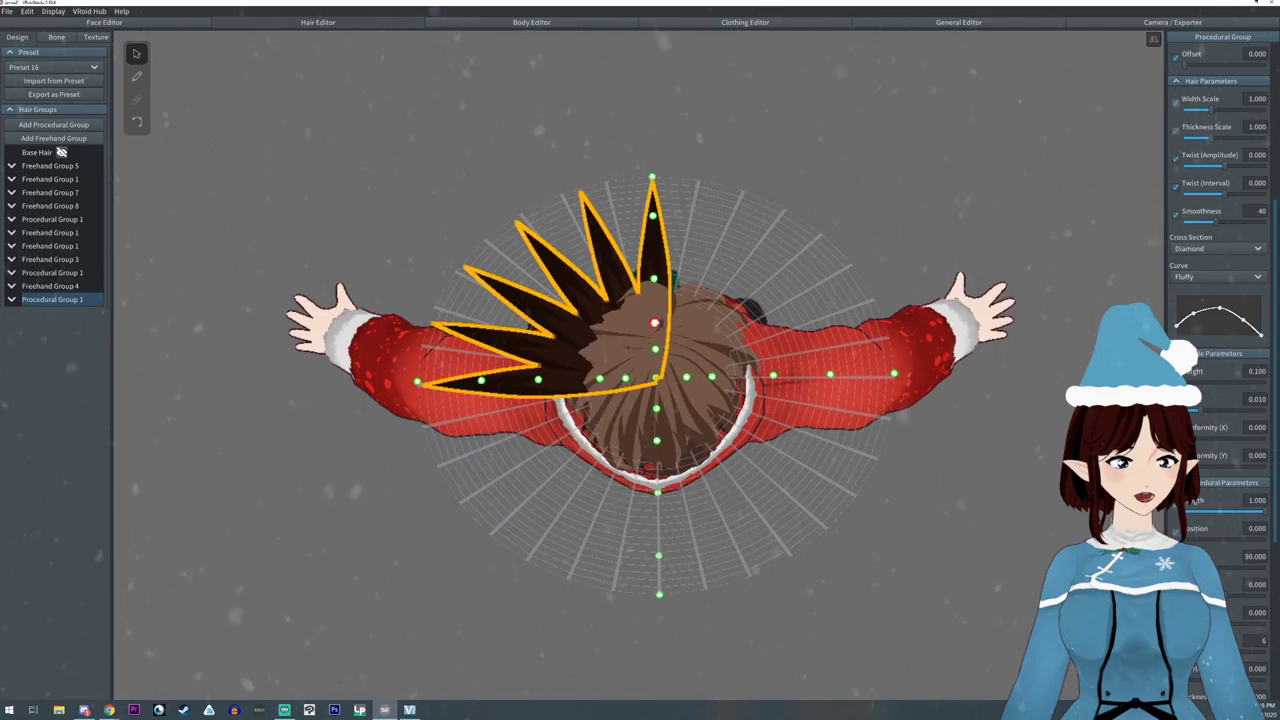
drag(893, 374, 858, 374)
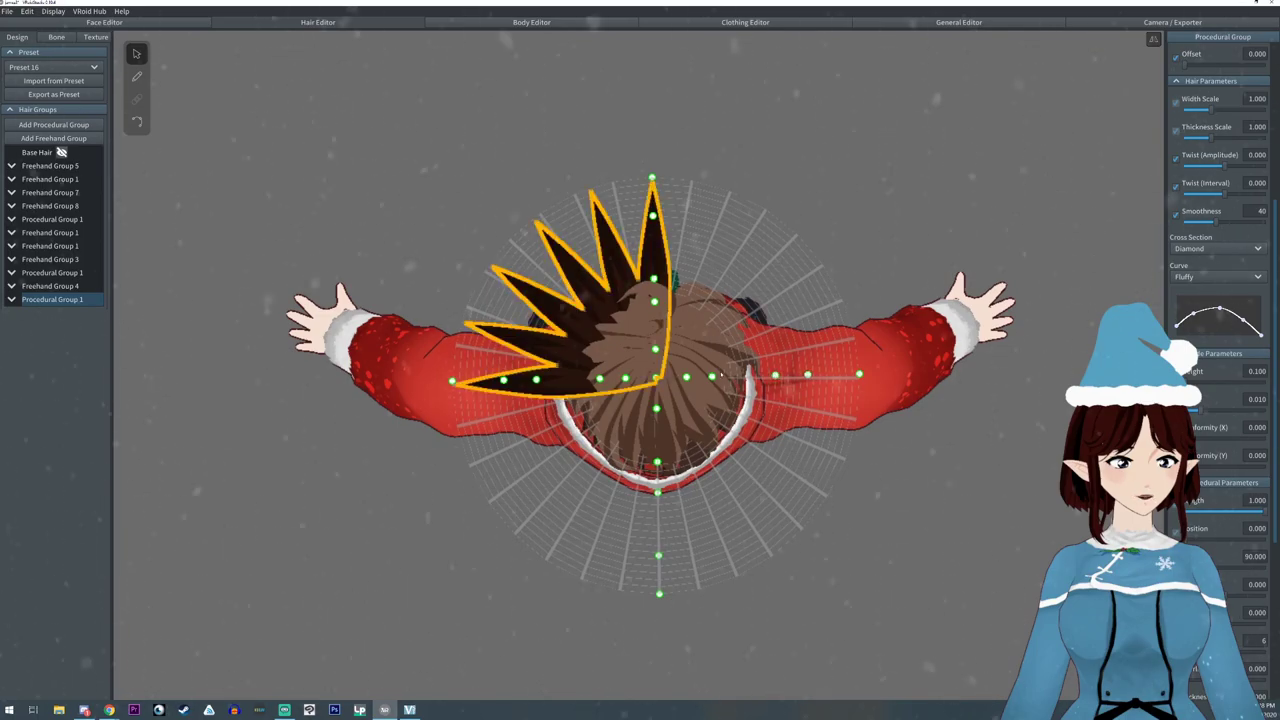
drag(712, 377, 740, 376)
right_drag(600, 445, 764, 364)
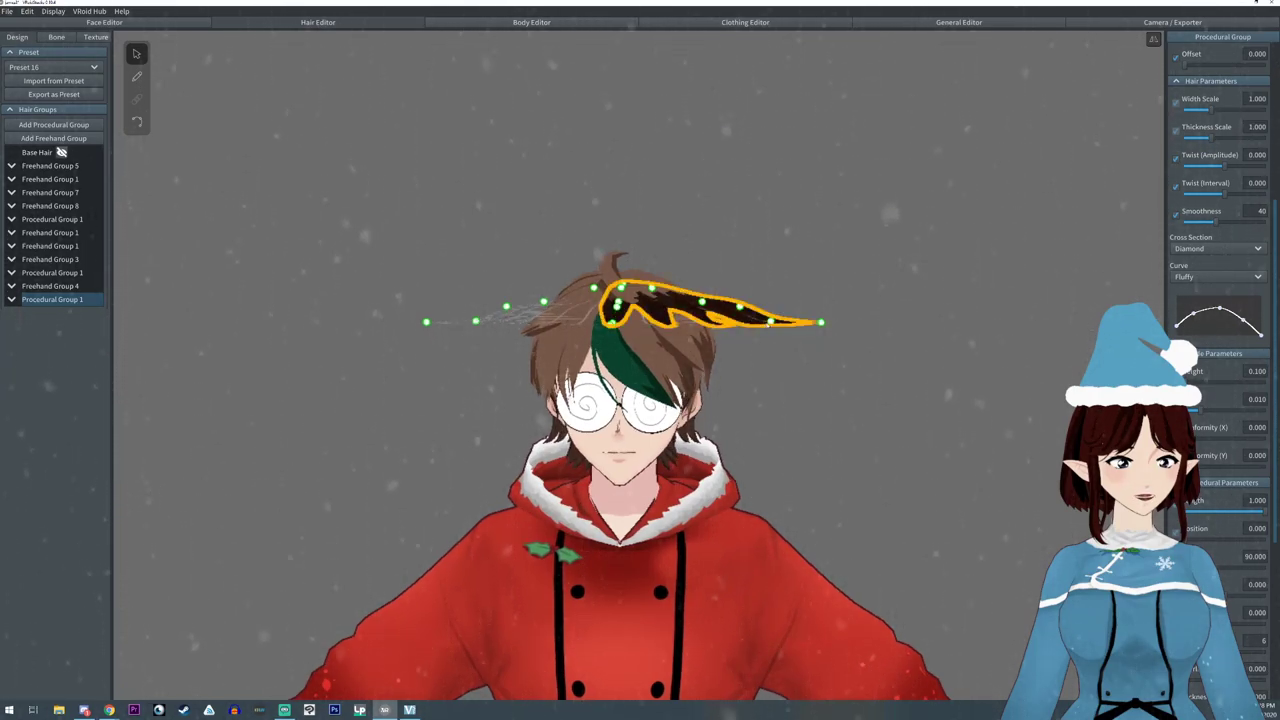
- Even out the guide points at the sides, front and back so the mesh forms a flat circular brim around the head
drag(771, 321, 817, 315)
scroll(789, 345, up, 2)
right_drag(789, 345, 787, 366)
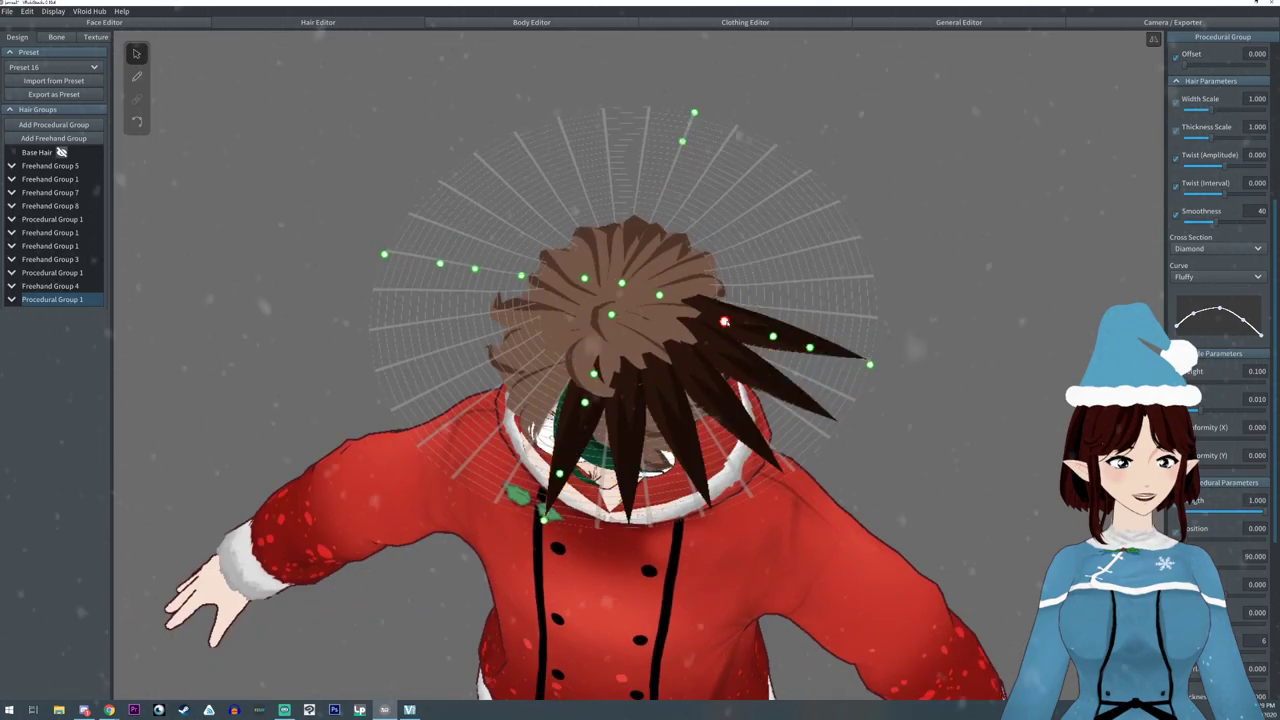
right_drag(820, 408, 803, 336)
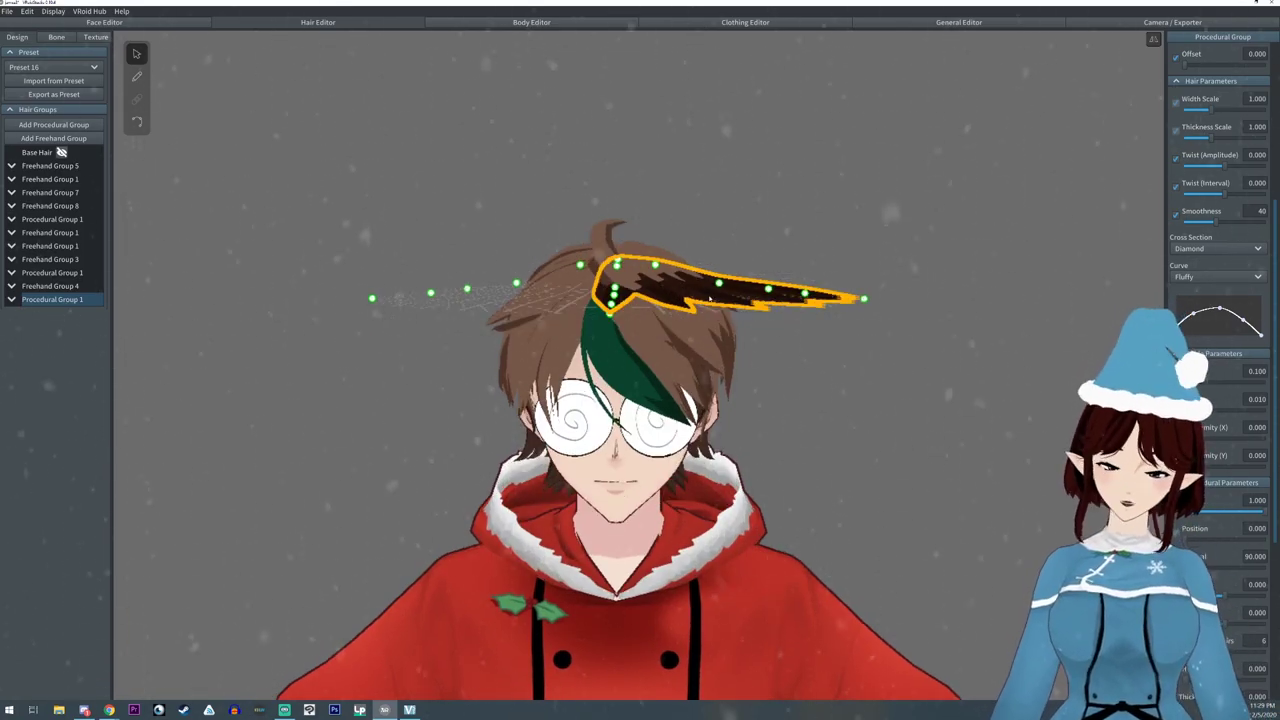
right_drag(803, 336, 698, 226)
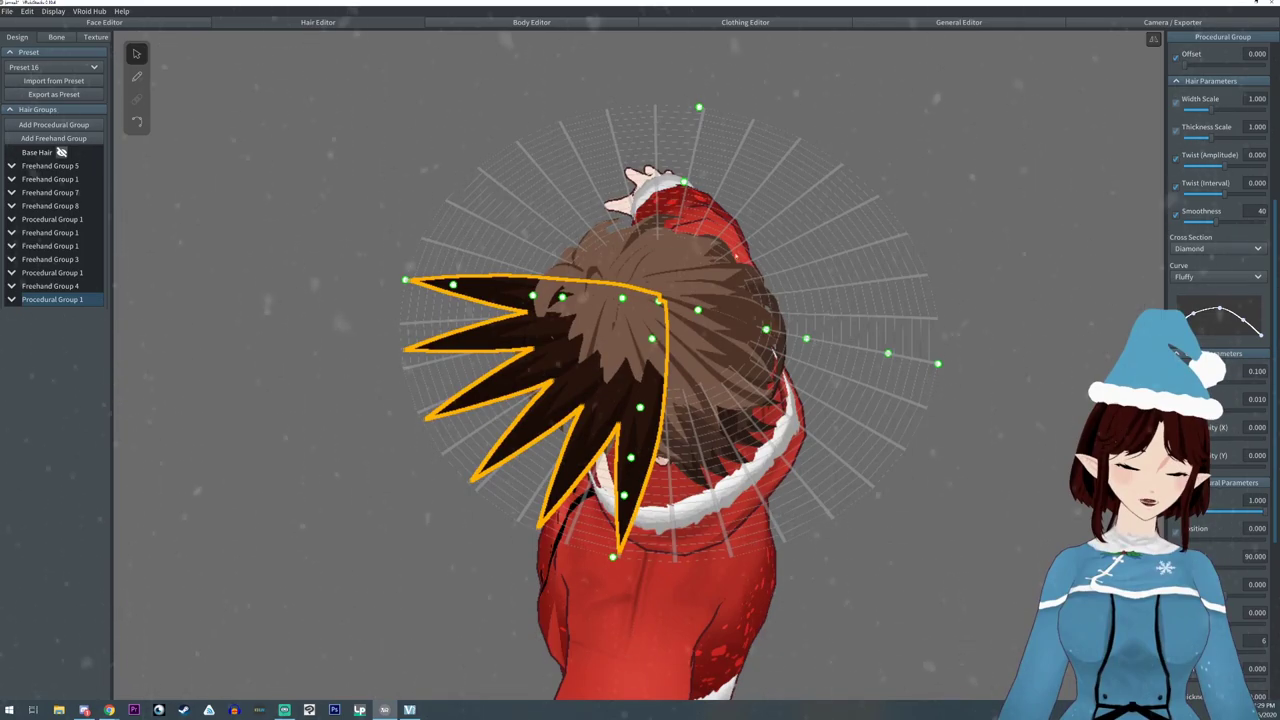
right_drag(620, 430, 745, 262)
right_drag(765, 335, 709, 356)
right_drag(630, 349, 719, 300)
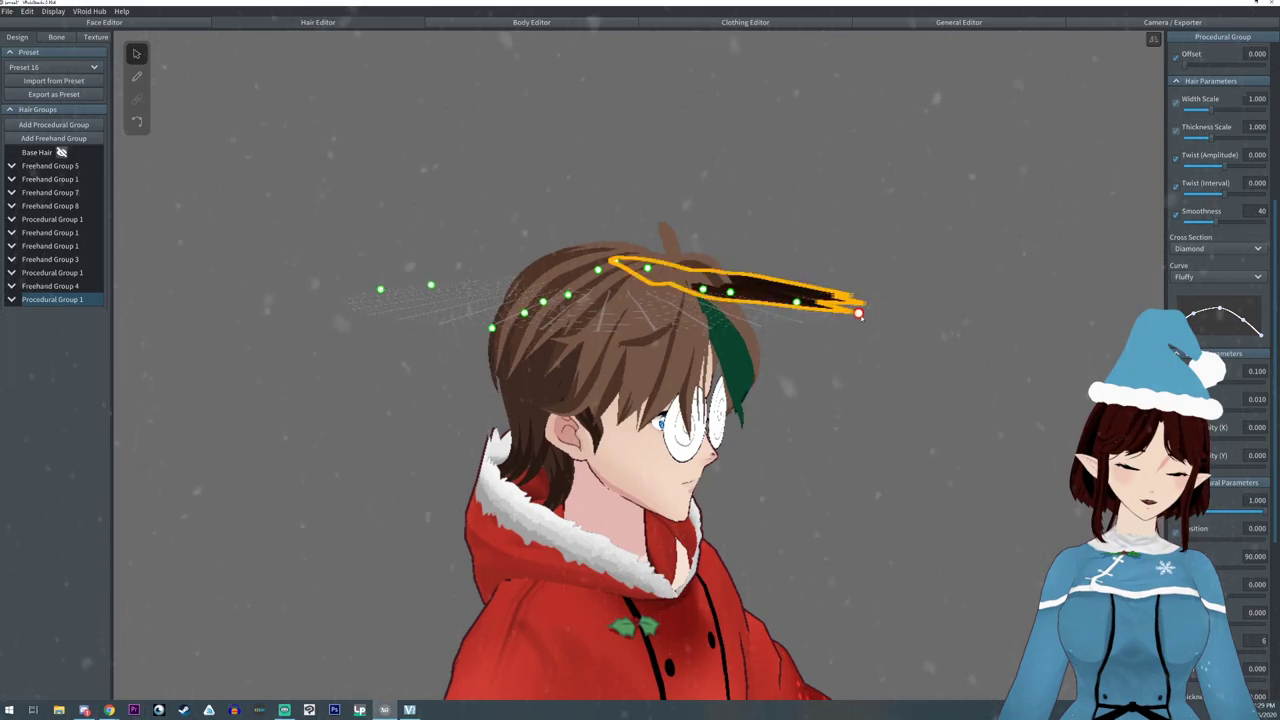
- Raise the guide's outermost points above the head and gather them over the centre to form the peak of a cone
mouse_move(846, 309)
right_down()
mouse_move(857, 290)
mouse_move(866, 297)
right_up()
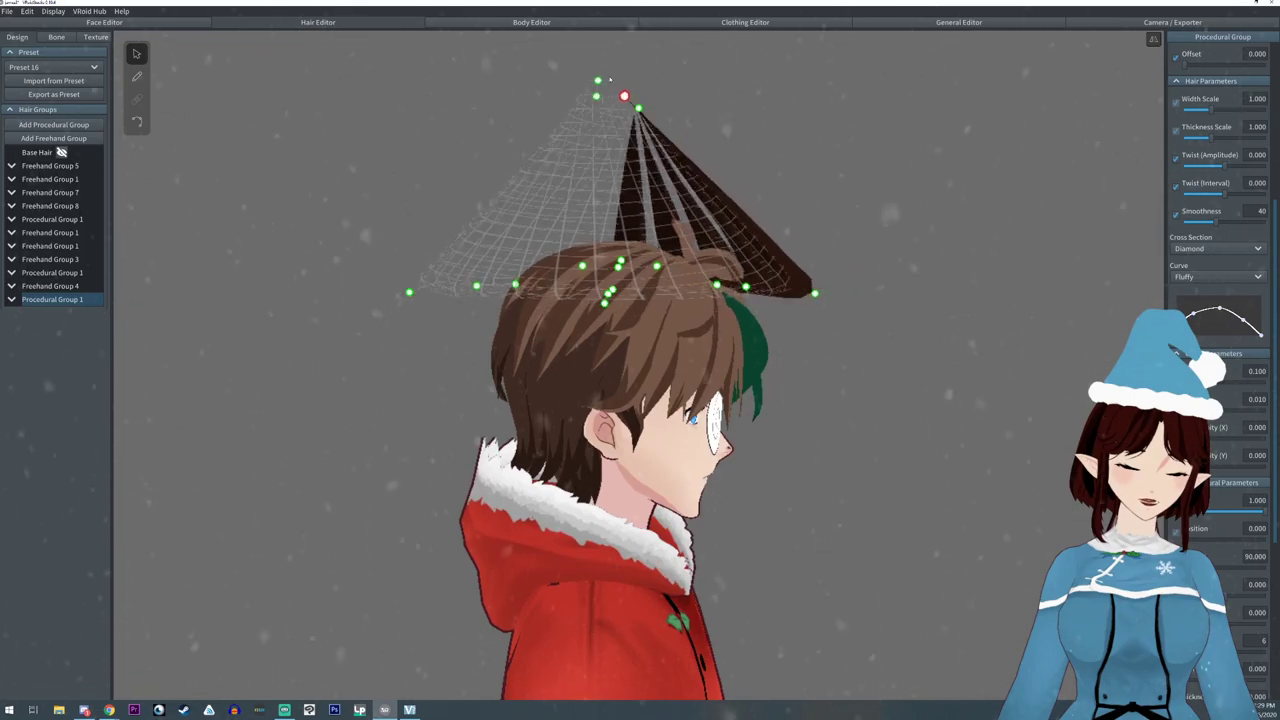
right_drag(604, 74, 844, 84)
drag(874, 99, 675, 101)
right_drag(606, 114, 576, 208)
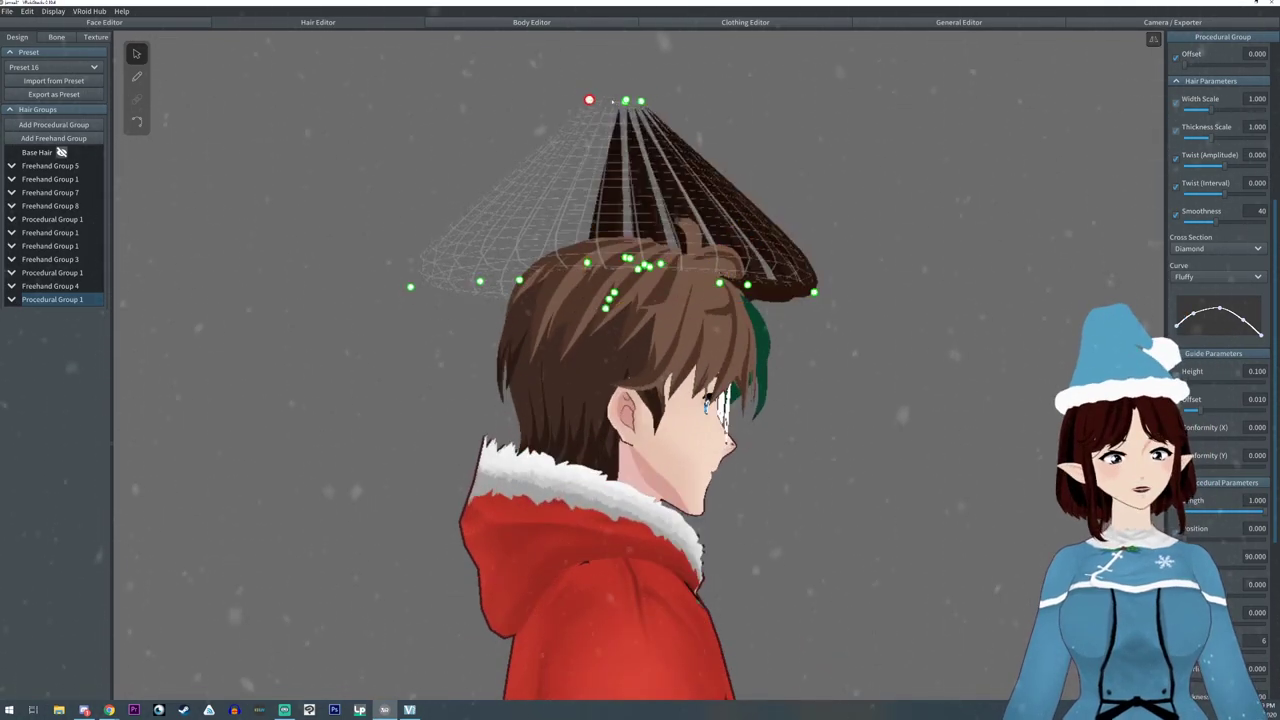
right_drag(660, 150, 545, 175)
drag(617, 107, 617, 104)
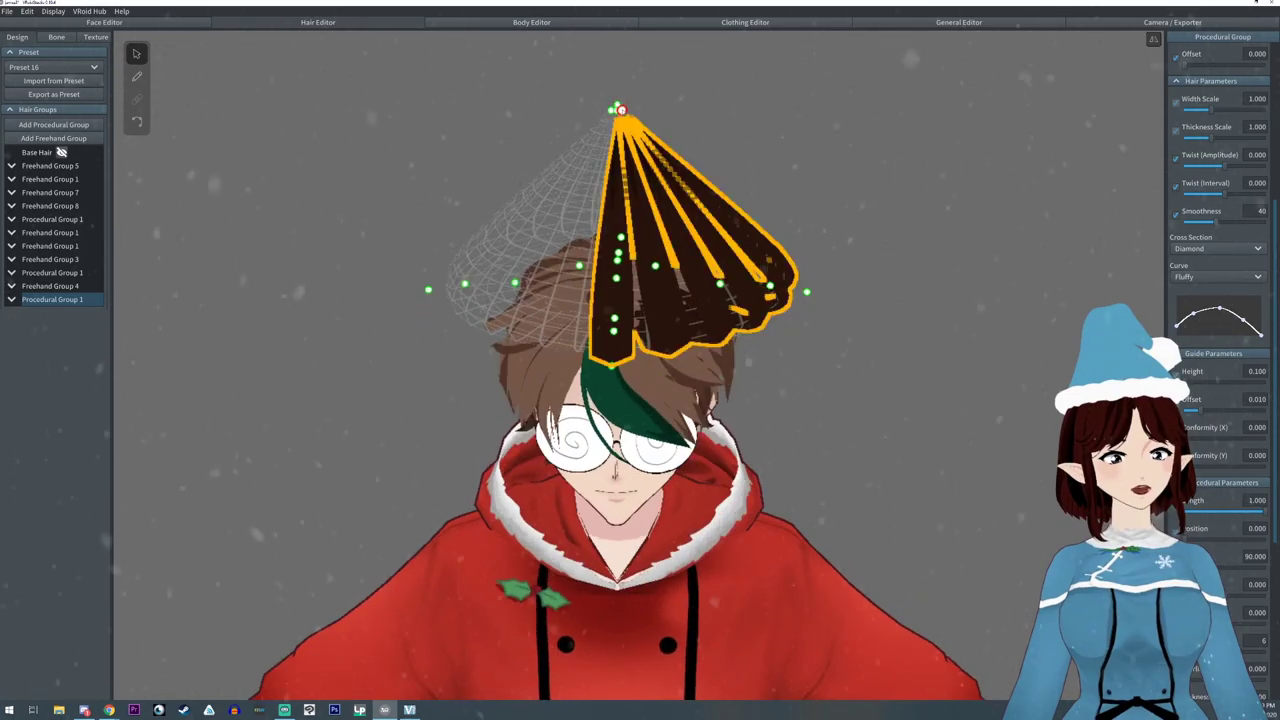
- Raise and pull in the middle guide points on the sides, front and back to shape the hat's body between brim and peak
right_drag(648, 300, 642, 216)
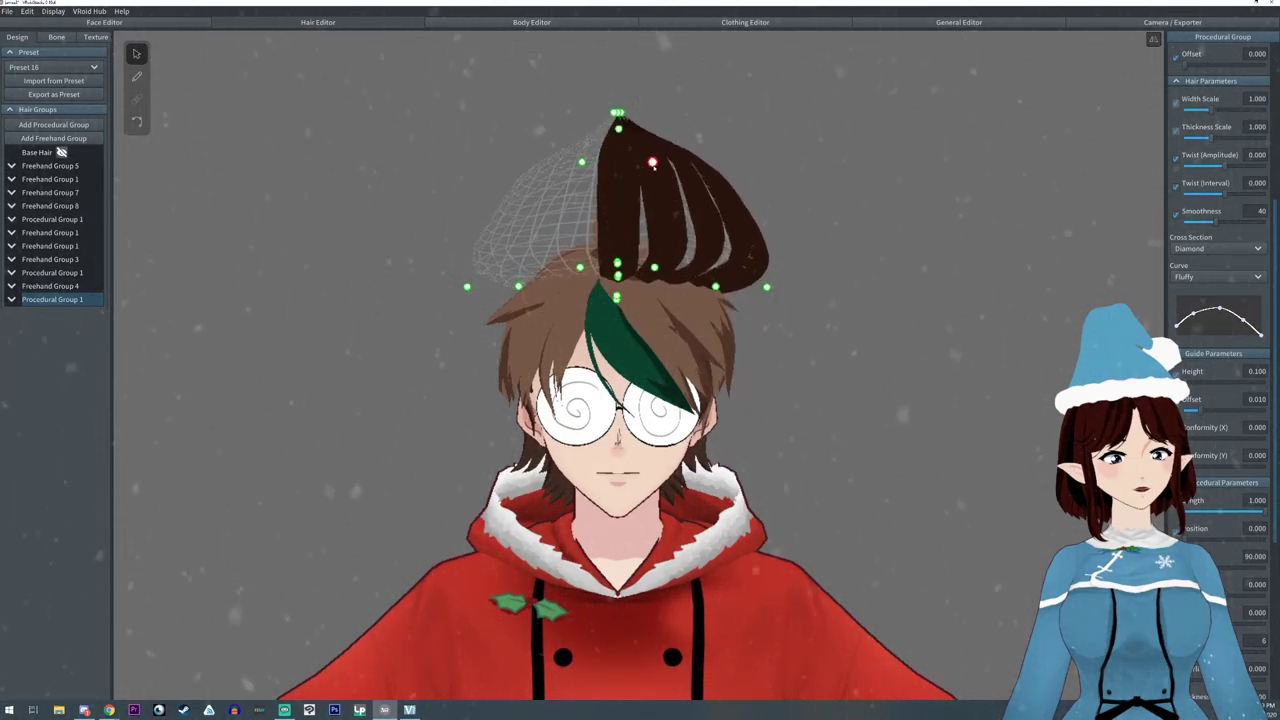
drag(749, 263, 689, 220)
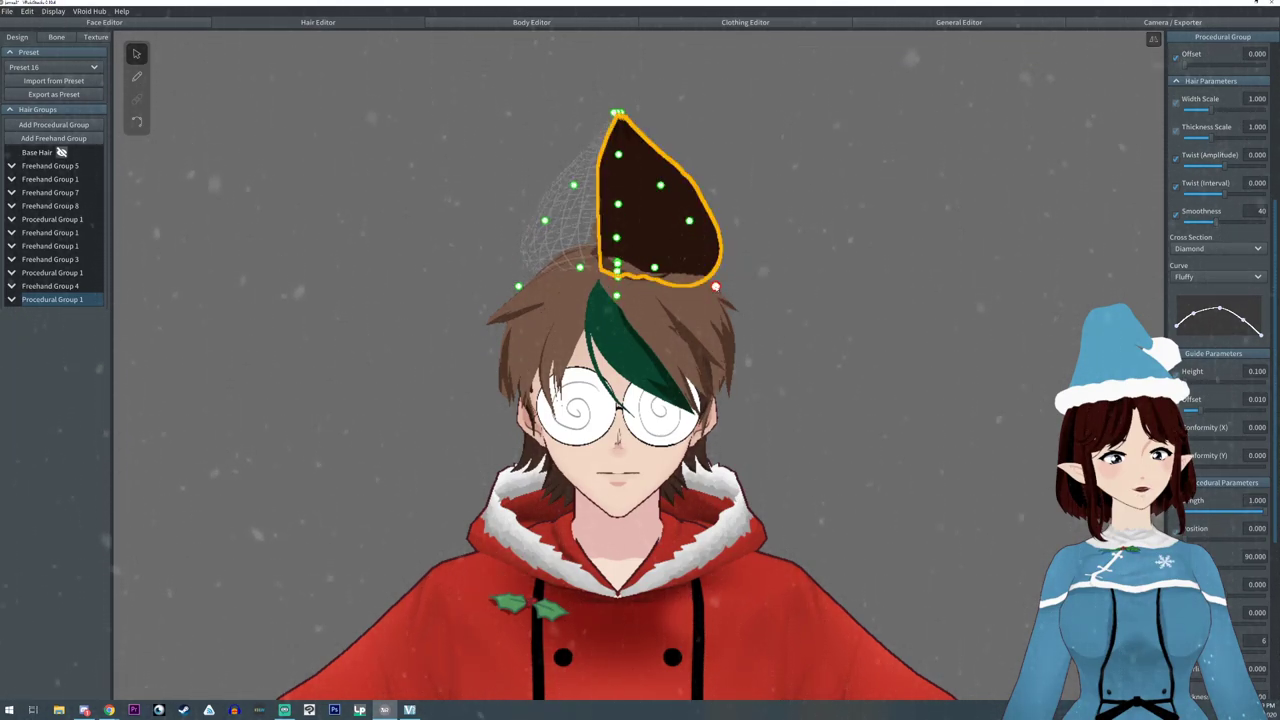
right_drag(688, 228, 798, 196)
drag(815, 181, 696, 156)
click(697, 158)
drag(603, 104, 611, 105)
drag(747, 217, 723, 217)
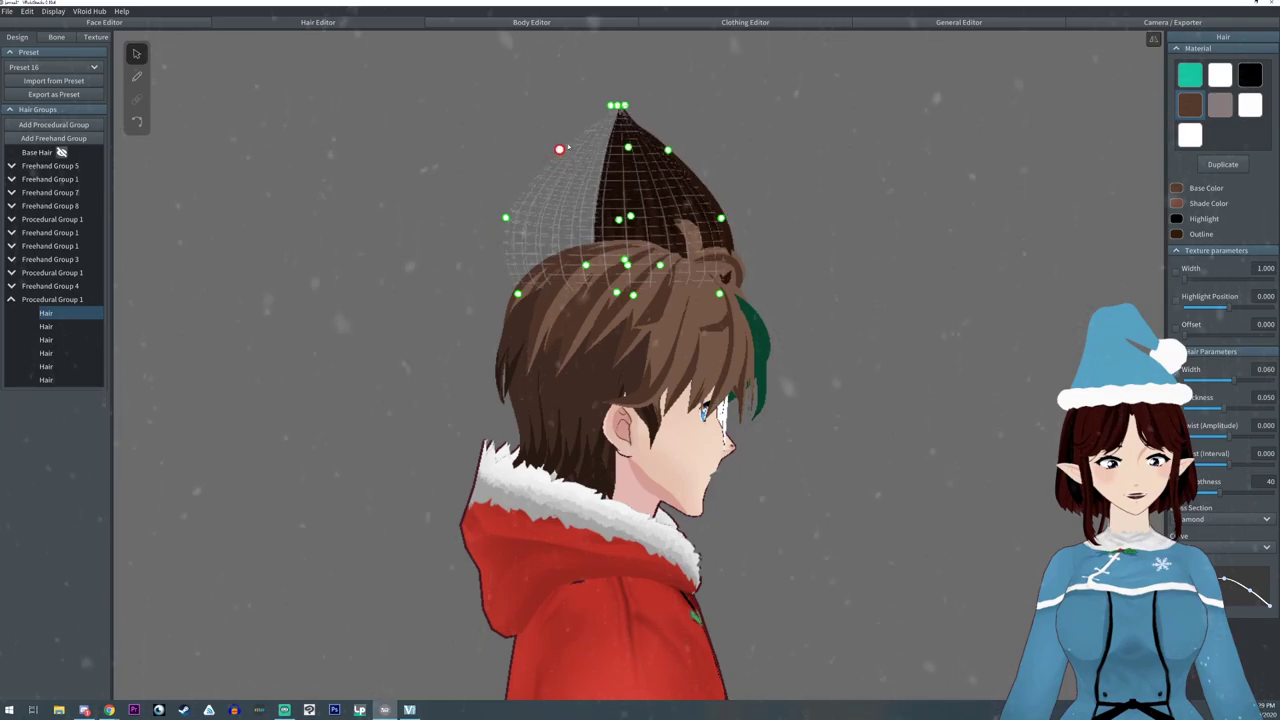
- Raise the hat's tip points at the front and back and draw them together over the head's centre
drag(622, 104, 622, 90)
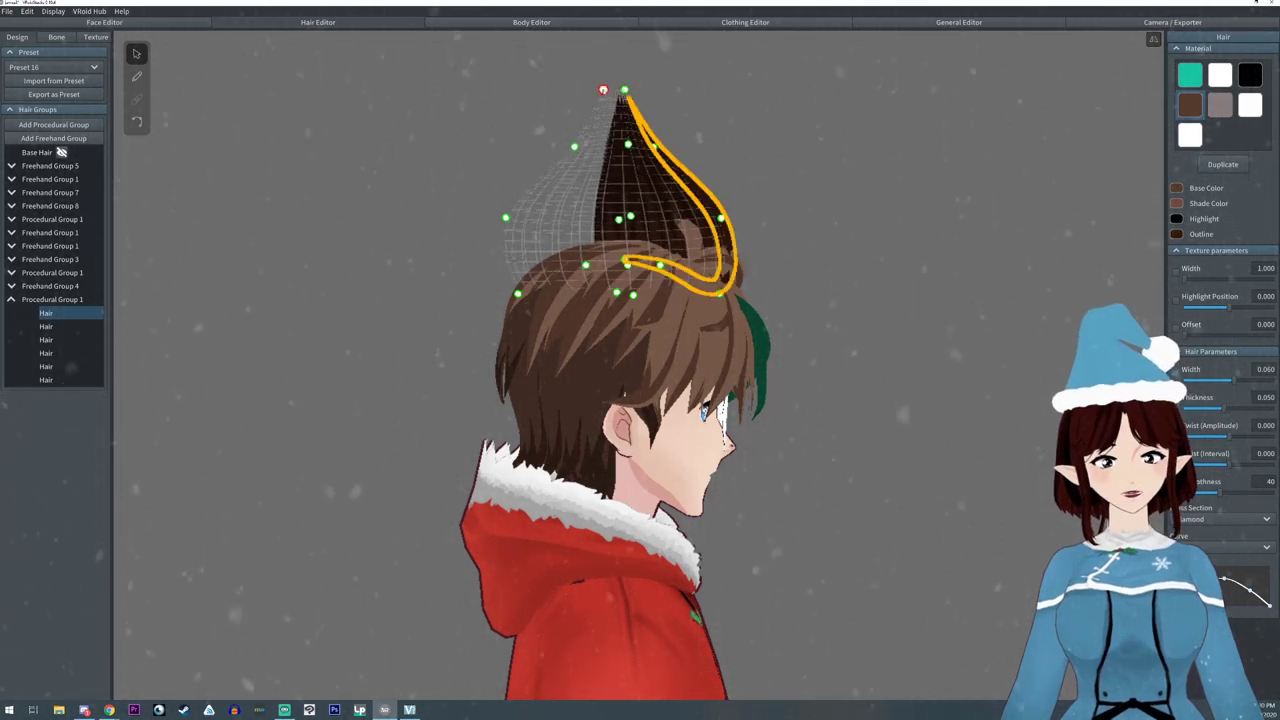
right_drag(626, 158, 606, 245)
right_drag(478, 280, 594, 143)
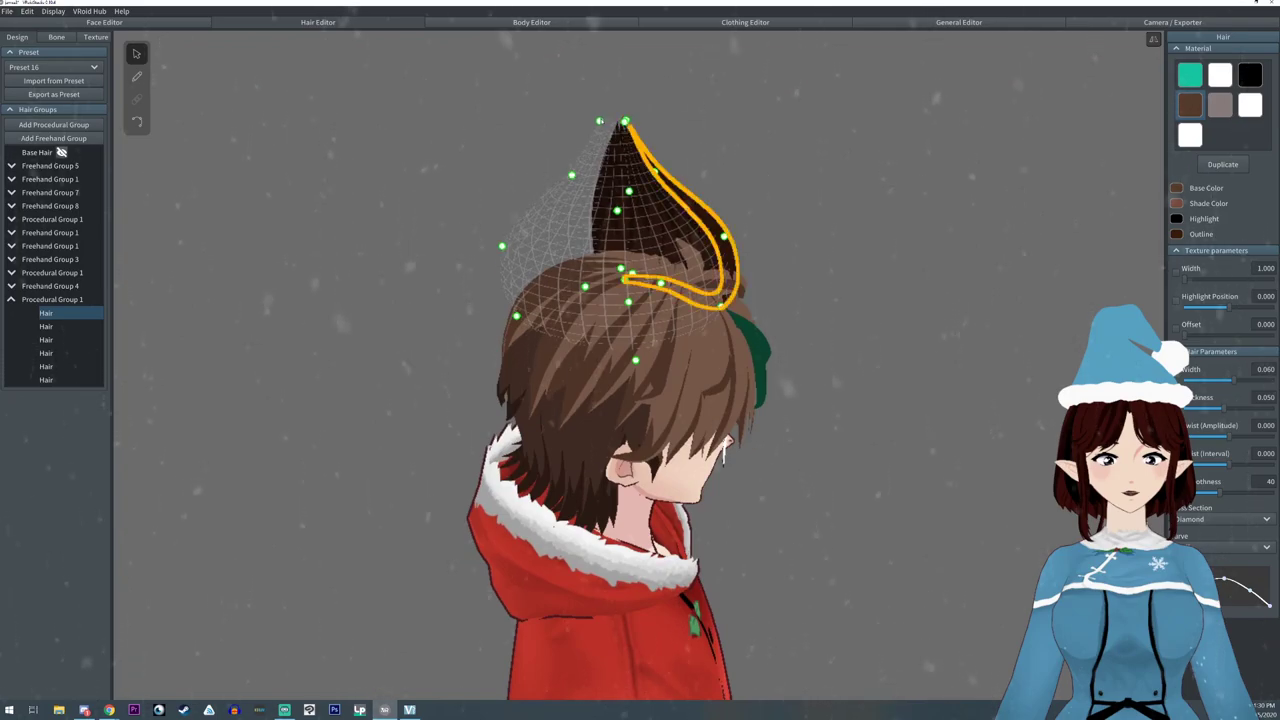
drag(621, 124, 613, 124)
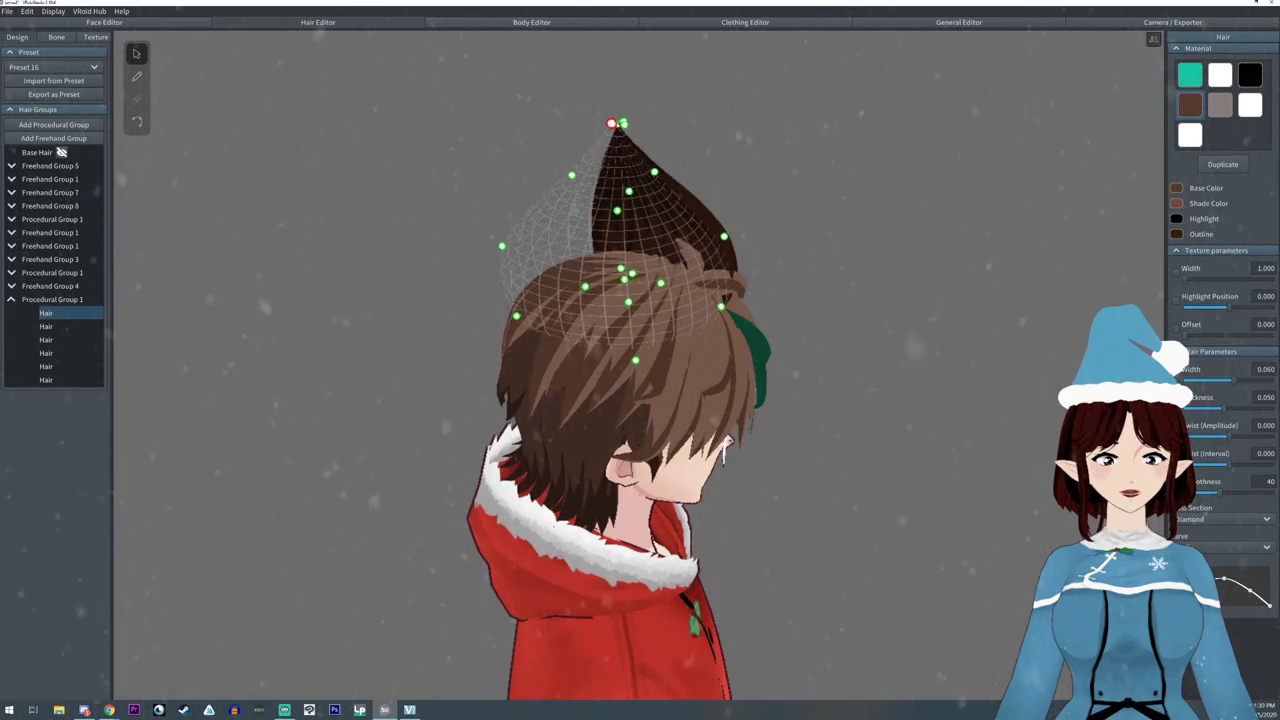
- Narrow the hat's lower body, flare its base points outward and raise its tip to make a straight cone
right_drag(580, 196, 589, 163)
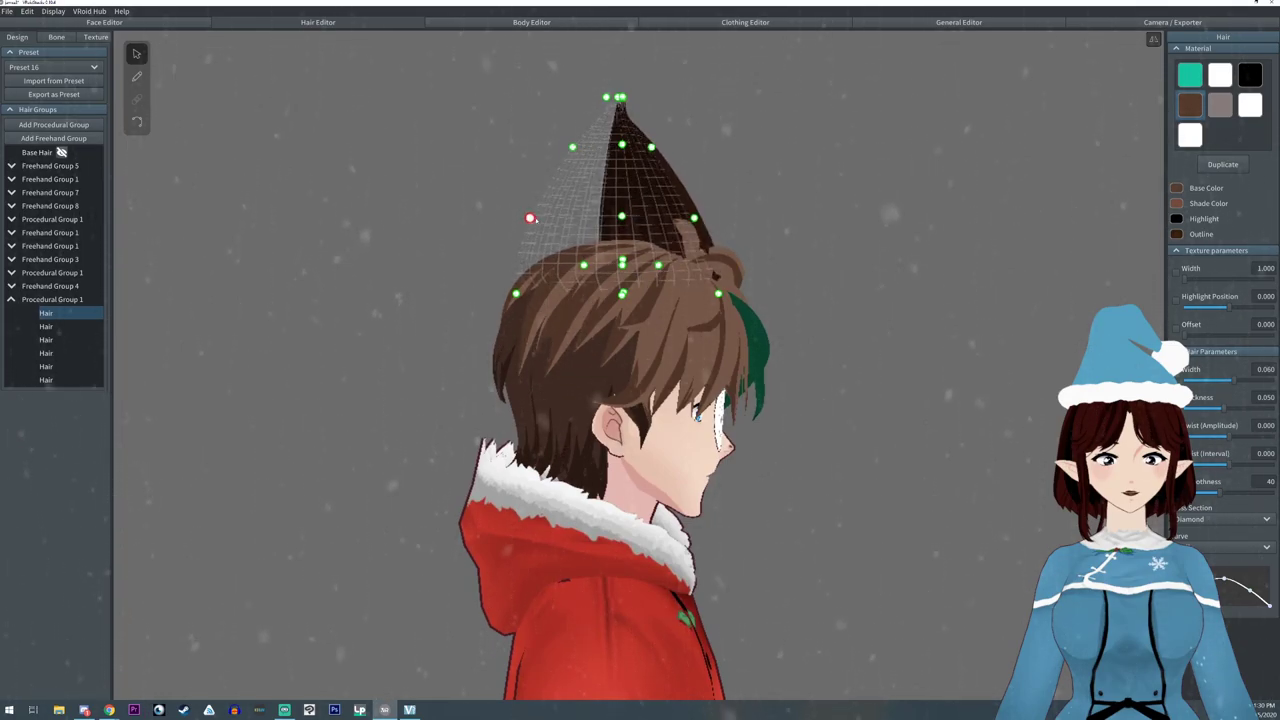
drag(720, 294, 738, 295)
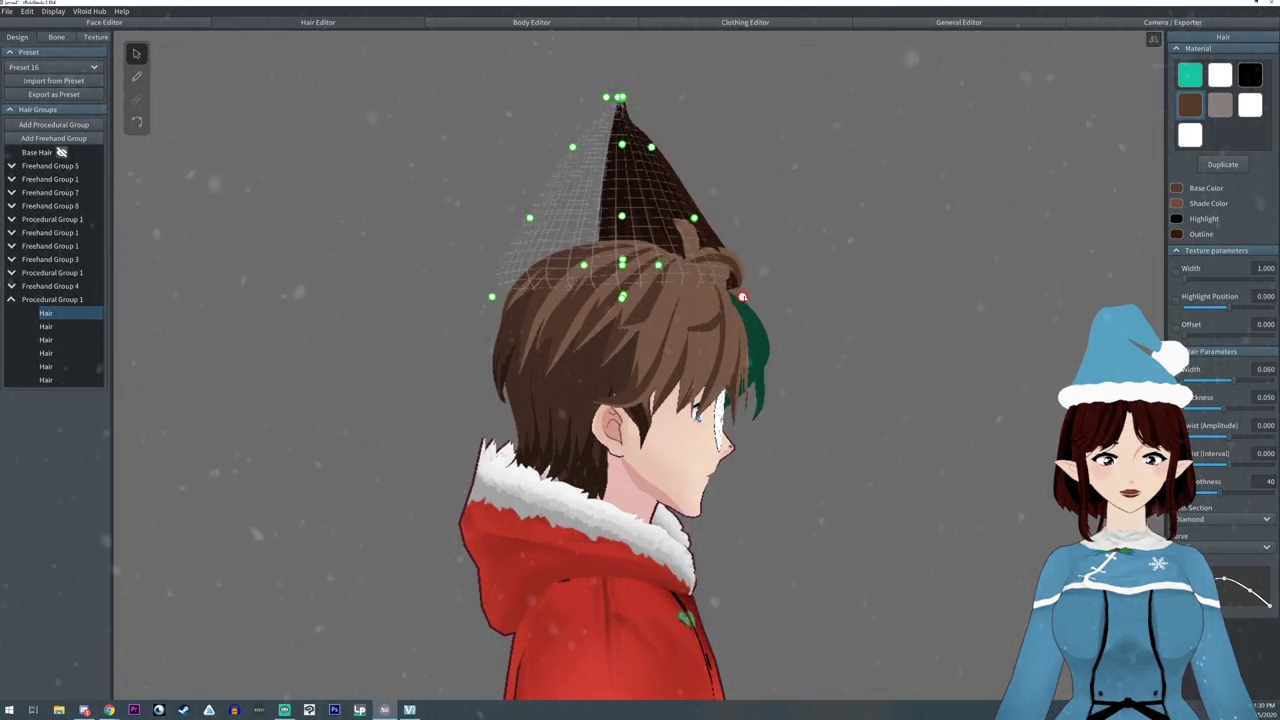
right_drag(735, 297, 590, 268)
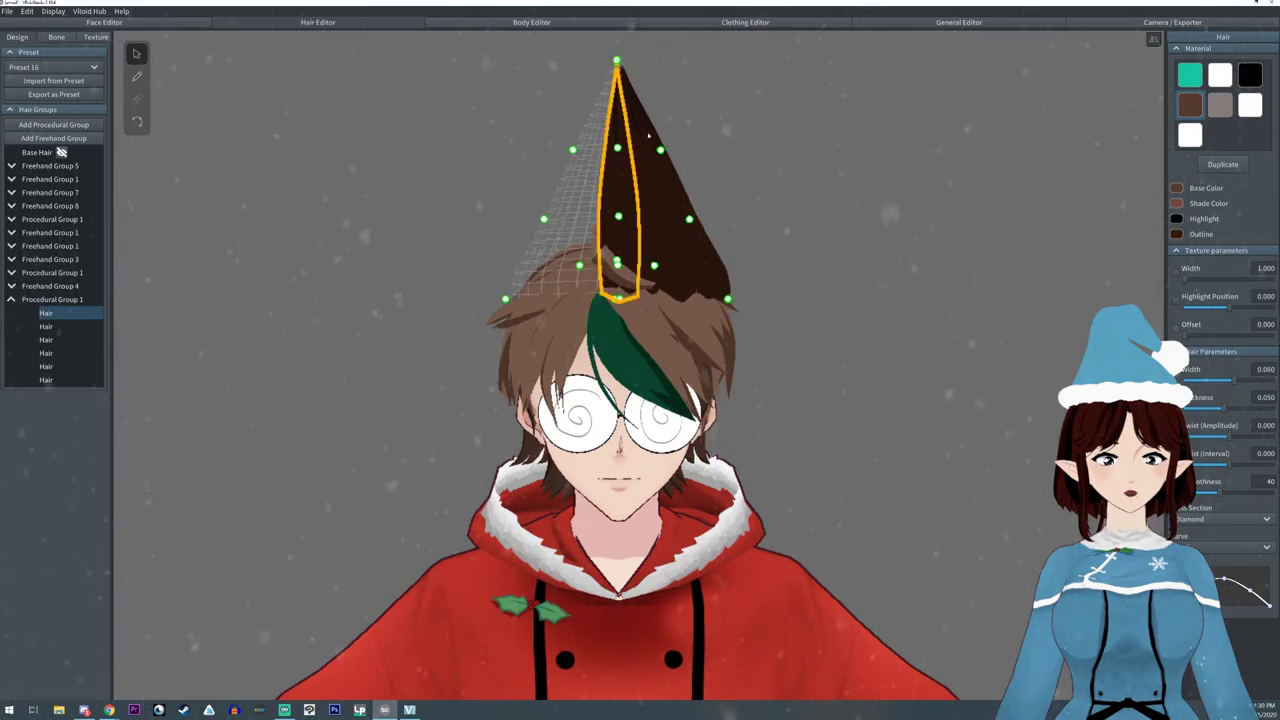
- Raise the hat's tip and move the upper and middle side guide points up and inward for a taller, slimmer cone
drag(660, 150, 654, 146)
middle_drag(616, 62, 670, 184)
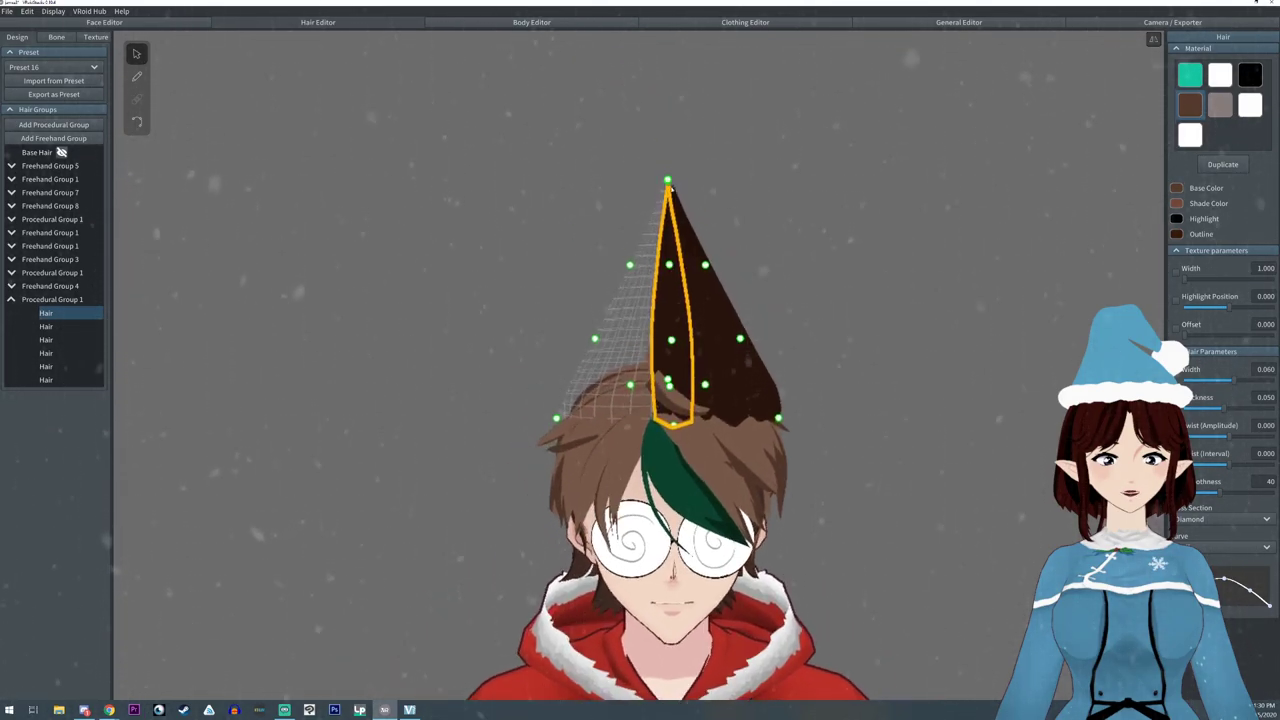
drag(667, 180, 667, 123)
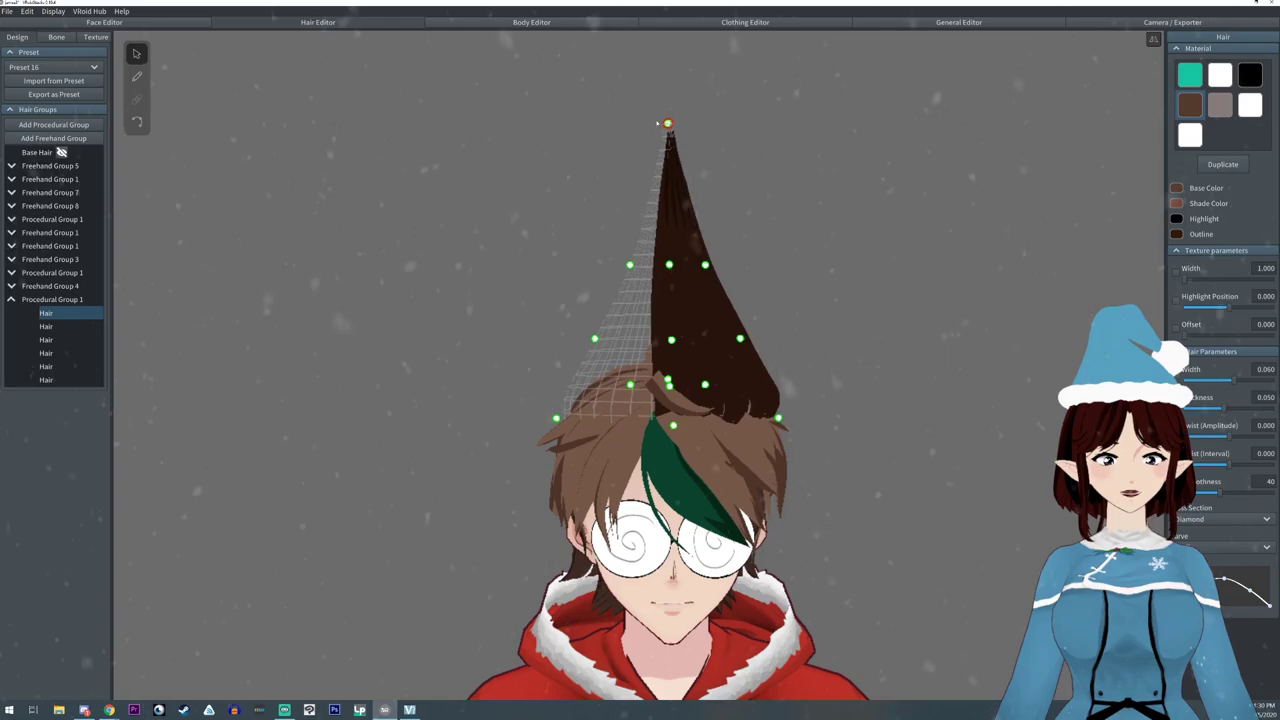
drag(705, 264, 696, 218)
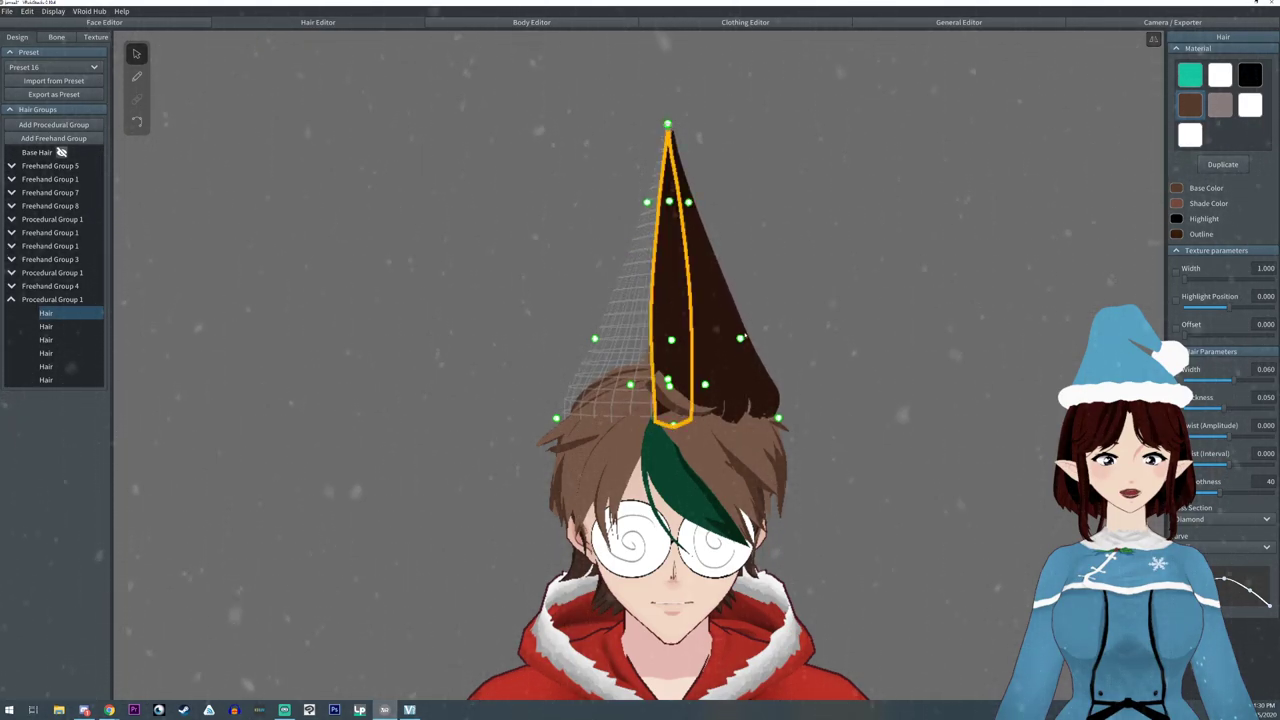
drag(740, 338, 730, 302)
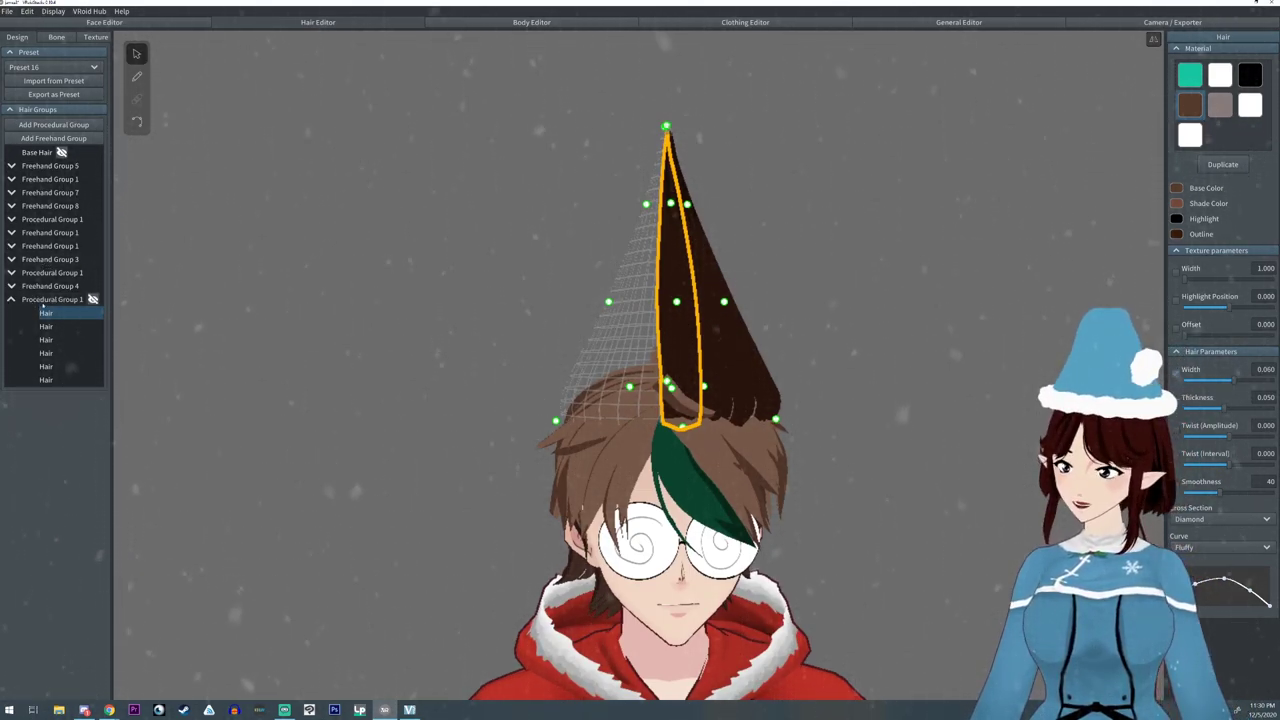
- Set the hat's procedural group to 20 hairs with an interval of 360 so strands wrap the whole cone
click(44, 300)
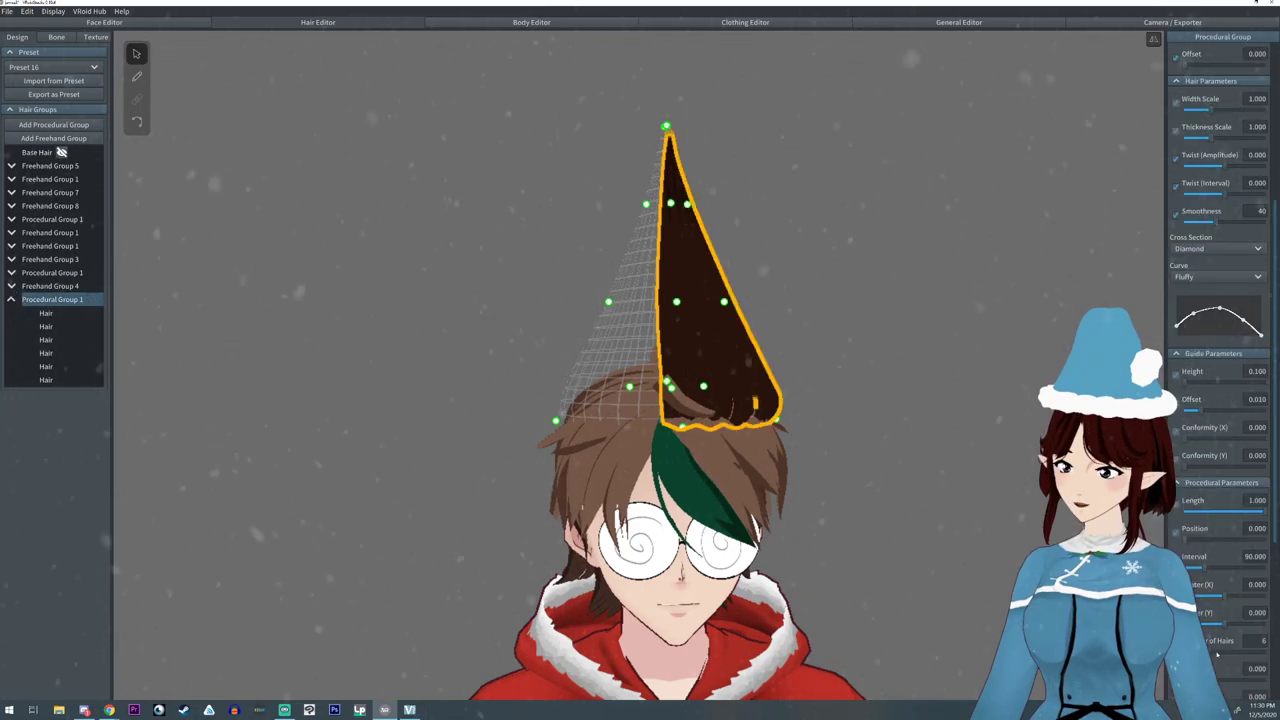
drag(1215, 652, 1242, 652)
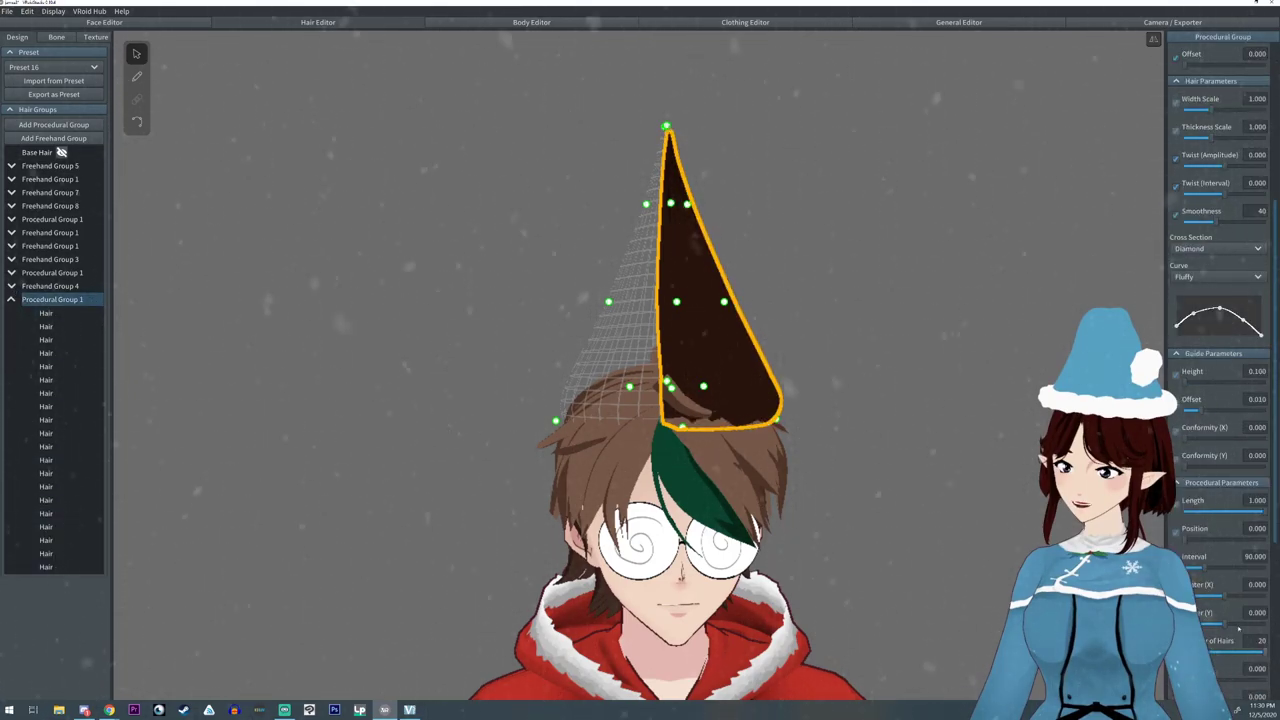
drag(1204, 567, 1270, 575)
right_drag(1130, 570, 948, 566)
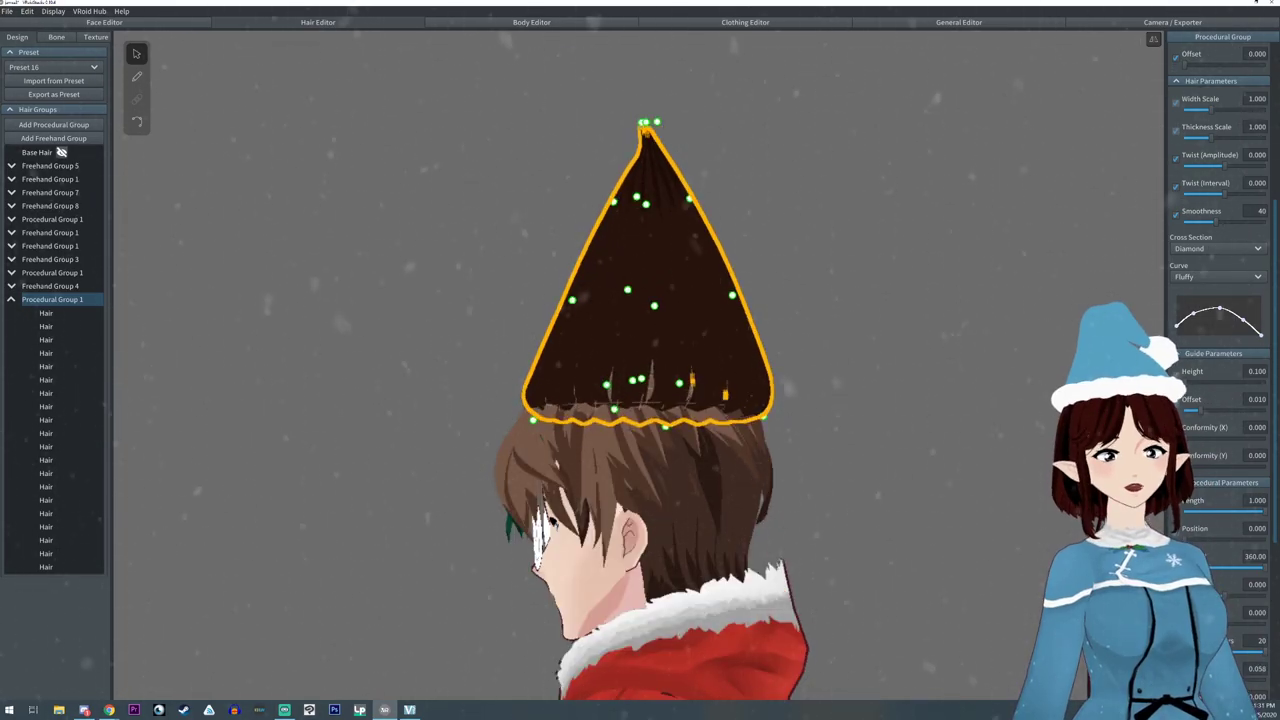
- Set the procedural value following Number of Hairs to 0.298 and raise the curve's root point to widen the strands at the brim
drag(1190, 679, 1207, 679)
right_drag(715, 503, 862, 476)
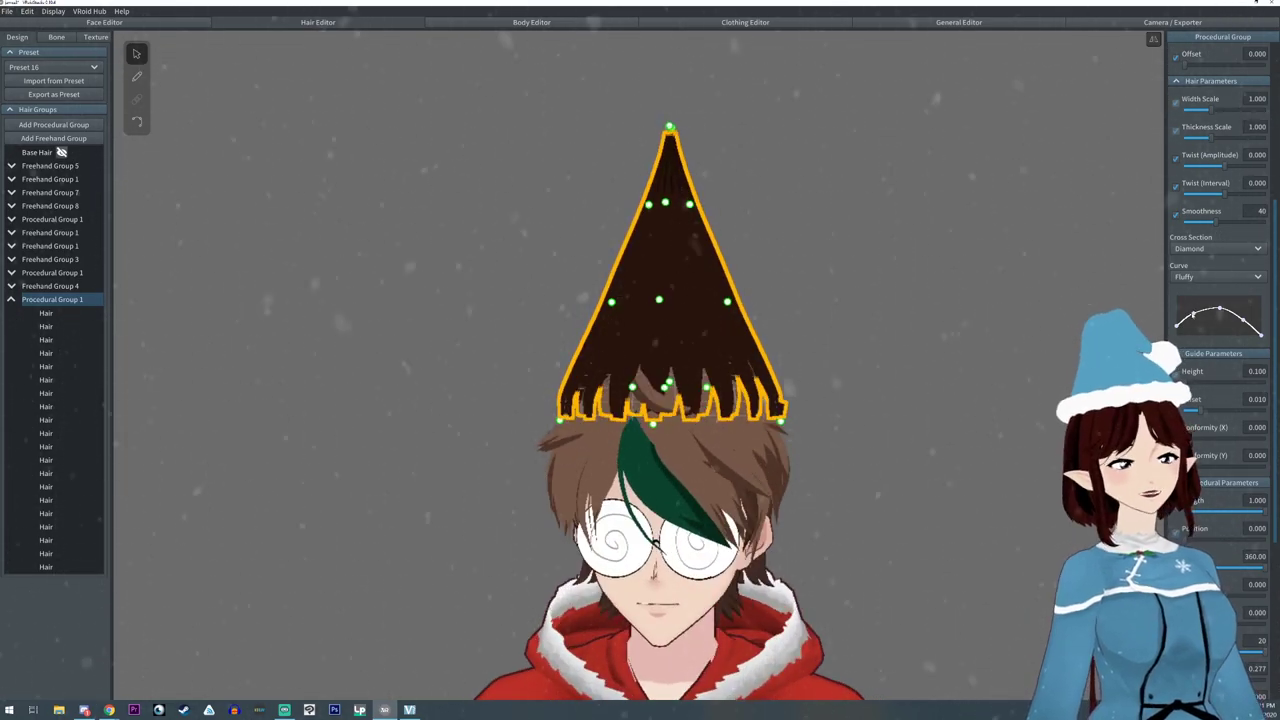
drag(1177, 326, 1174, 296)
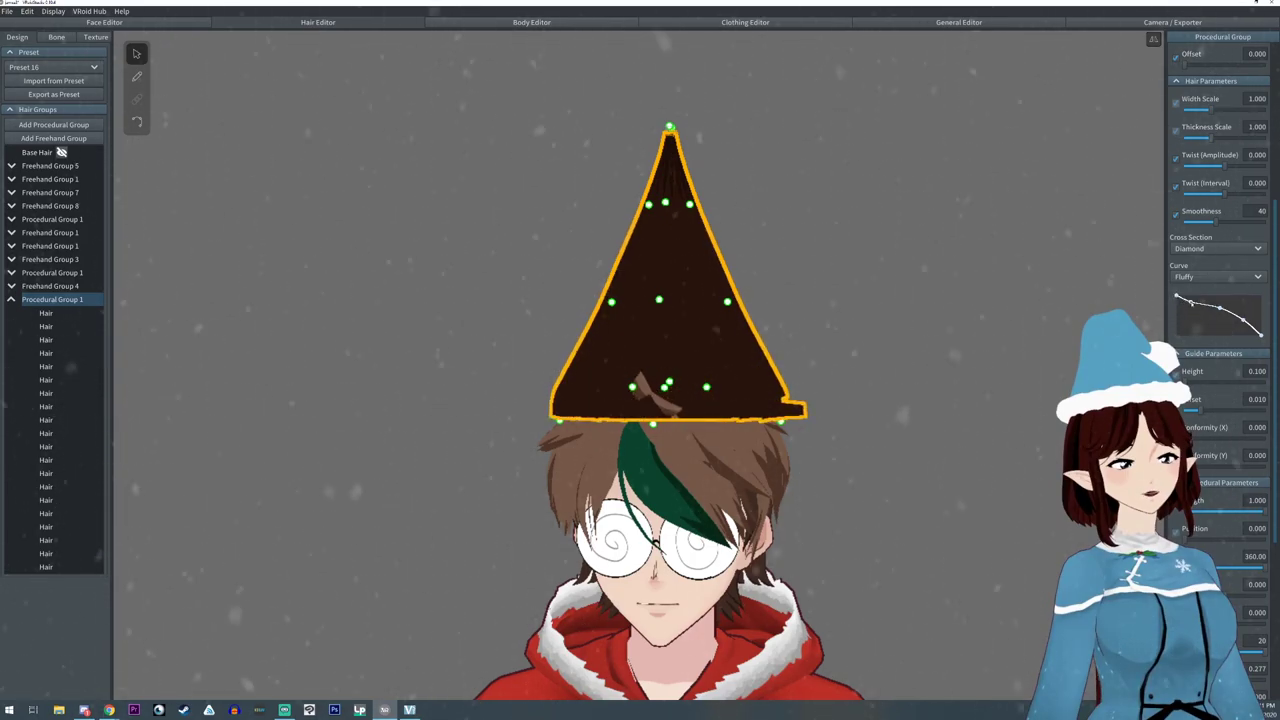
mouse_move(985, 420)
right_down()
mouse_move(931, 420)
mouse_move(995, 420)
right_up()
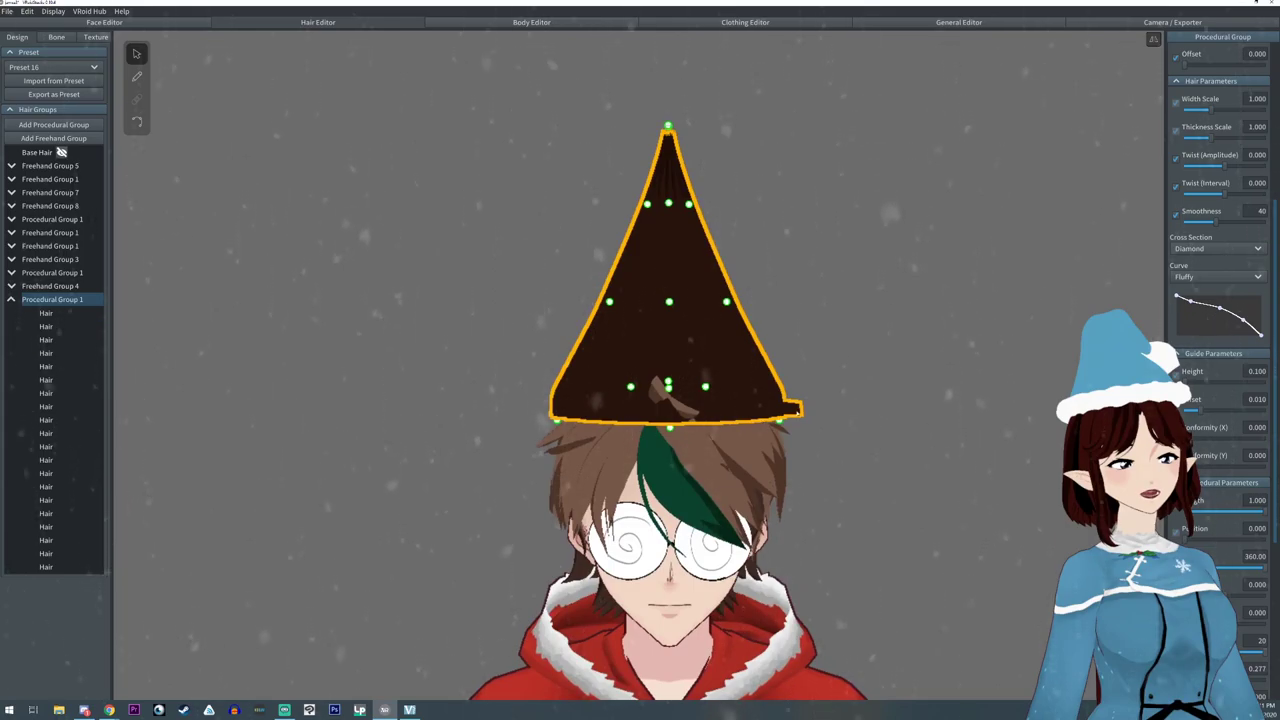
drag(1207, 680, 1209, 680)
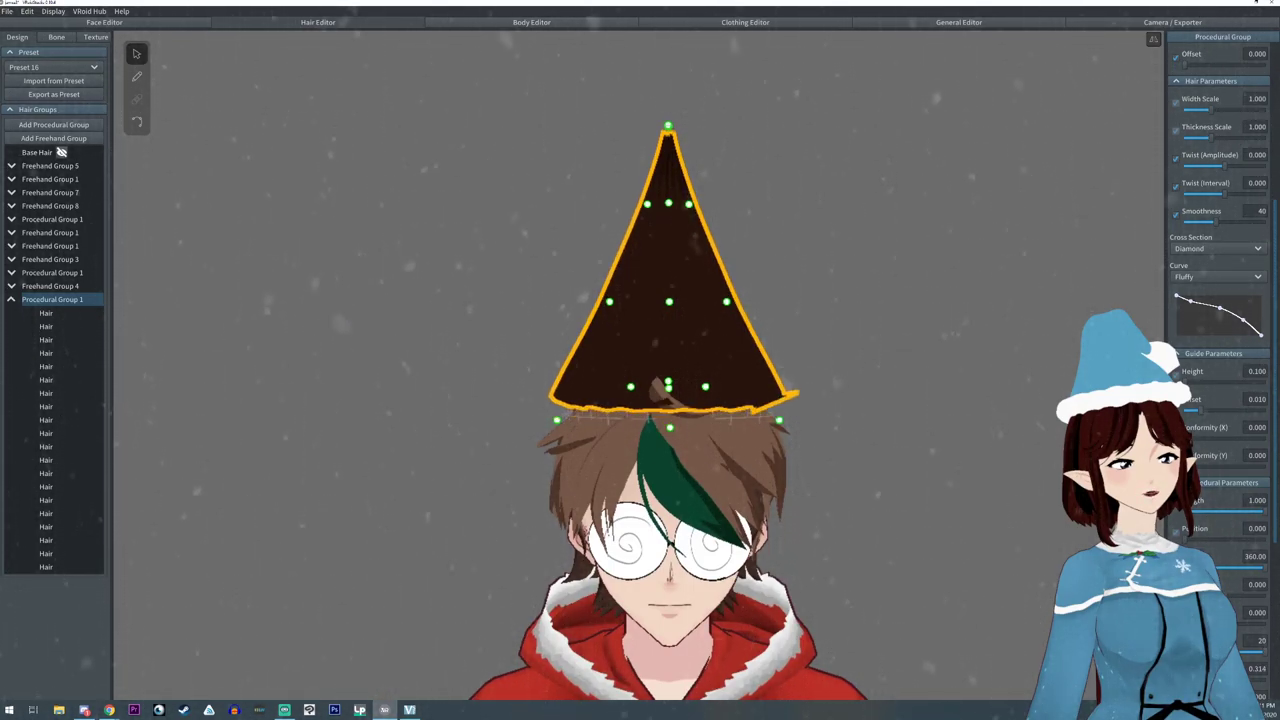
drag(1209, 680, 1208, 680)
right_drag(1010, 450, 898, 625)
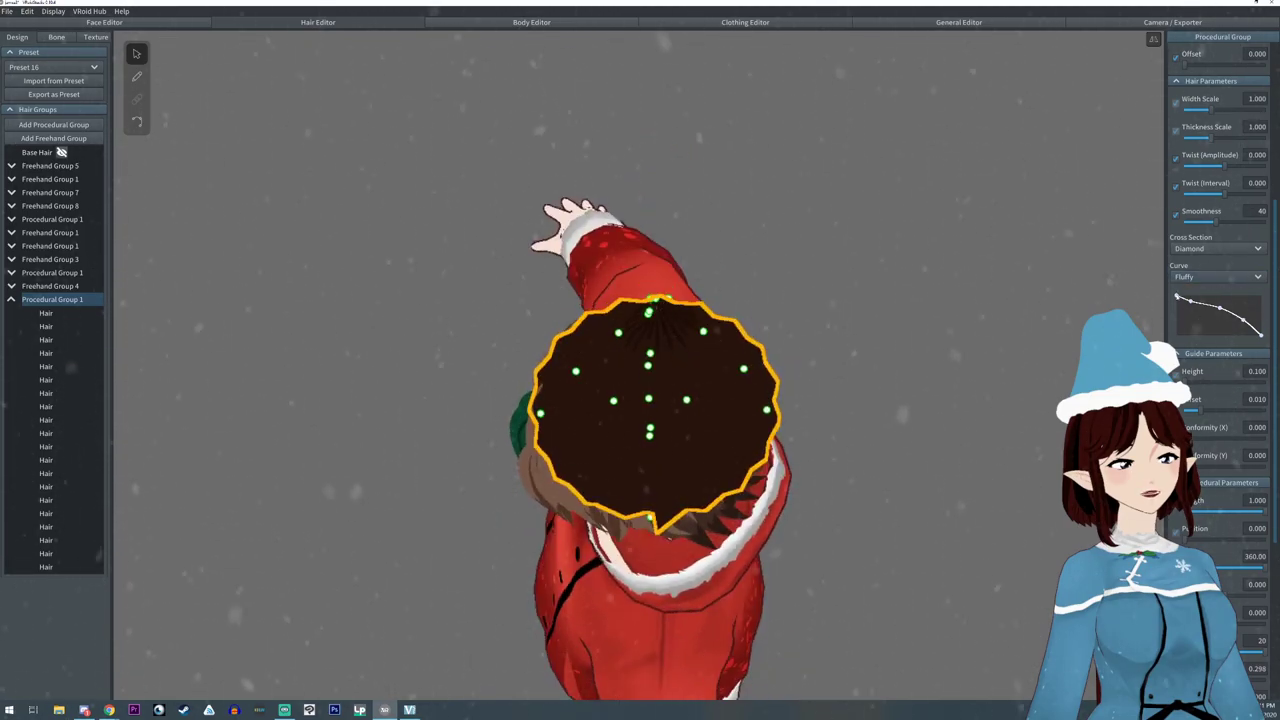
- Level the first two points of the hair curve at full height so the strands stay wide around the brim
drag(1177, 296, 1177, 298)
mouse_move(880, 514)
right_down()
mouse_move(895, 488)
mouse_move(897, 508)
right_up()
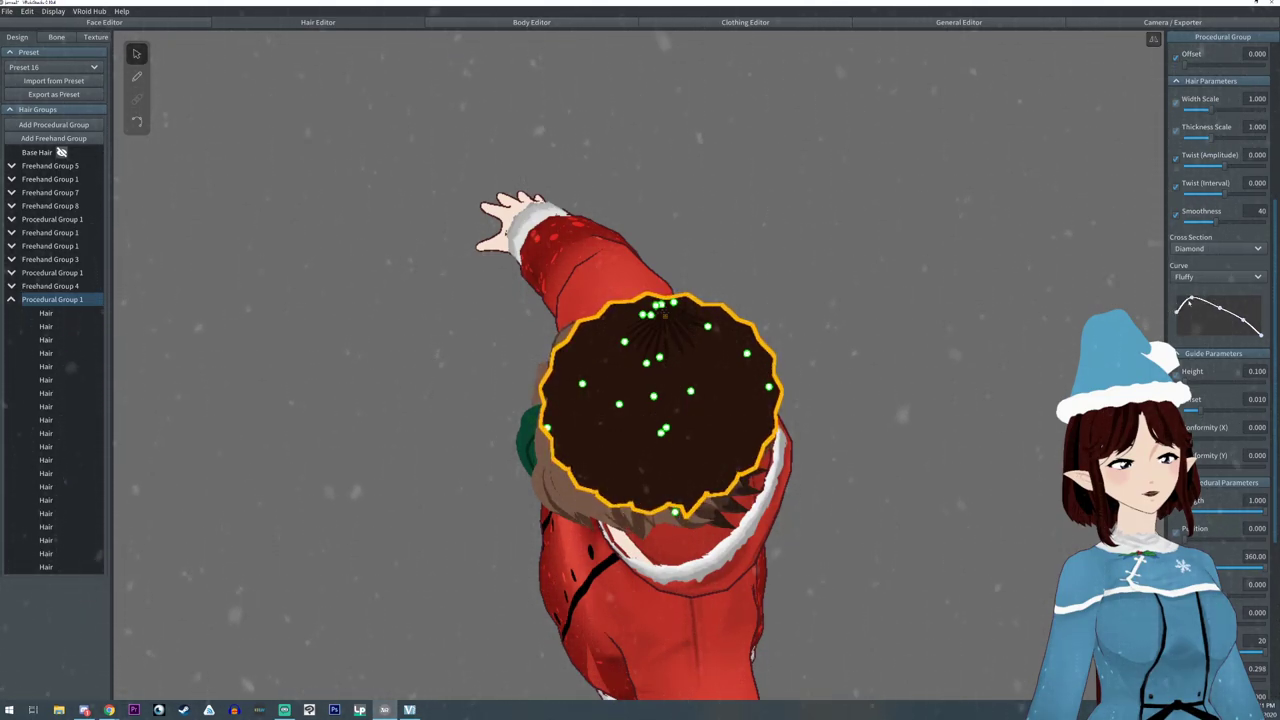
mouse_move(1197, 310)
mouse_down()
mouse_move(1194, 290)
mouse_move(1177, 295)
mouse_up()
right_drag(832, 690, 858, 612)
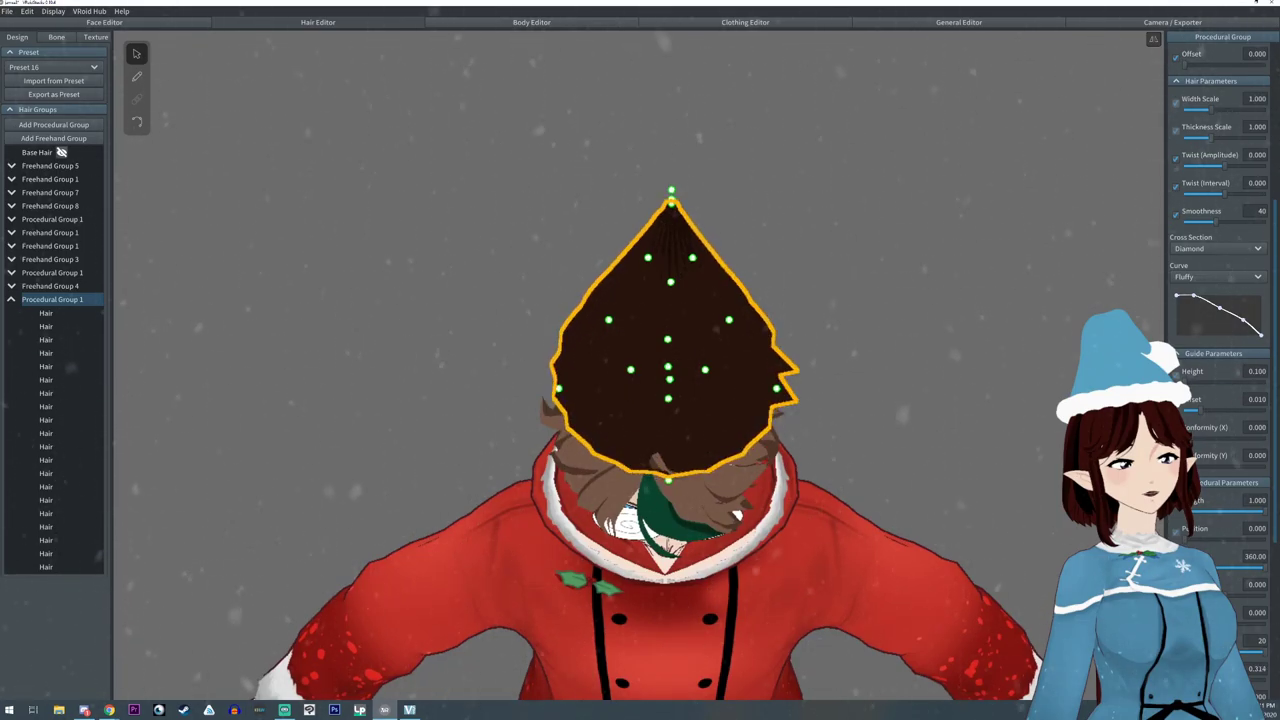
- Lower the guide's base points around the head to below the hat's brim
right_drag(858, 612, 801, 435)
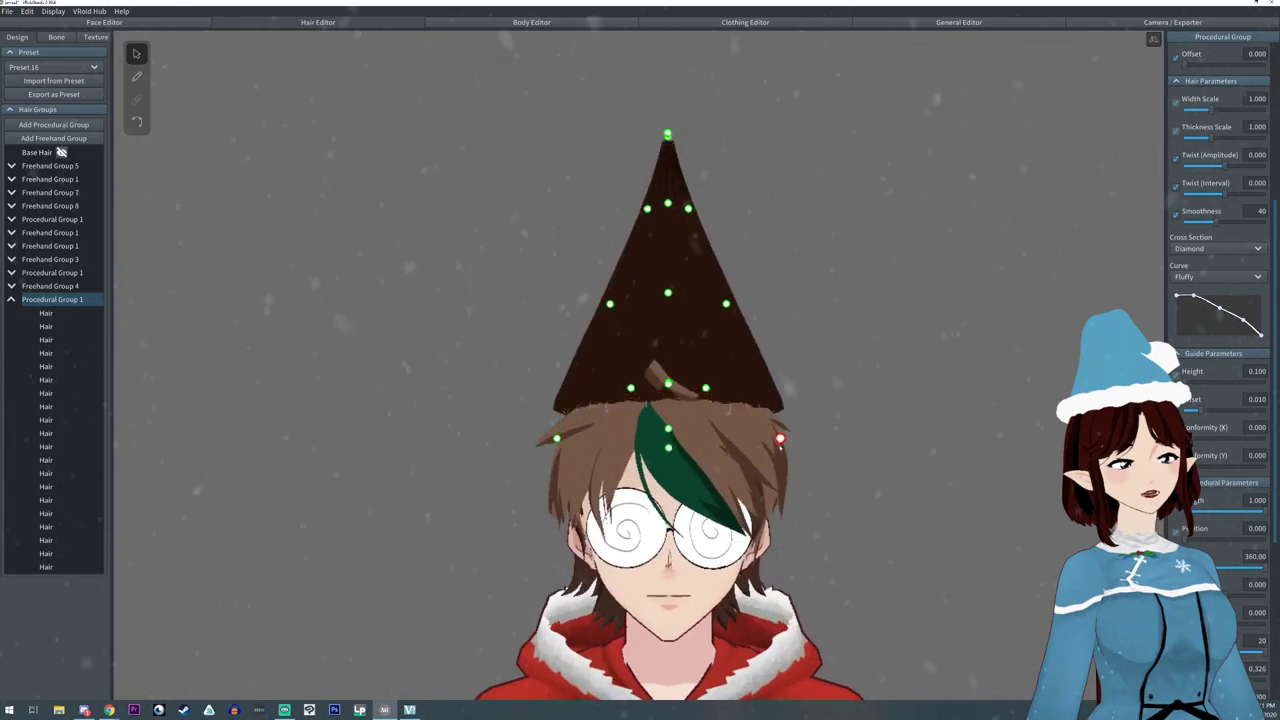
mouse_move(779, 430)
right_down()
mouse_move(738, 456)
mouse_move(801, 435)
right_up()
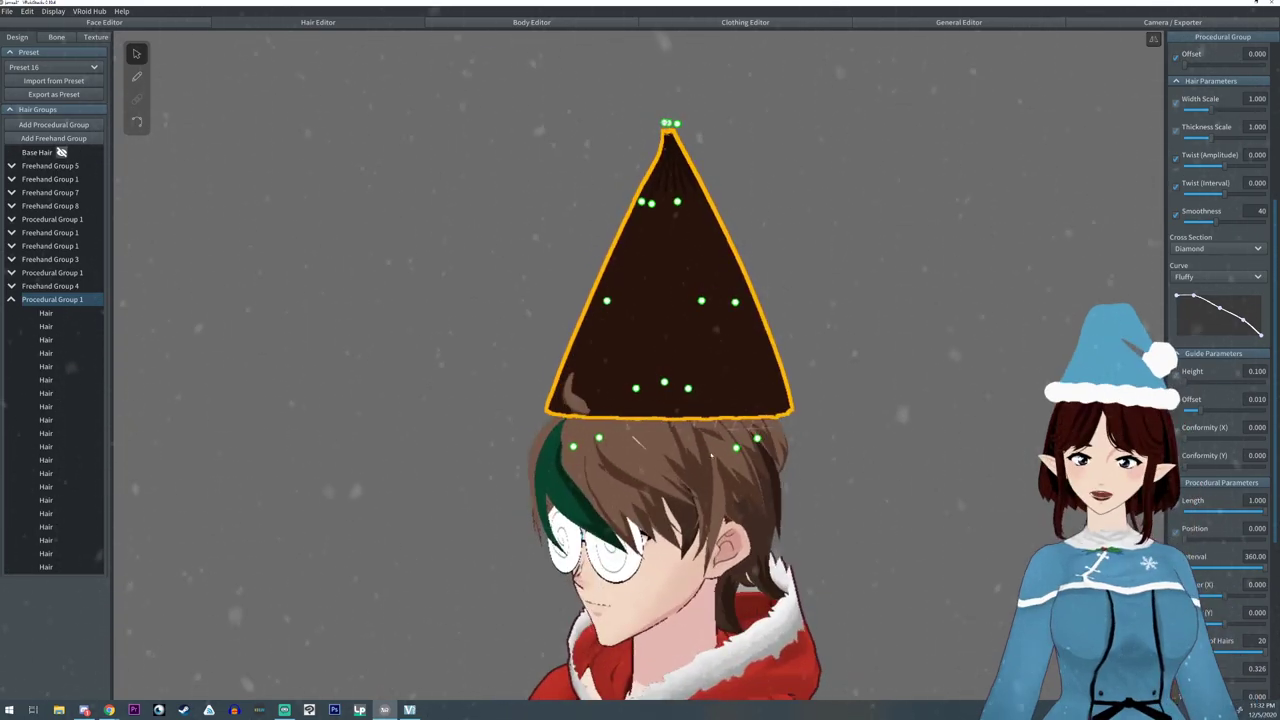
right_drag(711, 455, 700, 454)
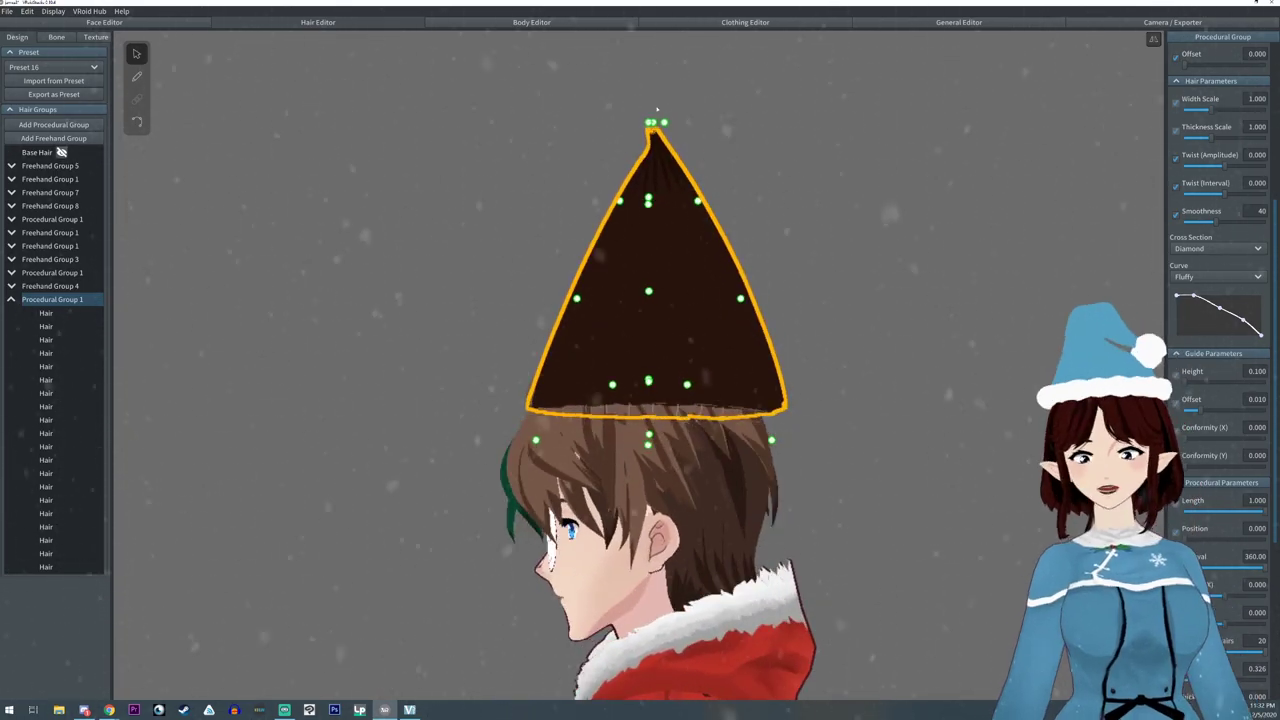
- Raise the tip points and draw them together in side view, then lift and narrow the guide points beneath to match
drag(650, 122, 659, 82)
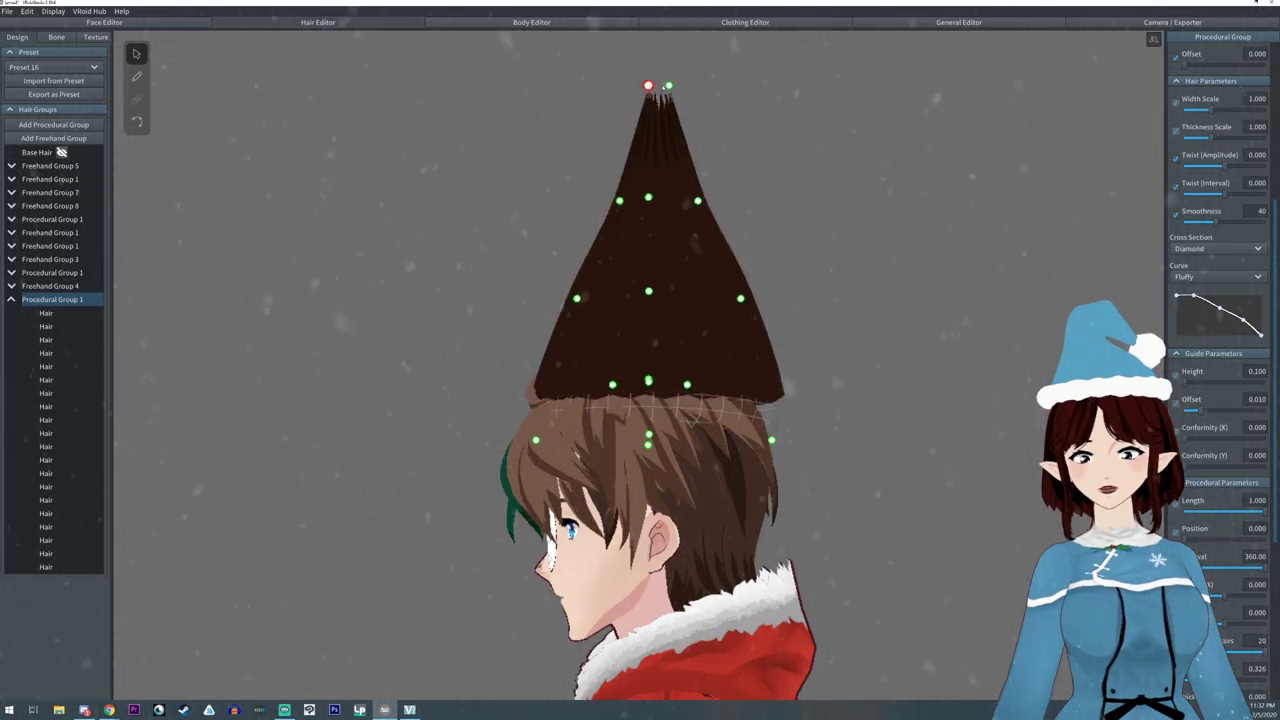
drag(662, 85, 655, 83)
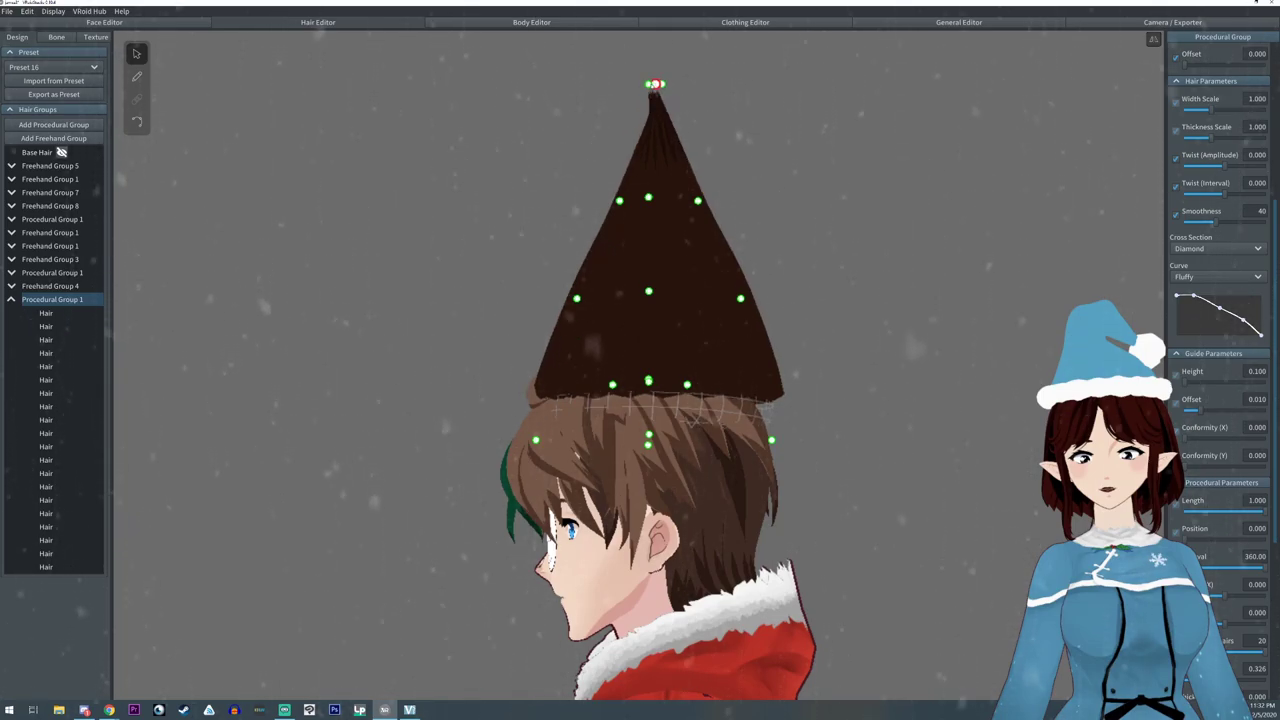
click(697, 201)
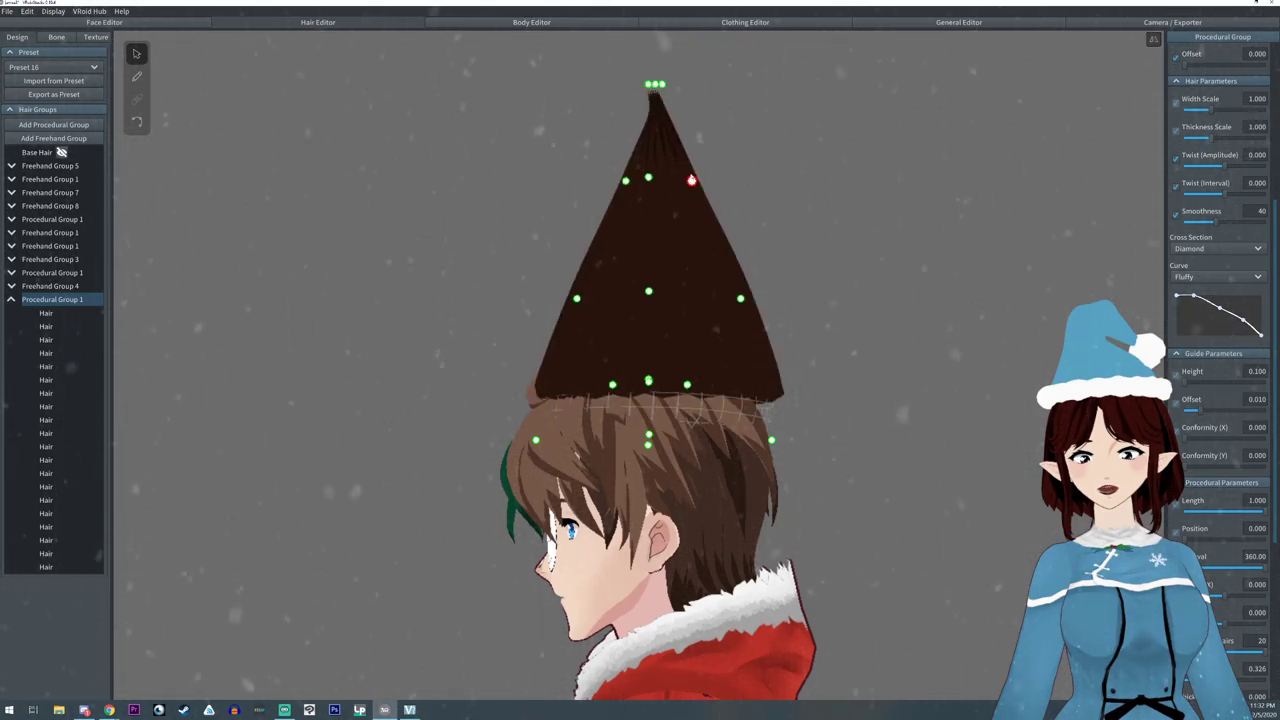
click(740, 298)
drag(740, 298, 735, 296)
- Gather the hat's tip guide points into a single peak and raise the hair curve's tip end to widen the strands there
click(1150, 43)
scroll(626, 131, up, 5)
middle_drag(640, 126, 637, 169)
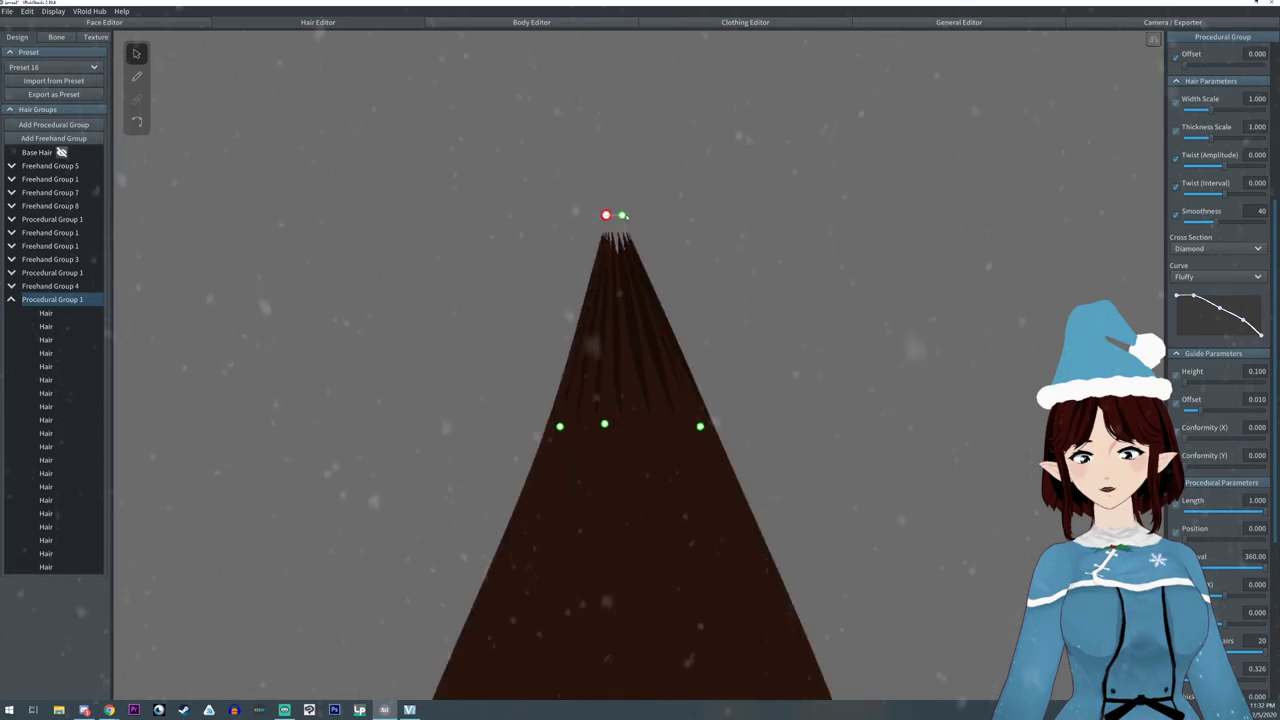
right_drag(626, 220, 631, 288)
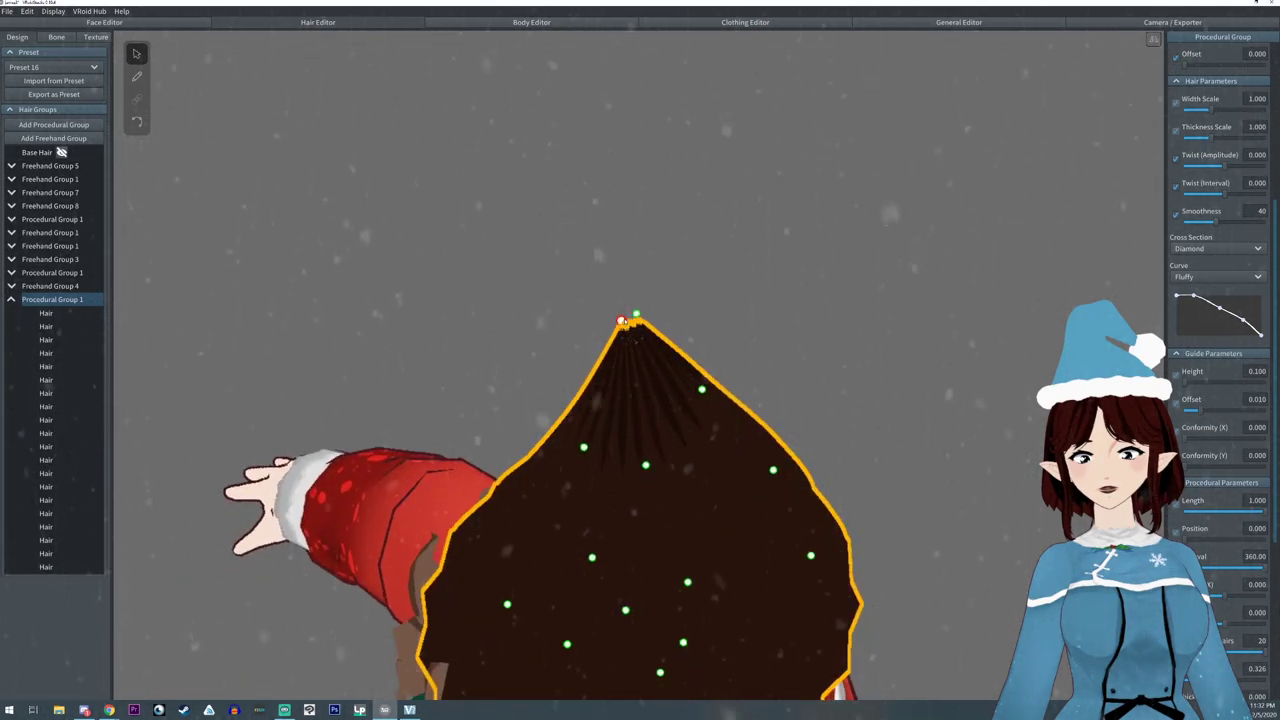
drag(634, 315, 626, 318)
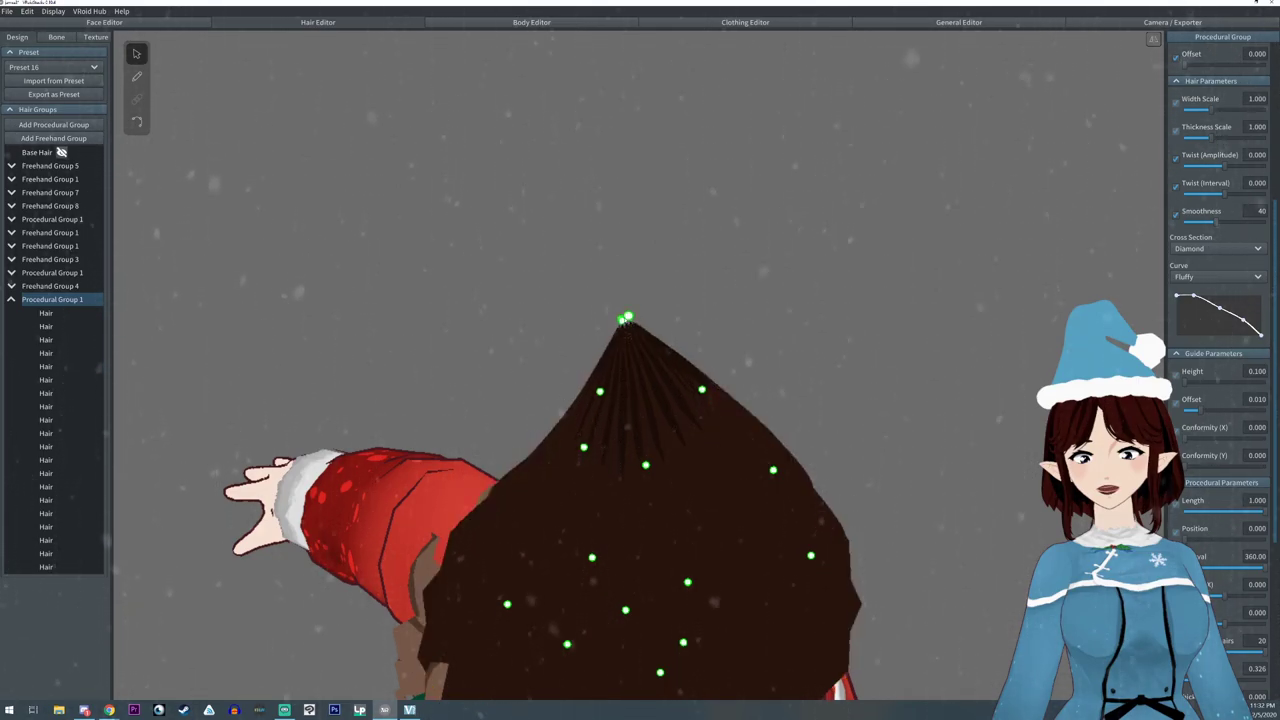
right_drag(621, 320, 701, 290)
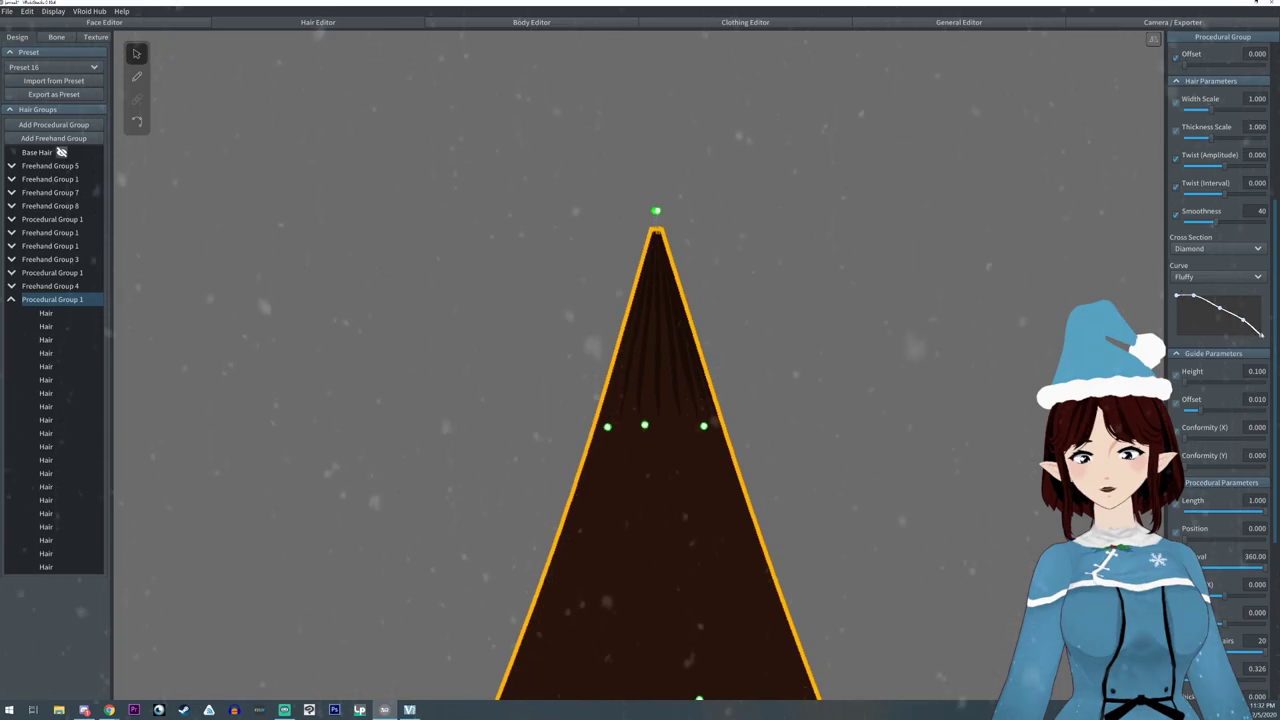
drag(1262, 336, 1262, 331)
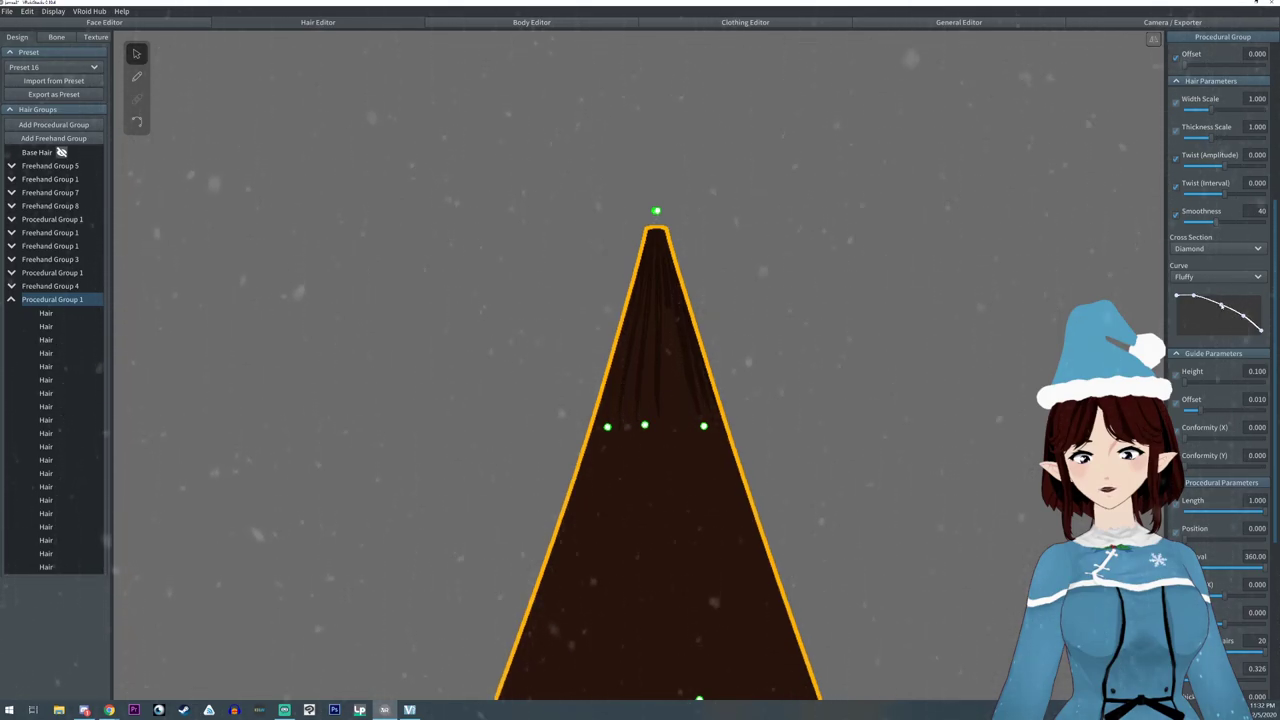
right_drag(715, 324, 874, 318)
- Duplicate the brown hair material and assign the copy to the hat's procedural group
scroll(1219, 100, up, 5)
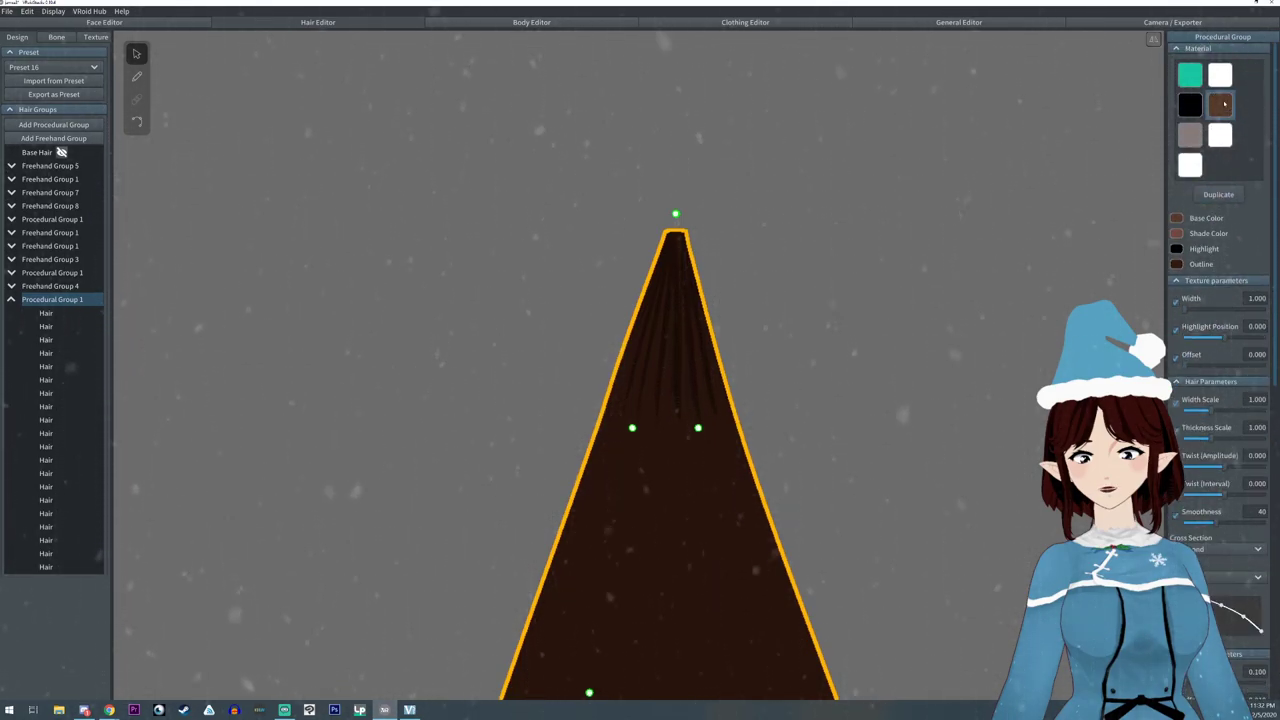
scroll(840, 404, down, 5)
scroll(839, 404, up, 3)
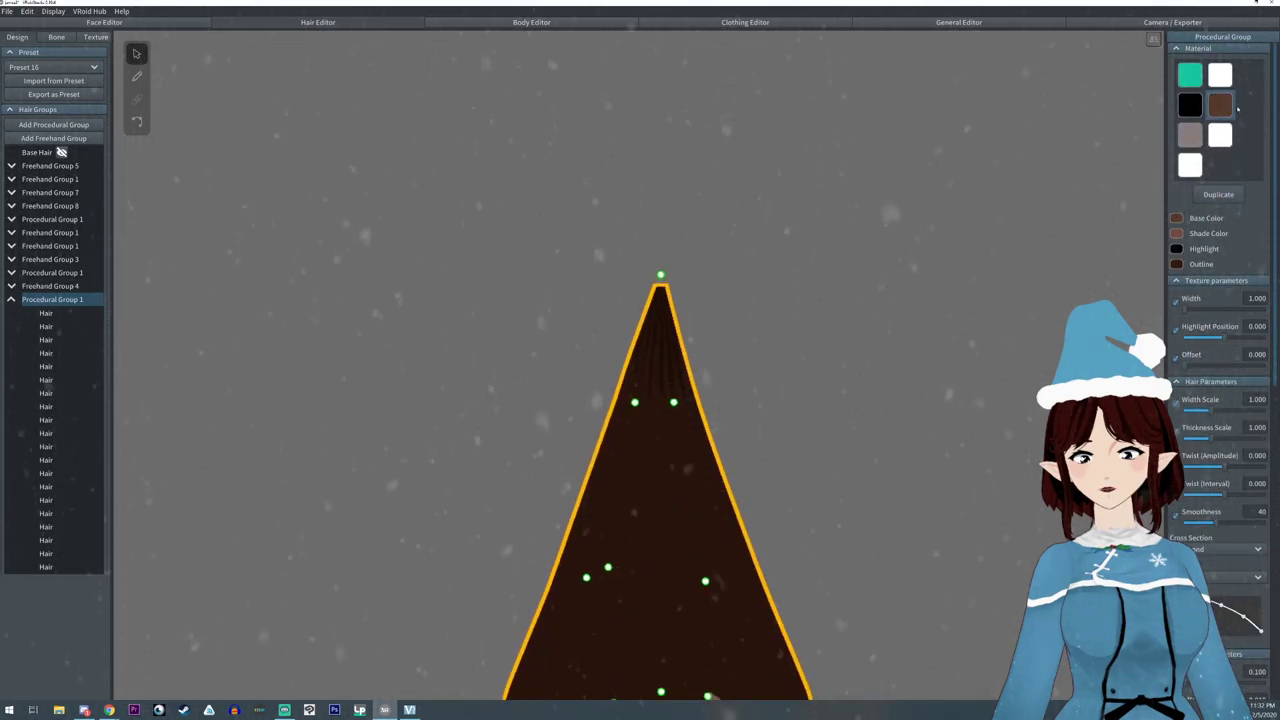
click(1218, 194)
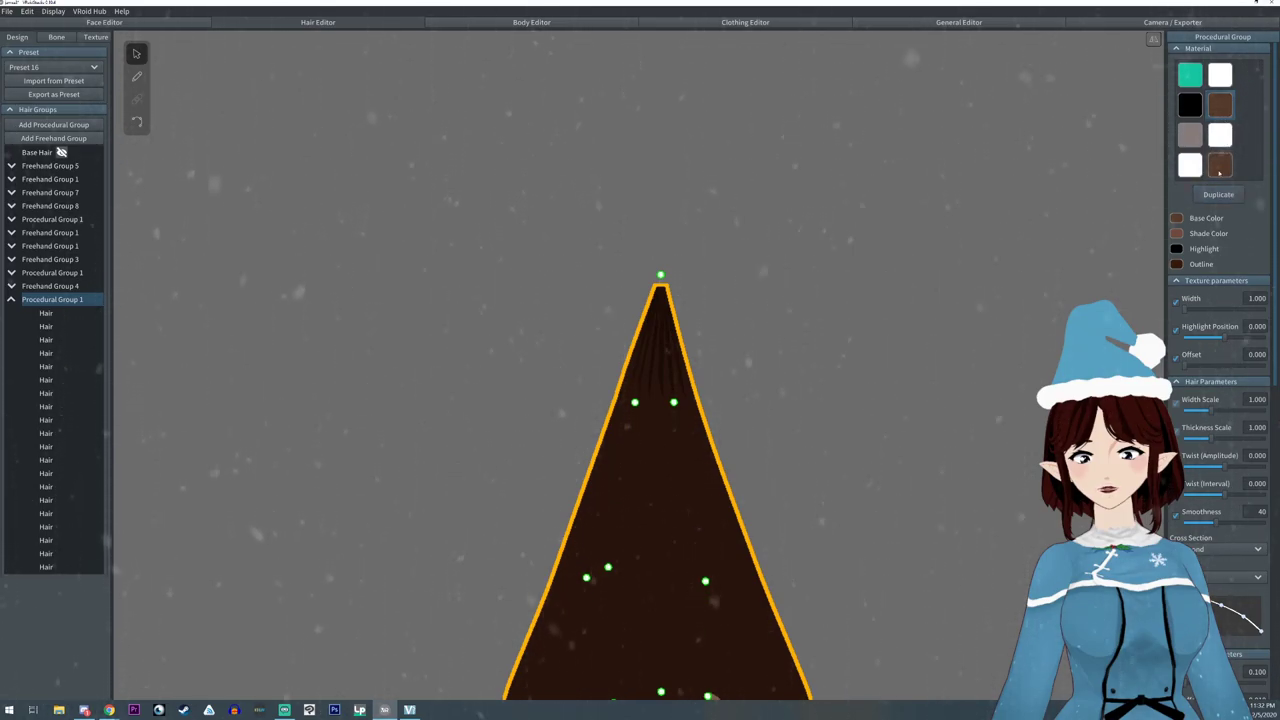
scroll(763, 544, down, 3)
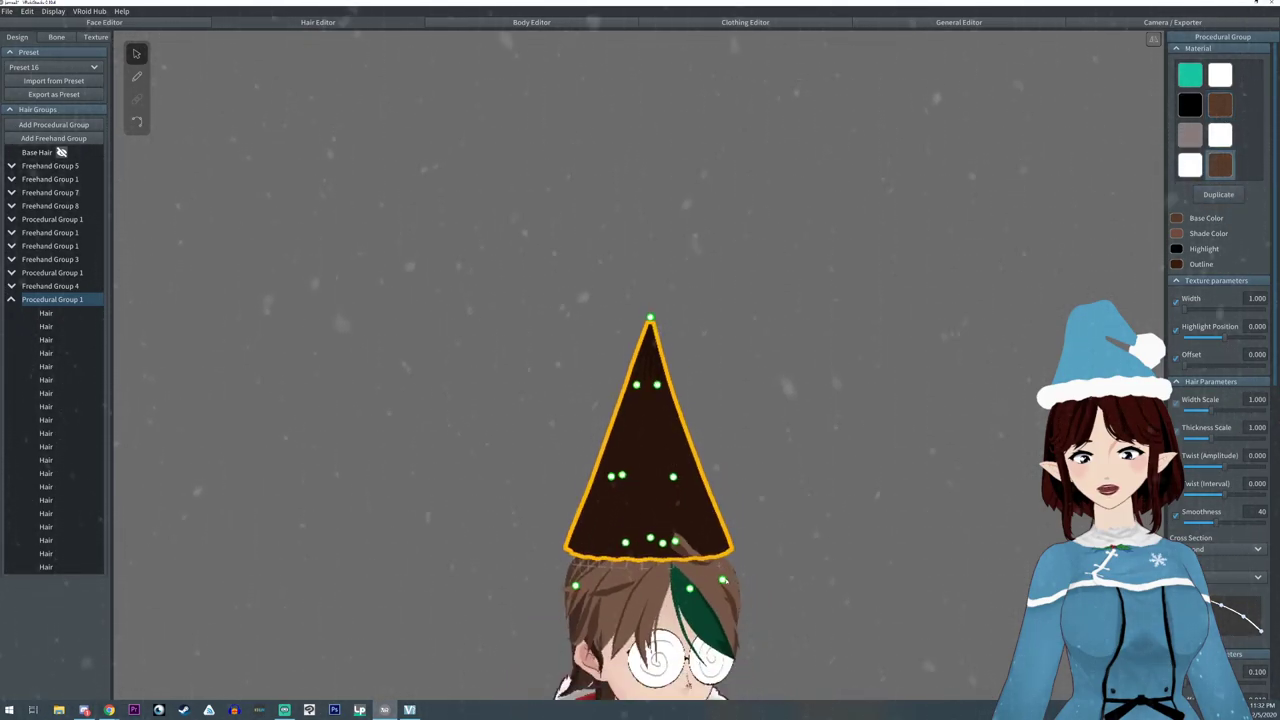
- Set the duplicated material's base color to a bright red
click(1172, 218)
drag(1105, 262, 1052, 243)
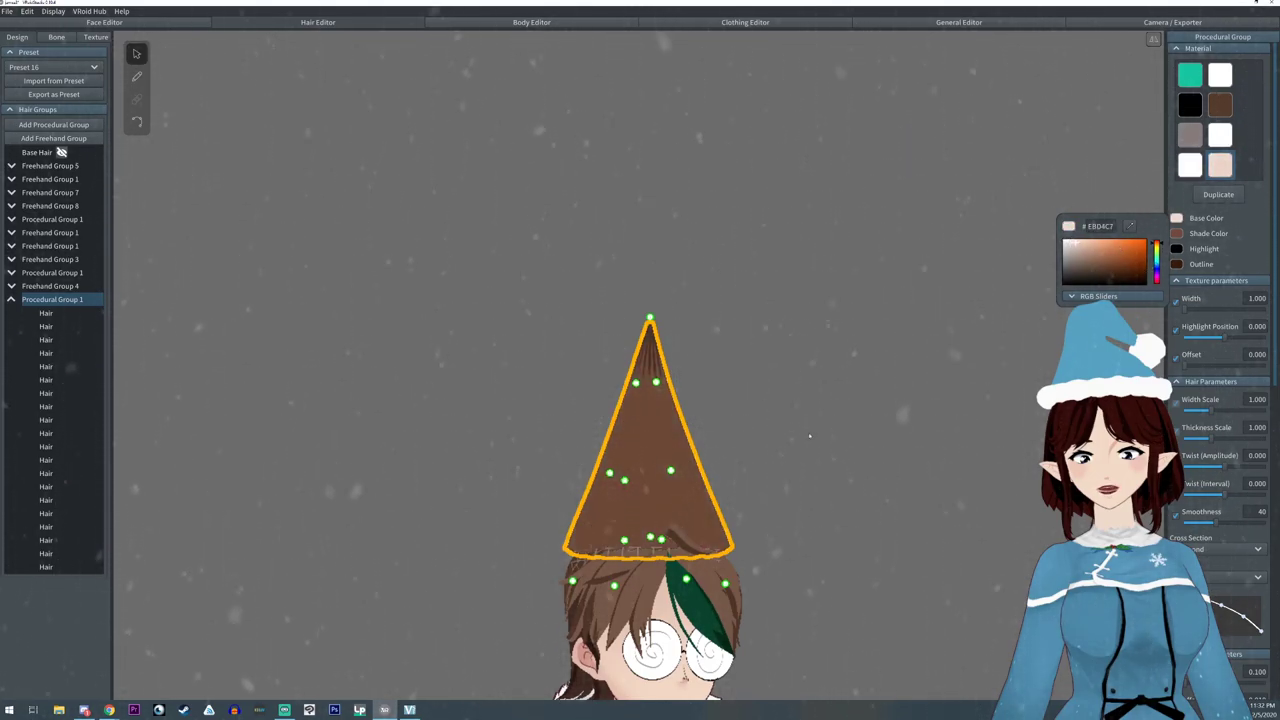
mouse_move(1157, 244)
mouse_down()
mouse_move(1157, 270)
mouse_move(1157, 241)
mouse_up()
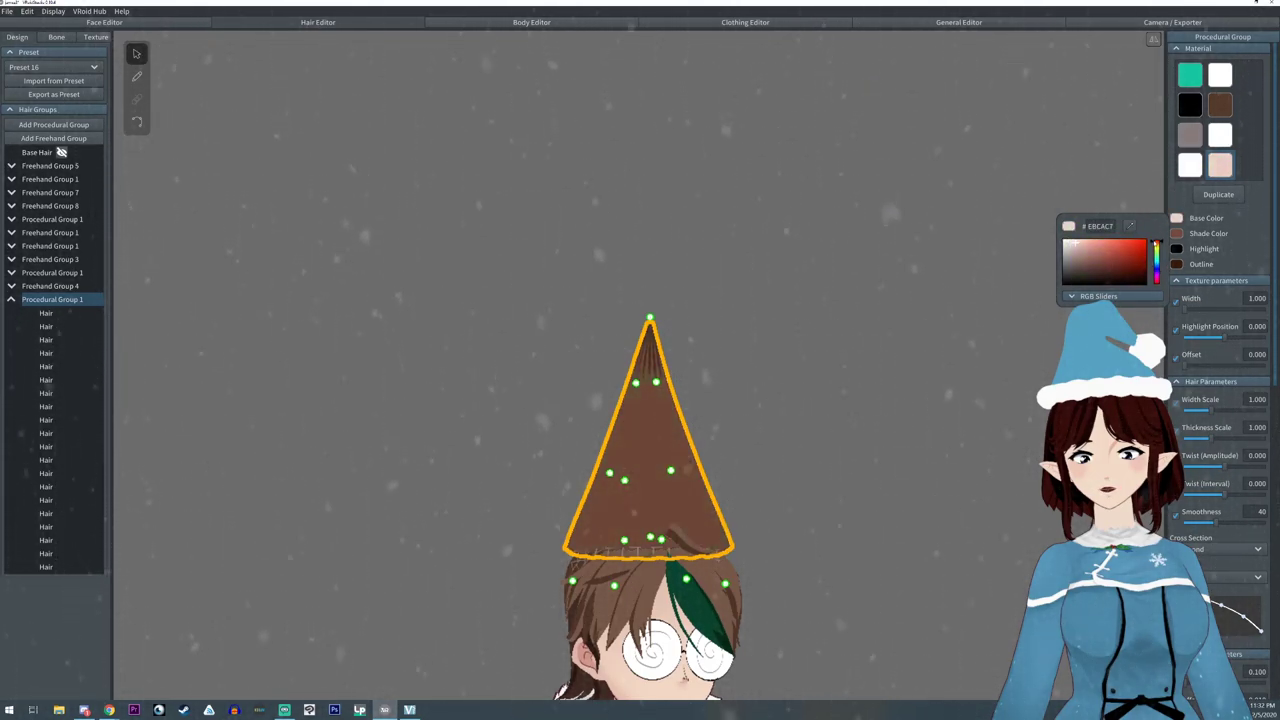
click(1131, 239)
click(690, 352)
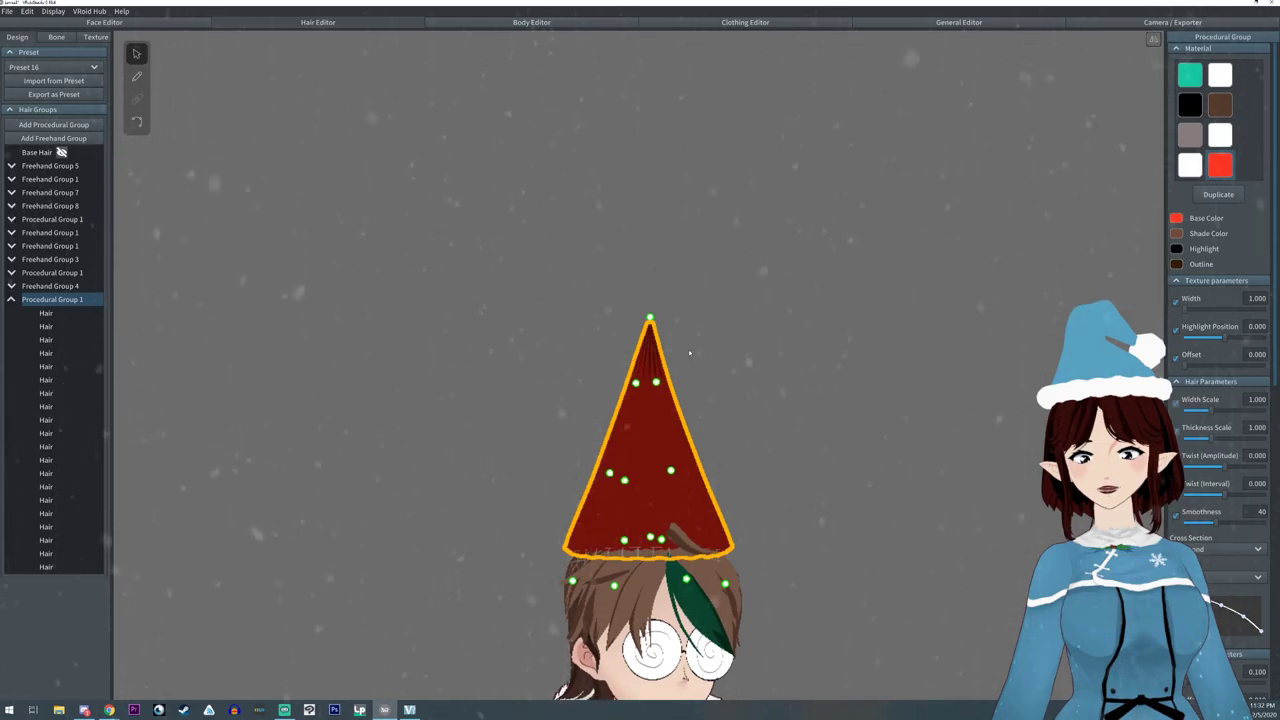
right_drag(690, 353, 712, 373)
mouse_move(712, 373)
middle_down()
mouse_move(728, 448)
mouse_move(724, 382)
middle_up()
scroll(728, 448, up, 5)
right_drag(724, 382, 709, 388)
right_drag(638, 205, 667, 193)
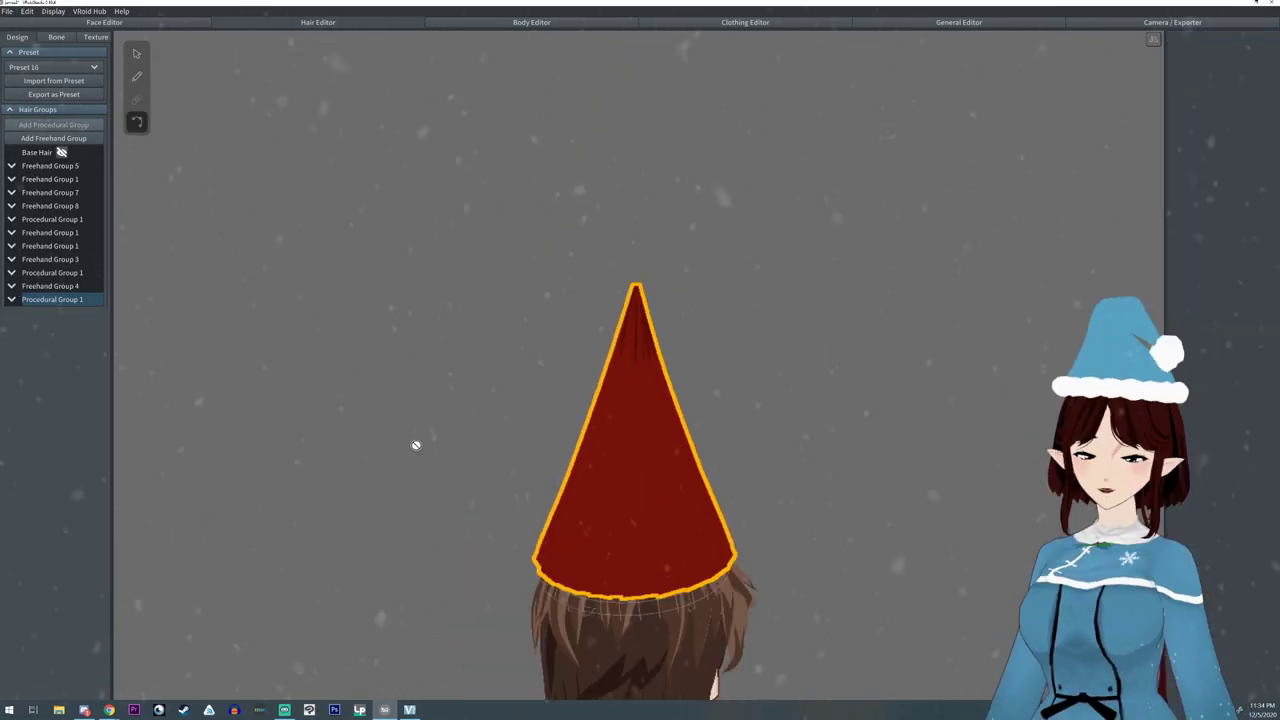
right_drag(415, 445, 428, 452)
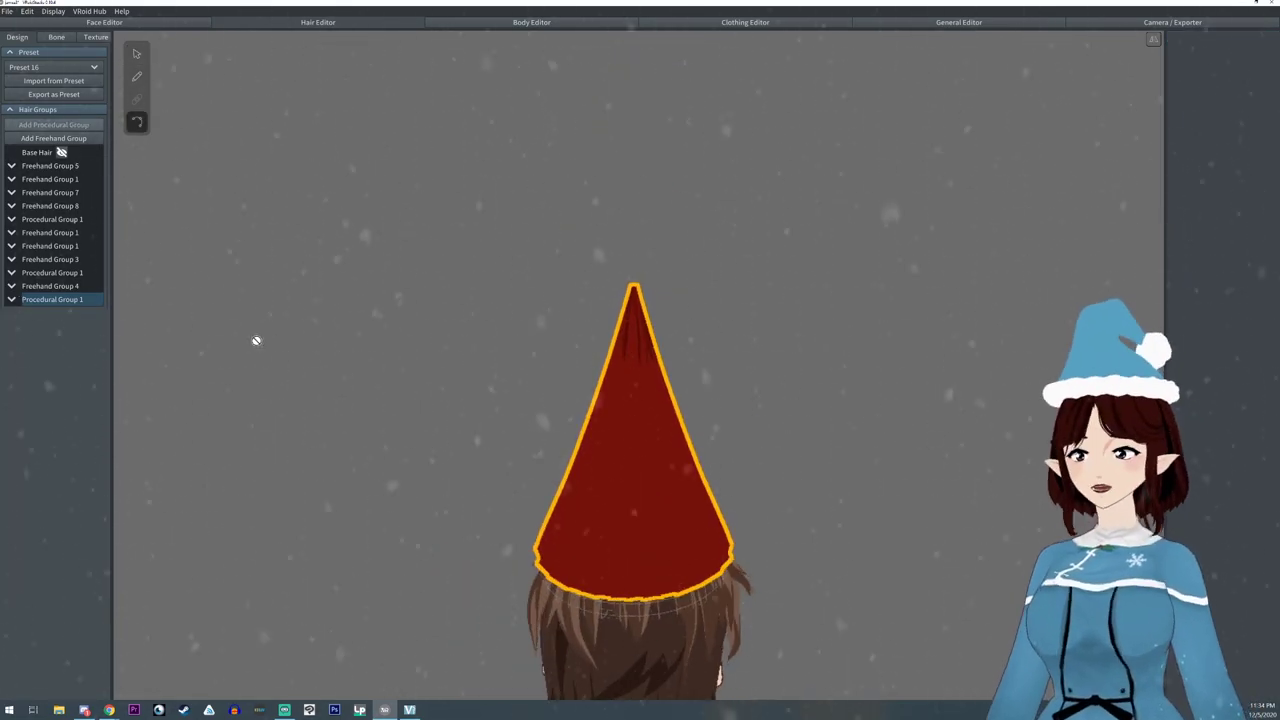
mouse_move(45, 300)
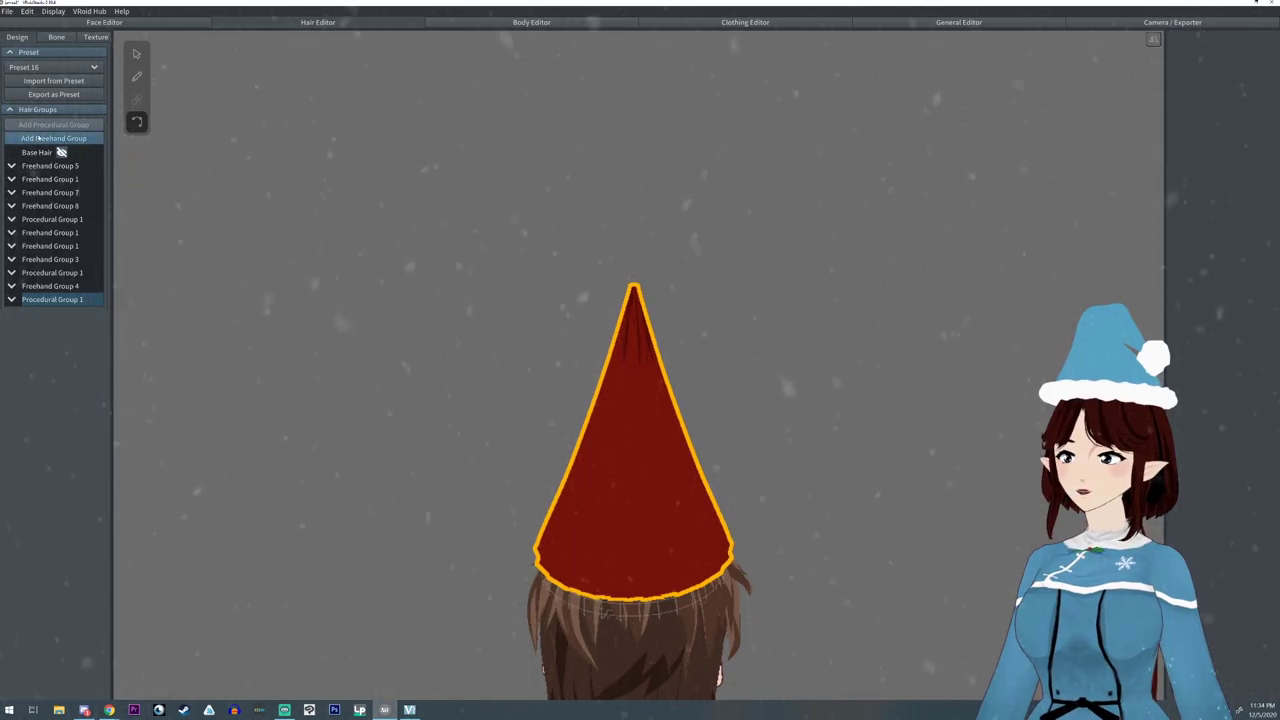
- Add a freehand hair group and spread its guide mesh points outward around the hat's lower part in back and side views
click(38, 138)
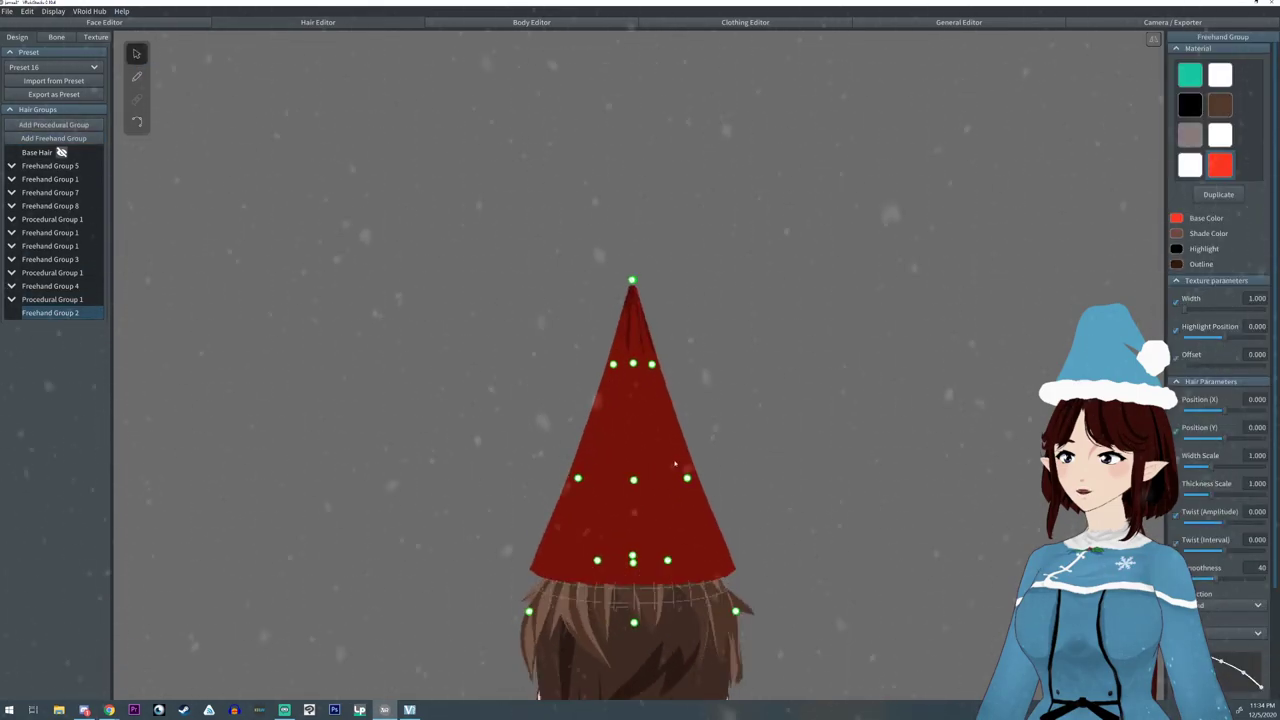
drag(698, 479, 792, 575)
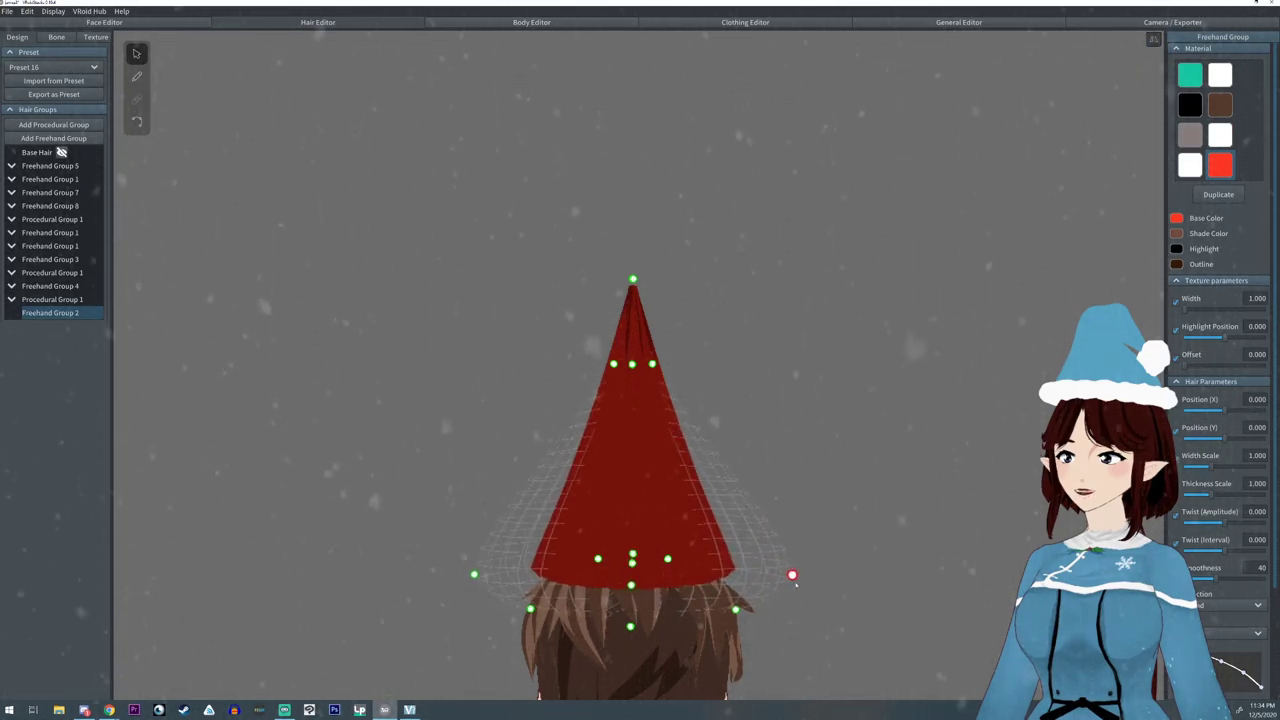
drag(652, 364, 838, 545)
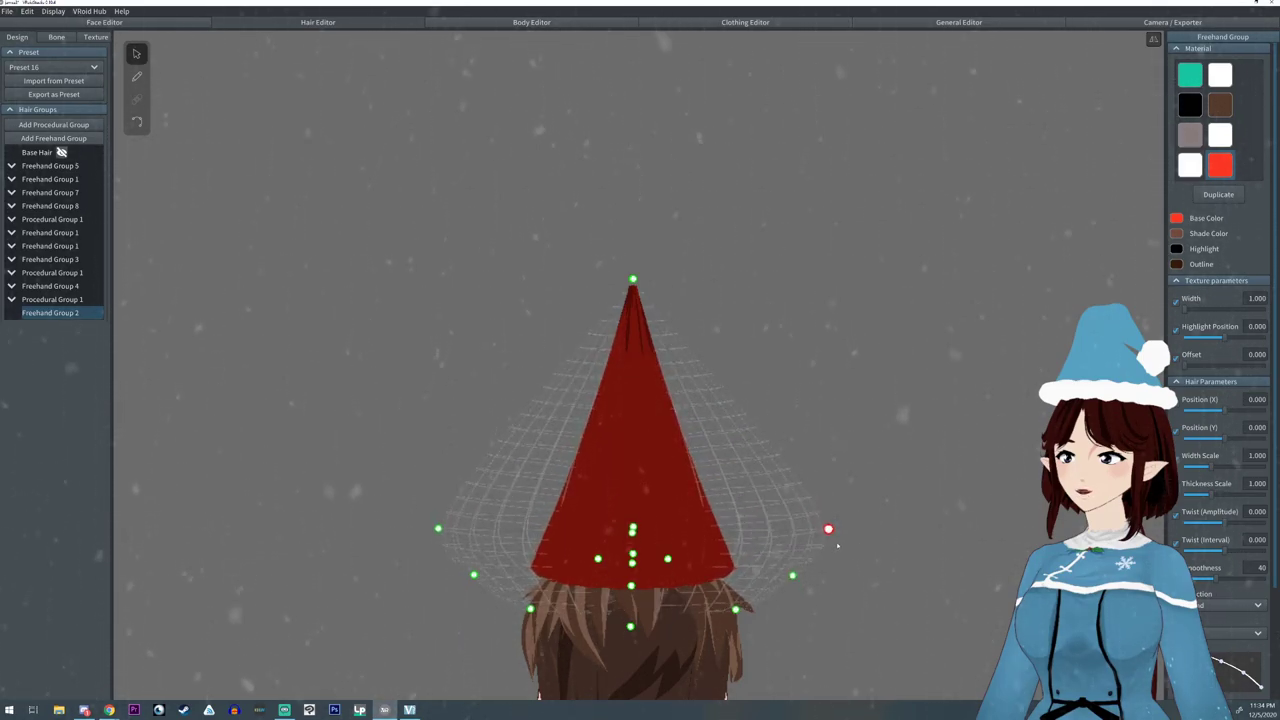
drag(633, 282, 531, 295)
right_drag(554, 369, 597, 377)
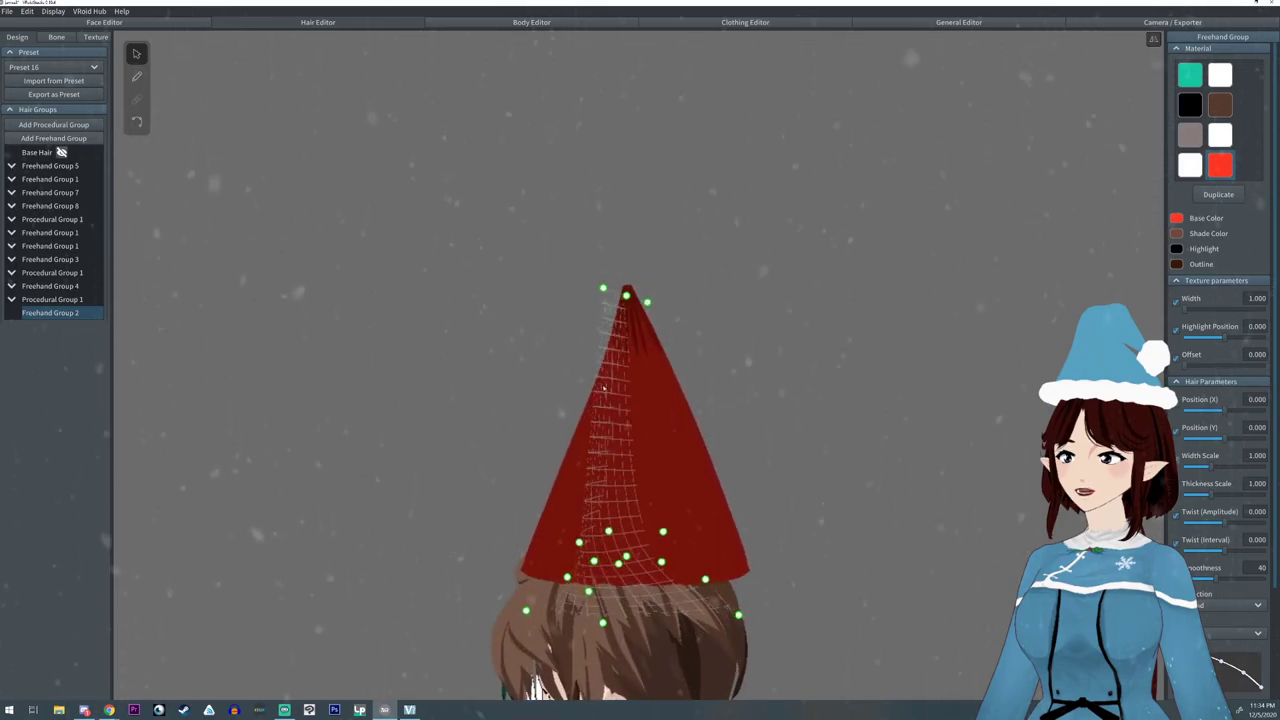
drag(753, 571, 788, 534)
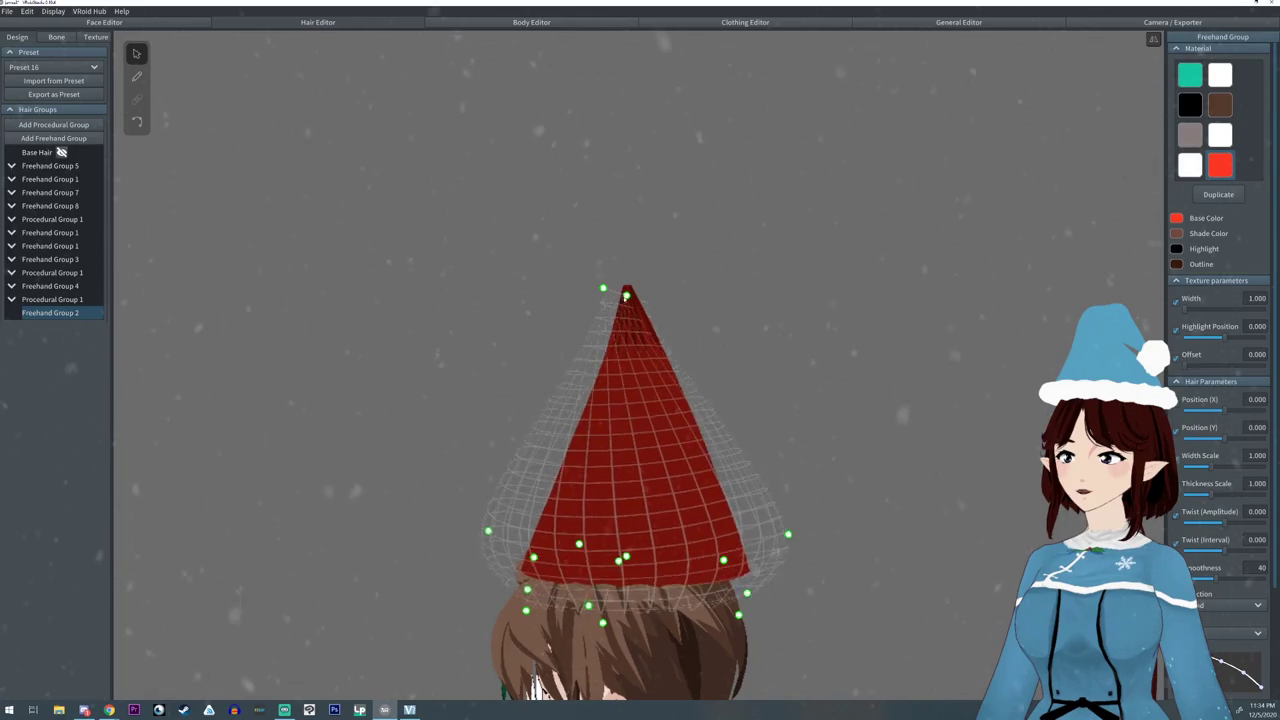
- Reselect the new freehand group and move its tip and lower guide points outward and down into a flat brim around the hat's base
click(646, 325)
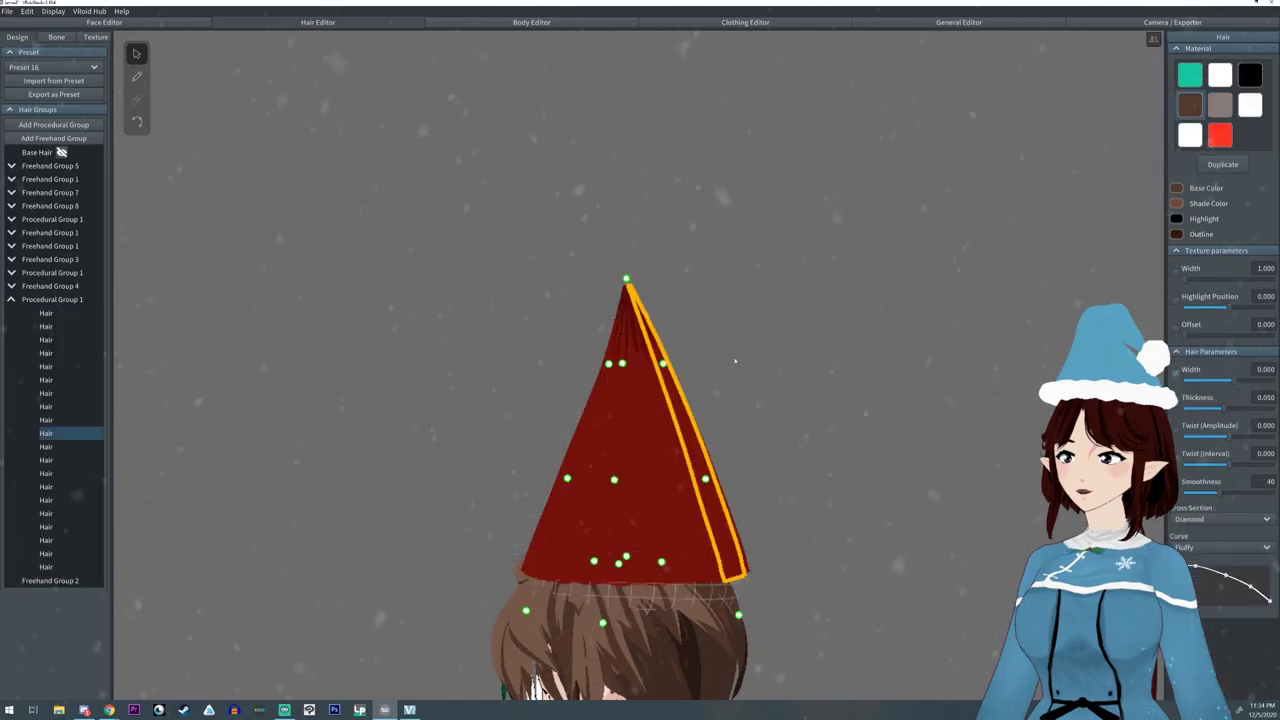
click(60, 580)
click(12, 299)
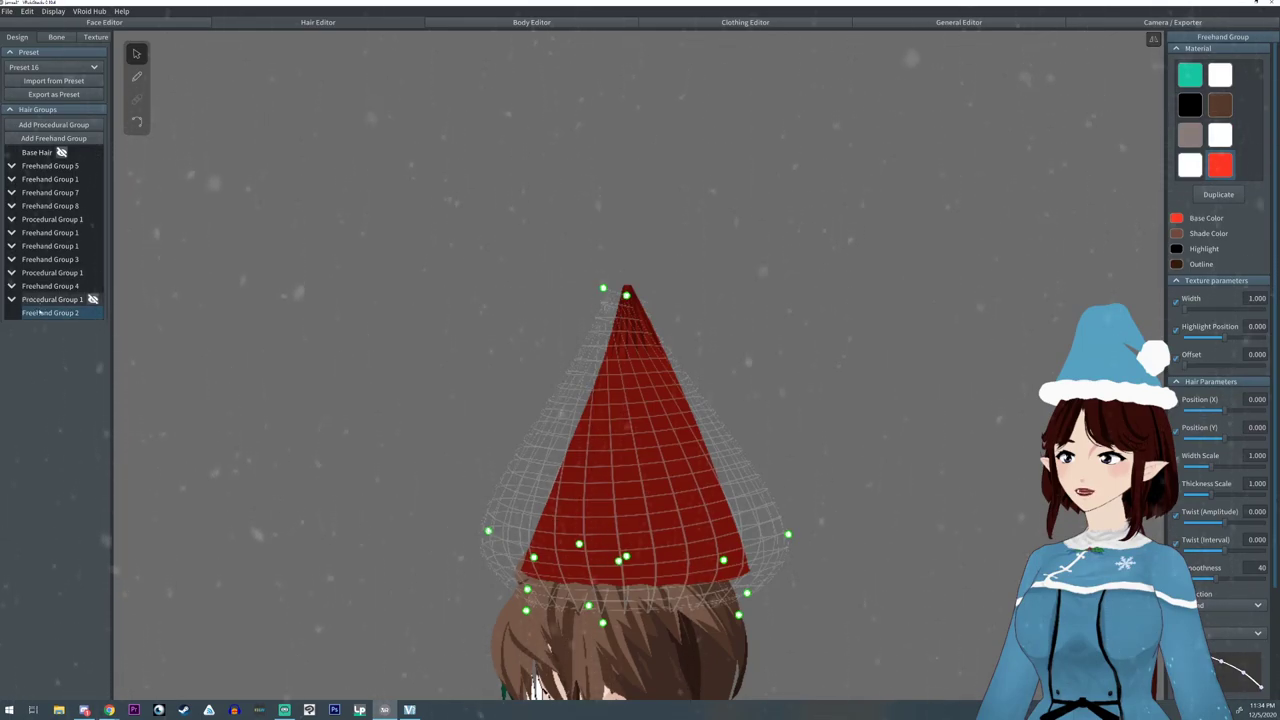
right_drag(582, 336, 612, 338)
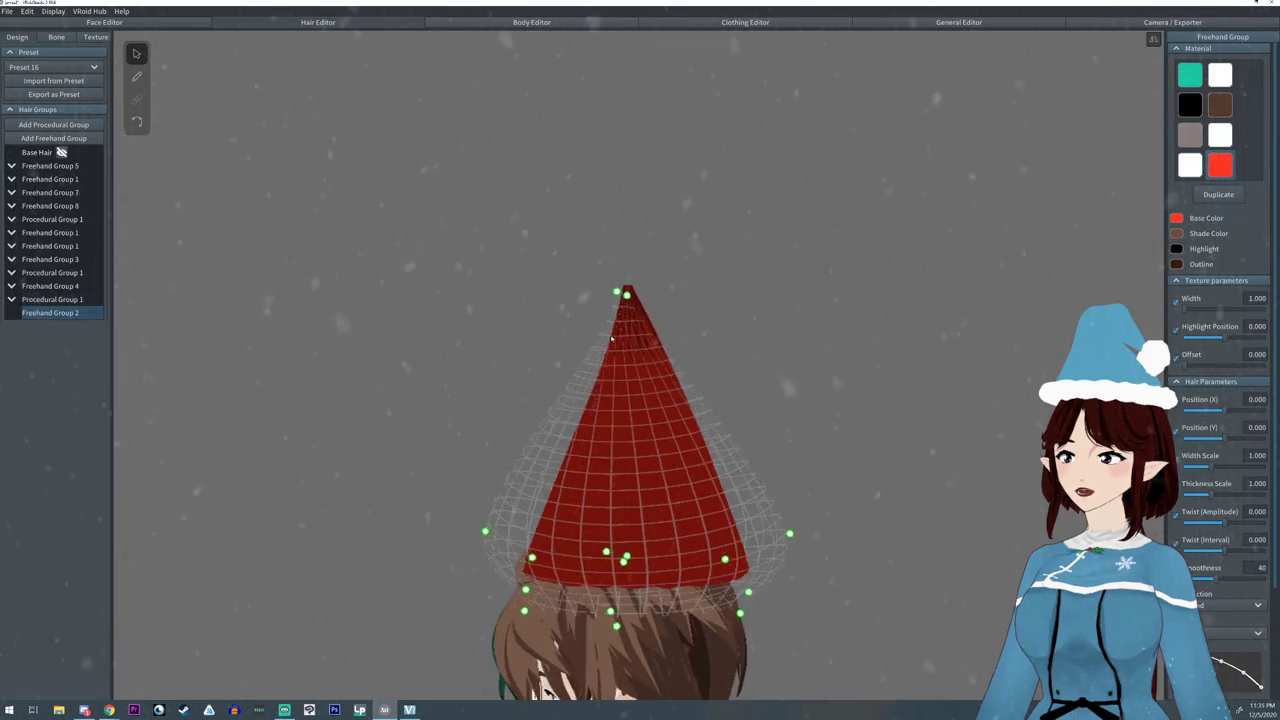
drag(627, 294, 890, 484)
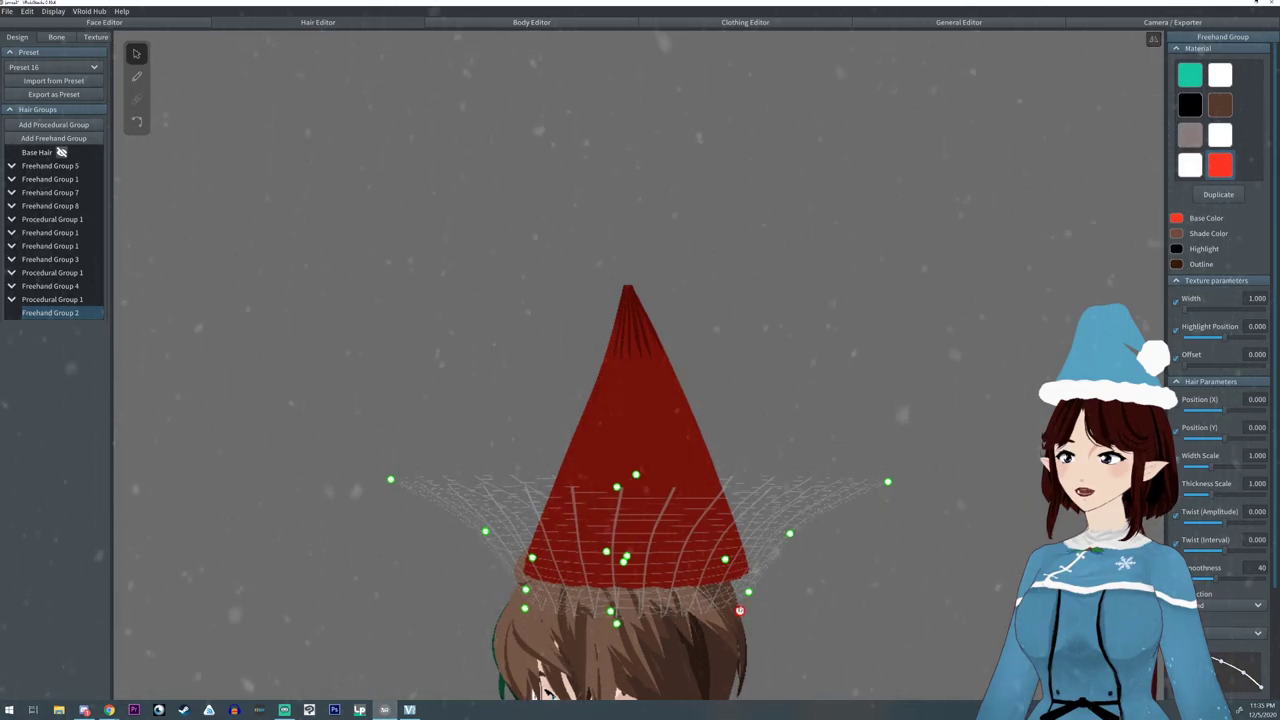
drag(790, 533, 774, 568)
drag(882, 492, 890, 540)
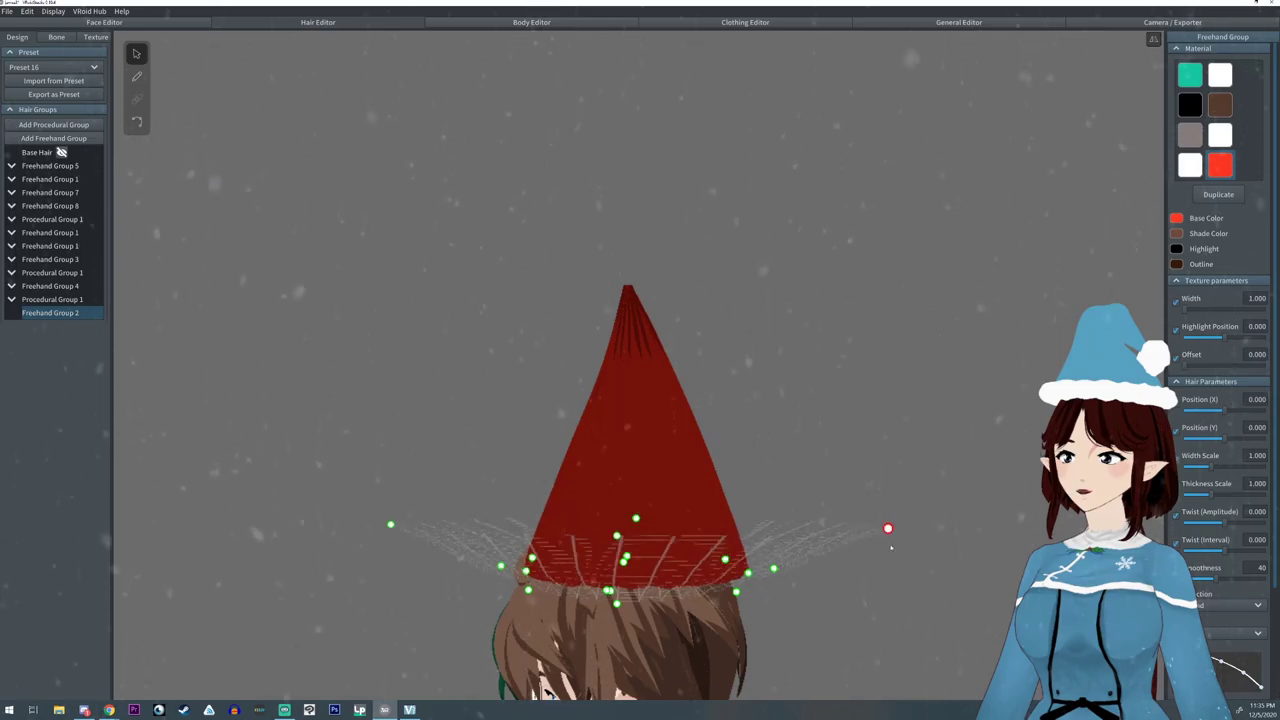
- Adjust the brim guide's outer points from the back, side and above to make a flat, even disc around the hat
right_drag(880, 585, 811, 573)
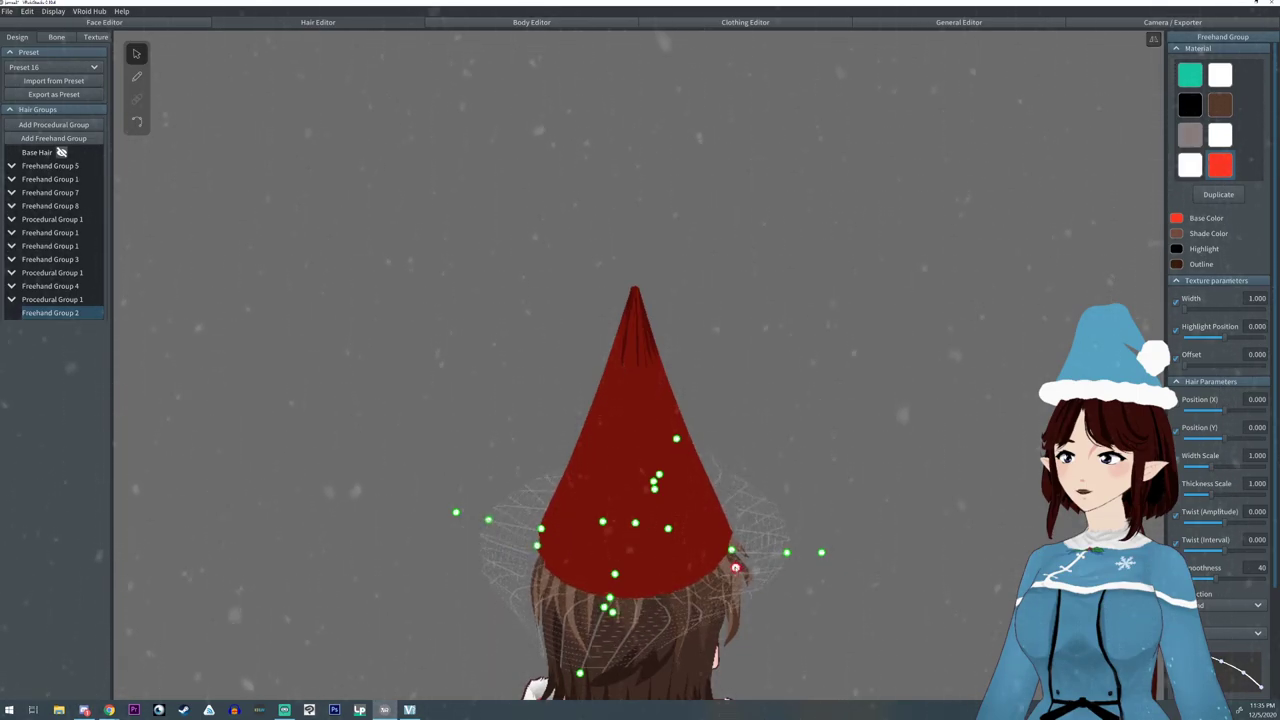
right_drag(838, 628, 540, 599)
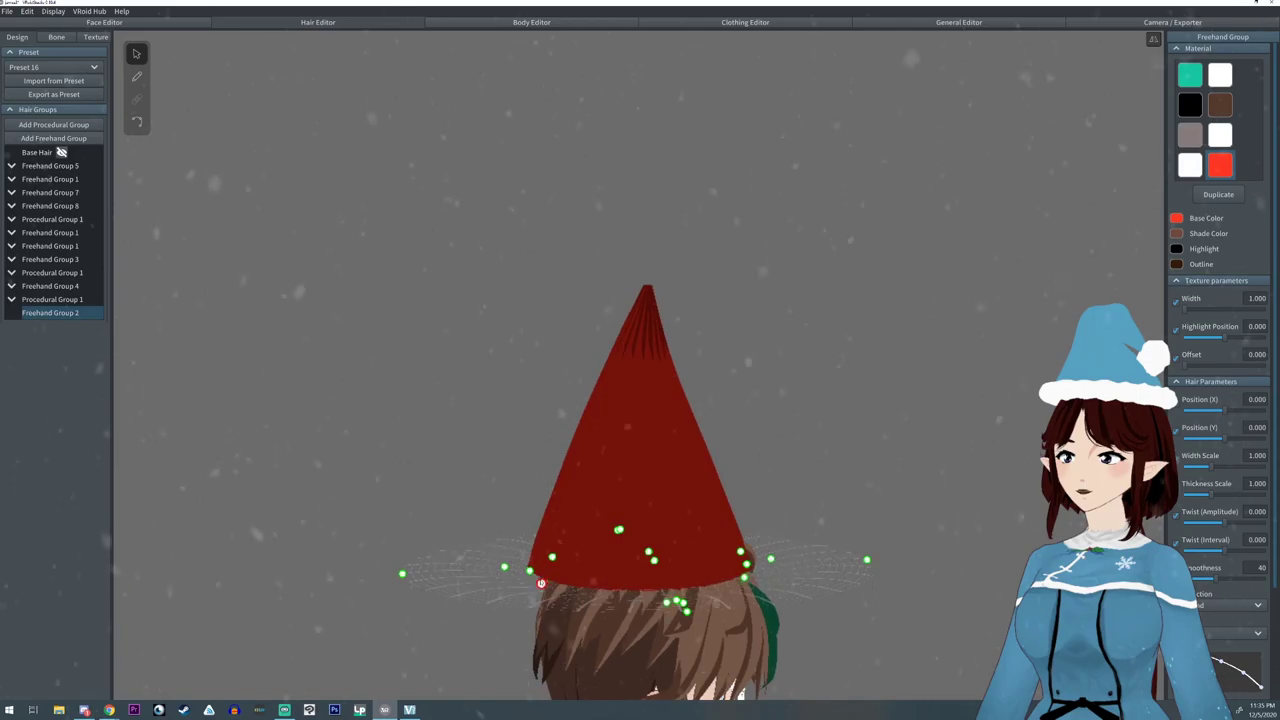
drag(403, 577, 477, 573)
right_drag(477, 573, 586, 676)
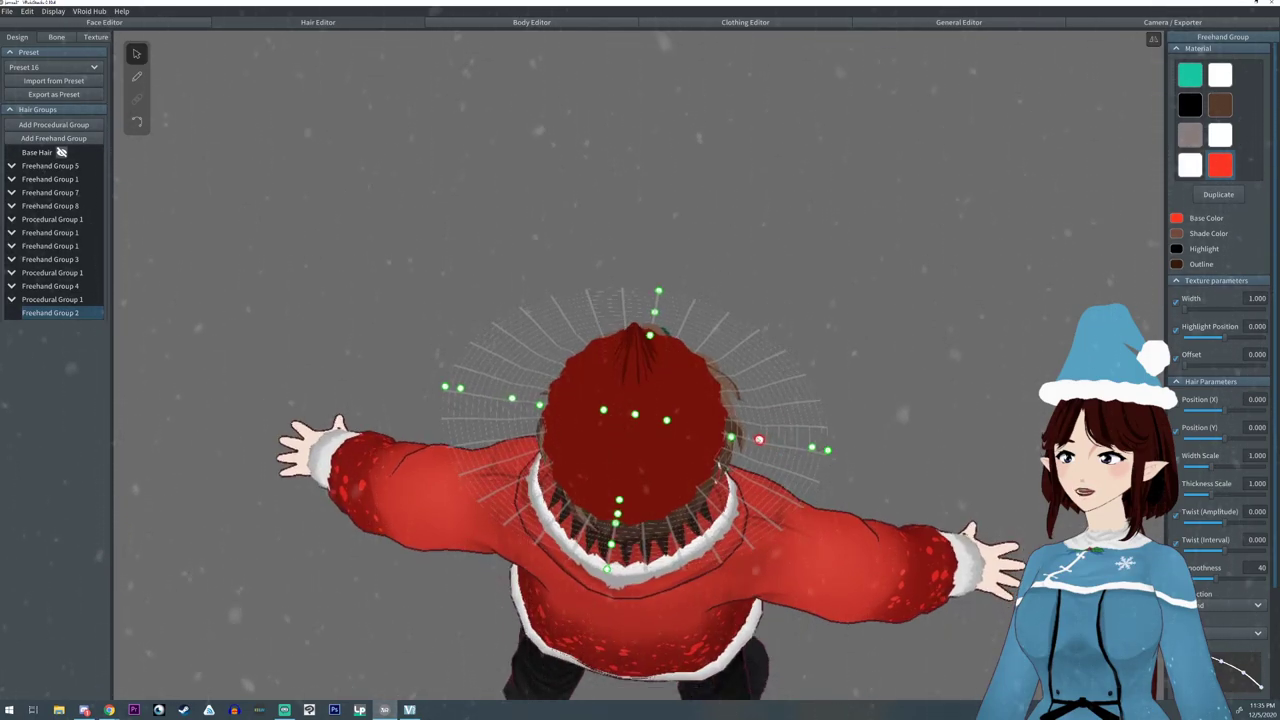
mouse_move(811, 447)
mouse_down()
mouse_move(775, 441)
mouse_move(797, 443)
mouse_up()
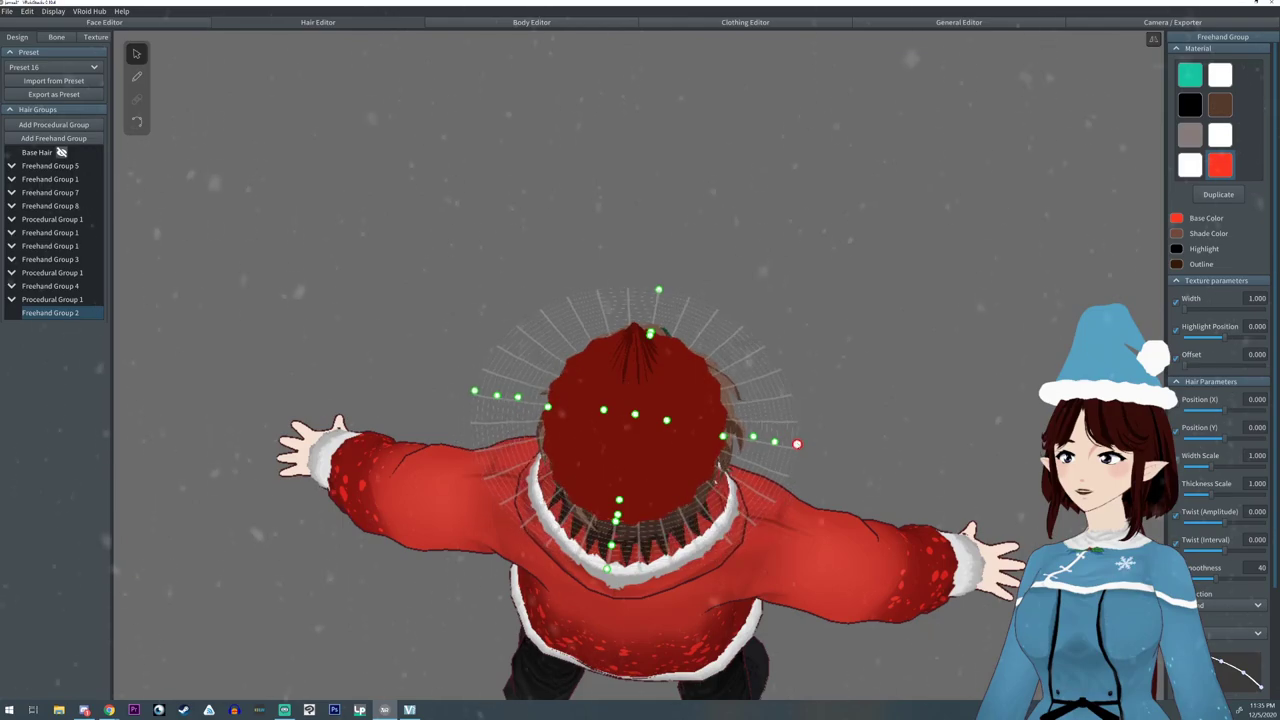
right_drag(795, 477, 743, 449)
- Hide the Freehand Group 8 hair strand poking through the hat's front, and reselect Freehand Group 2
click(720, 550)
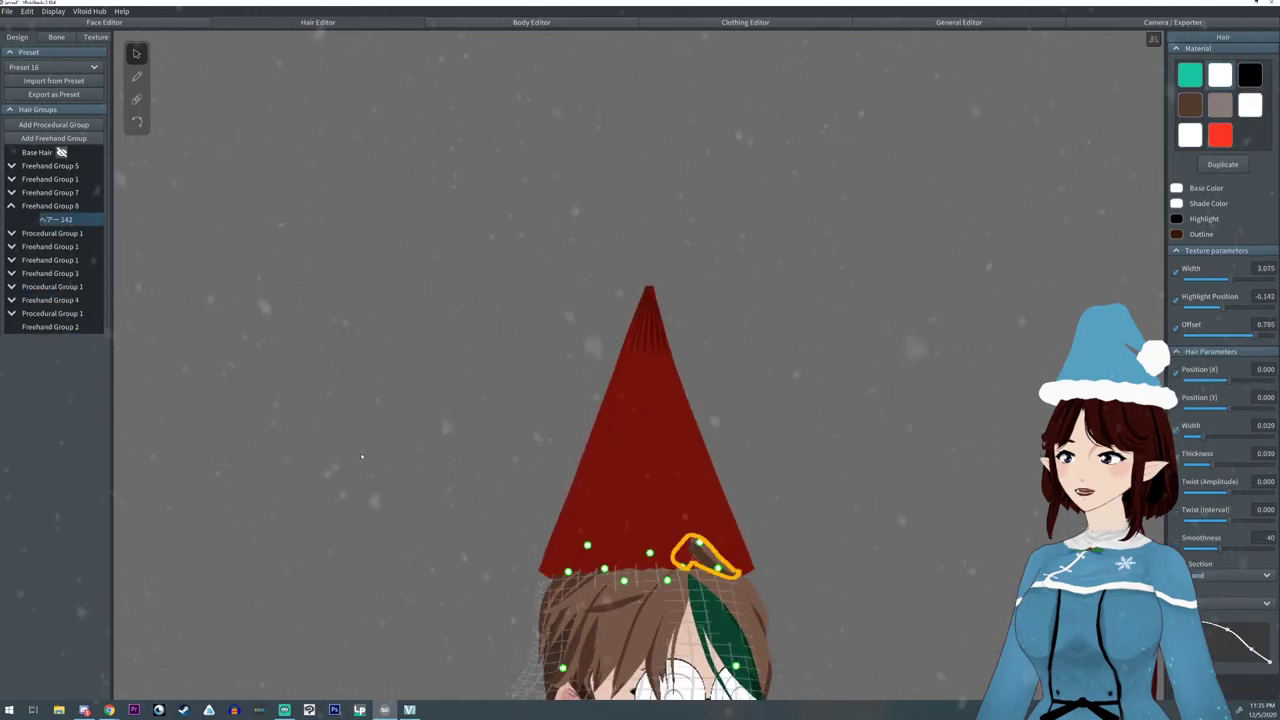
mouse_move(88, 220)
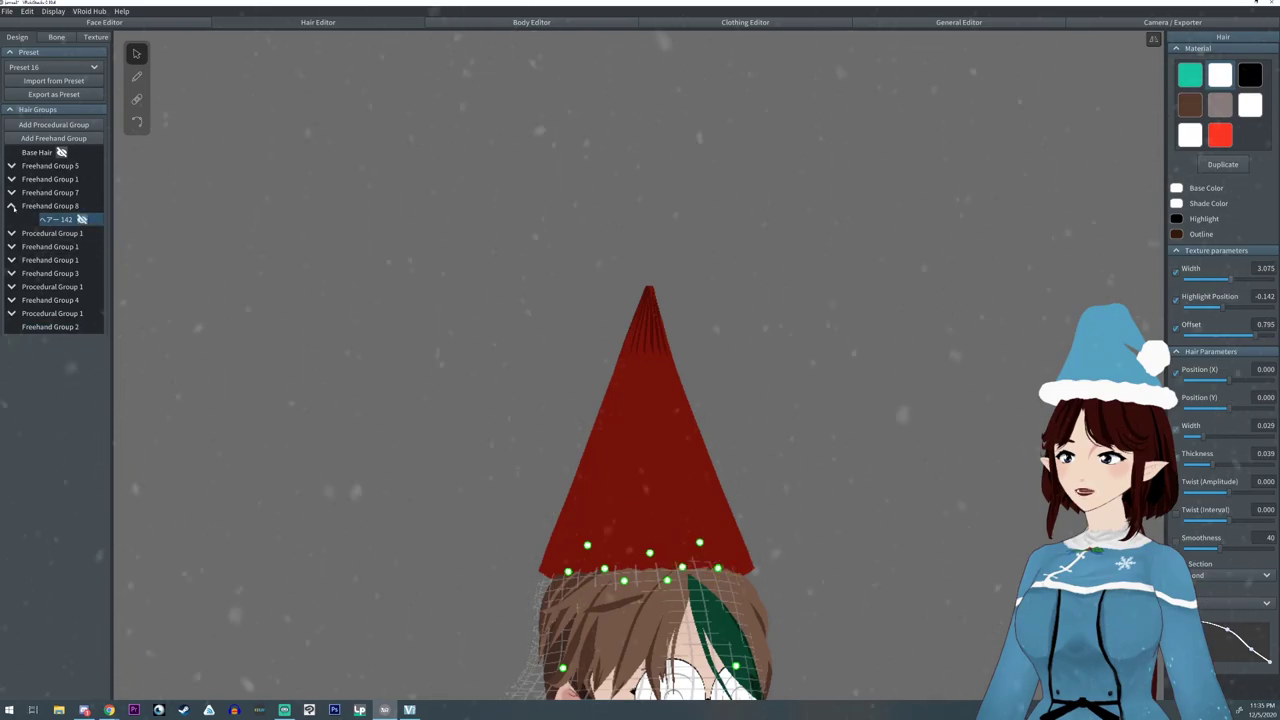
click(12, 206)
right_drag(480, 490, 512, 500)
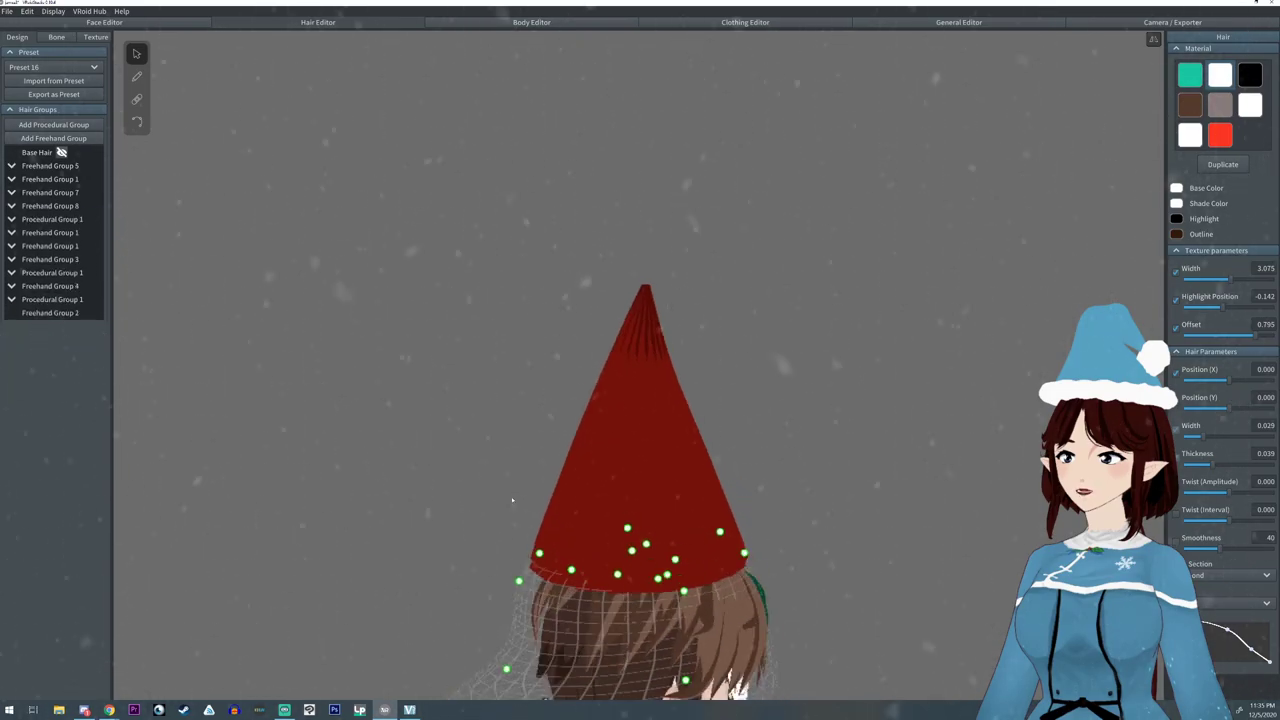
click(50, 313)
- Try a hair brush stroke on the brim guide from above, undo it, and turn off mirrored drawing
right_drag(410, 420, 425, 502)
right_drag(428, 515, 307, 395)
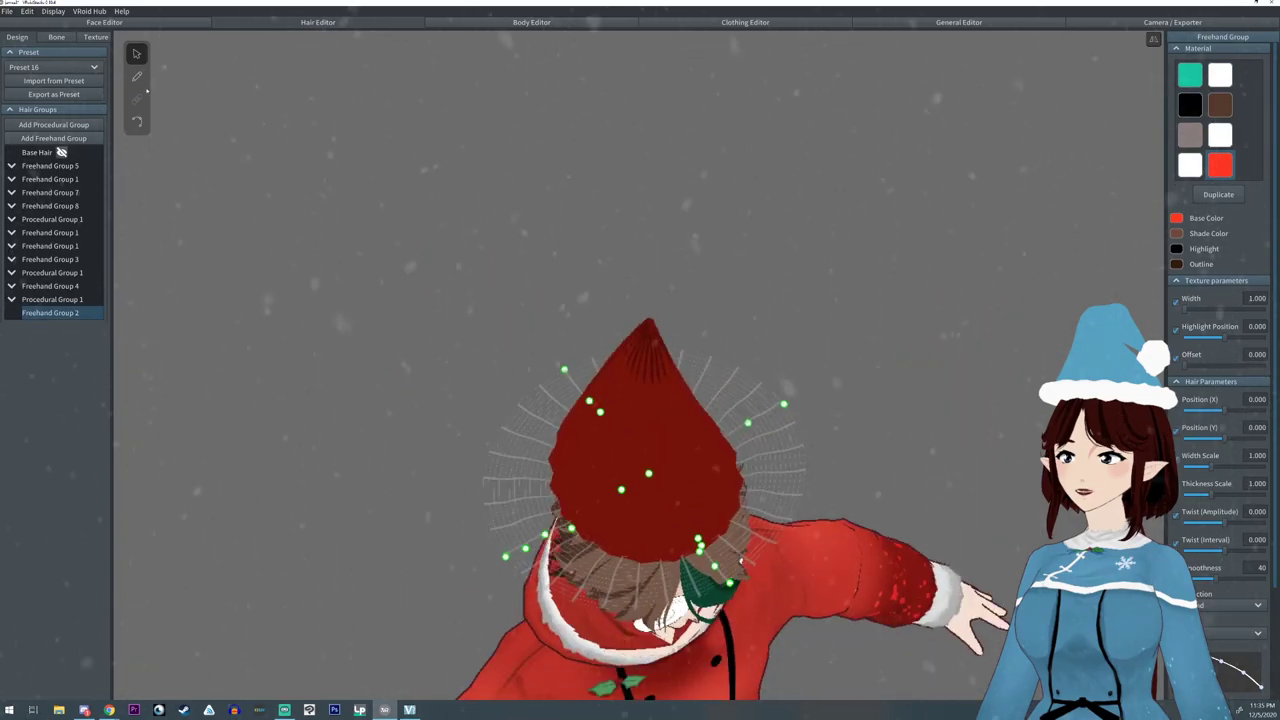
click(137, 77)
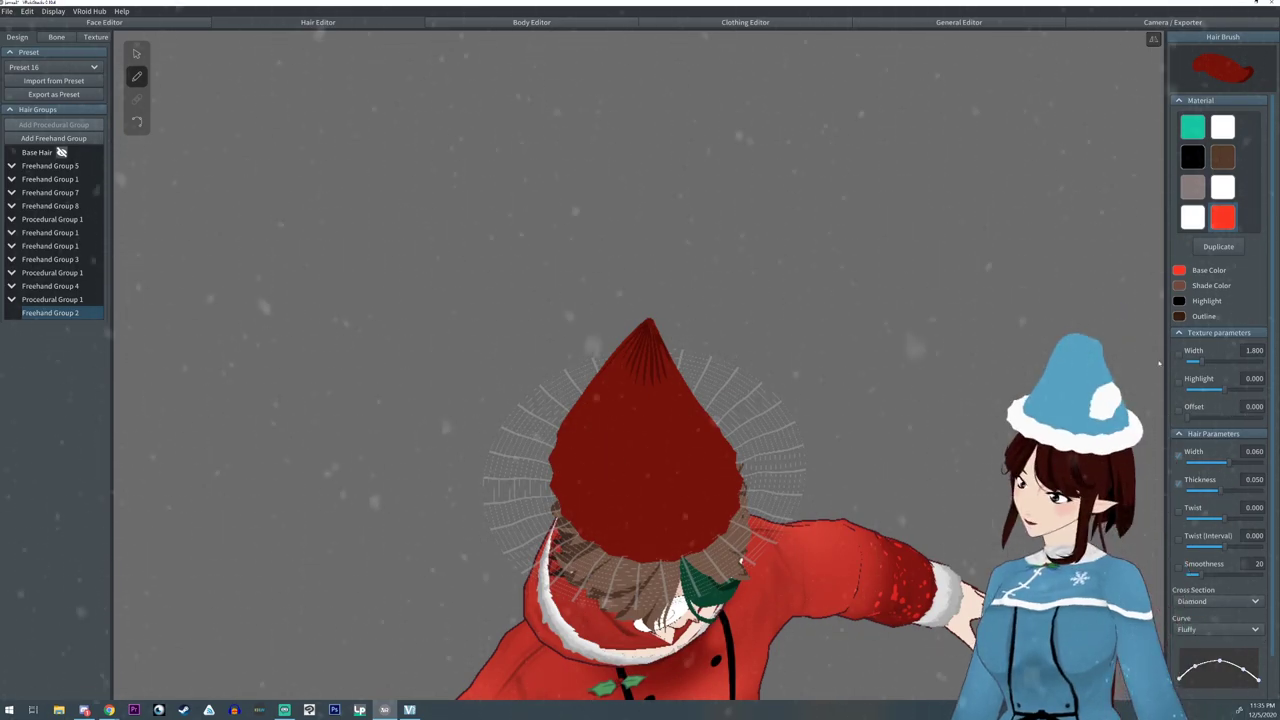
right_drag(964, 345, 961, 408)
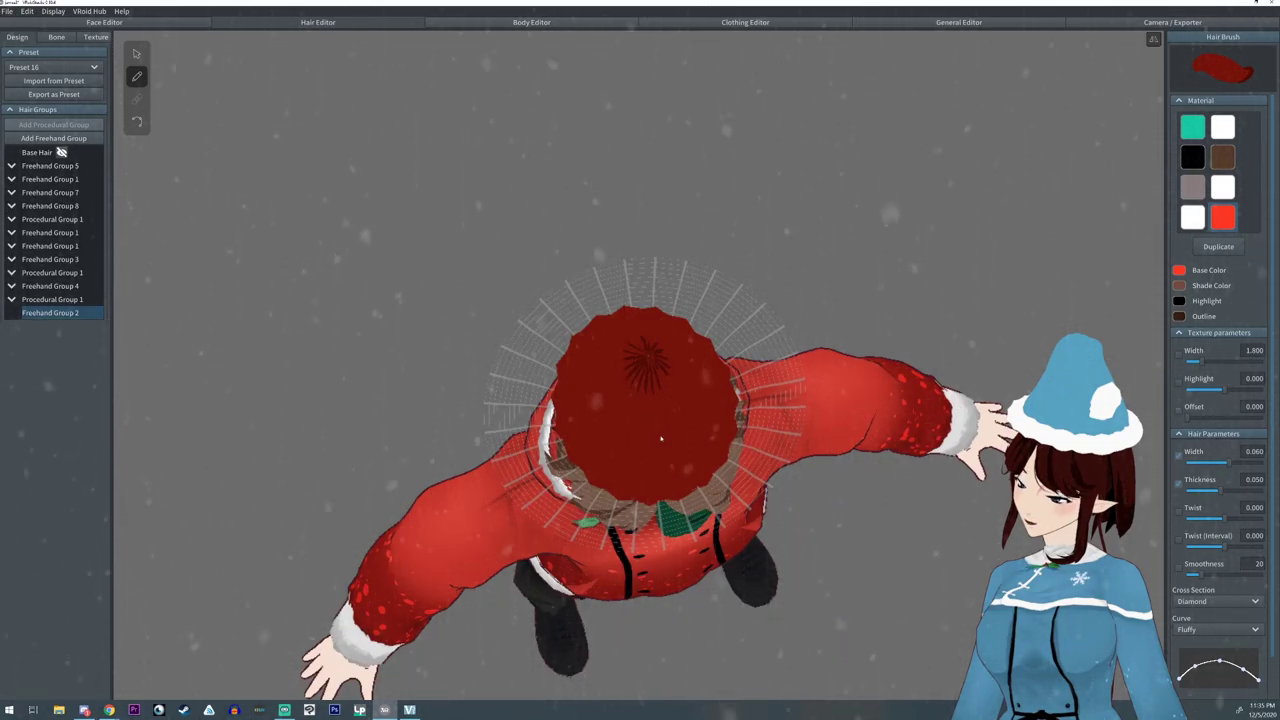
drag(573, 467, 587, 472)
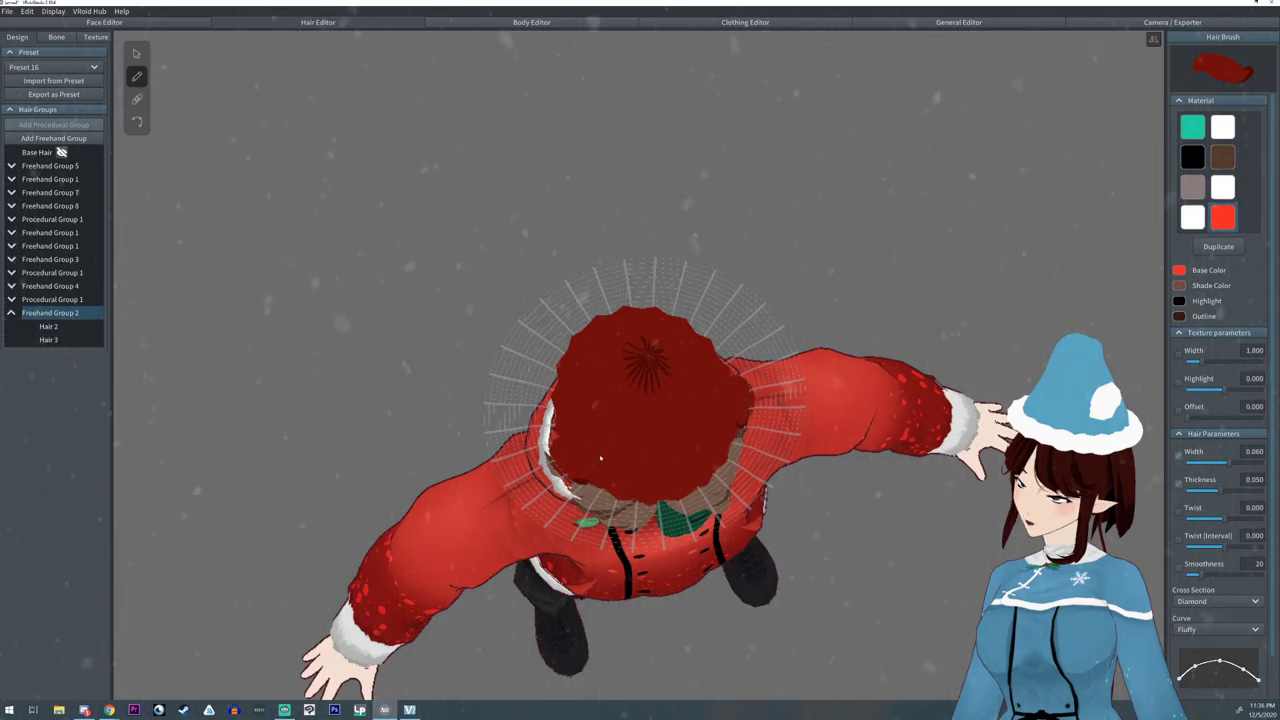
key(ctrl+z)
click(1150, 43)
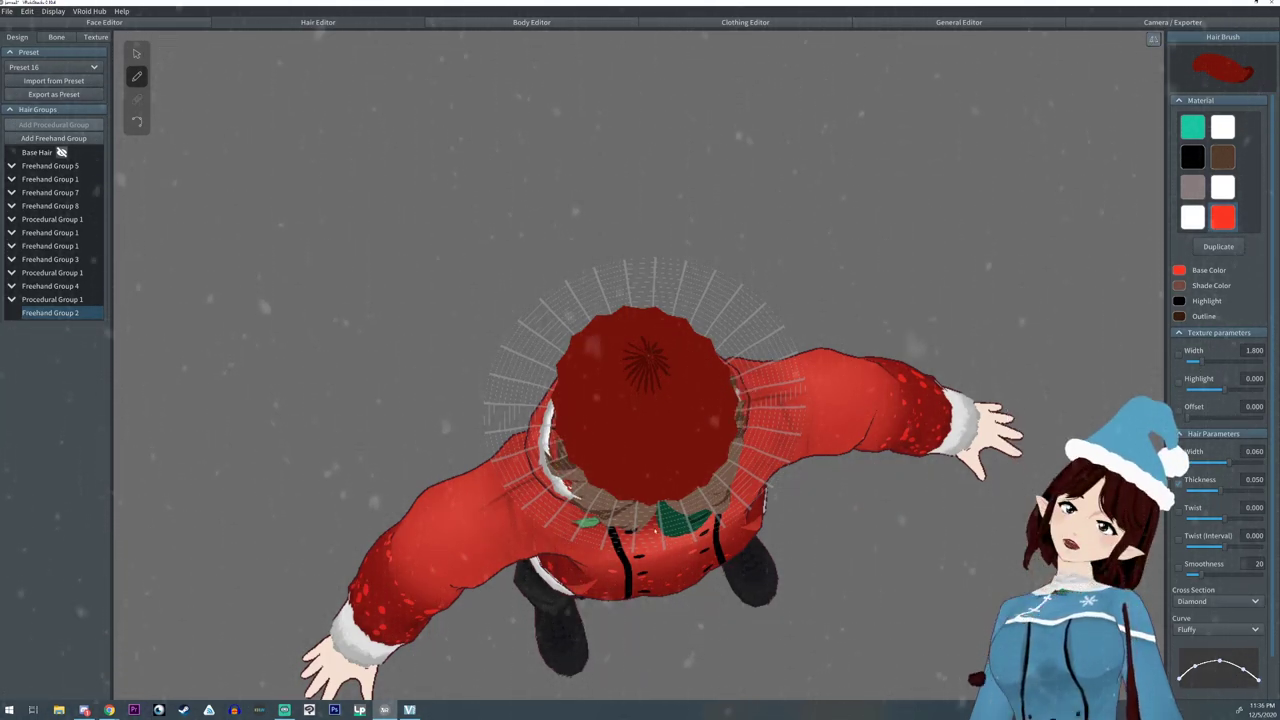
- Draw one continuous hair strand on the guide mesh in top view, circling the hat's base
right_drag(664, 460, 656, 469)
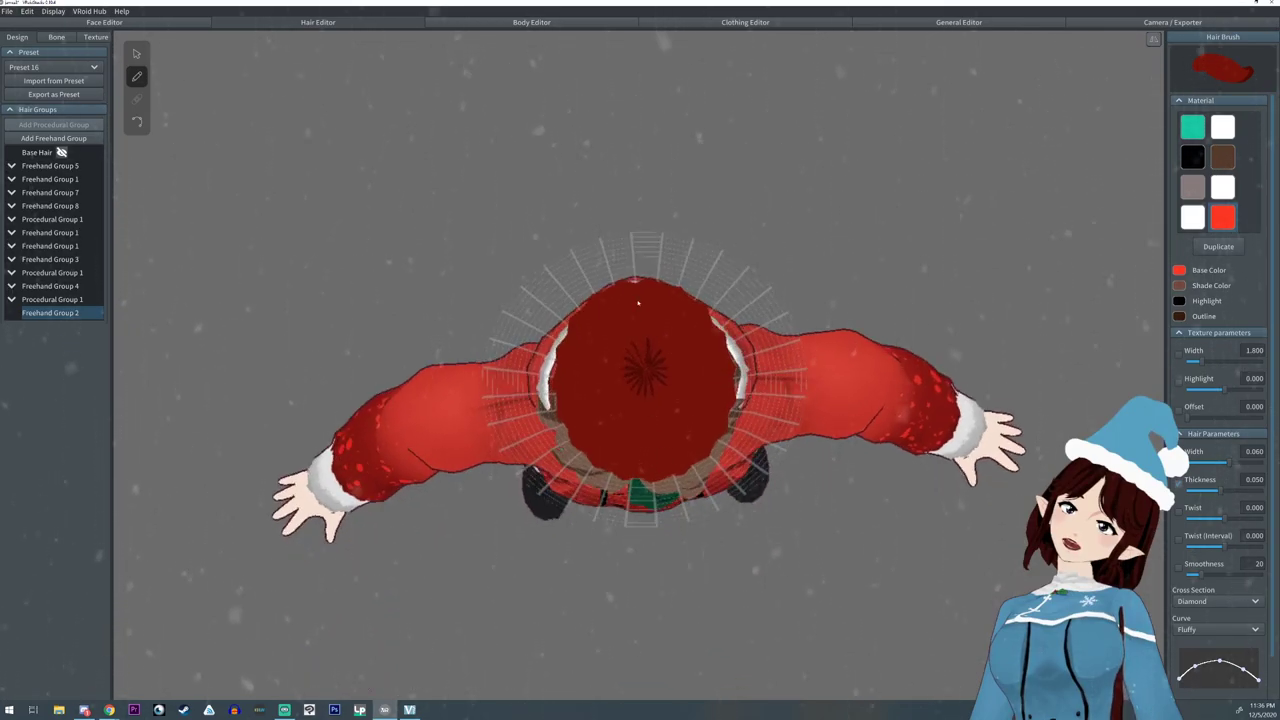
mouse_move(607, 287)
mouse_down()
mouse_move(570, 315)
mouse_move(547, 372)
mouse_move(552, 418)
mouse_move(652, 485)
mouse_up()
mouse_move(573, 440)
mouse_down()
mouse_move(680, 495)
mouse_move(750, 400)
mouse_move(735, 305)
mouse_move(655, 278)
mouse_up()
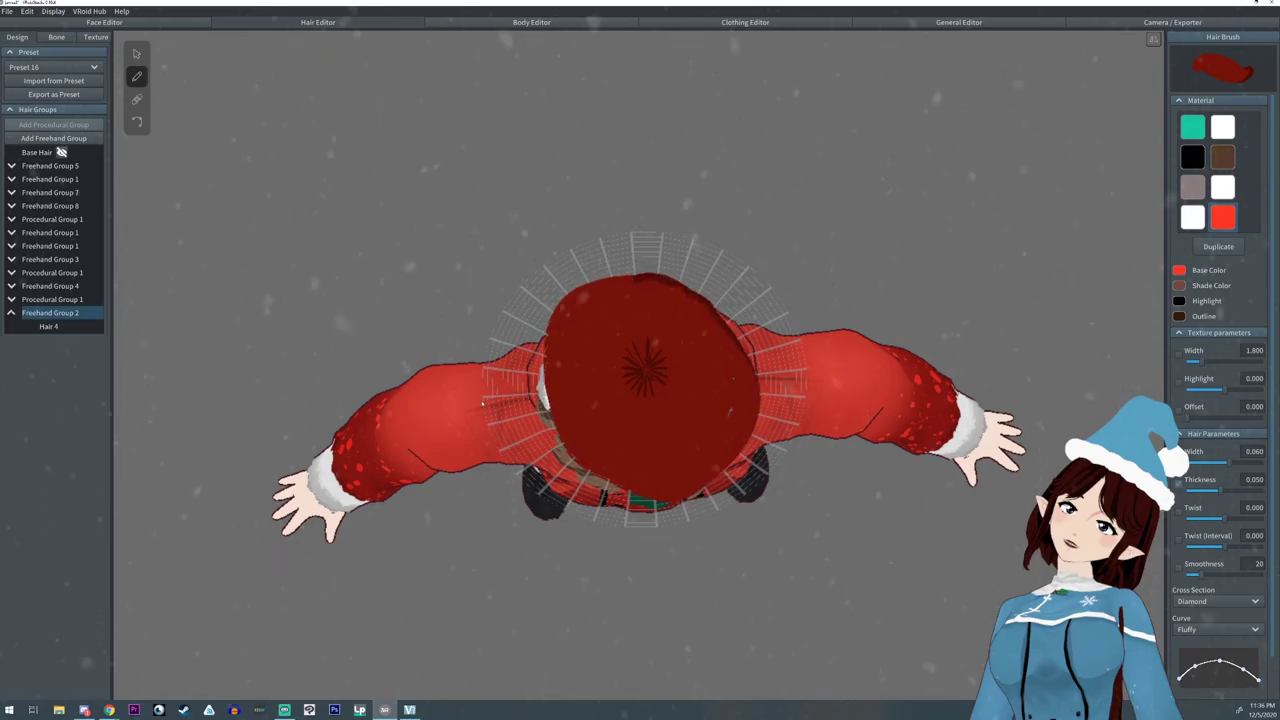
- Set the ring strand's width to 0.070 and its thickness to 0.100
click(137, 53)
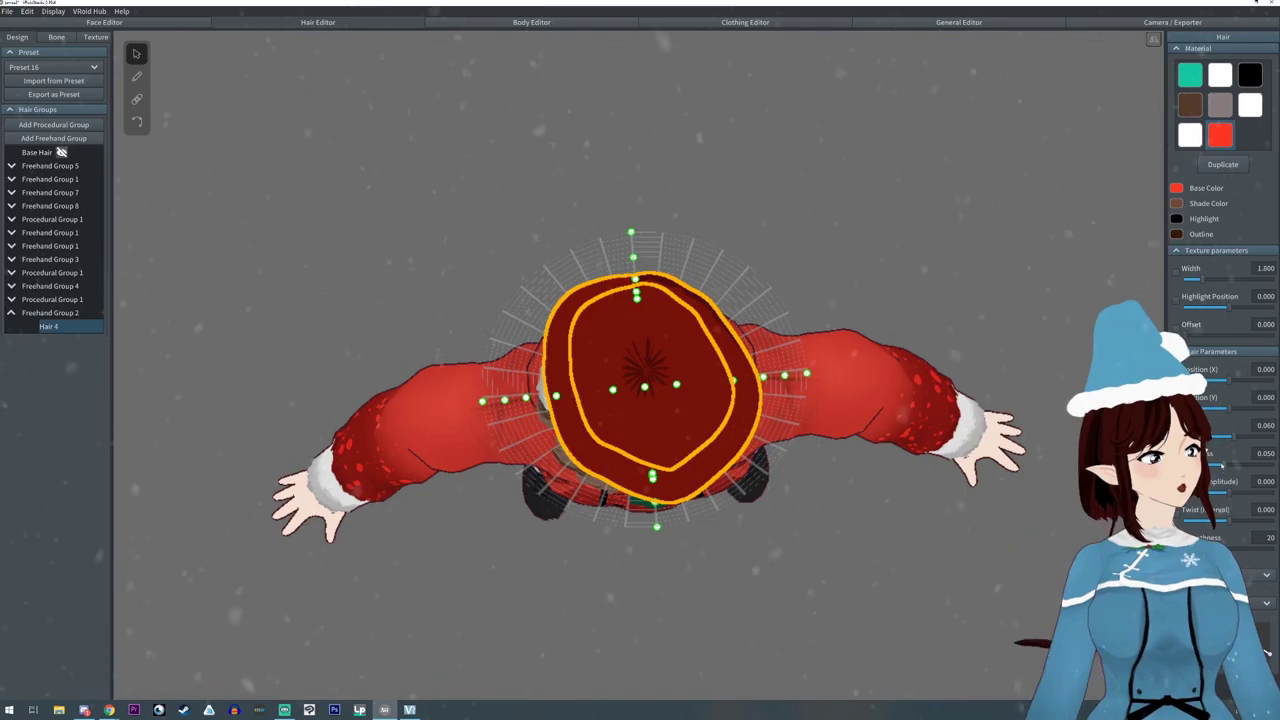
drag(1235, 464, 1245, 436)
right_drag(990, 590, 978, 434)
drag(1246, 436, 1272, 466)
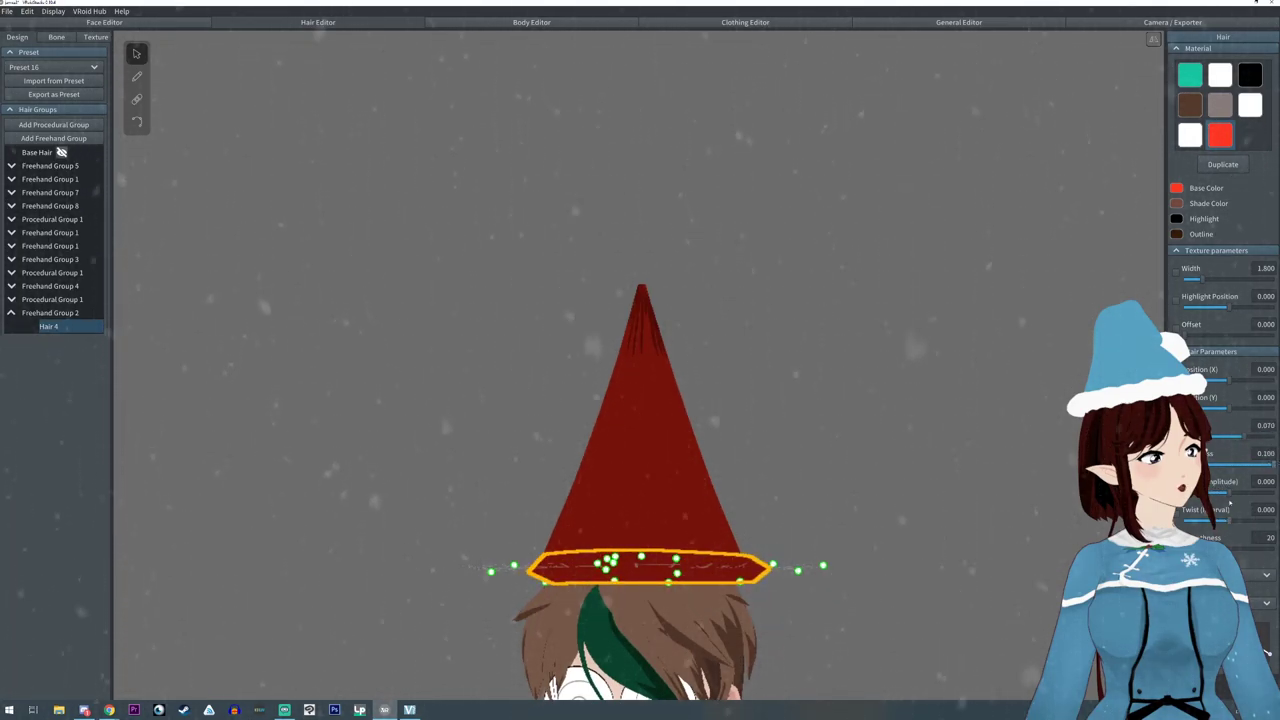
- Duplicate the red material for the ring strand and set the copy's base color to bright green
click(1222, 164)
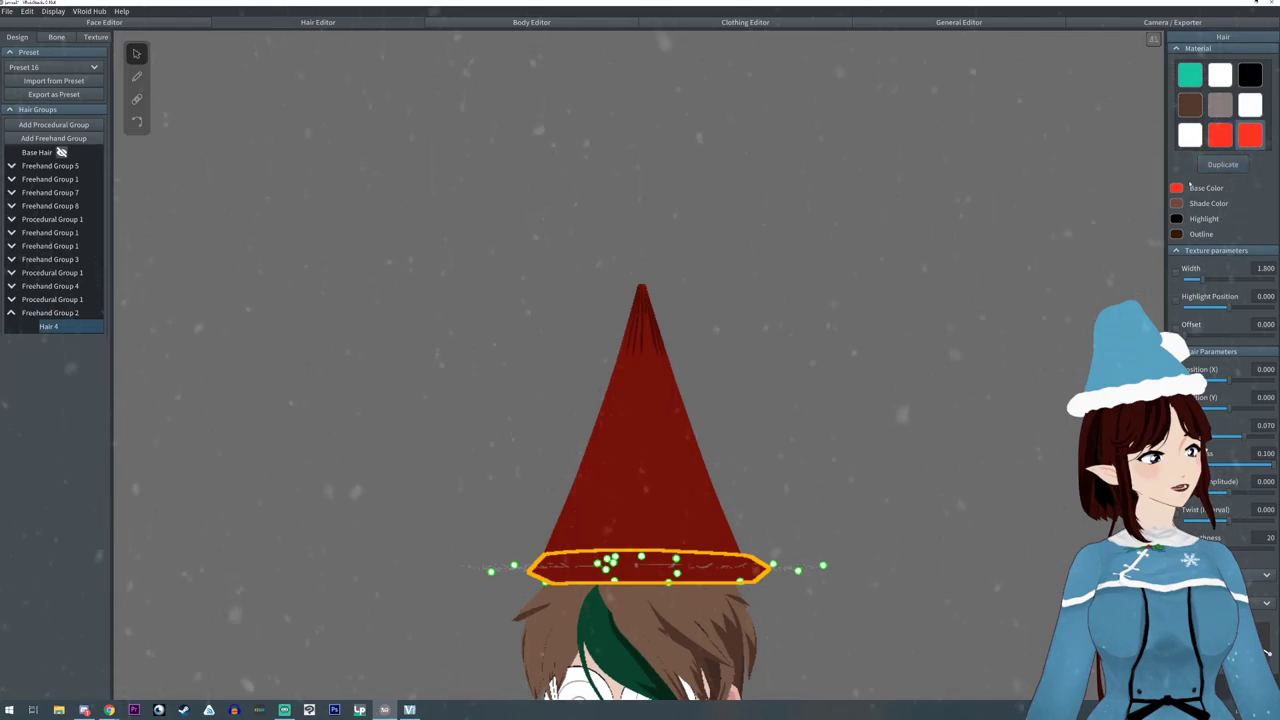
click(1178, 190)
click(1157, 230)
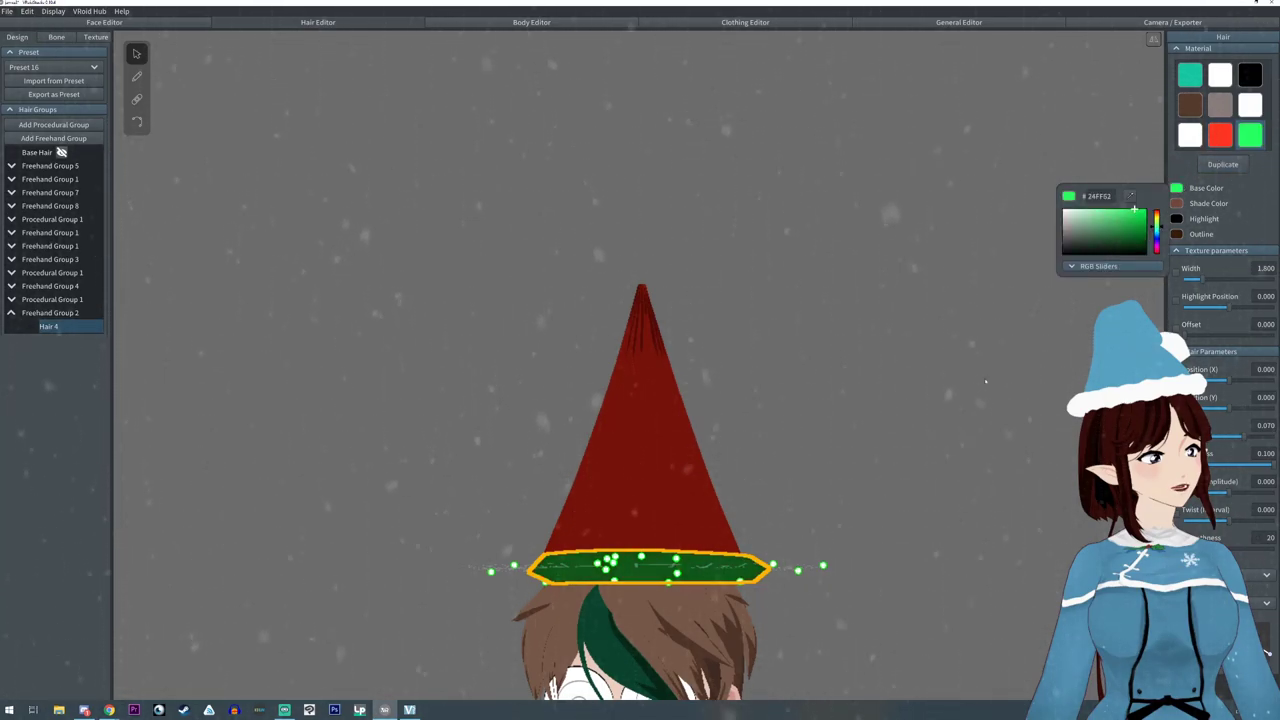
click(938, 448)
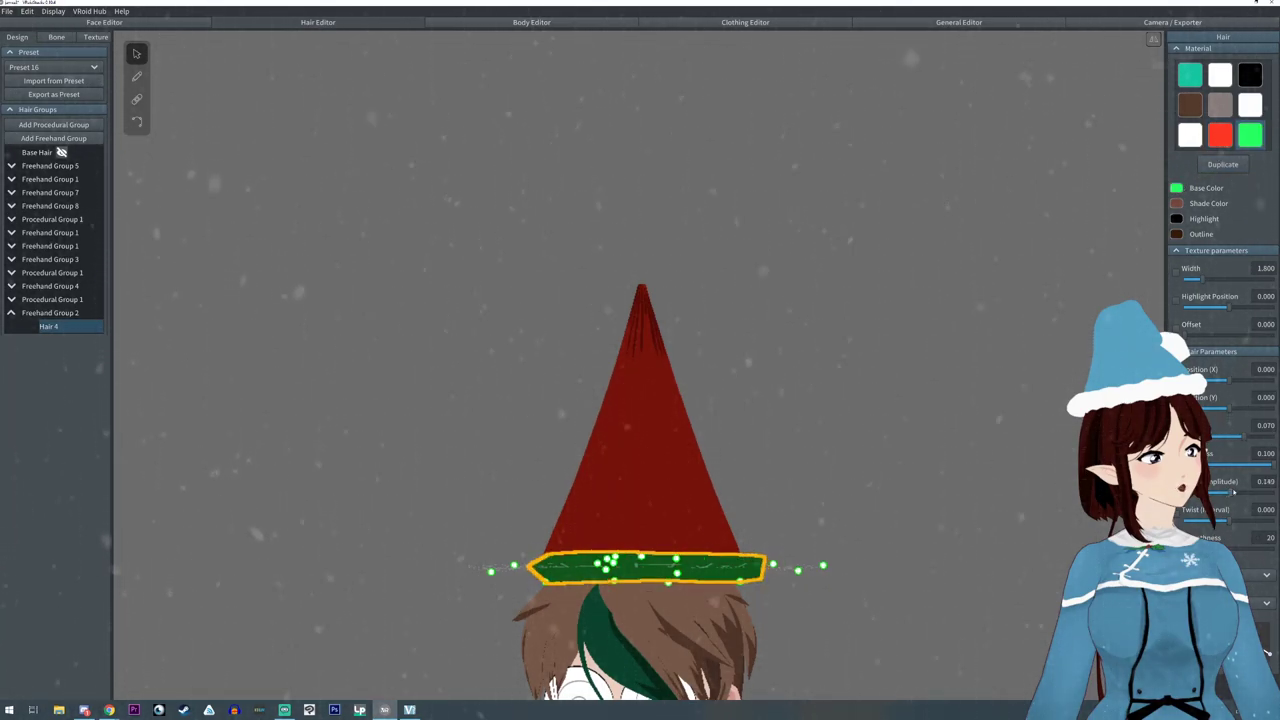
- Raise the ring strand's twist amplitude to 4.664
drag(1249, 497, 1278, 505)
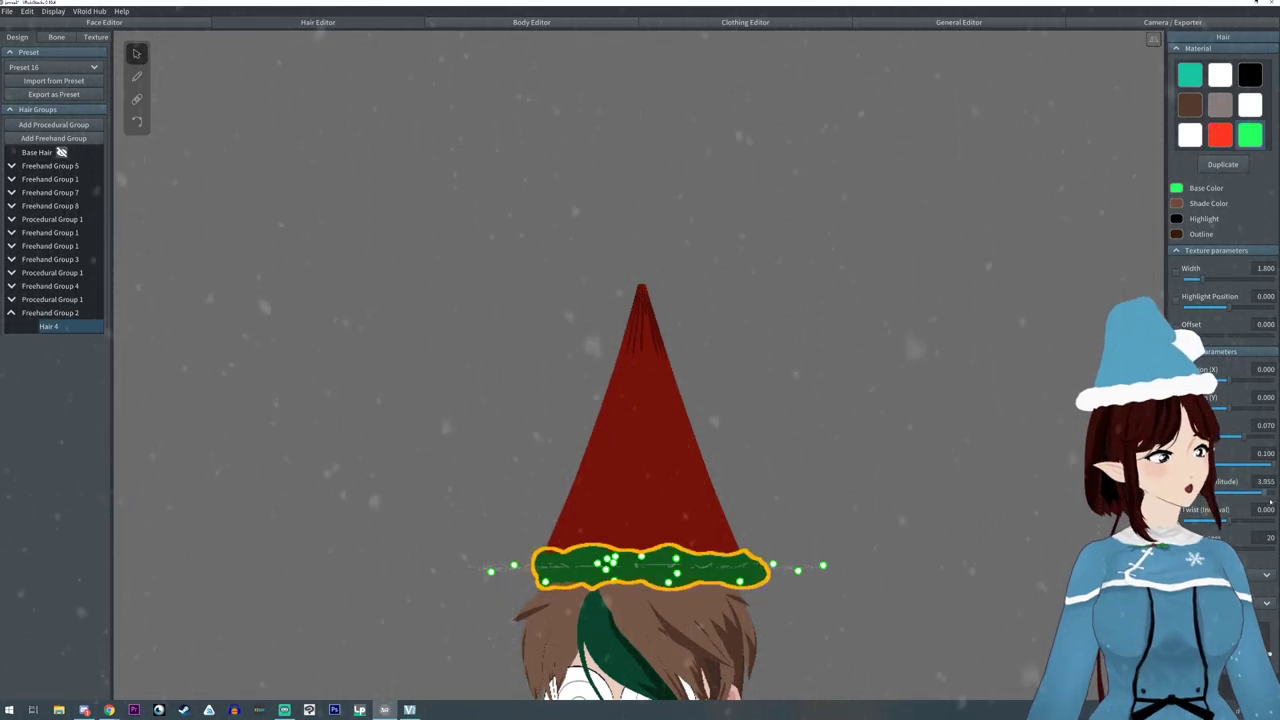
right_drag(780, 410, 796, 548)
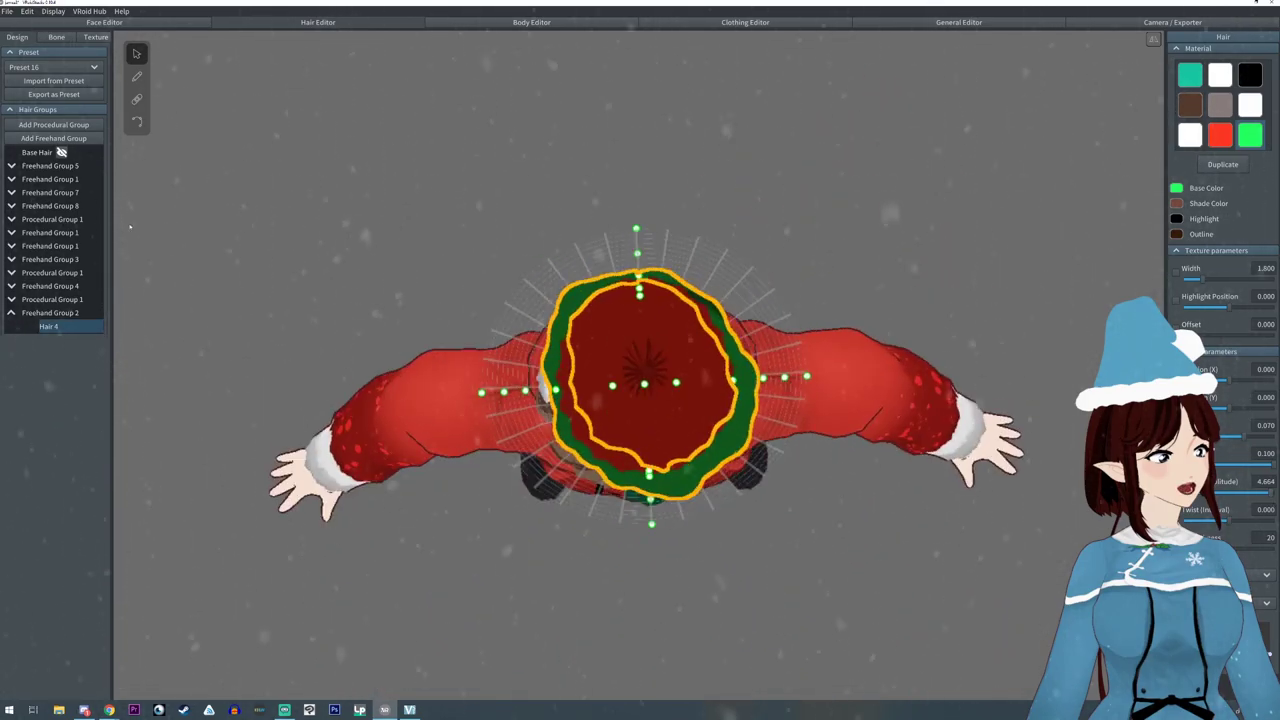
- Move the ring strand's control points to even out the green brim into a smoother circle around the hat's base
click(138, 121)
right_drag(520, 560, 537, 480)
drag(545, 479, 534, 429)
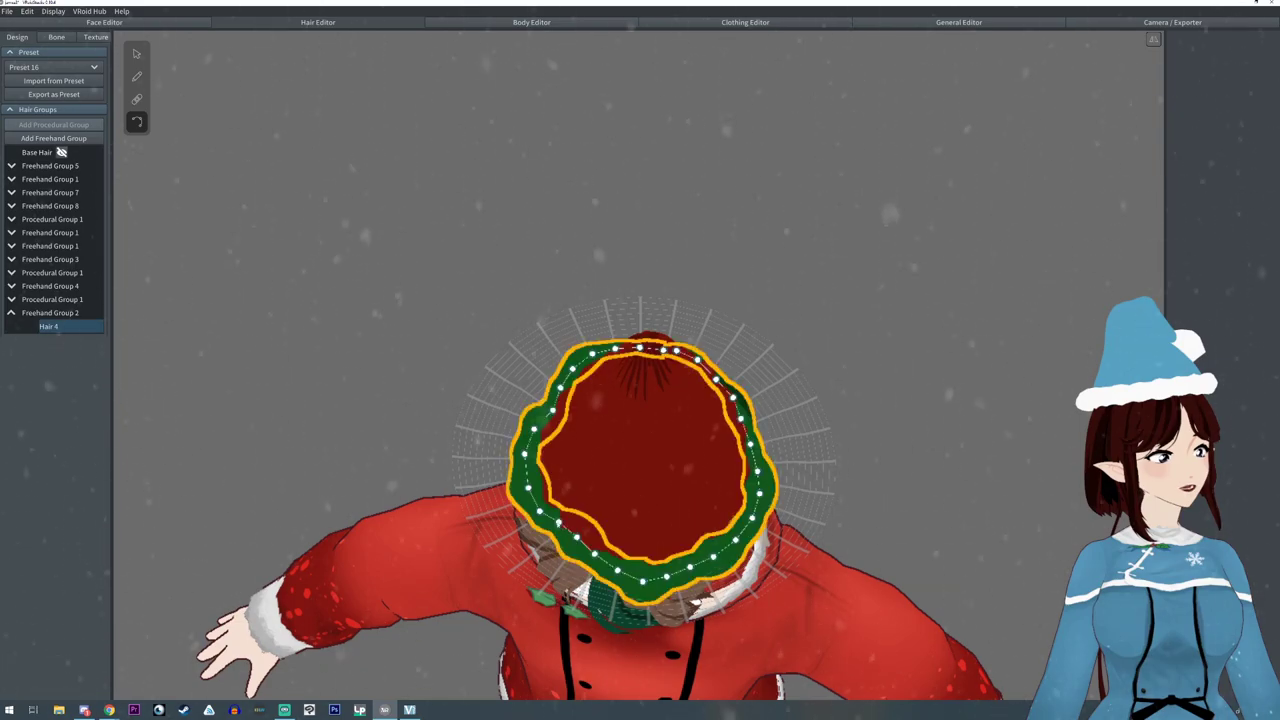
click(555, 536)
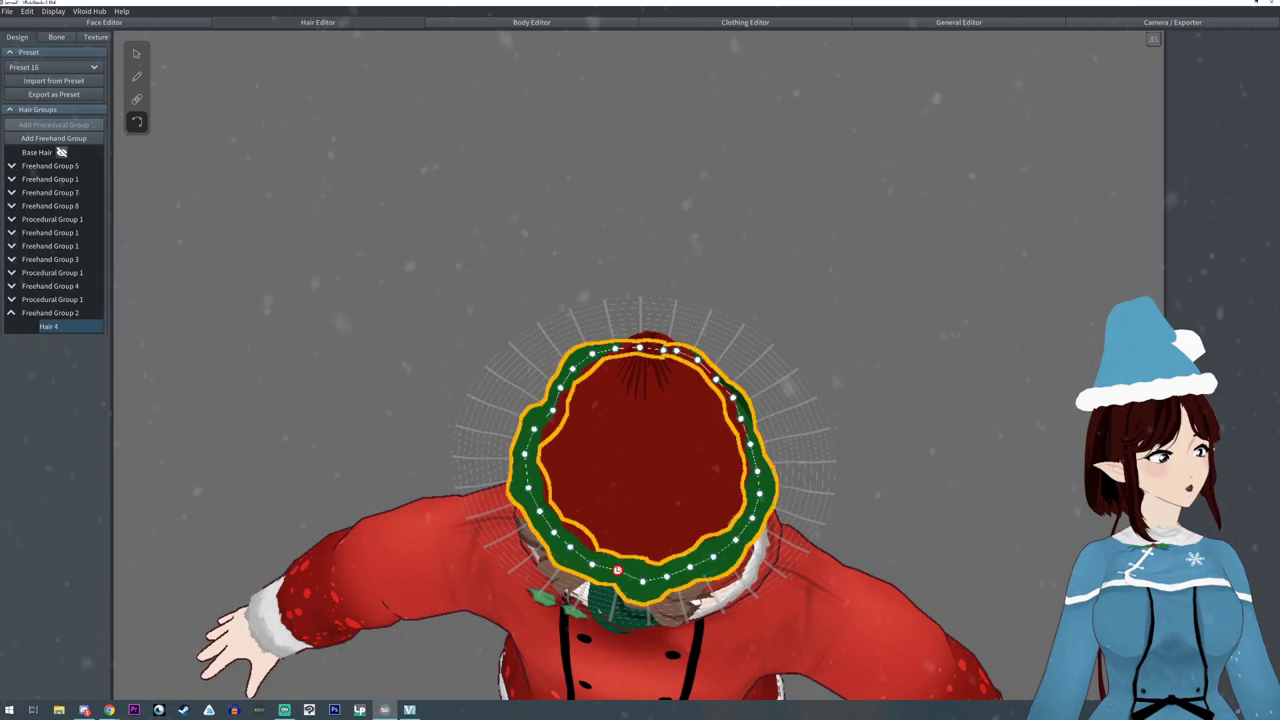
drag(617, 577, 592, 564)
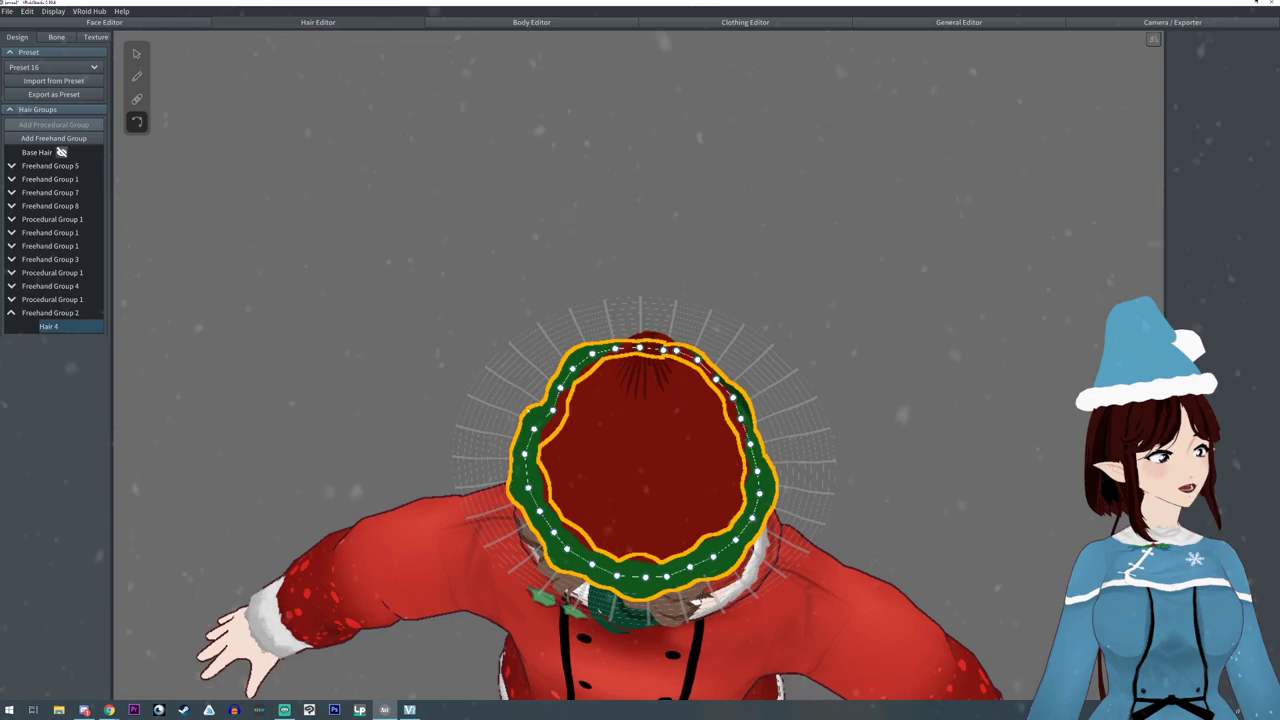
right_drag(524, 407, 527, 417)
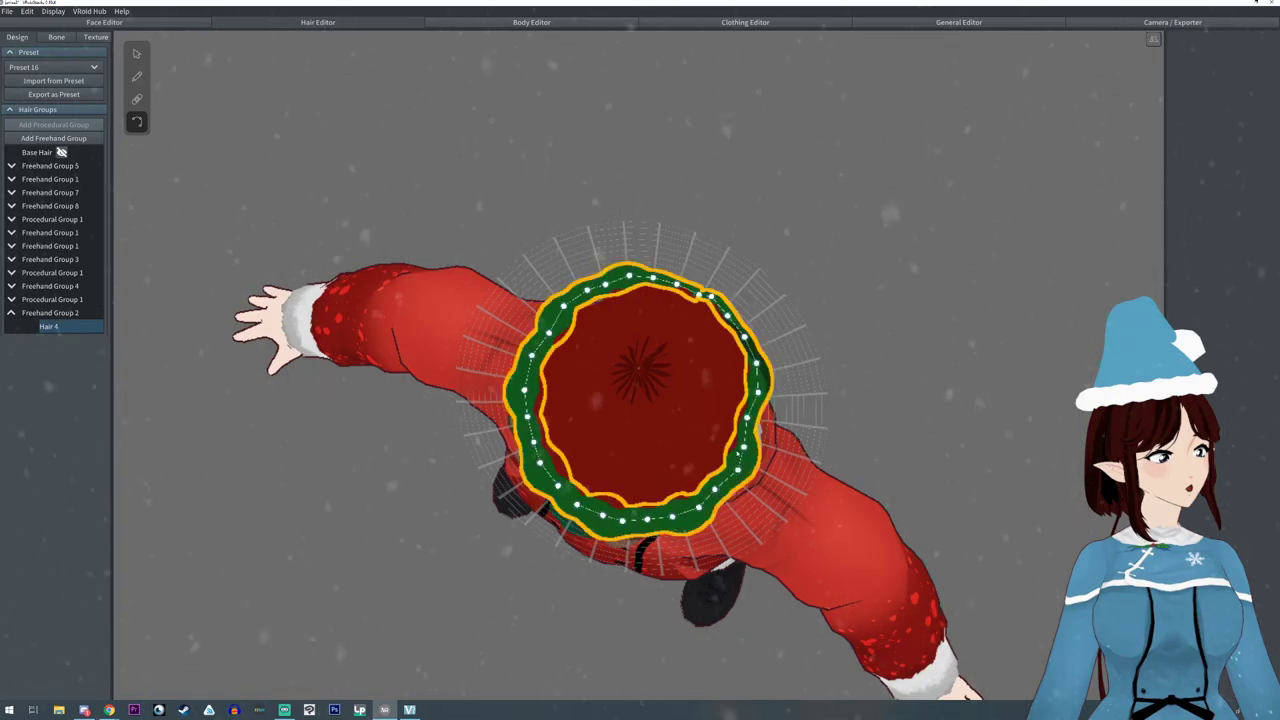
mouse_move(722, 492)
right_down()
mouse_move(721, 436)
mouse_move(763, 427)
mouse_move(758, 408)
mouse_move(728, 487)
mouse_move(703, 499)
right_up()
scroll(758, 408, down, 2)
scroll(703, 499, down, 1)
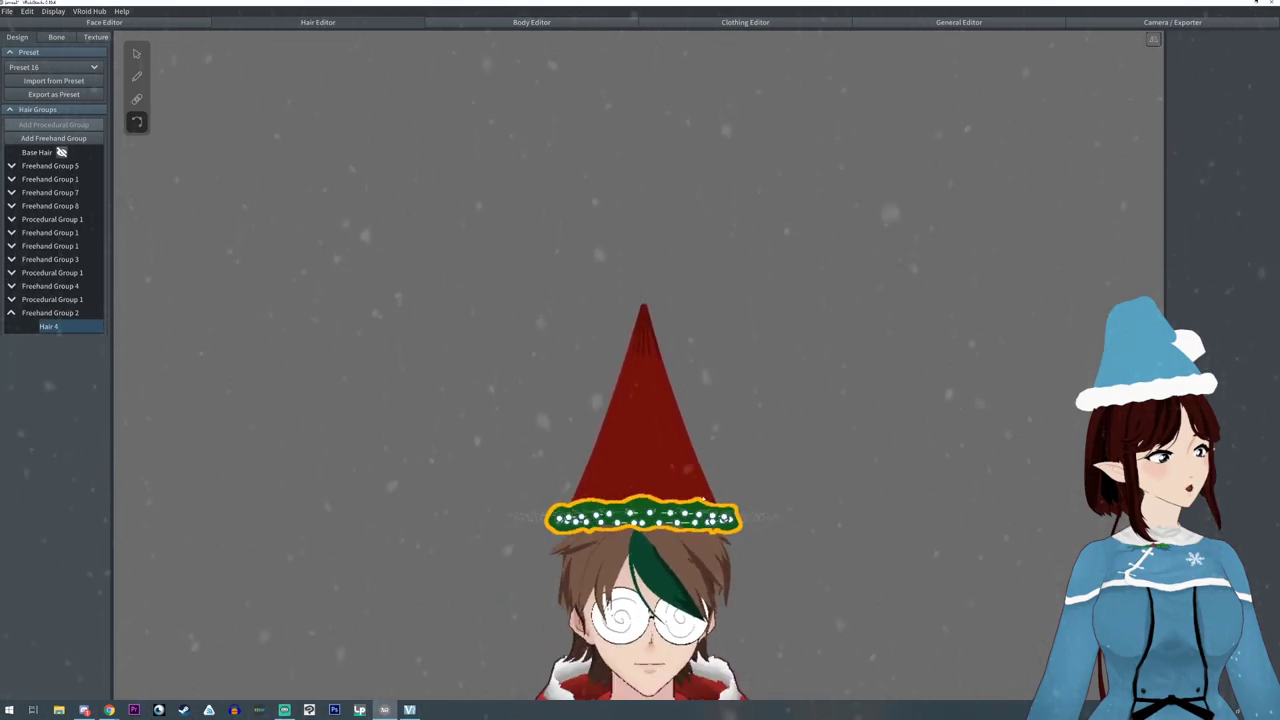
- Set the brim hair group's width scale to 1.097
click(41, 314)
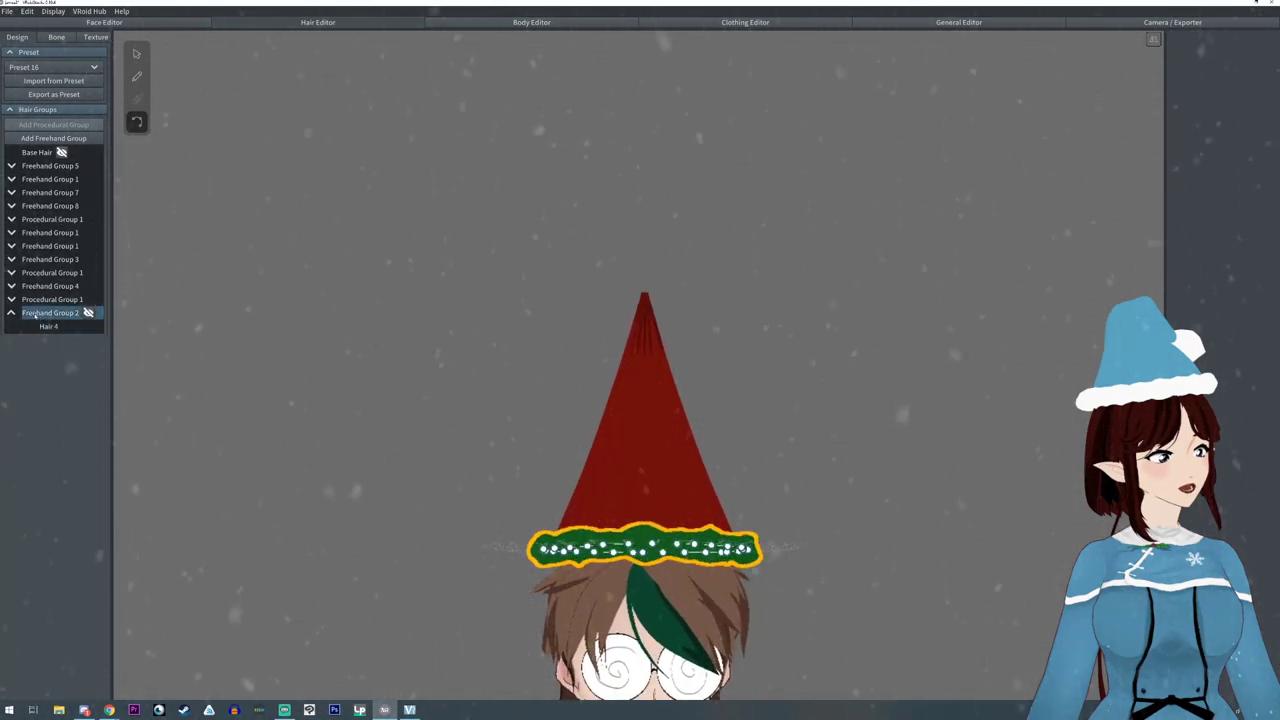
click(137, 54)
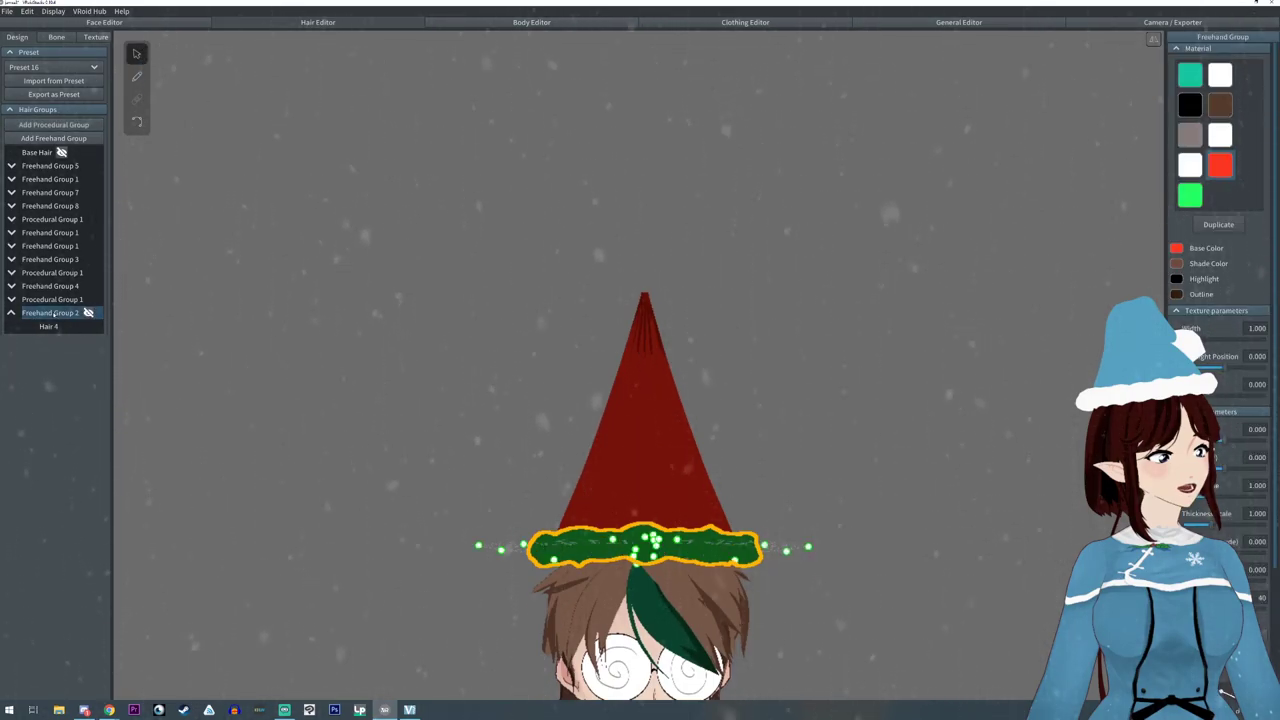
drag(1205, 496, 1218, 496)
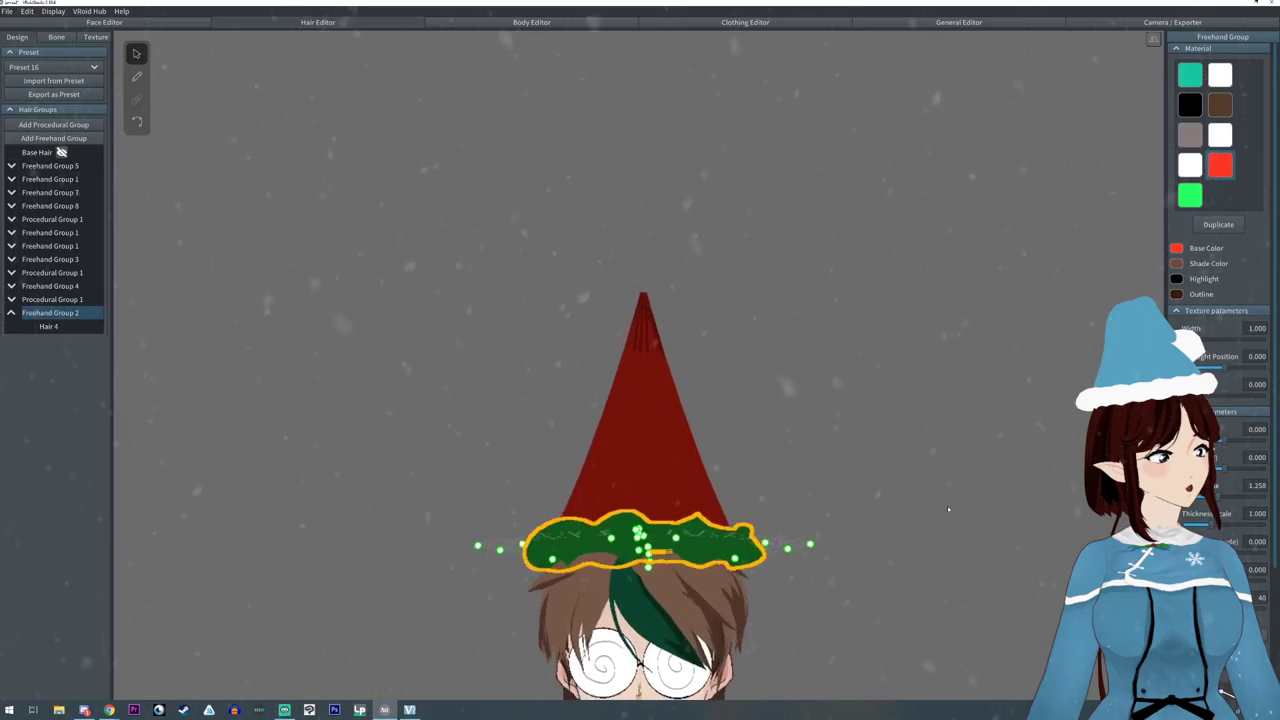
scroll(854, 543, down, 2)
drag(1218, 496, 1211, 496)
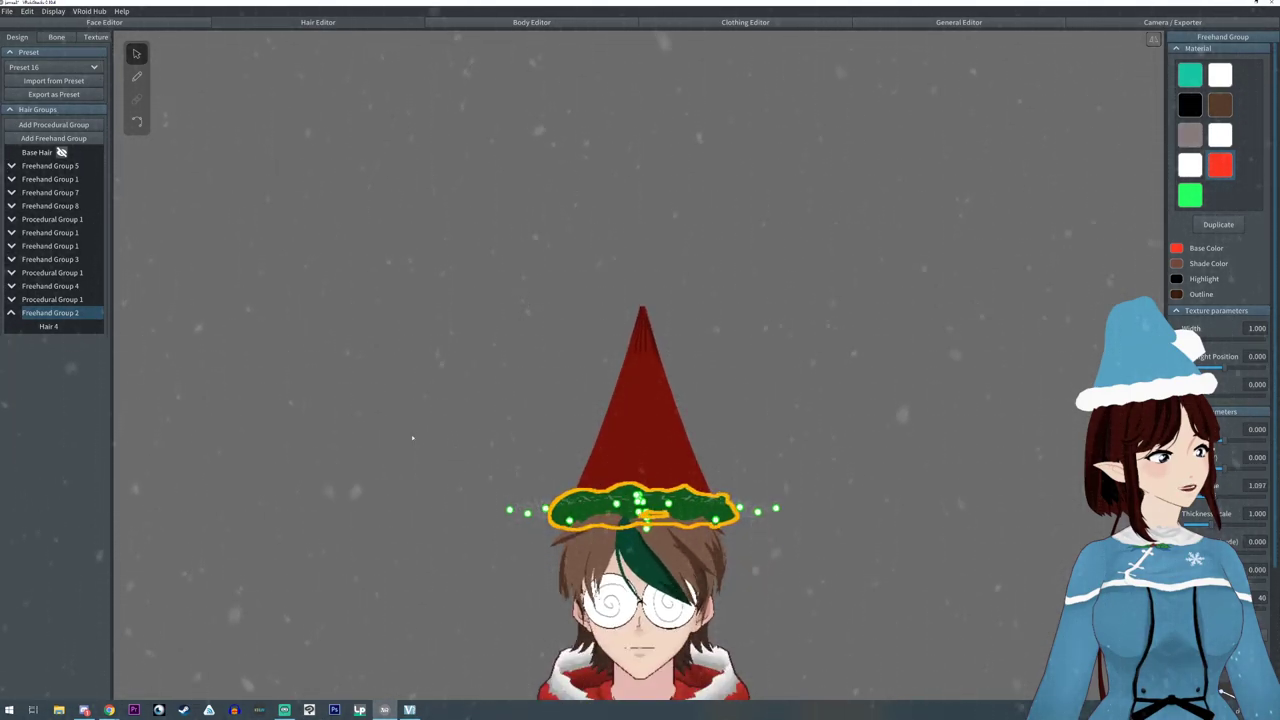
- Add a new freehand hair group and set its guide Conformity (X) to 0.000 and guide height to 0.100
click(58, 152)
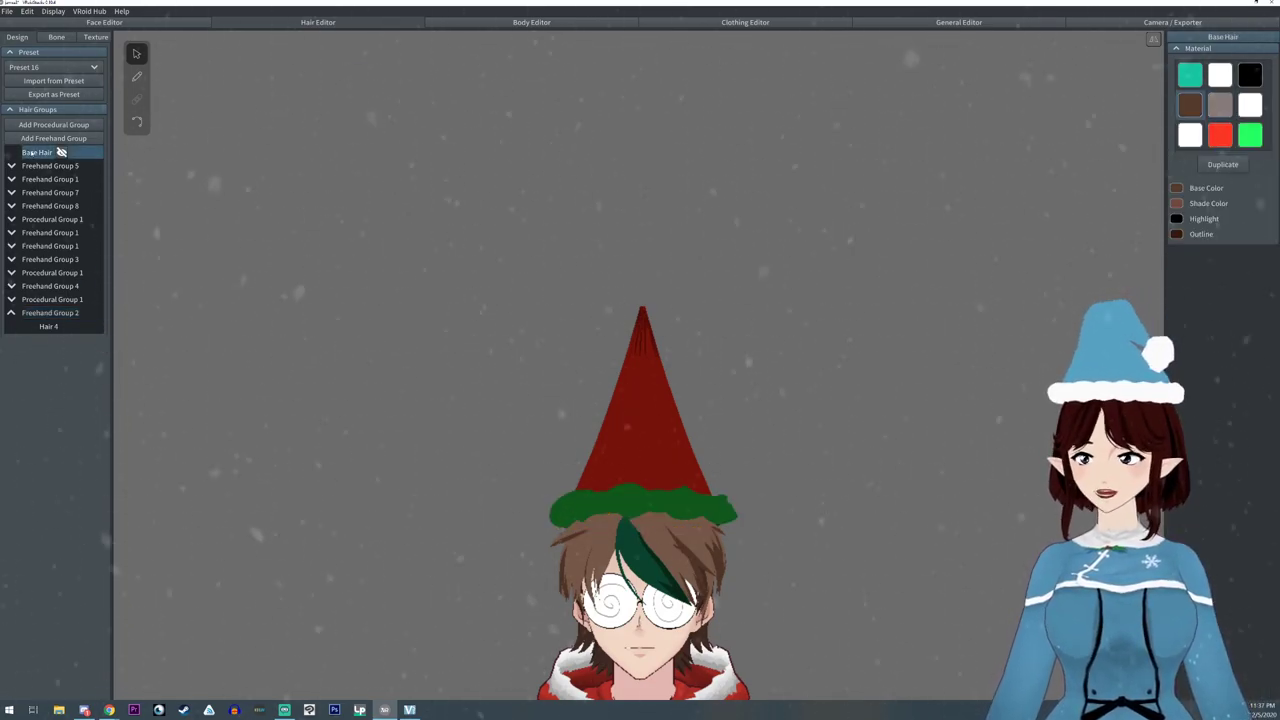
click(54, 139)
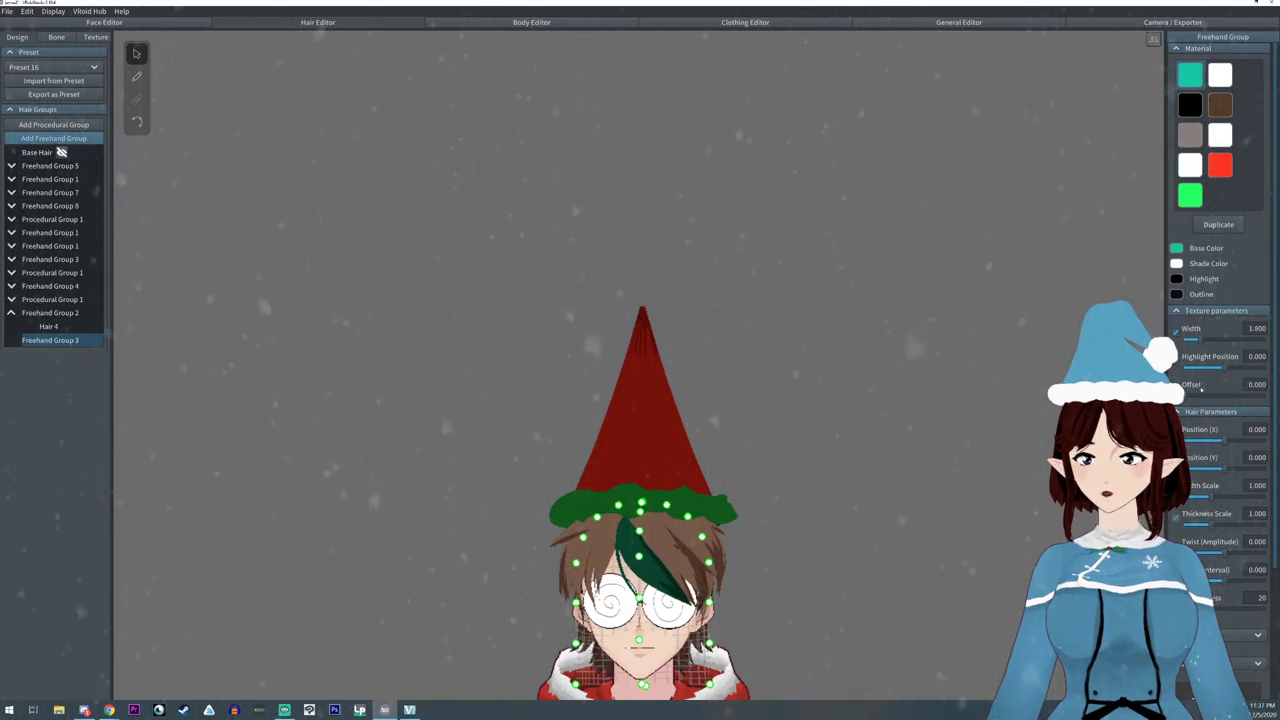
scroll(1200, 390, down, 3)
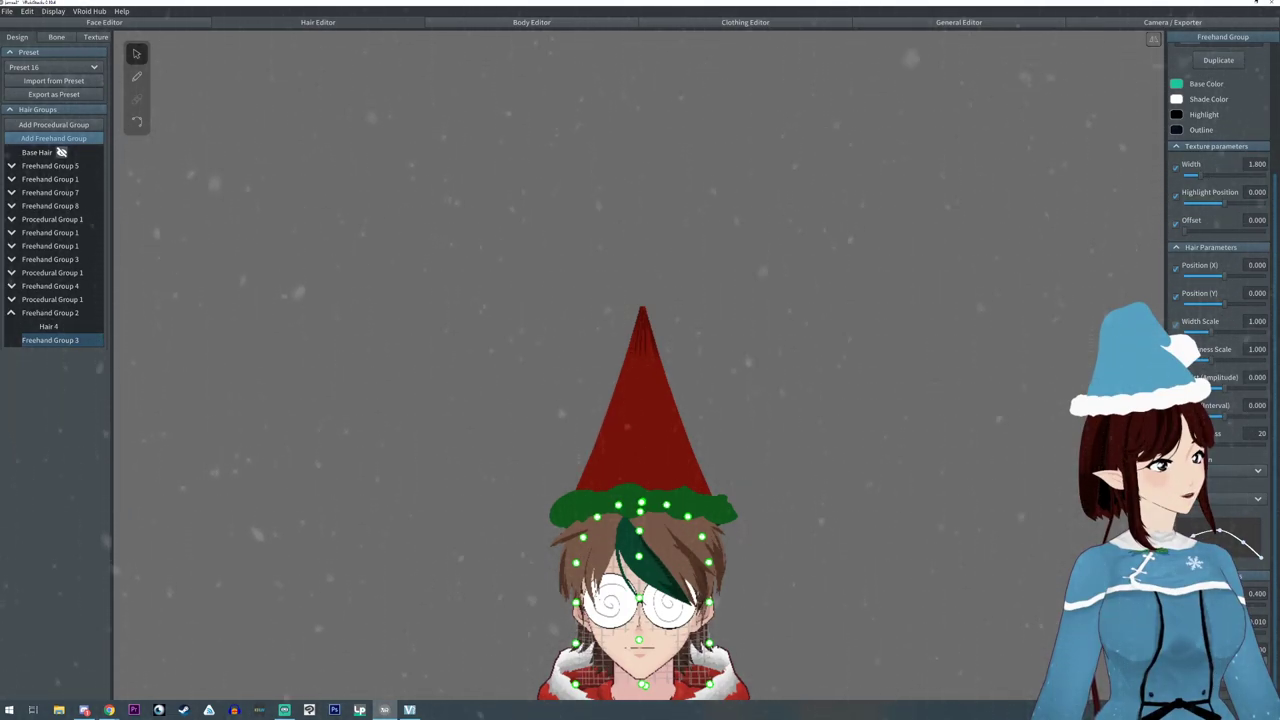
mouse_move(1235, 663)
mouse_down()
mouse_move(1258, 664)
mouse_move(1247, 662)
mouse_up()
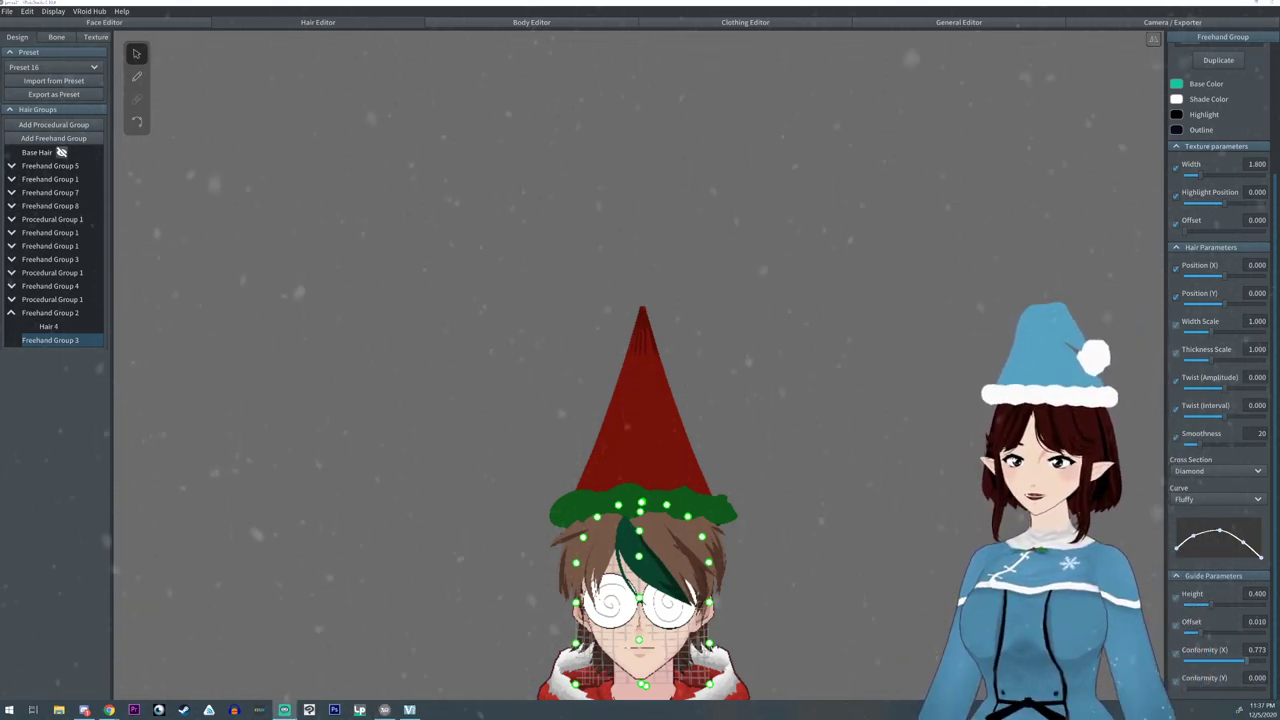
drag(1246, 661, 1183, 662)
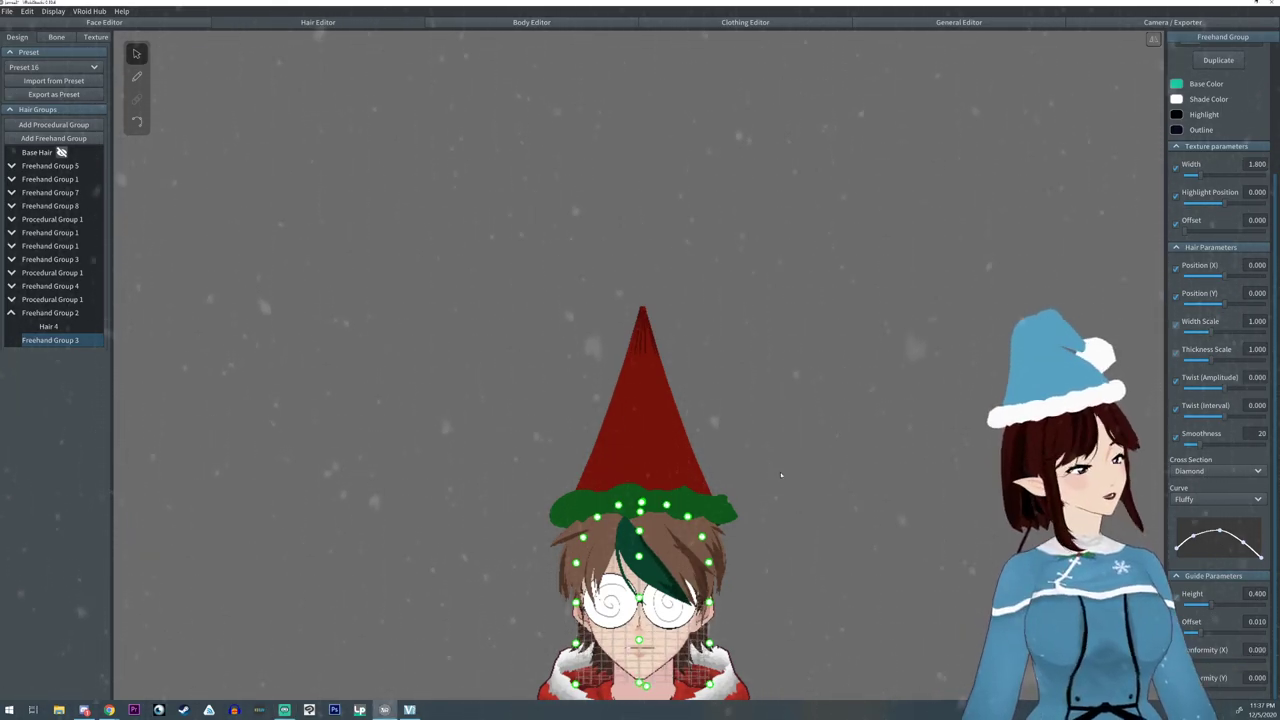
drag(1210, 605, 1183, 605)
- Pull the new group's guide mesh points outward from the back and sides of the head
mouse_move(800, 591)
right_down()
mouse_move(769, 591)
mouse_move(800, 592)
right_up()
mouse_move(715, 621)
mouse_down()
mouse_move(767, 598)
mouse_move(841, 616)
mouse_up()
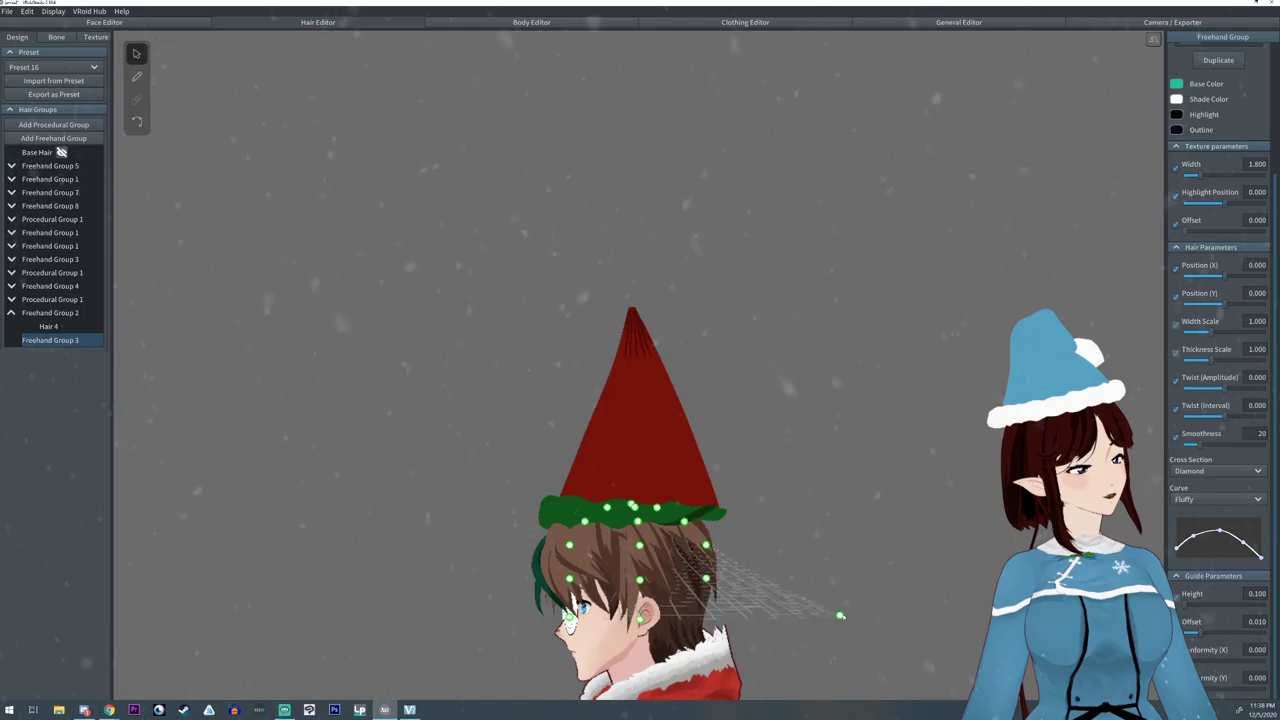
right_drag(838, 618, 679, 626)
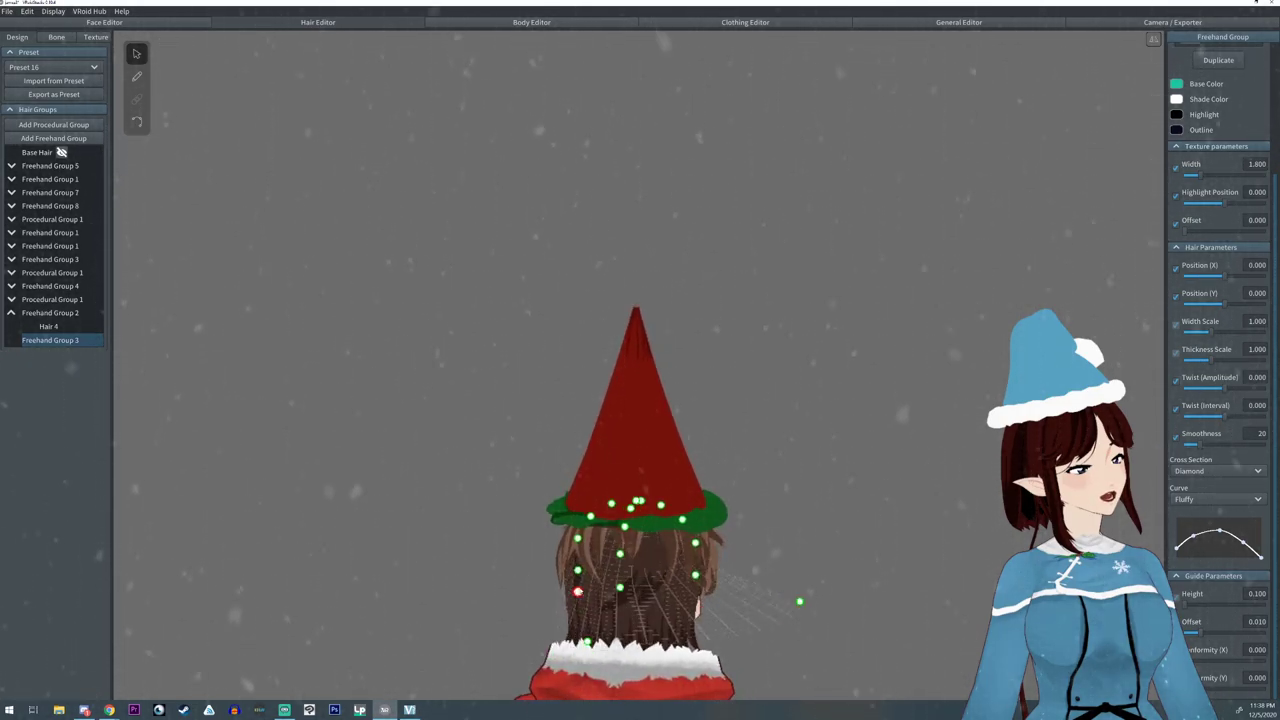
drag(695, 574, 790, 543)
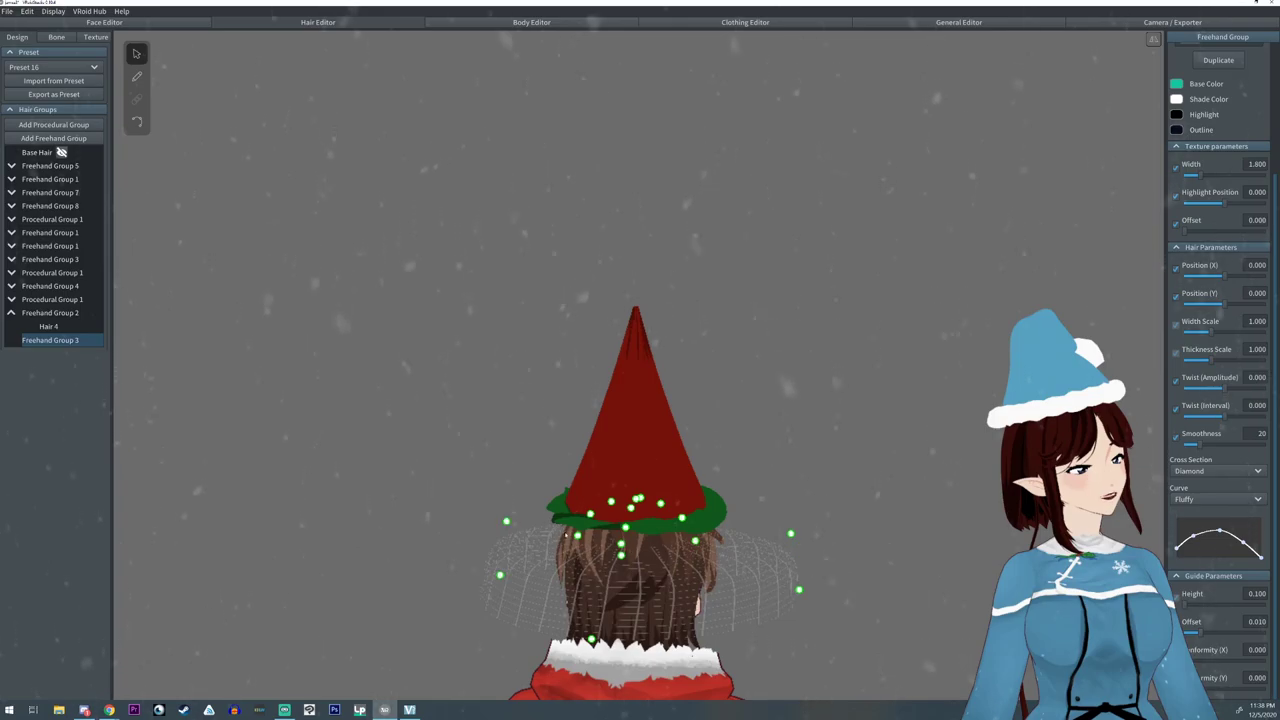
drag(574, 535, 520, 511)
drag(695, 519, 736, 518)
right_drag(600, 540, 699, 544)
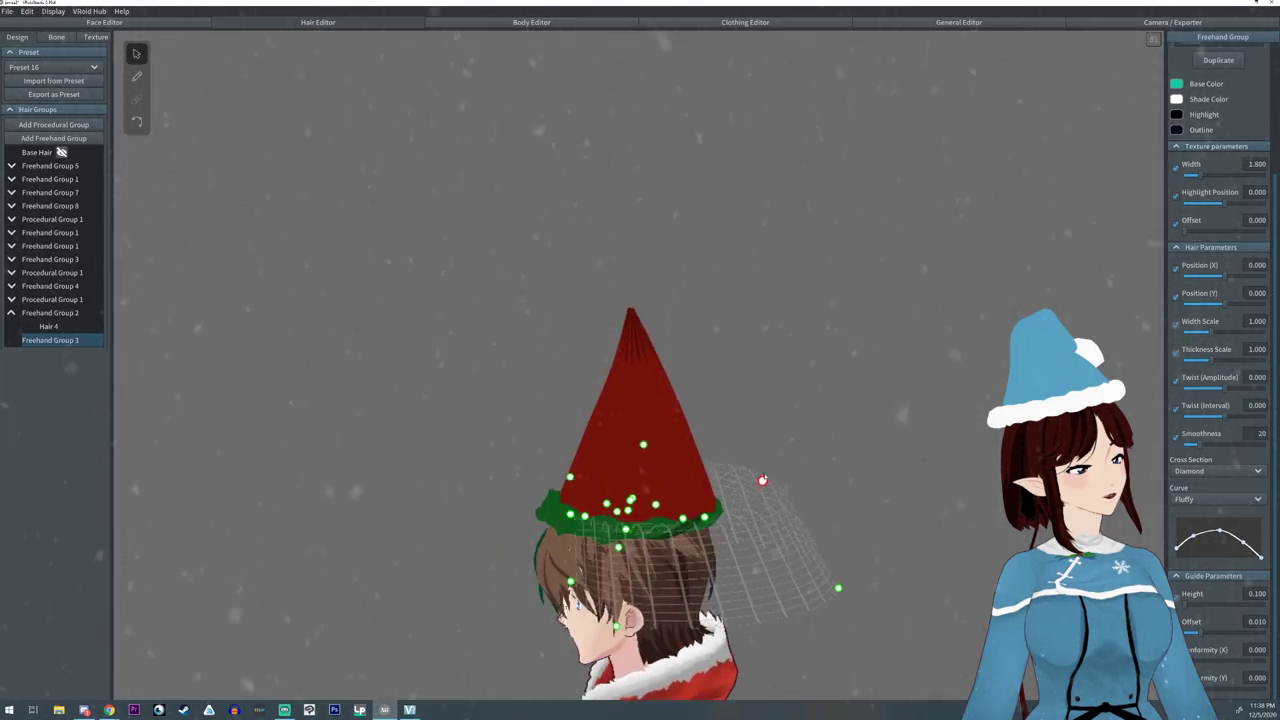
- Raise the guide mesh's lower points to the height of the hat's tip so the mesh surrounds the cone
drag(838, 588, 666, 272)
right_drag(620, 292, 594, 311)
drag(570, 284, 486, 306)
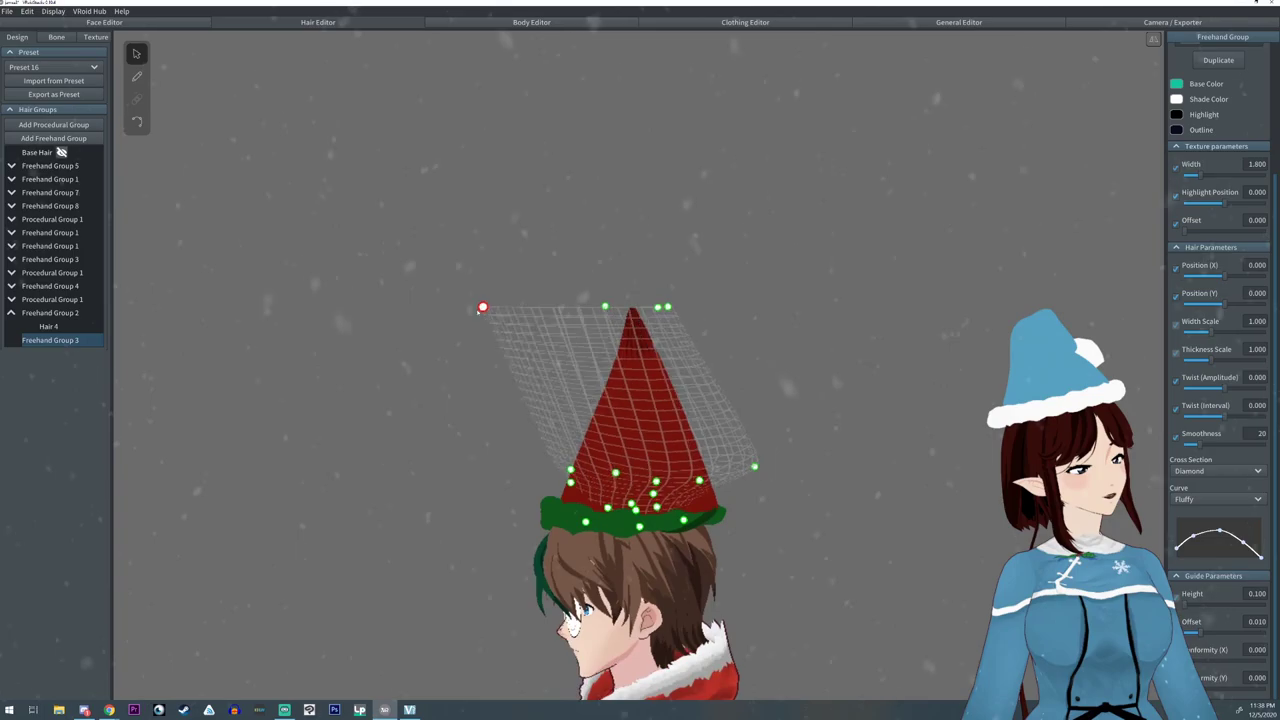
click(452, 311)
click(62, 343)
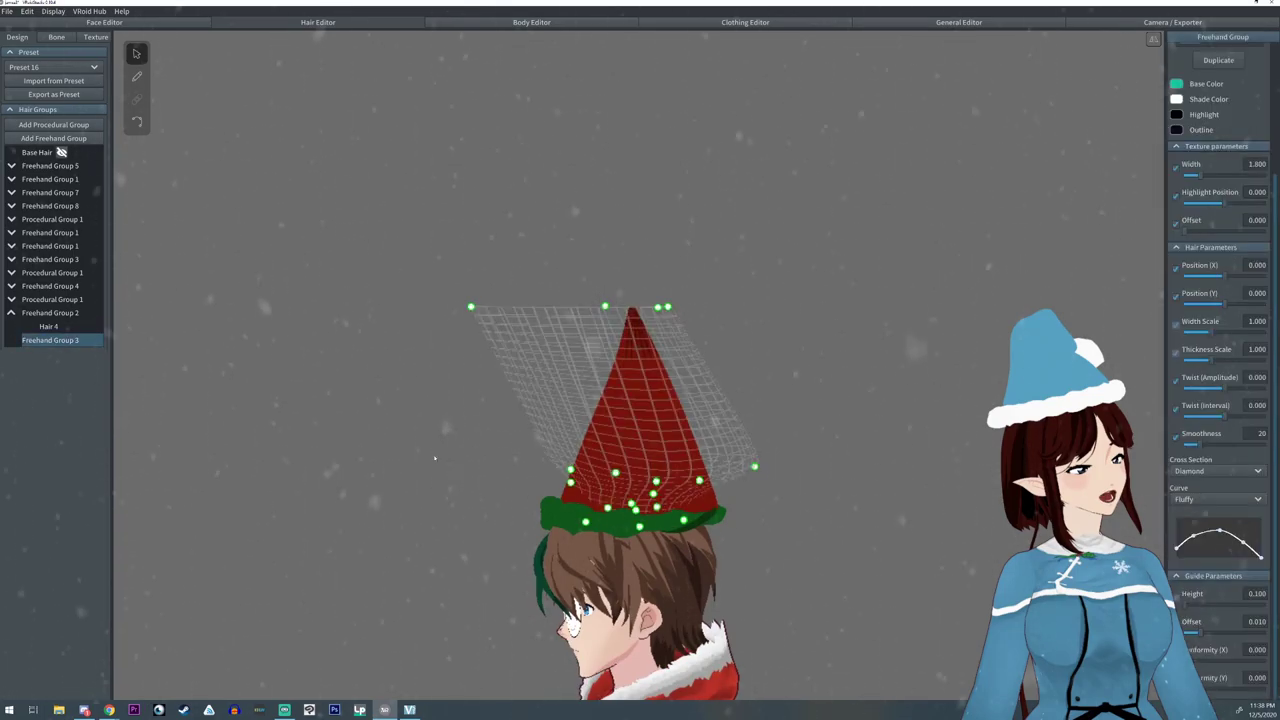
- Reshape the guide mesh into a wide bowl whose wall rises above the hat's tip
middle_drag(538, 352, 550, 452)
mouse_move(550, 452)
right_down()
mouse_move(549, 436)
mouse_move(548, 452)
right_up()
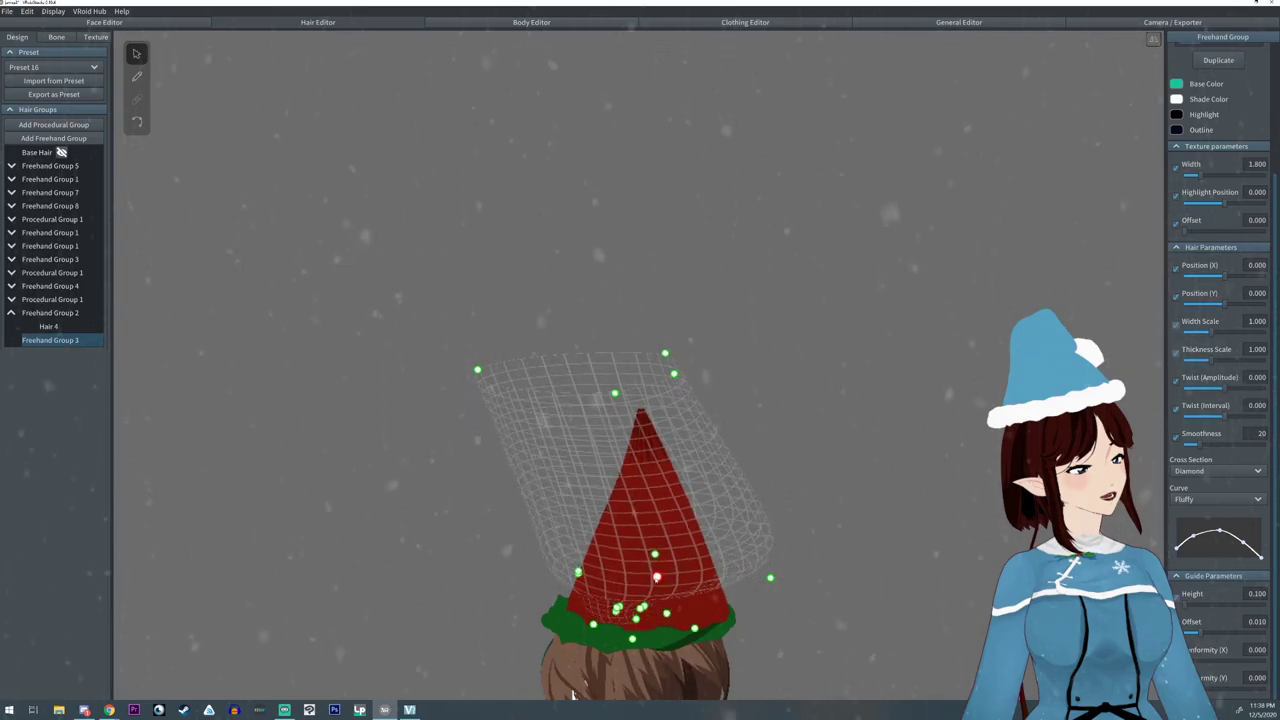
click(770, 577)
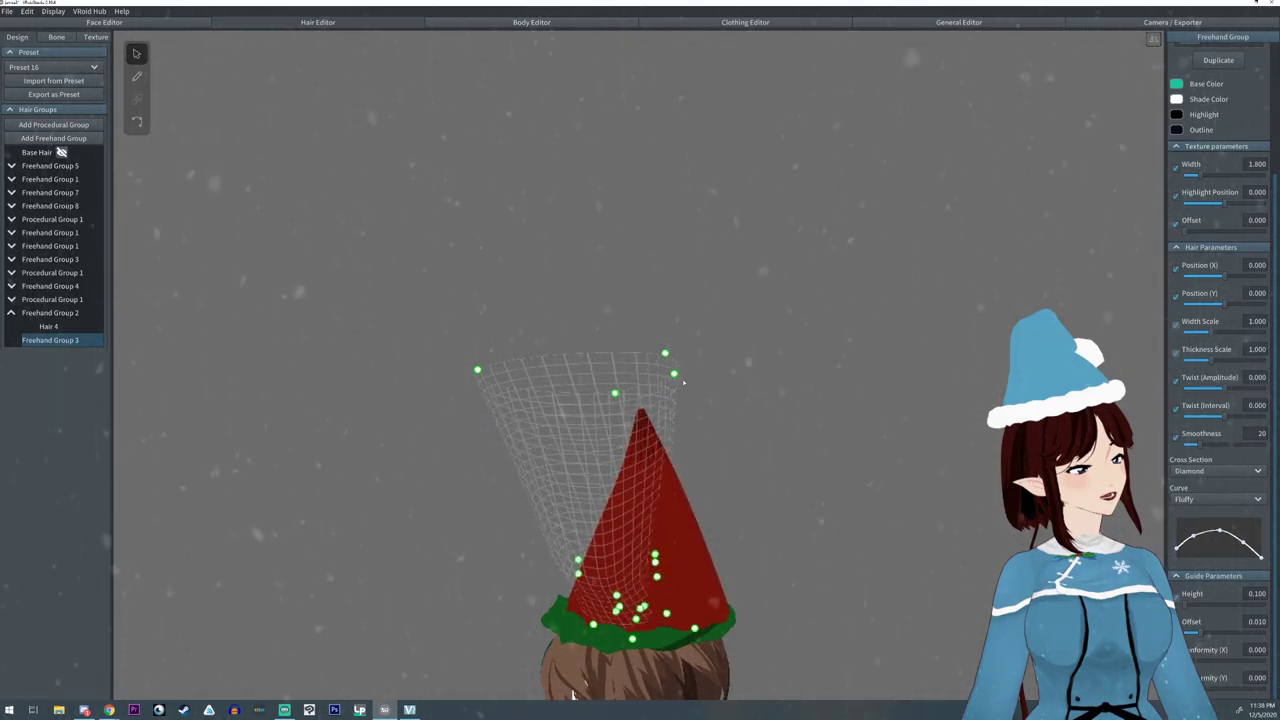
right_drag(573, 693, 670, 470)
scroll(690, 450, up, 1)
scroll(636, 446, up, 1)
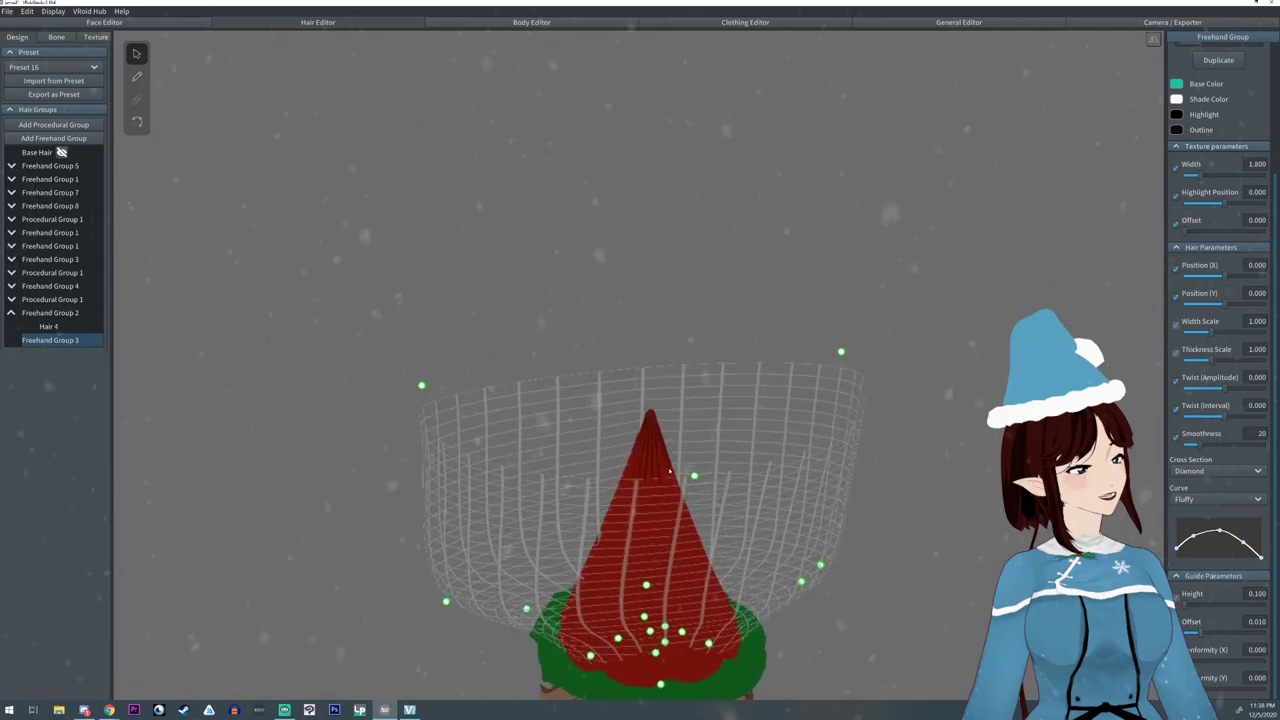
- Draw a curled hair strand in the bright green material on the guide mesh at the hat's tip for a pompom
click(138, 78)
click(1192, 250)
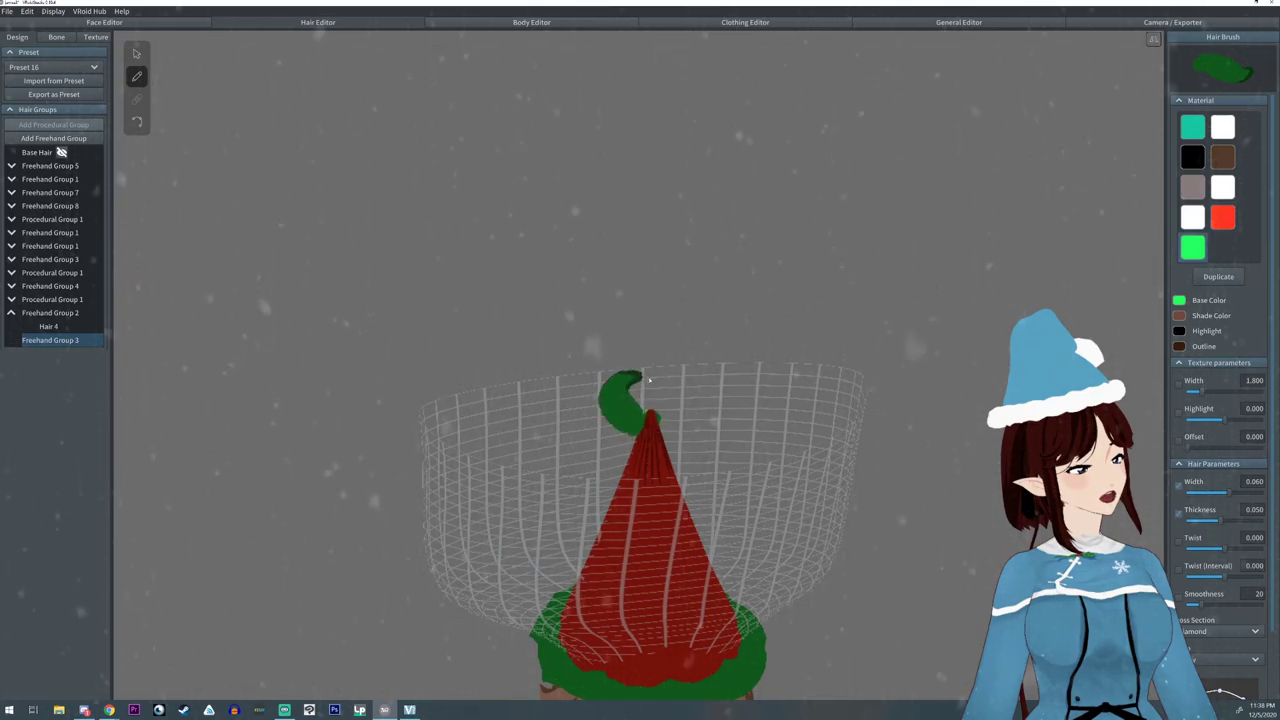
drag(660, 401, 657, 402)
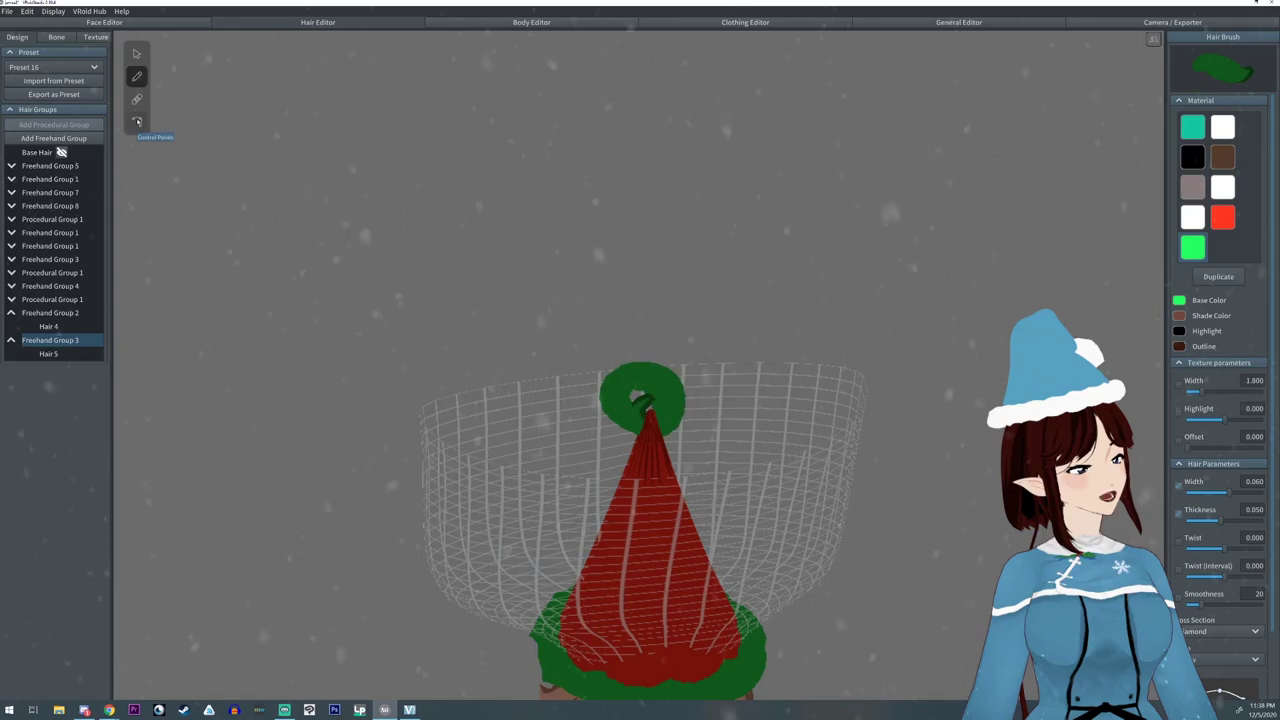
- Move the pompom strand's control points inward to close the gap in its coil
click(137, 121)
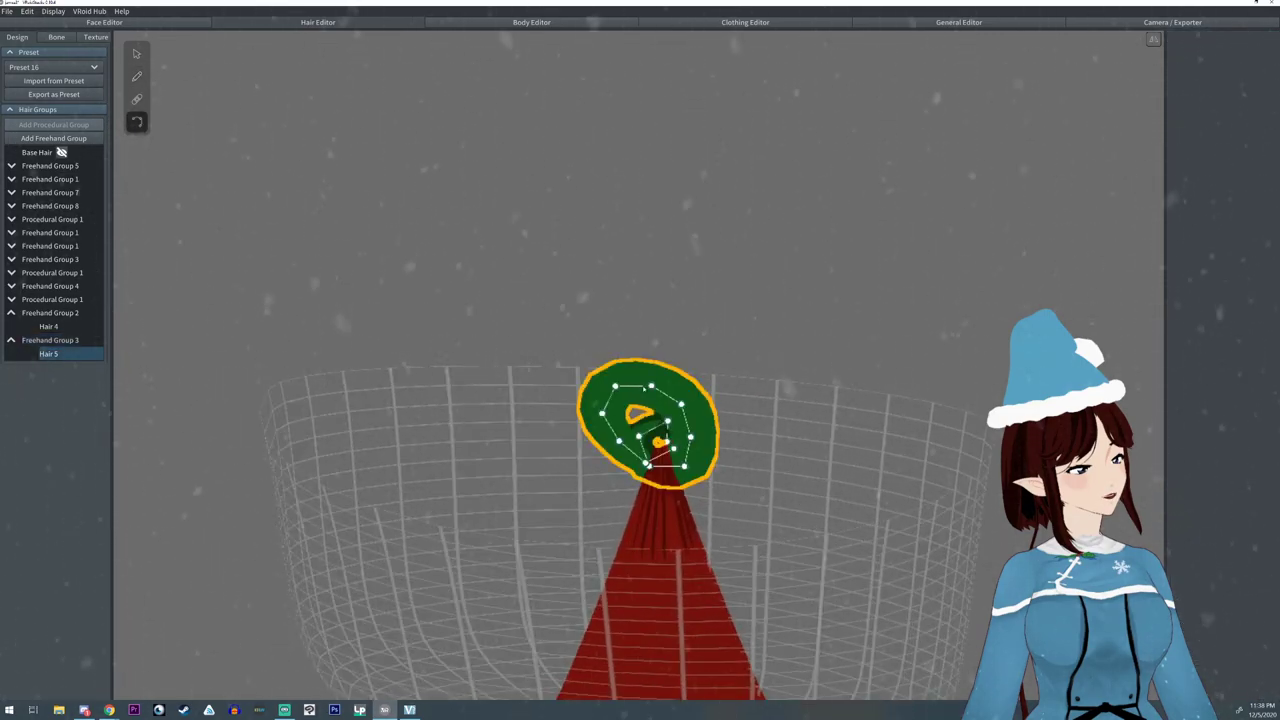
drag(652, 396, 625, 407)
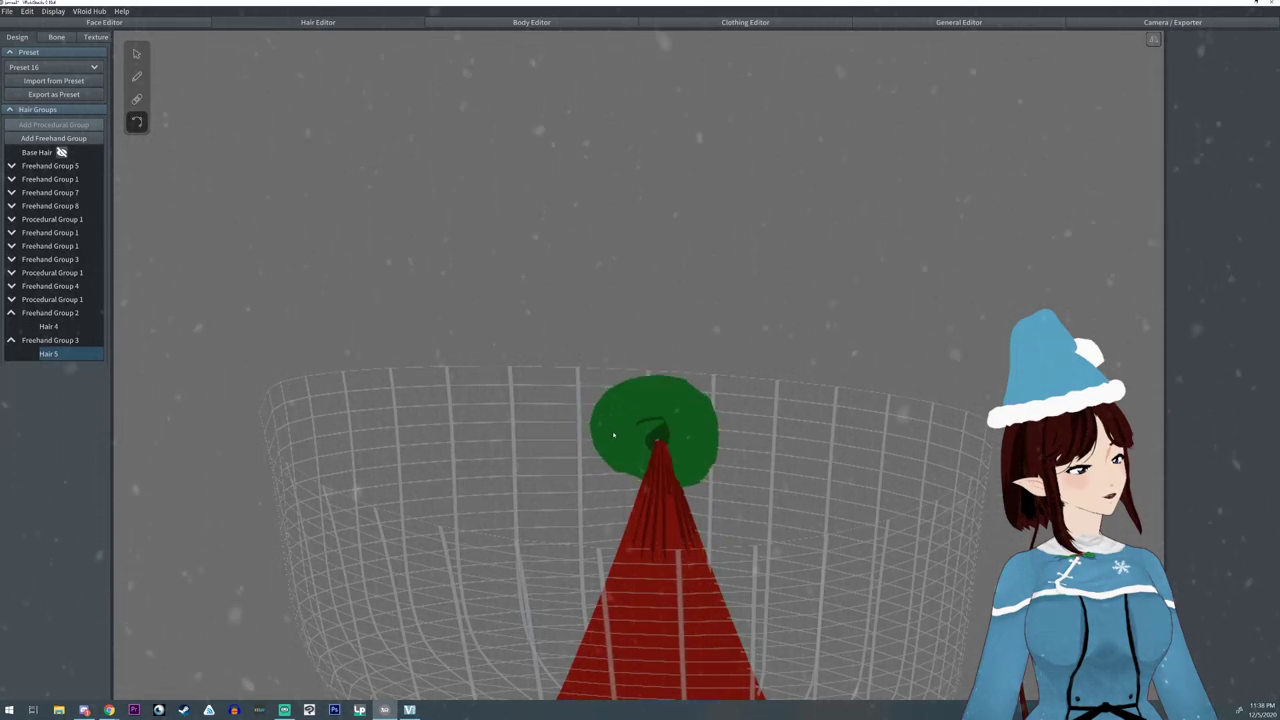
right_drag(650, 474, 730, 476)
right_drag(282, 256, 322, 197)
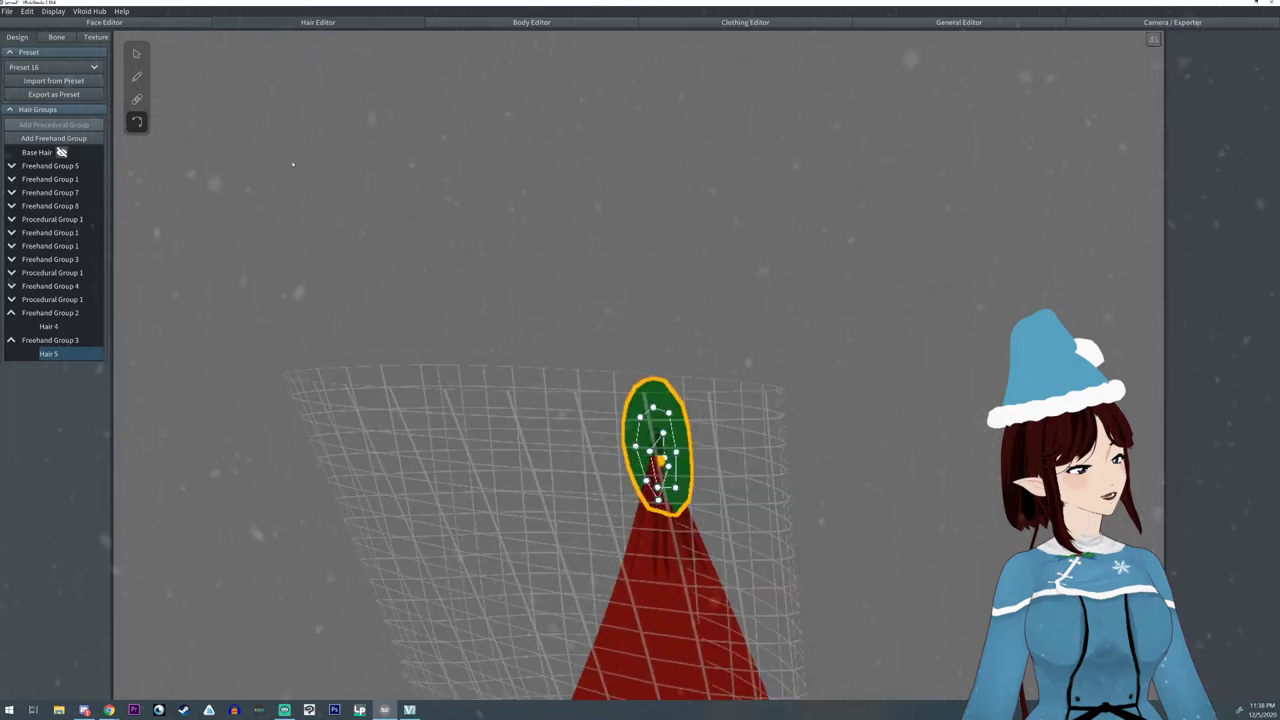
- Set the pompom strand's thickness to 0.100, twist amplitude to 5.000 and width to 0.065
click(144, 49)
right_drag(620, 340, 606, 394)
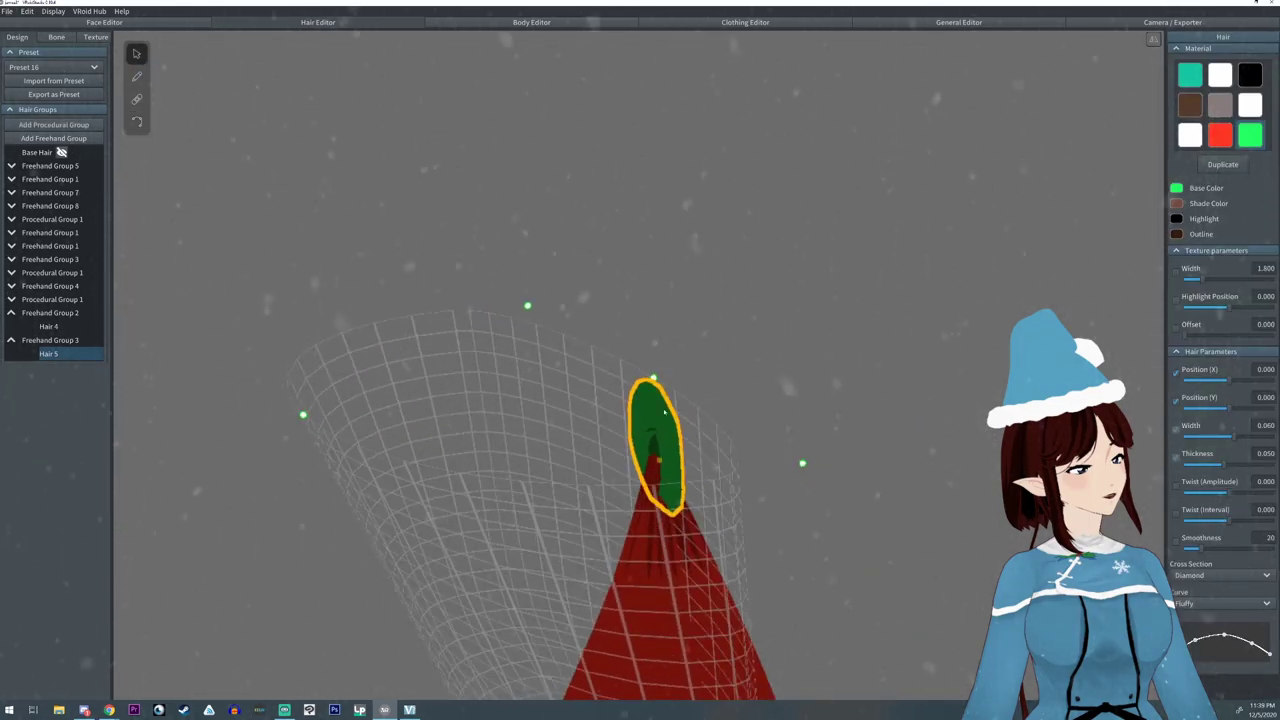
drag(1224, 465, 1275, 465)
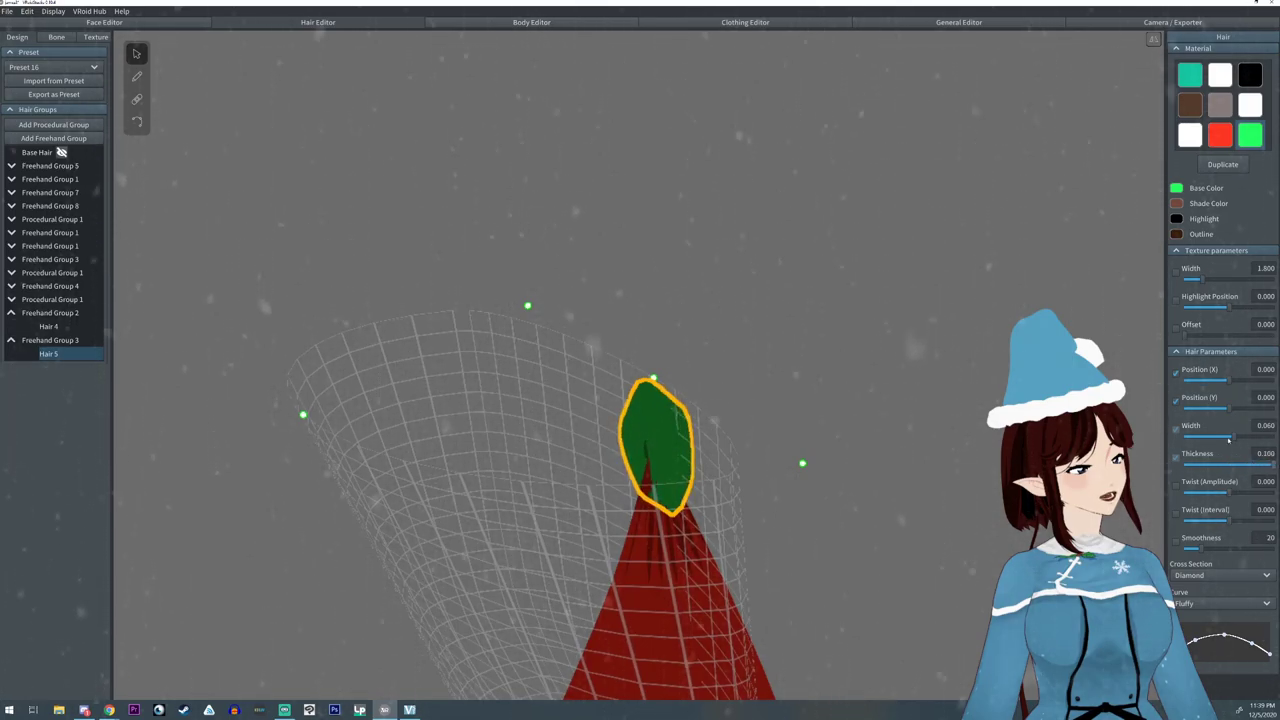
drag(1230, 491, 1277, 493)
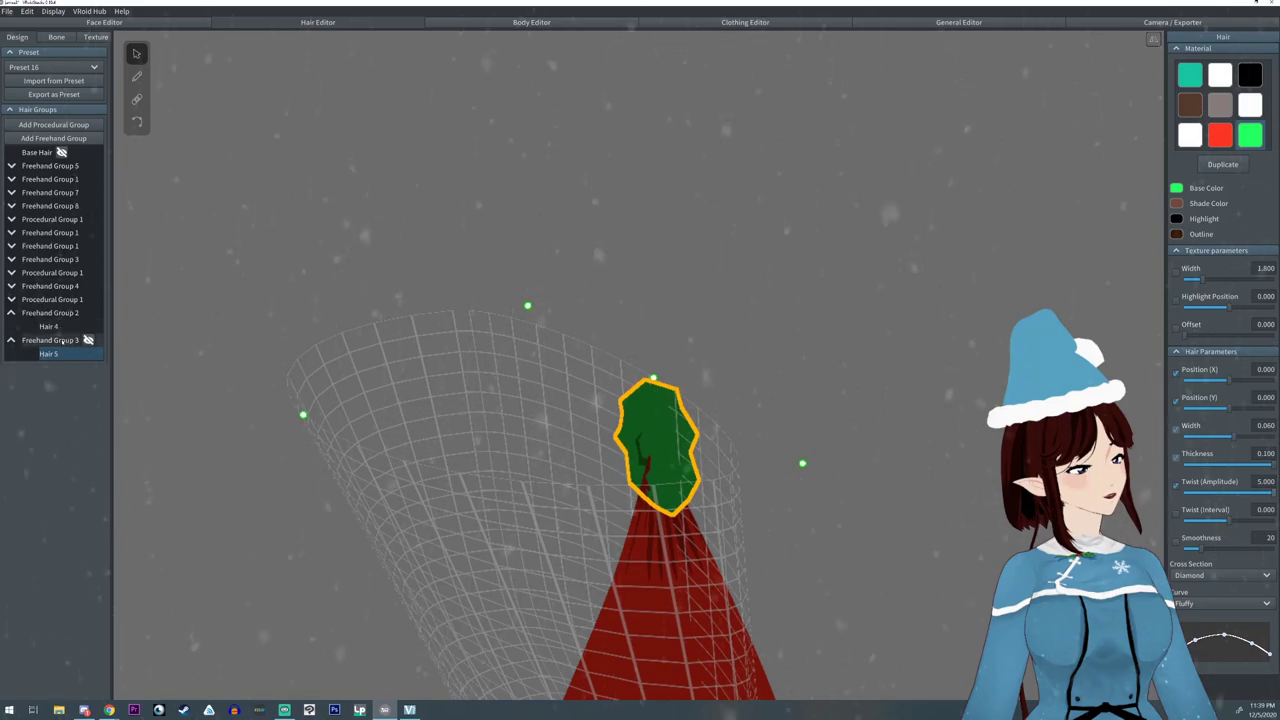
drag(1231, 437, 1240, 437)
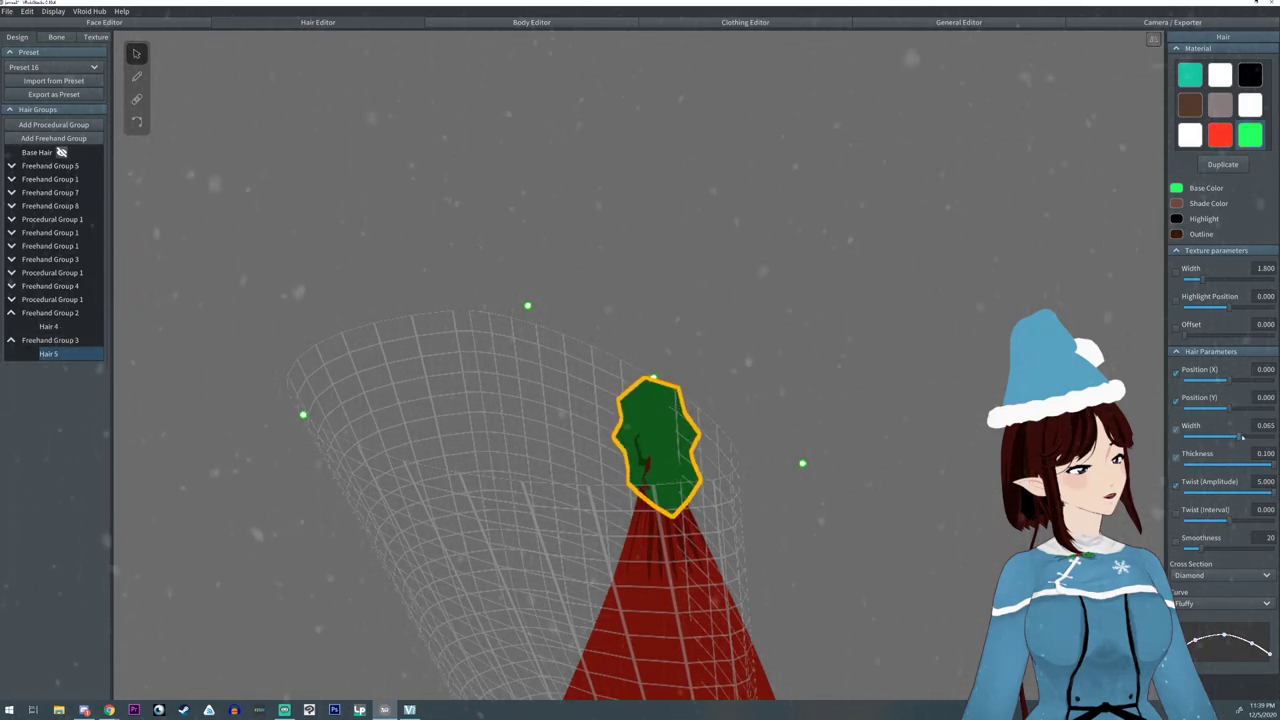
- Set the pompom hair group's thickness scale to 2.816 and width scale to 1.222
click(47, 340)
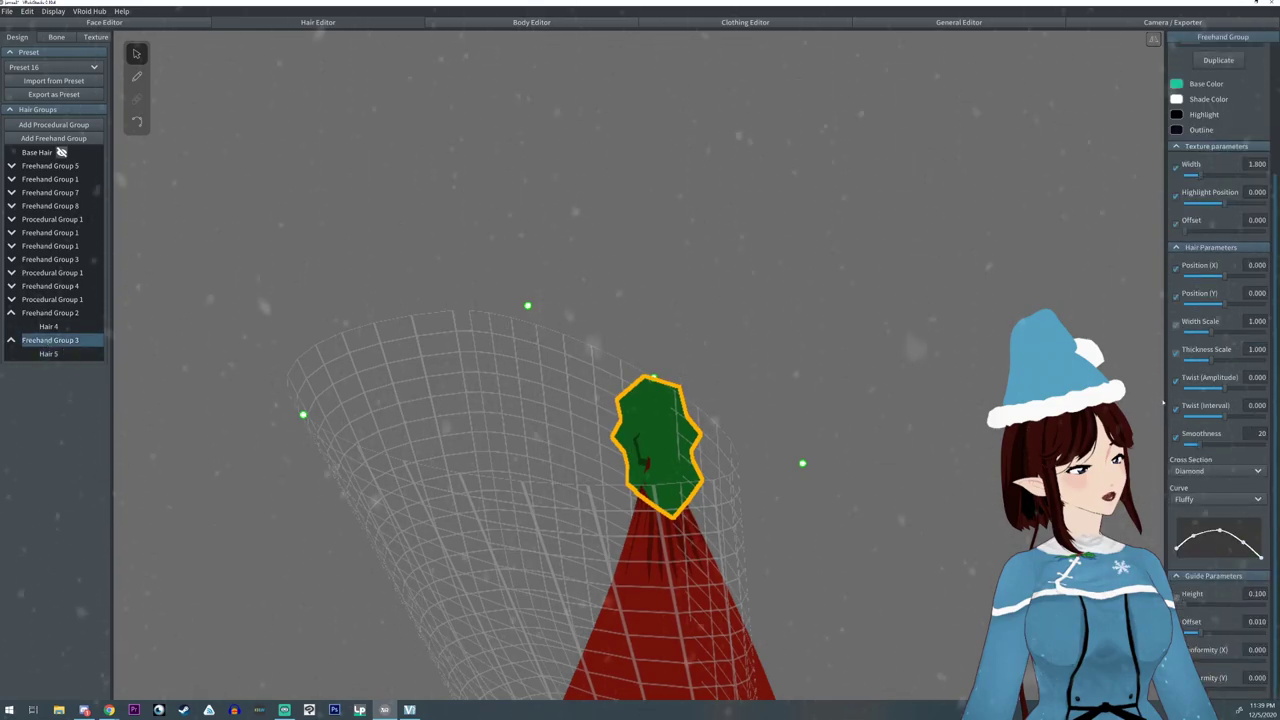
drag(1218, 360, 1220, 363)
right_drag(1085, 395, 1148, 360)
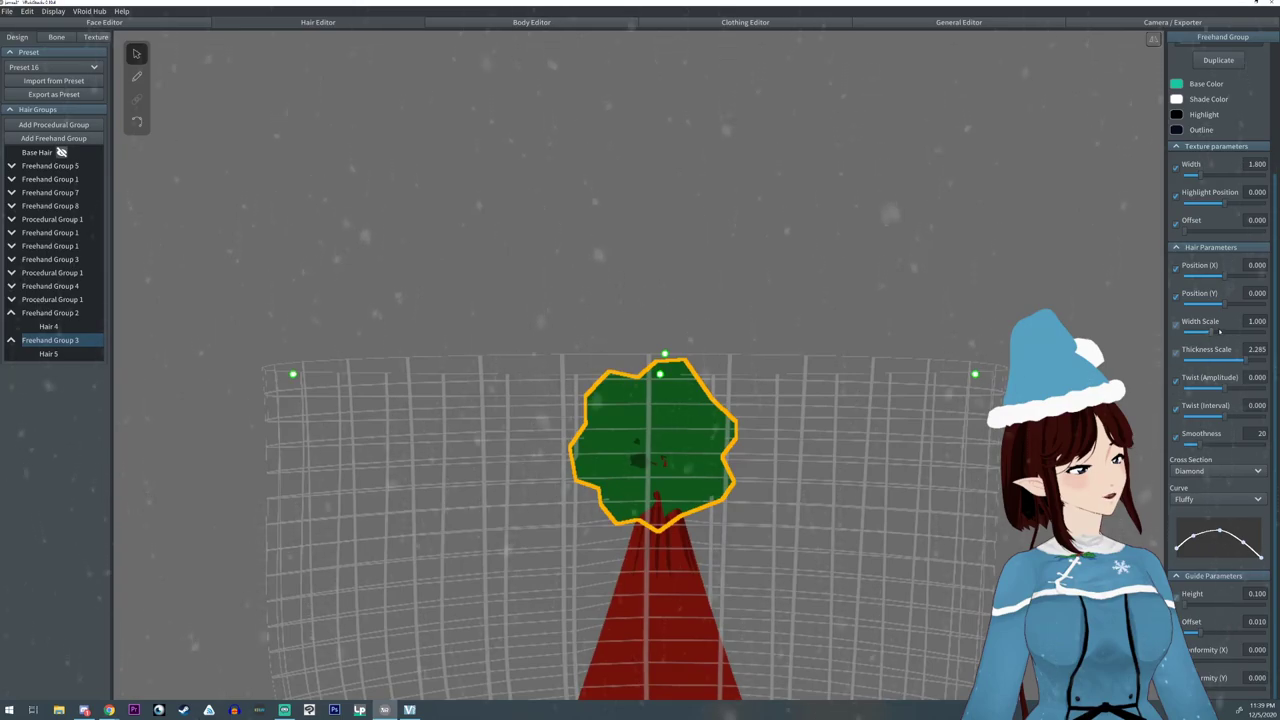
drag(1218, 333, 1216, 337)
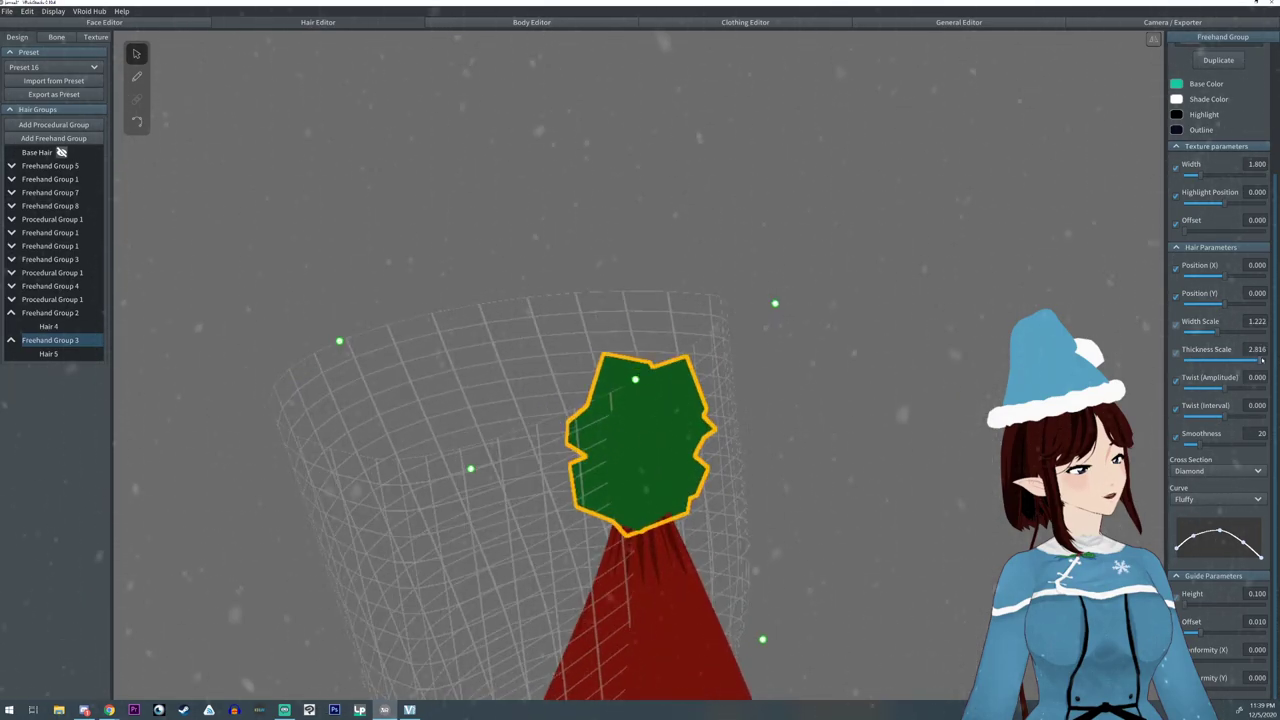
- Set the pompom hair group's thickness scale to 2.544
drag(1254, 361, 1255, 361)
right_drag(620, 430, 703, 500)
scroll(703, 500, down, 6)
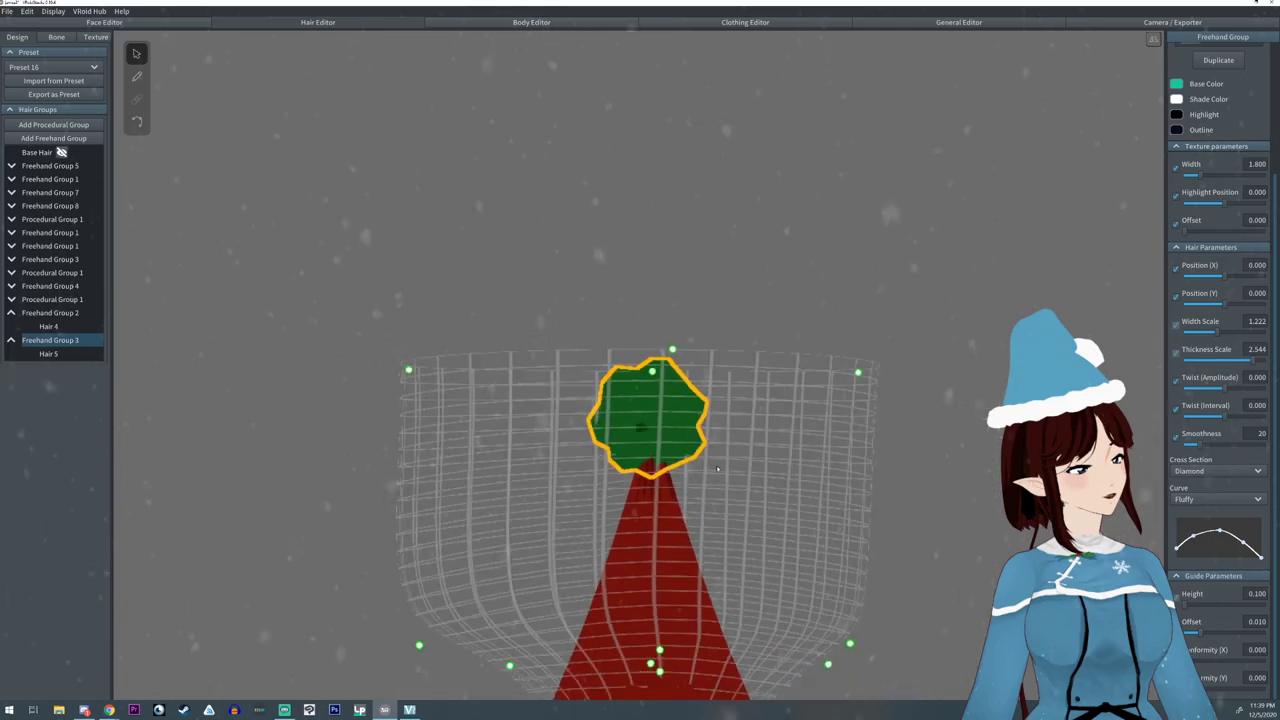
scroll(703, 503, down, 2)
scroll(703, 511, up, 4)
scroll(703, 512, up, 2)
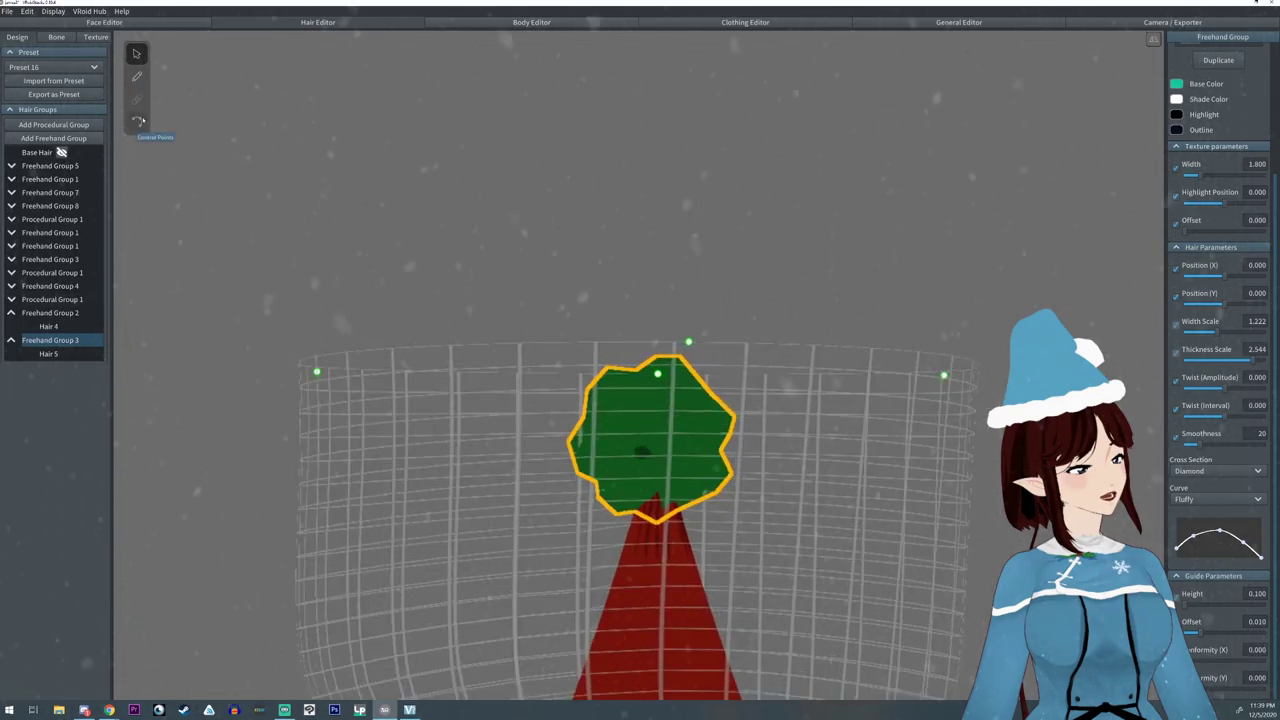
- Reshape the pompom strand by pulling its outer control points inward into a tighter coil and moving its end point outward
click(138, 121)
scroll(603, 395, up, 3)
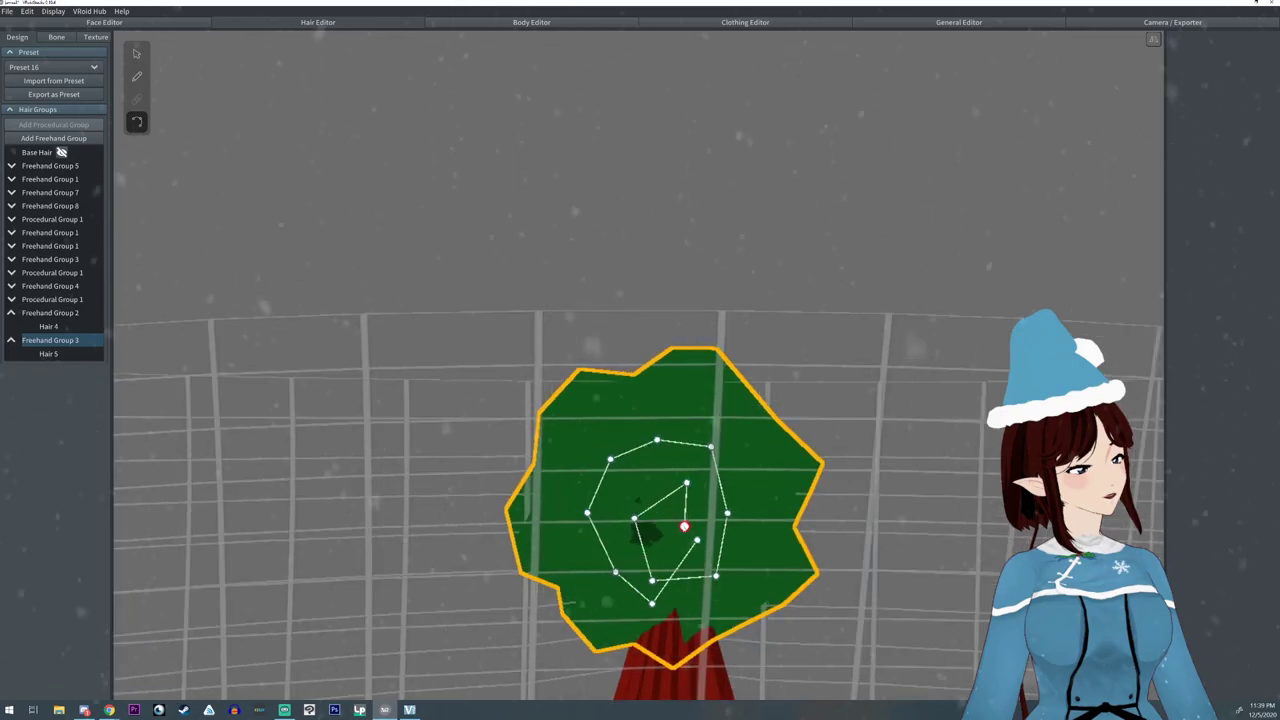
drag(687, 485, 681, 508)
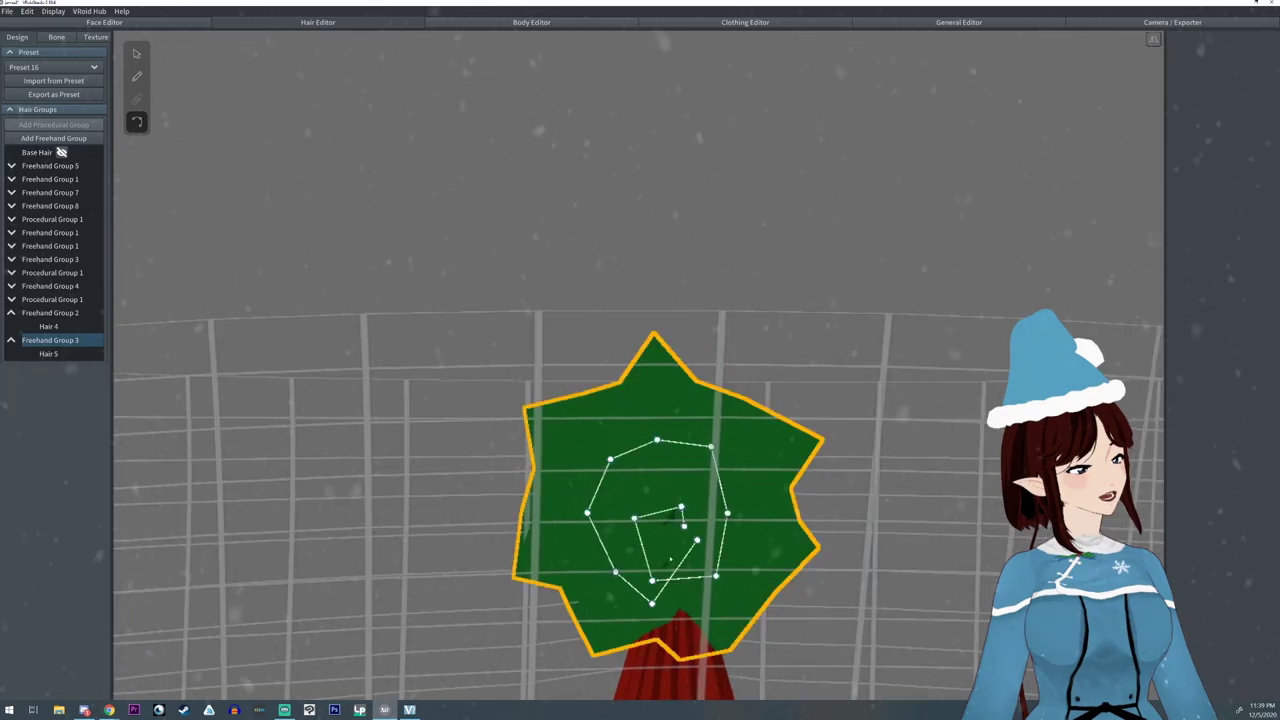
drag(653, 581, 707, 560)
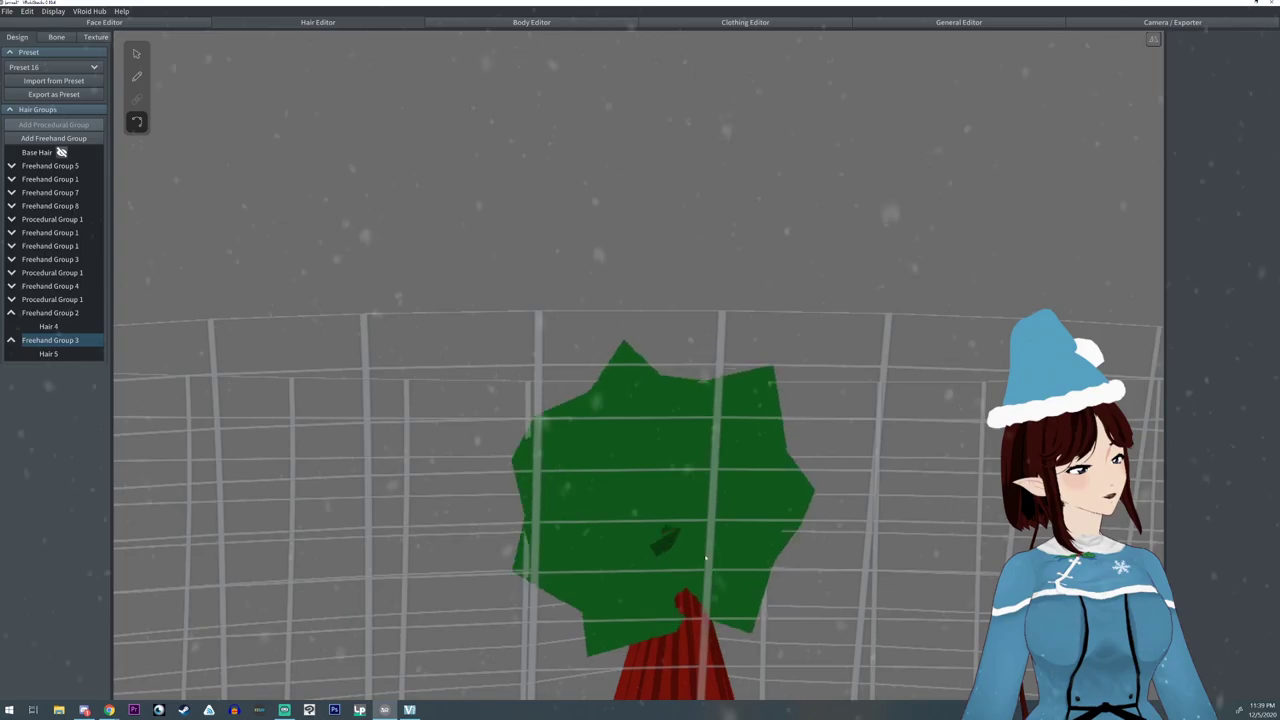
drag(727, 514, 706, 520)
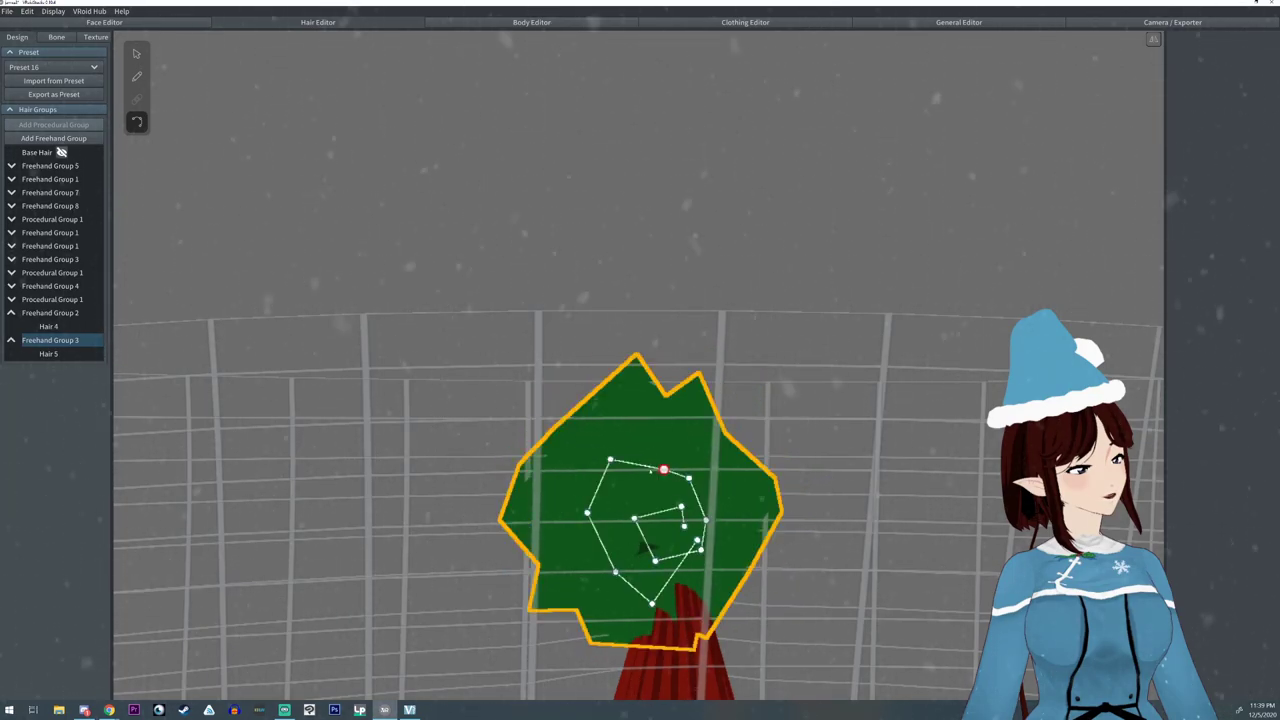
click(600, 514)
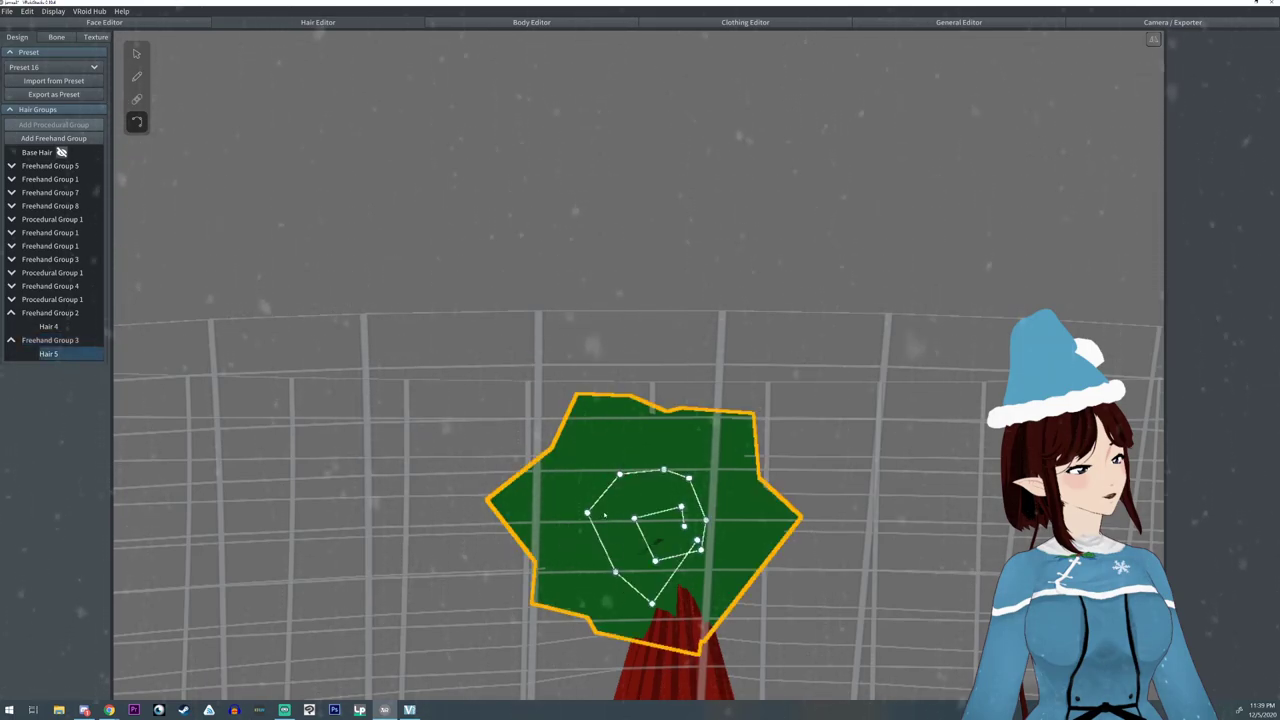
drag(587, 513, 612, 511)
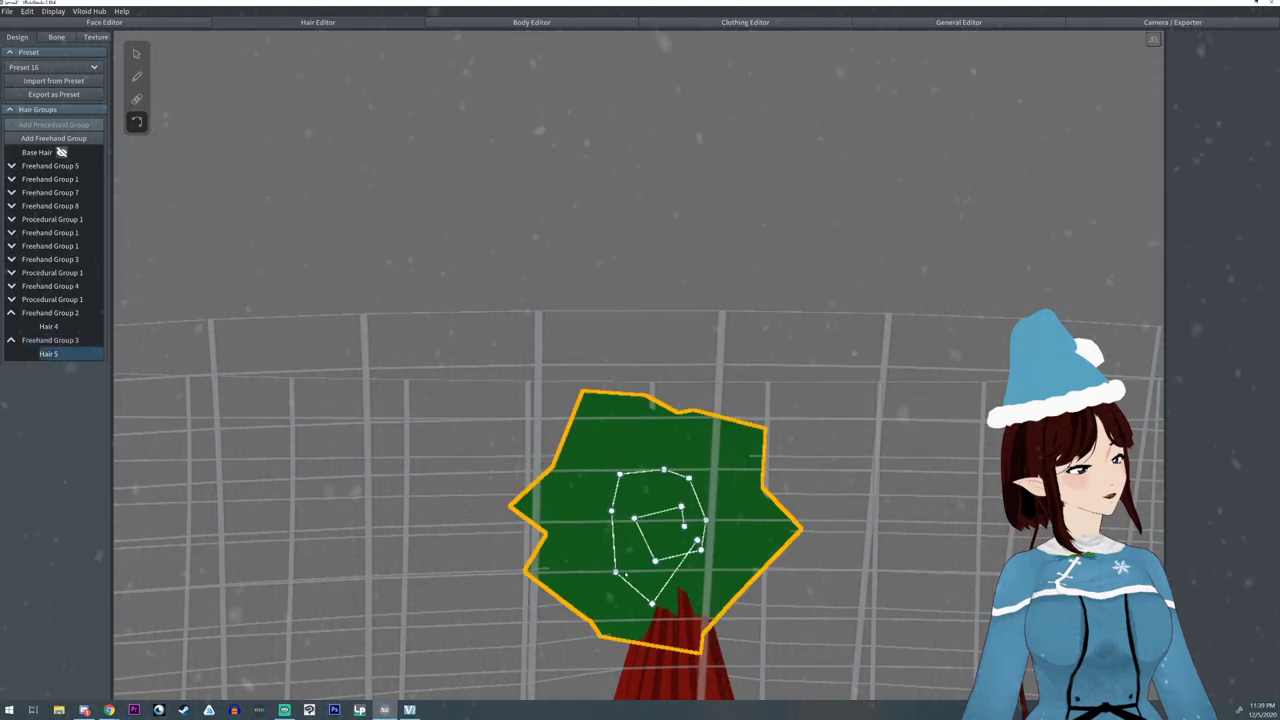
drag(615, 572, 632, 560)
drag(652, 603, 677, 583)
drag(697, 540, 722, 556)
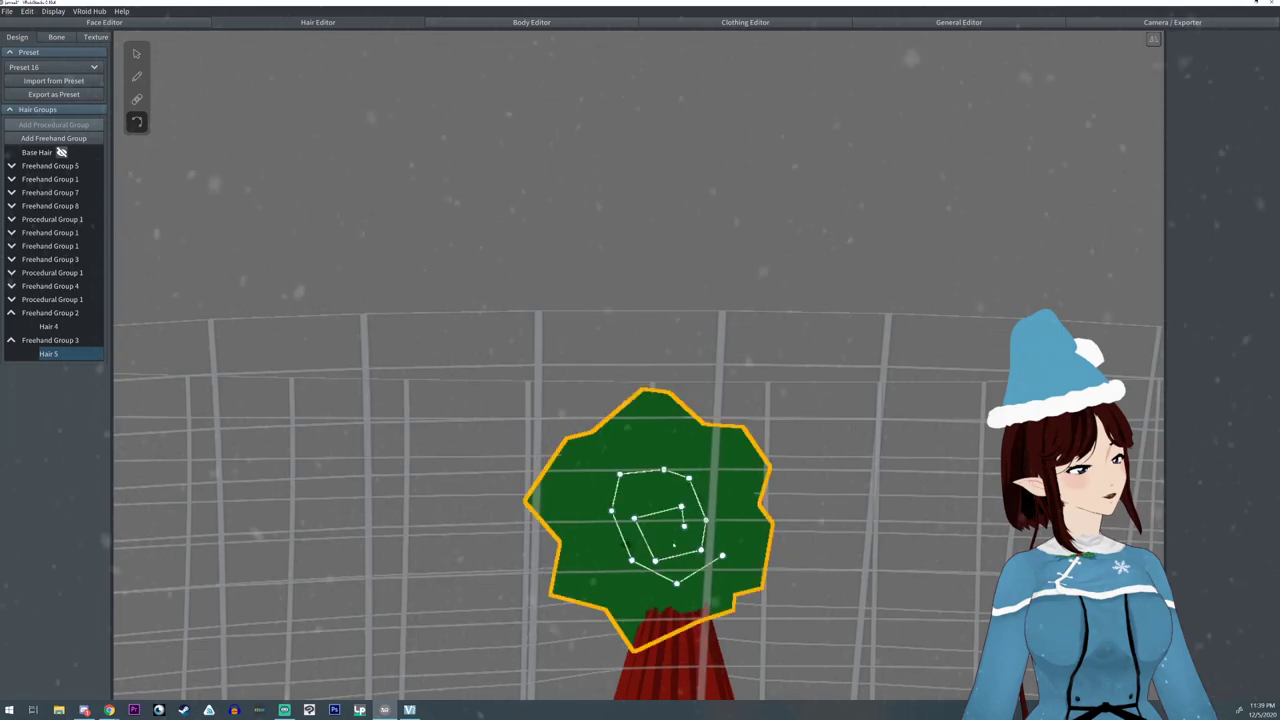
- Set the pompom strand's width to 0.086 and deselect it to view the whole hat
scroll(637, 524, down, 3)
scroll(637, 524, down, 2)
right_drag(650, 532, 676, 554)
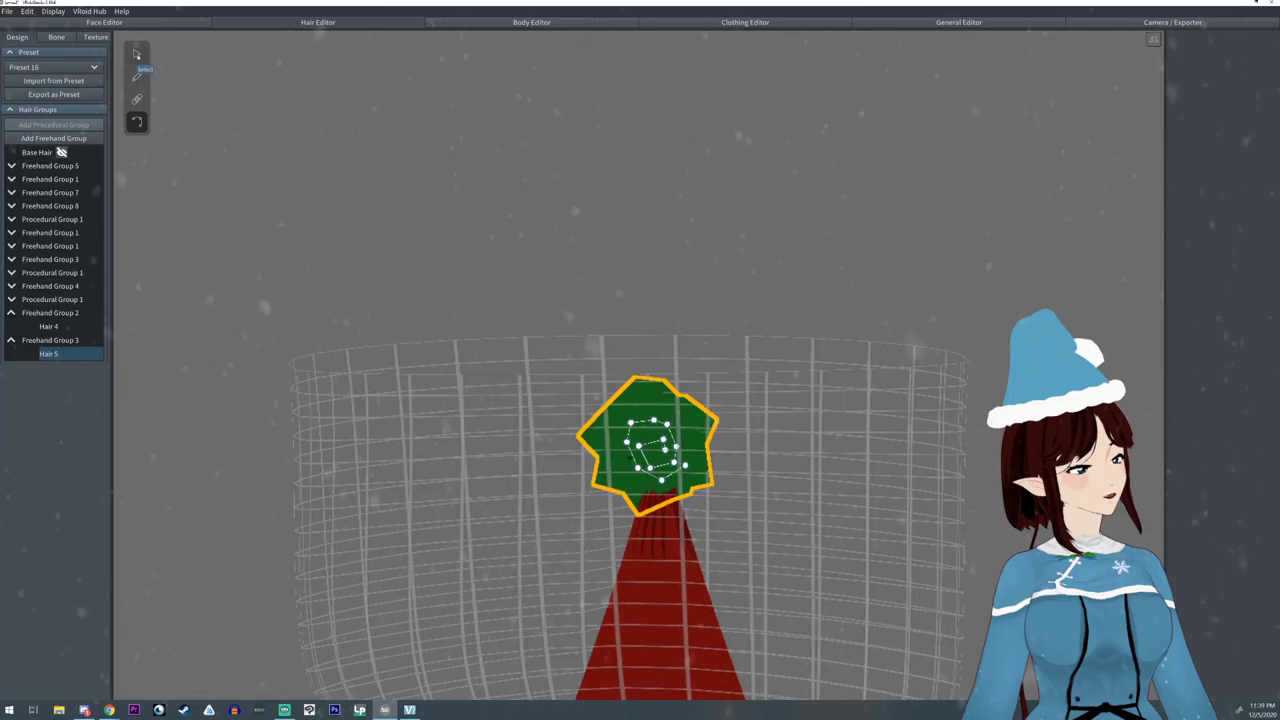
drag(1256, 437, 1270, 438)
scroll(762, 549, down, 5)
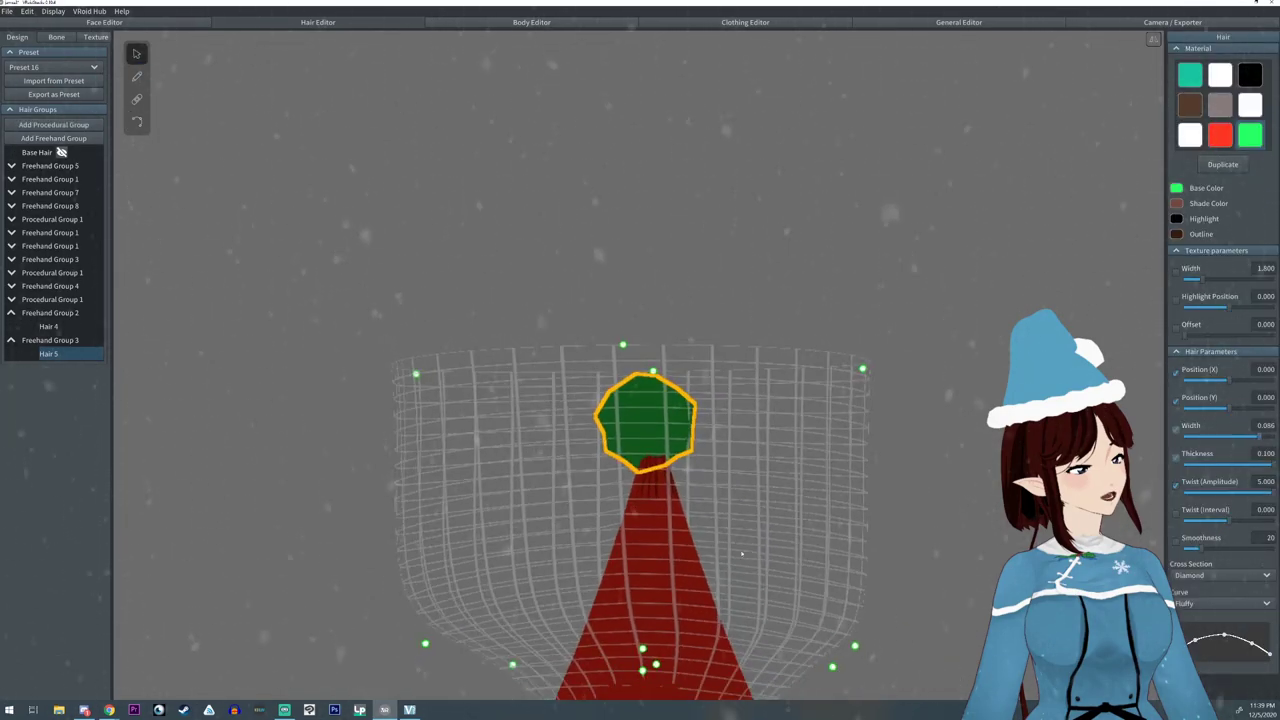
middle_drag(737, 529, 784, 555)
click(784, 551)
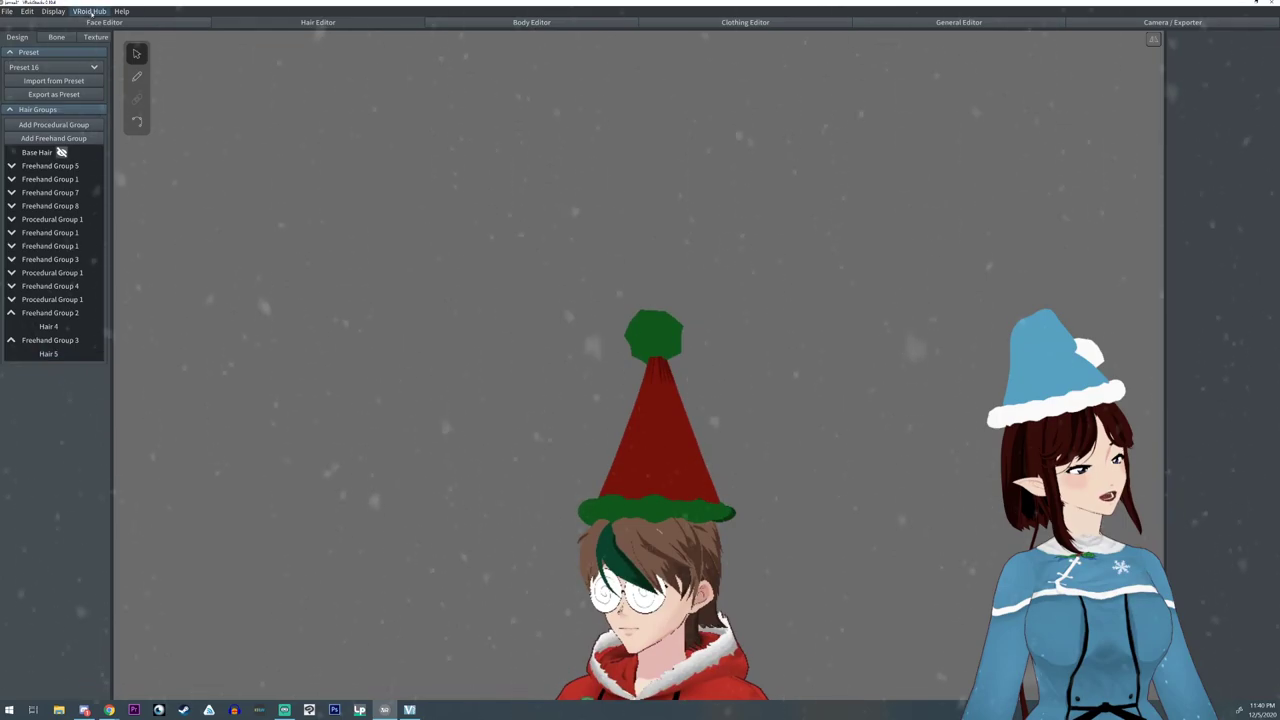
- In the texture editor, remove the extra layer above Default Image from the hat's red hair material
click(90, 36)
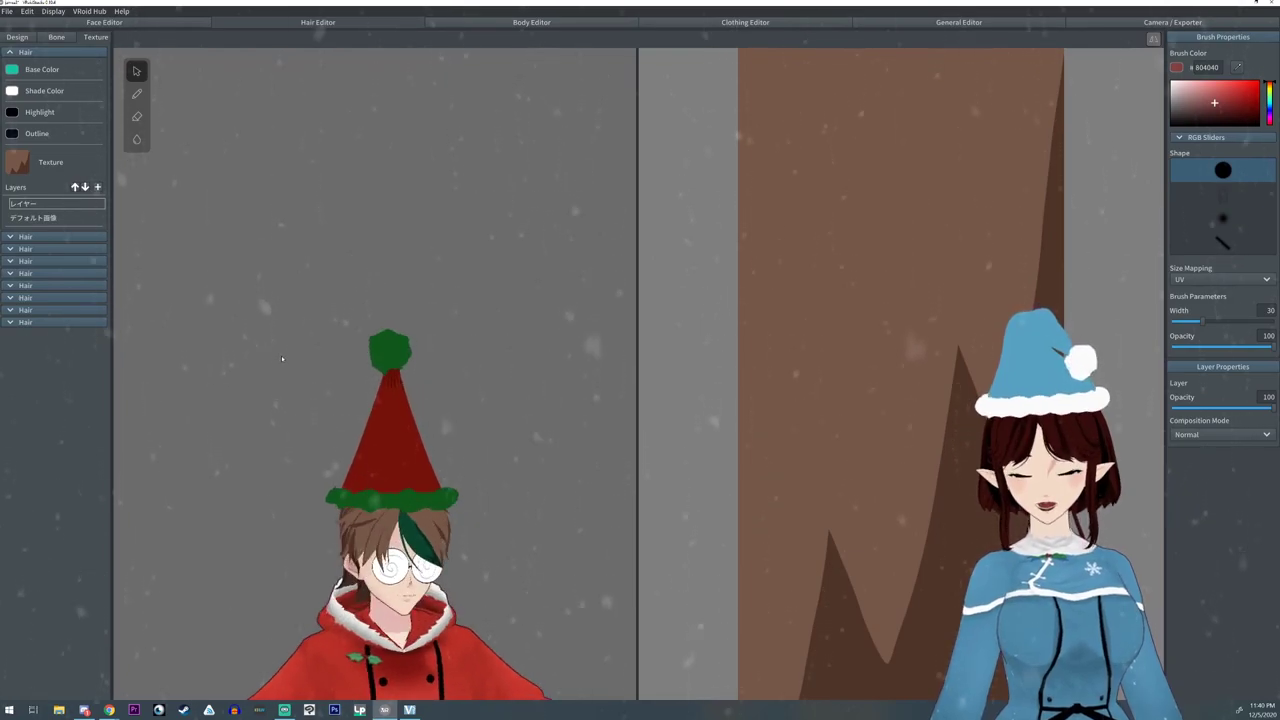
click(9, 310)
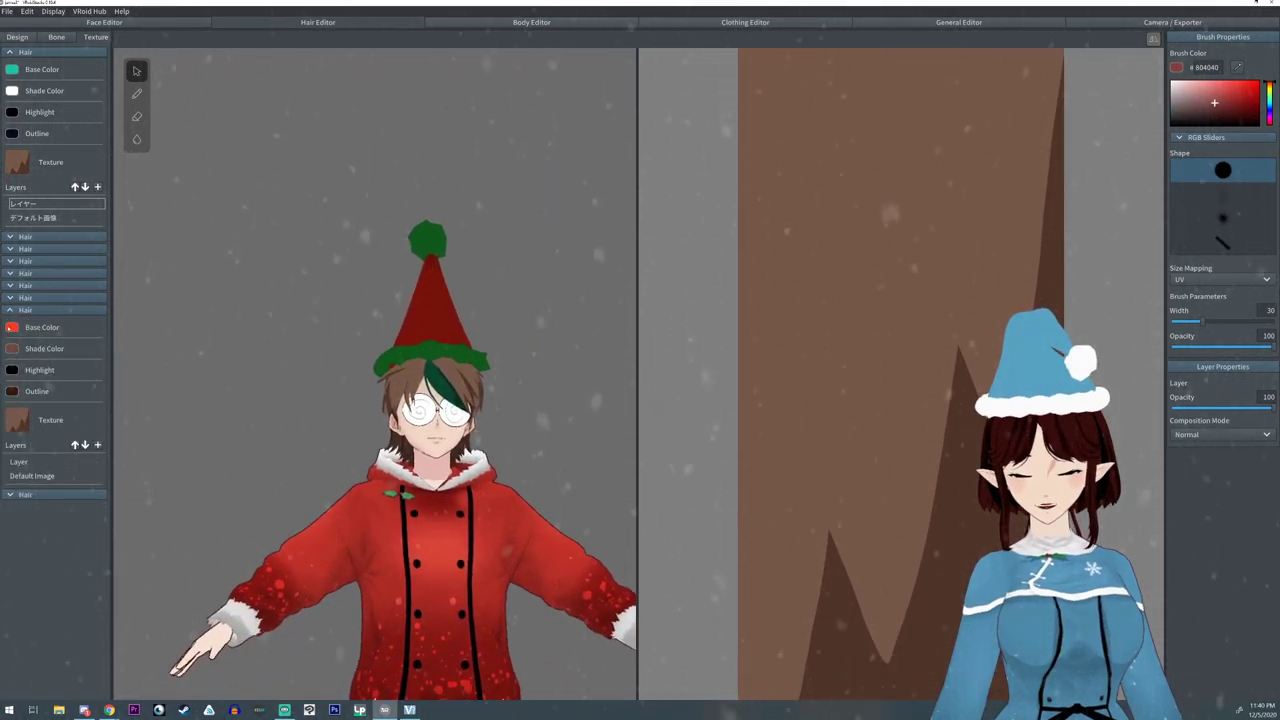
click(32, 475)
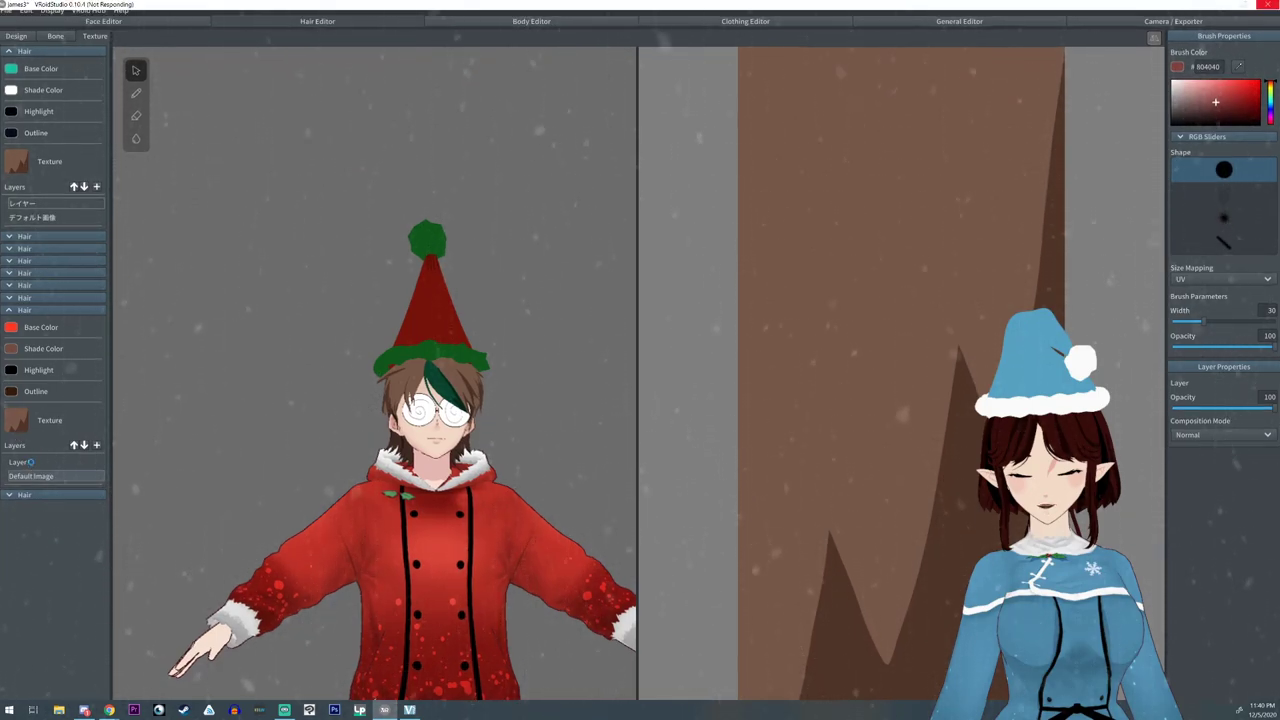
right_click(30, 462)
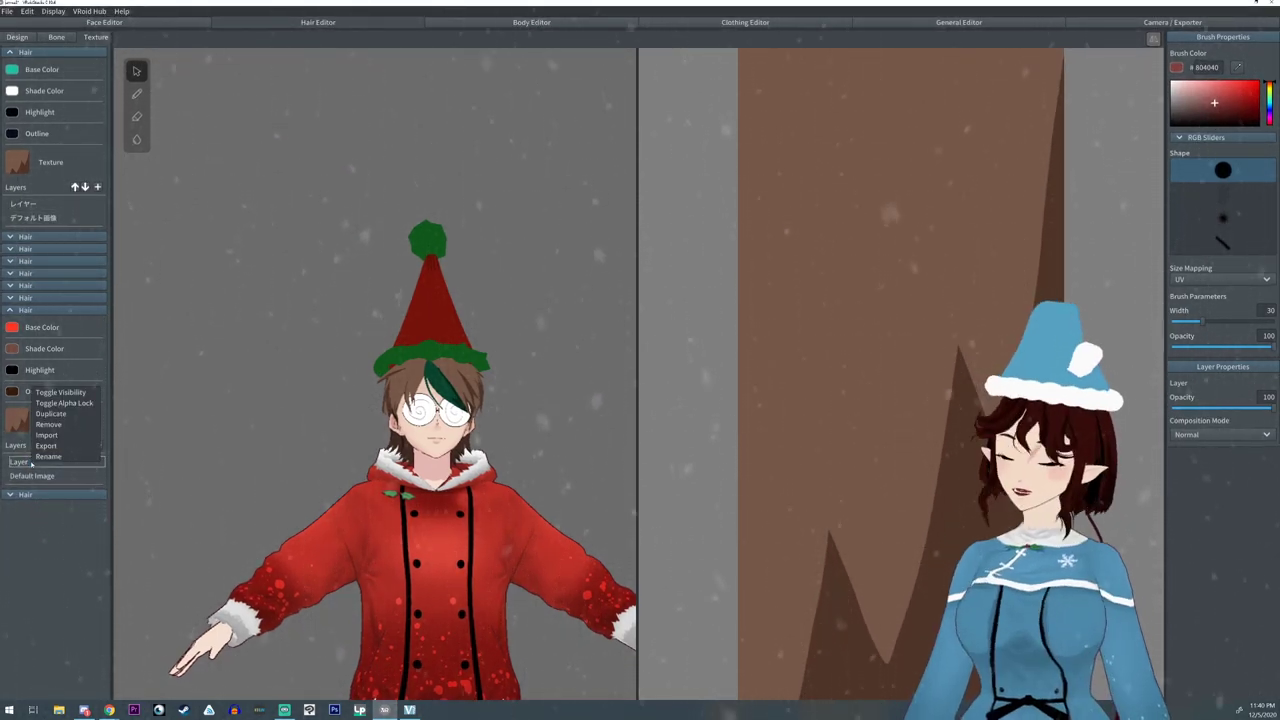
click(48, 424)
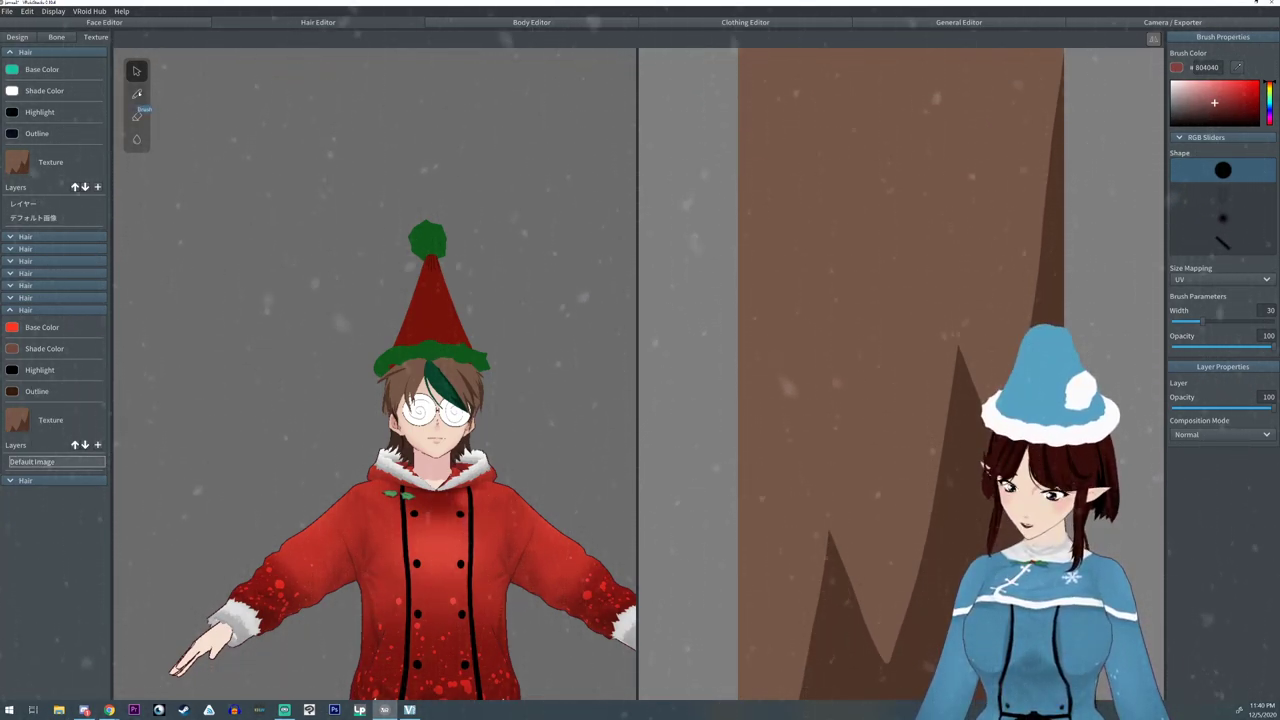
- Set the hat hair material's base color to white, #FFFFFF
click(137, 93)
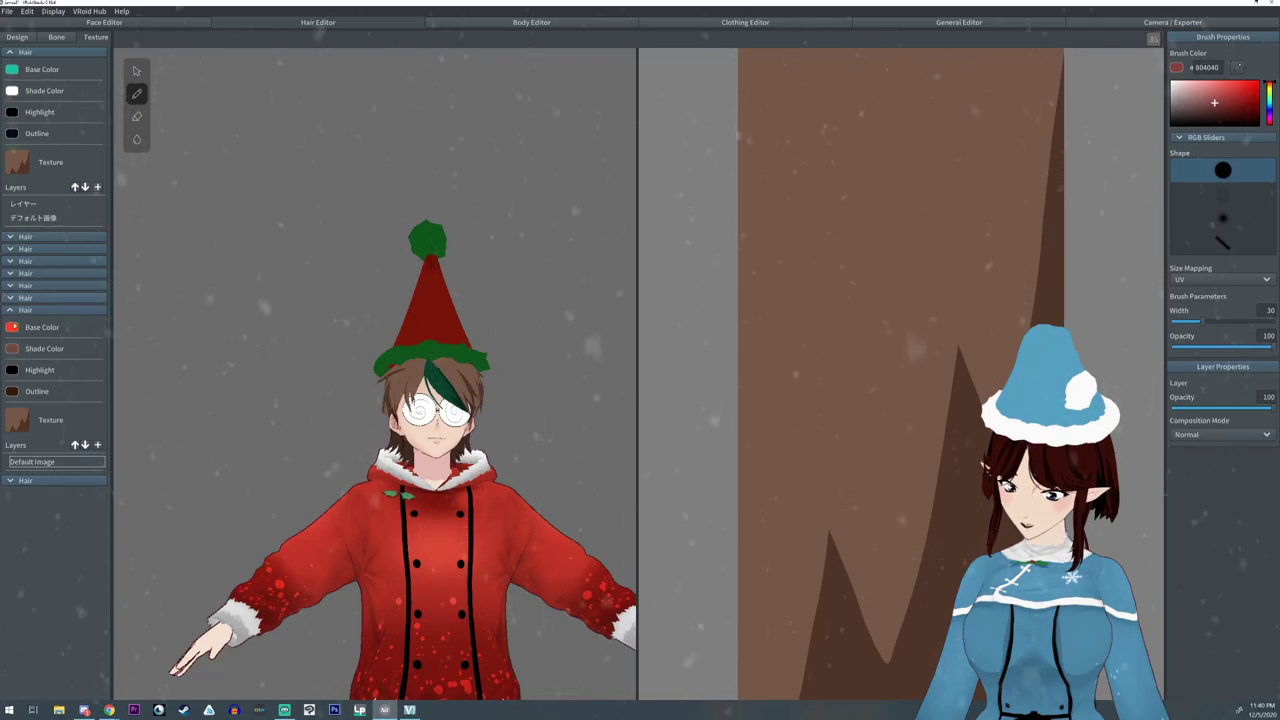
click(14, 325)
drag(44, 364, 1, 319)
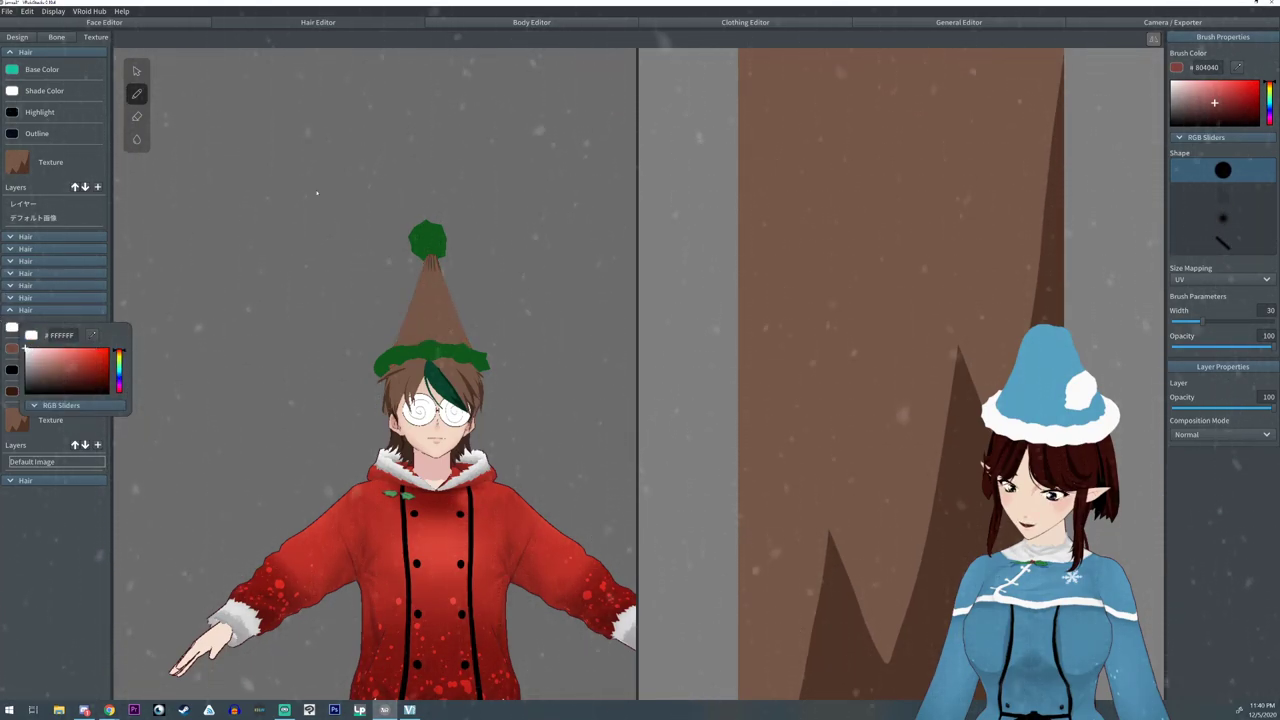
- Pick dark red #7C1511 as the brush color, widen the brush and paint over the hair texture
click(1235, 68)
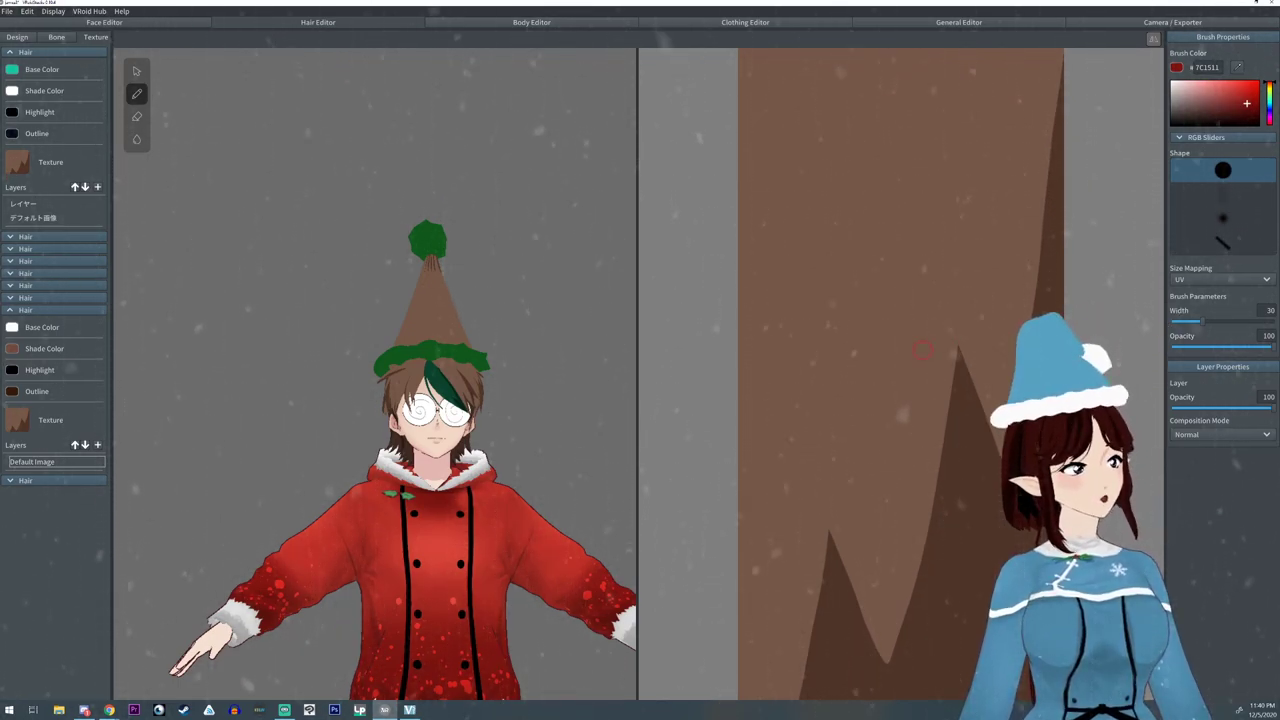
drag(1203, 321, 1274, 321)
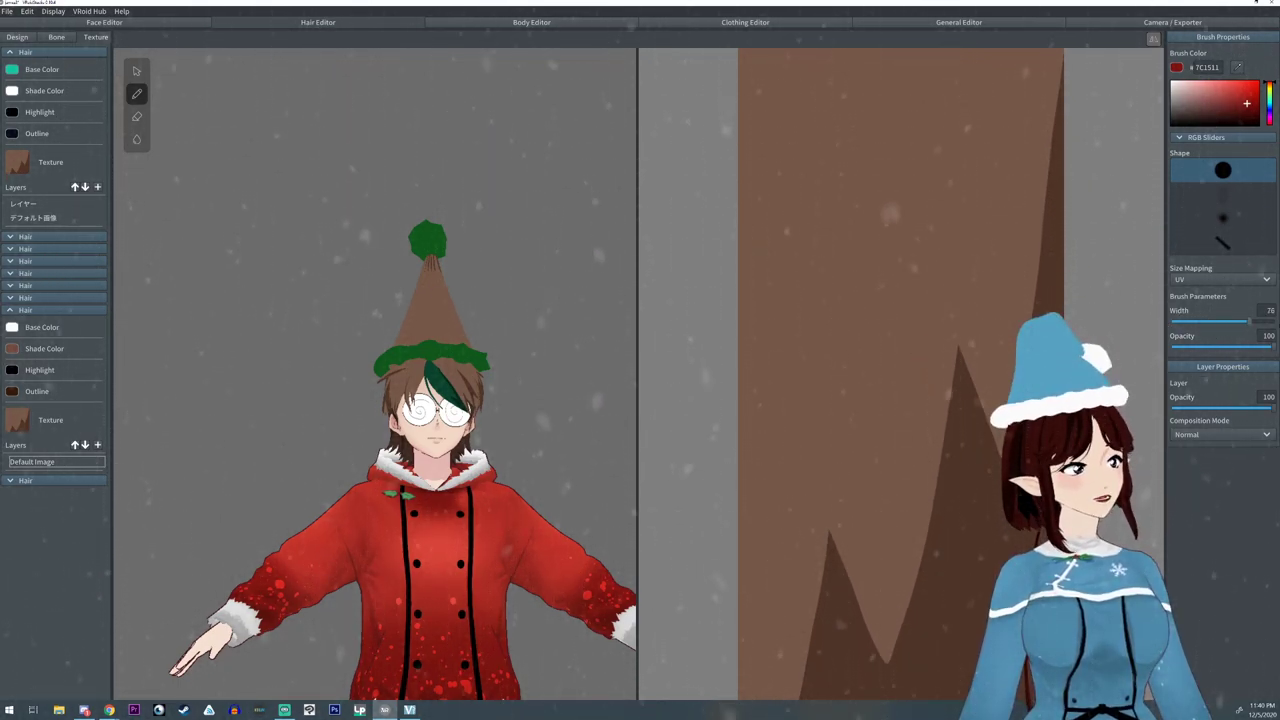
mouse_move(1023, 129)
mouse_down()
mouse_move(693, 138)
mouse_move(1091, 91)
mouse_move(1028, 60)
mouse_move(723, 80)
mouse_move(755, 490)
mouse_move(748, 685)
mouse_move(718, 680)
mouse_move(940, 690)
mouse_move(1035, 300)
mouse_move(1043, 88)
mouse_move(790, 225)
mouse_move(1010, 235)
mouse_move(790, 290)
mouse_move(880, 243)
mouse_move(940, 380)
mouse_move(680, 429)
mouse_move(940, 530)
mouse_move(910, 585)
mouse_move(902, 663)
mouse_up()
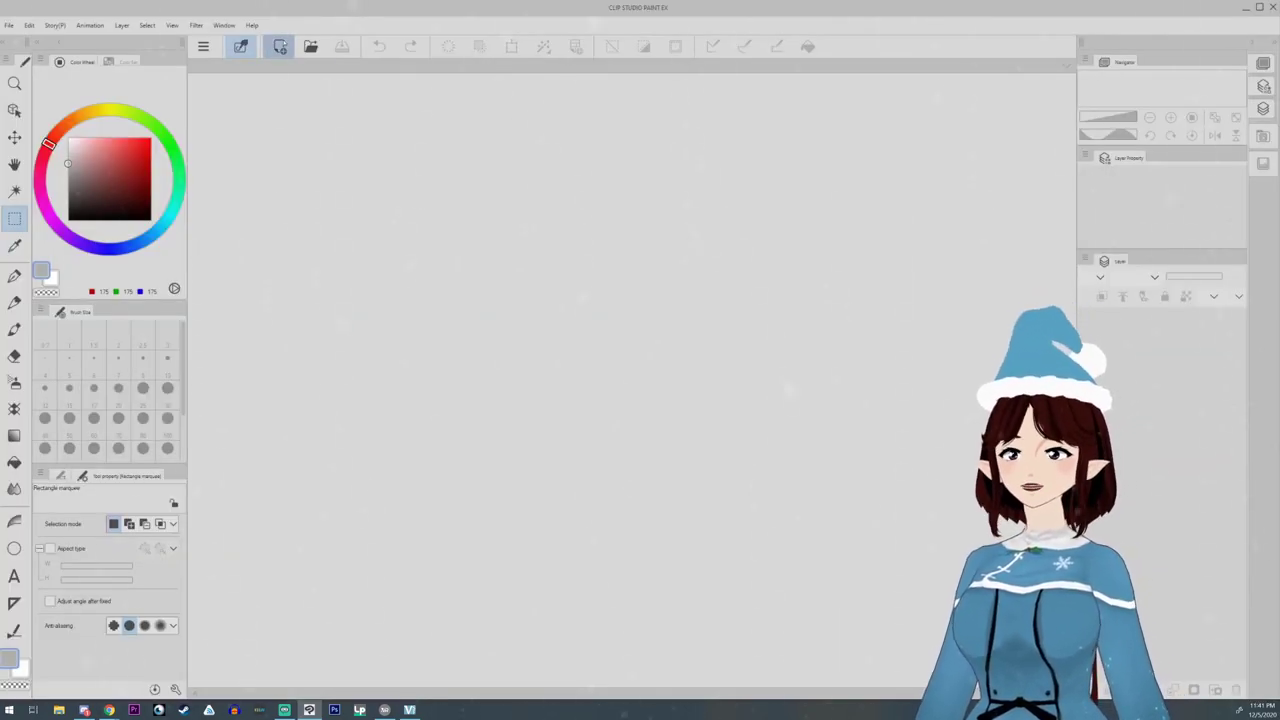
- Switch to Clip Studio Paint and open the black 512 x 1024 px hair texture PNG from the commissions folder
click(279, 46)
click(576, 326)
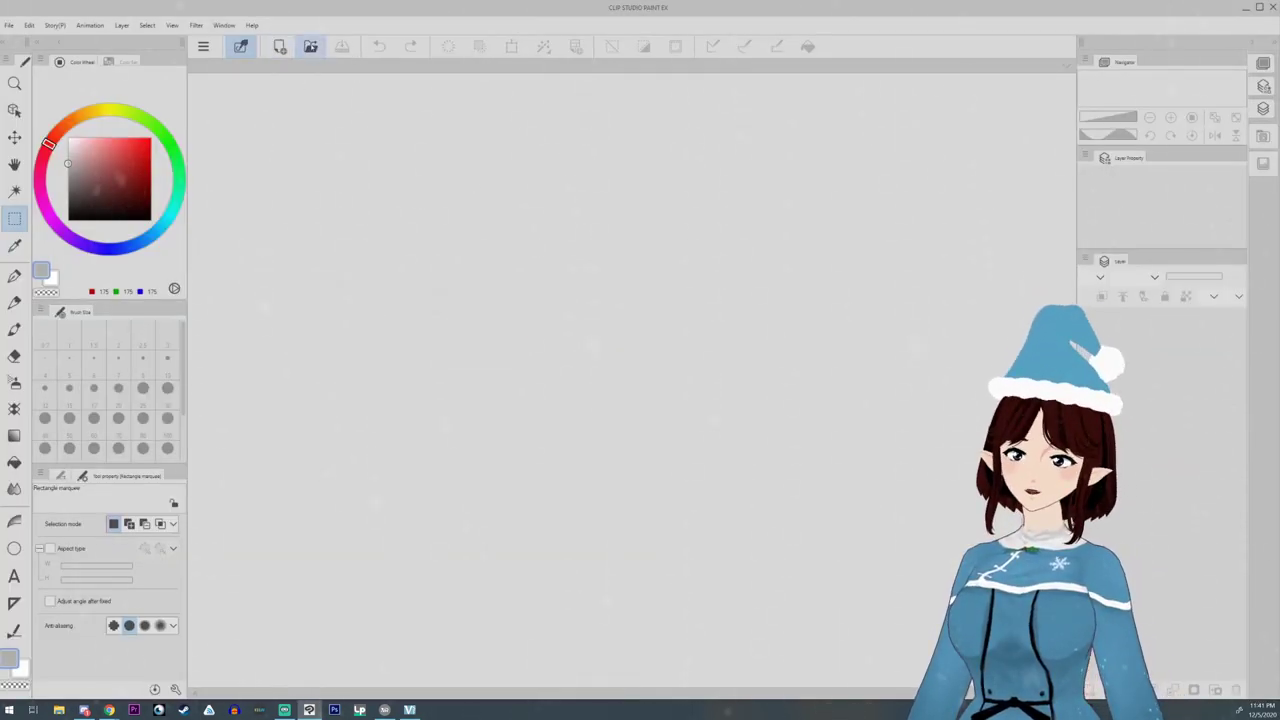
click(310, 46)
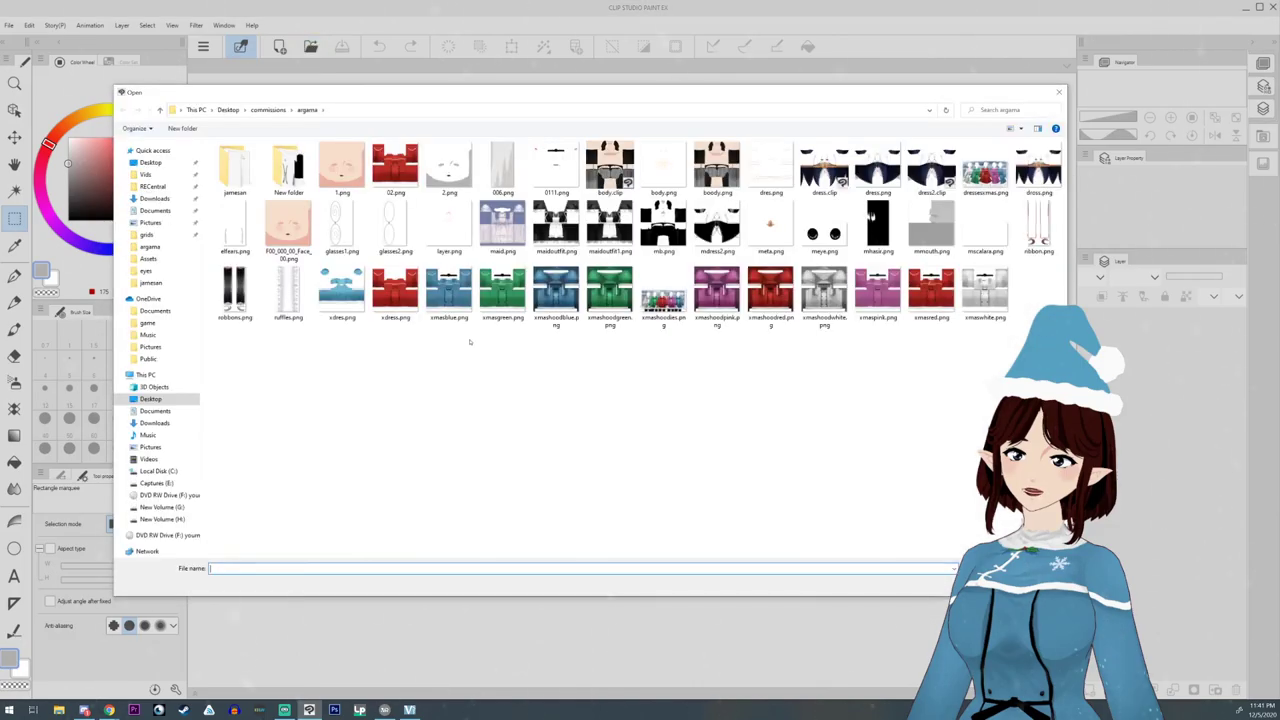
double_click(878, 224)
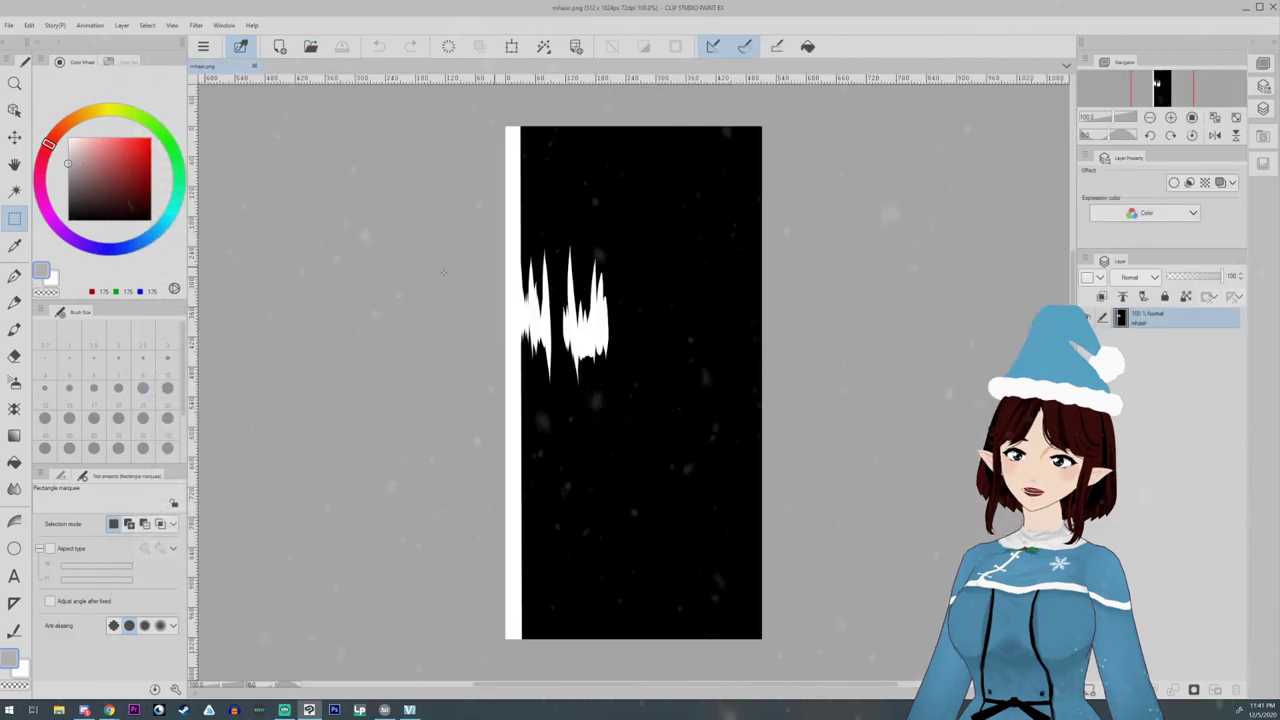
- Fill the hair texture canvas with dark red and add a new layer above it
click(127, 169)
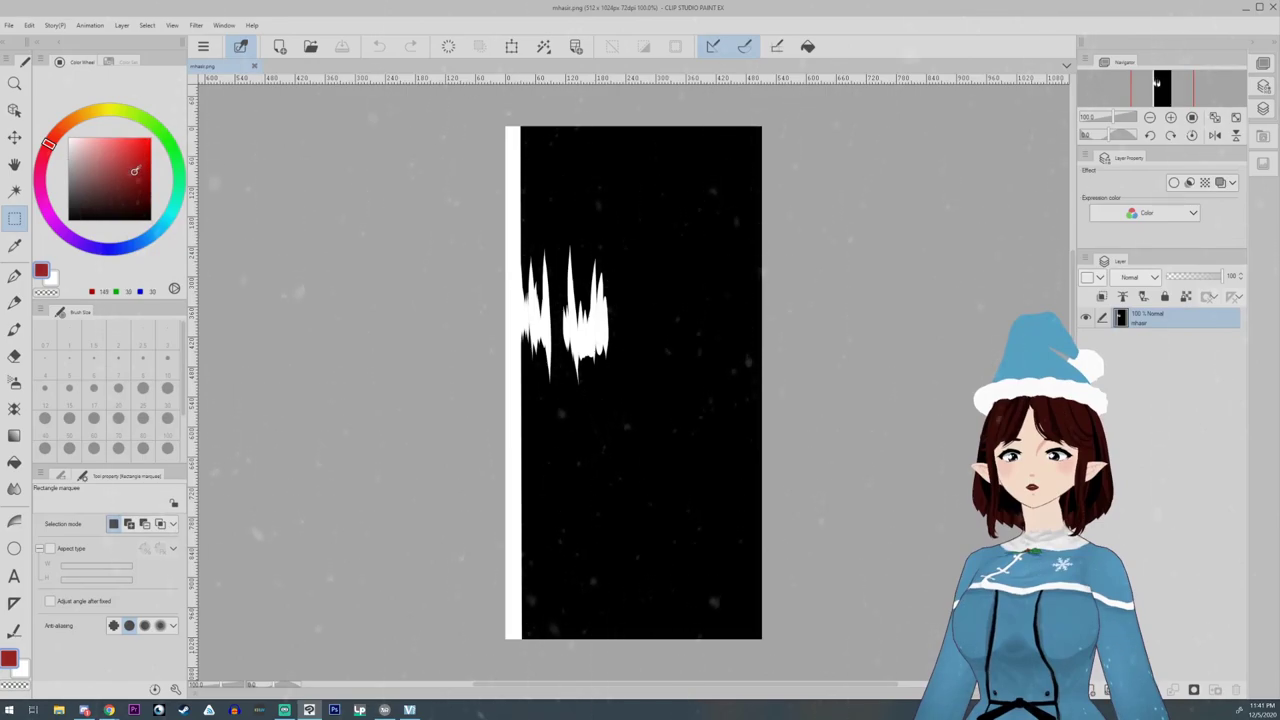
click(808, 46)
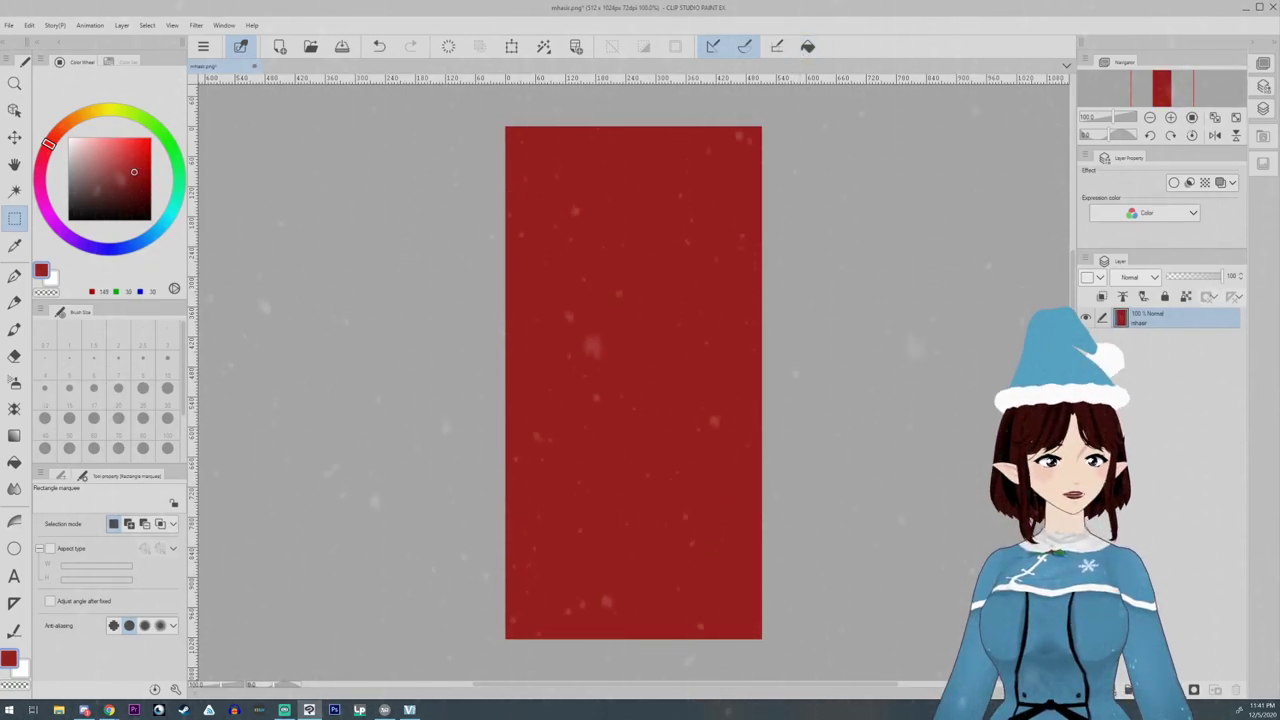
mouse_move(384, 710)
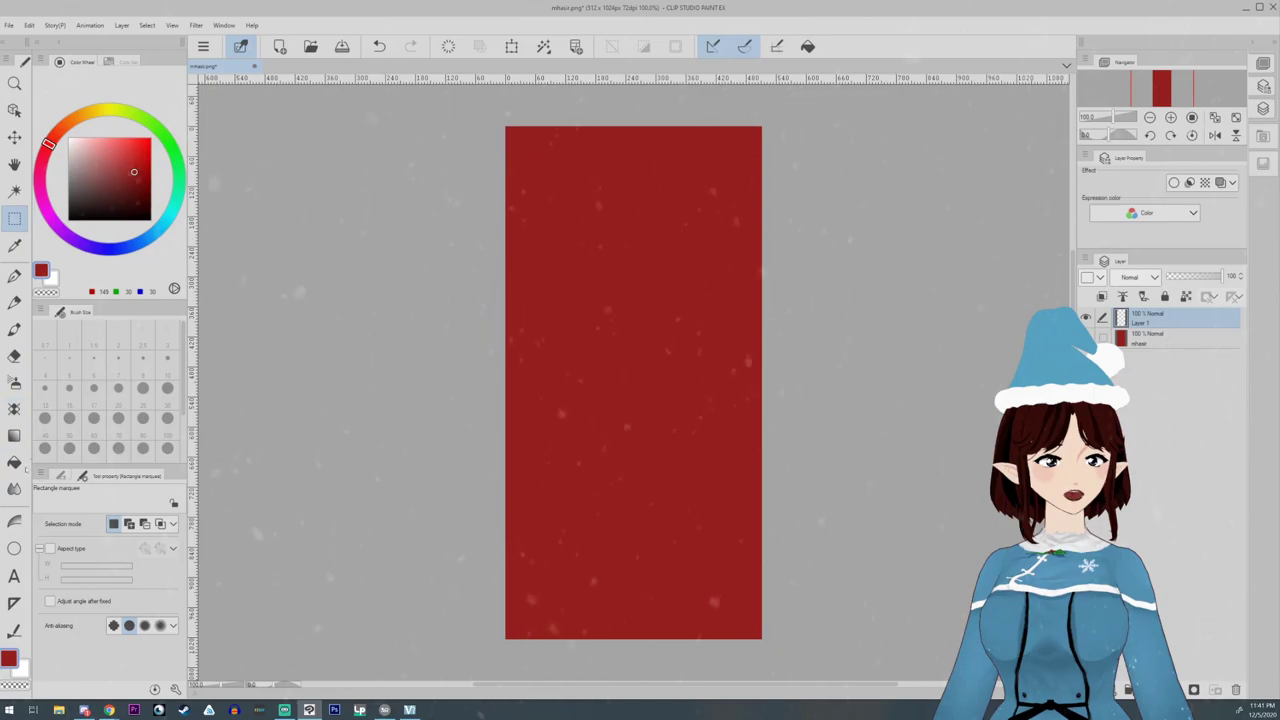
- Draw a vertical gradient on the new layer from dark red at the bottom to lighter red (211, 72, 72) at the top
click(14, 435)
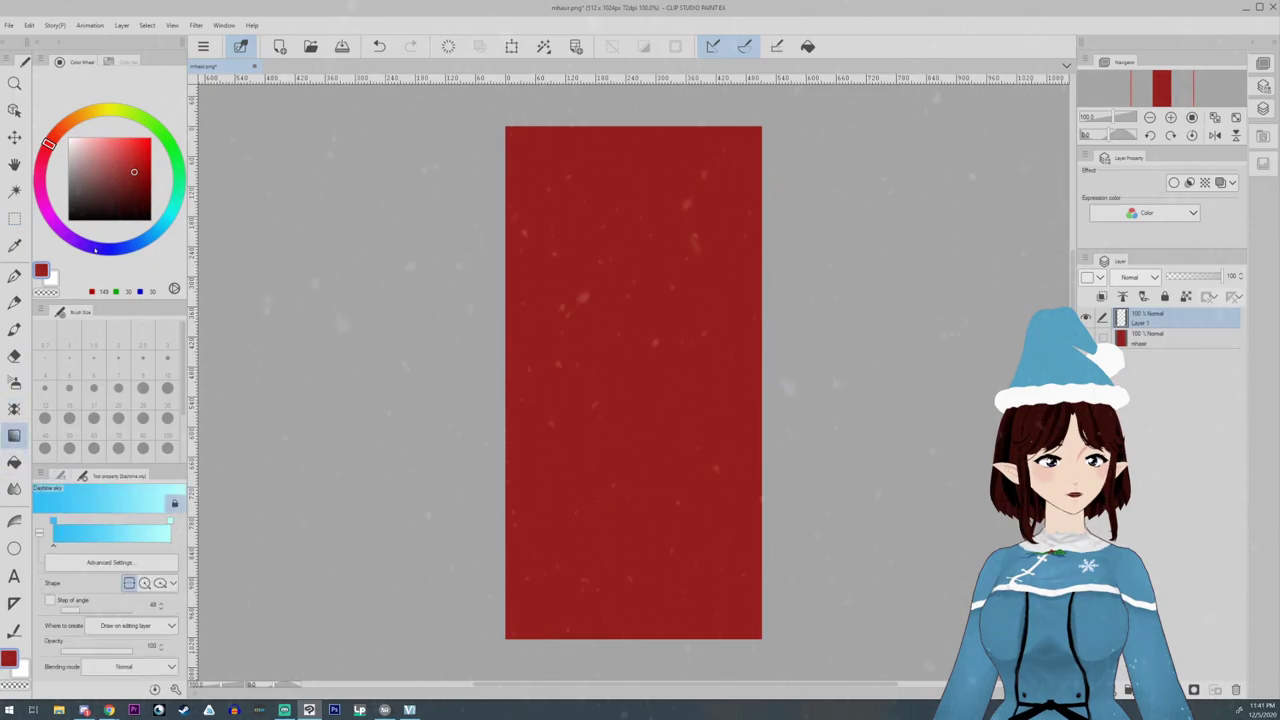
click(55, 519)
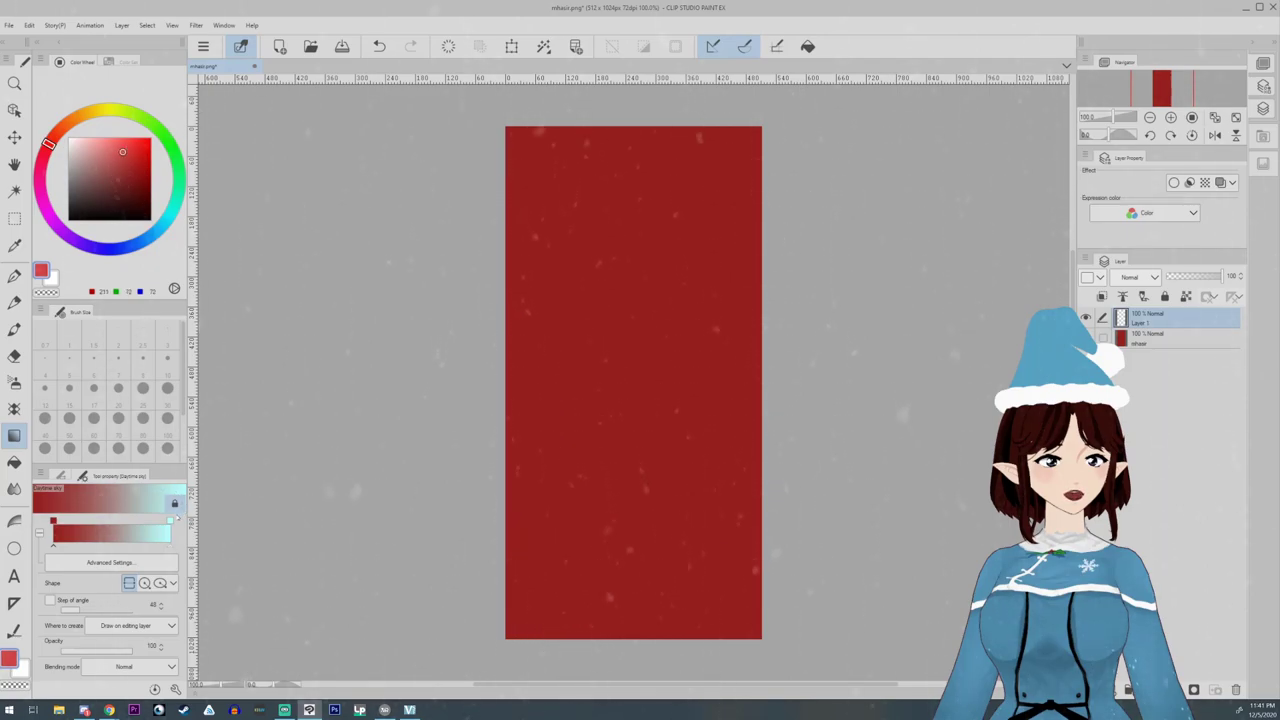
click(172, 519)
drag(597, 305, 618, 145)
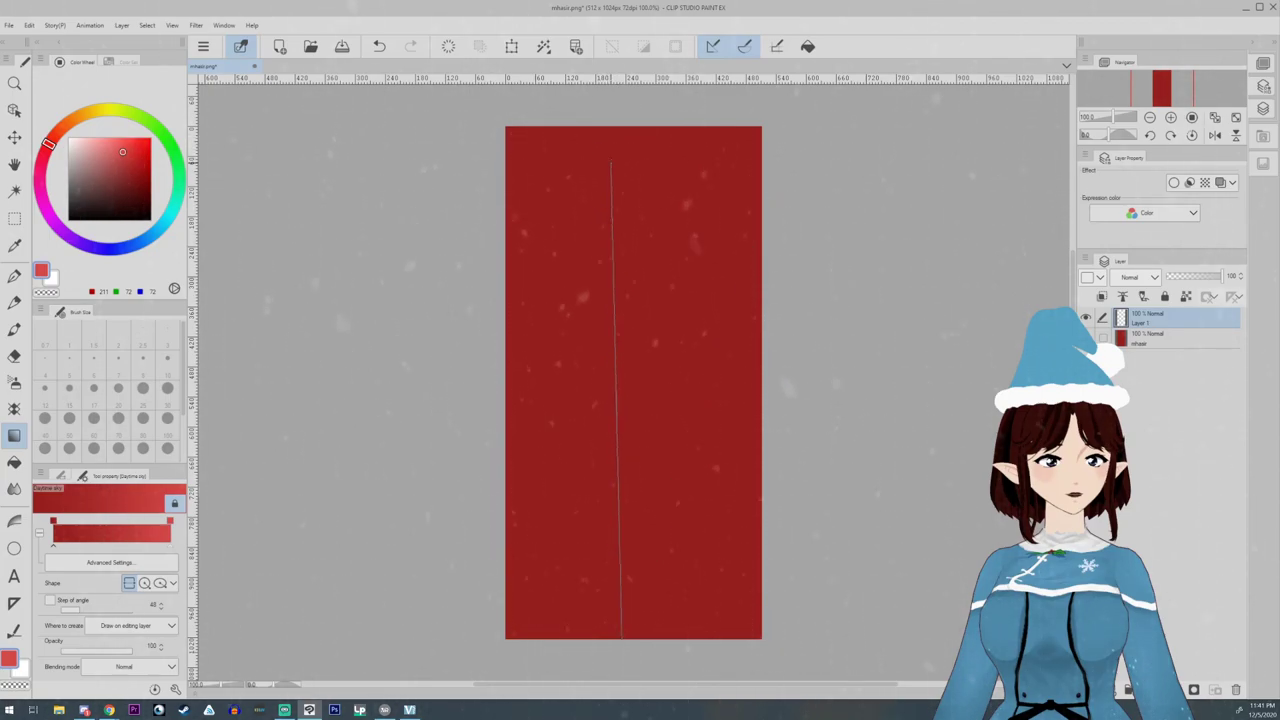
drag(621, 149, 620, 147)
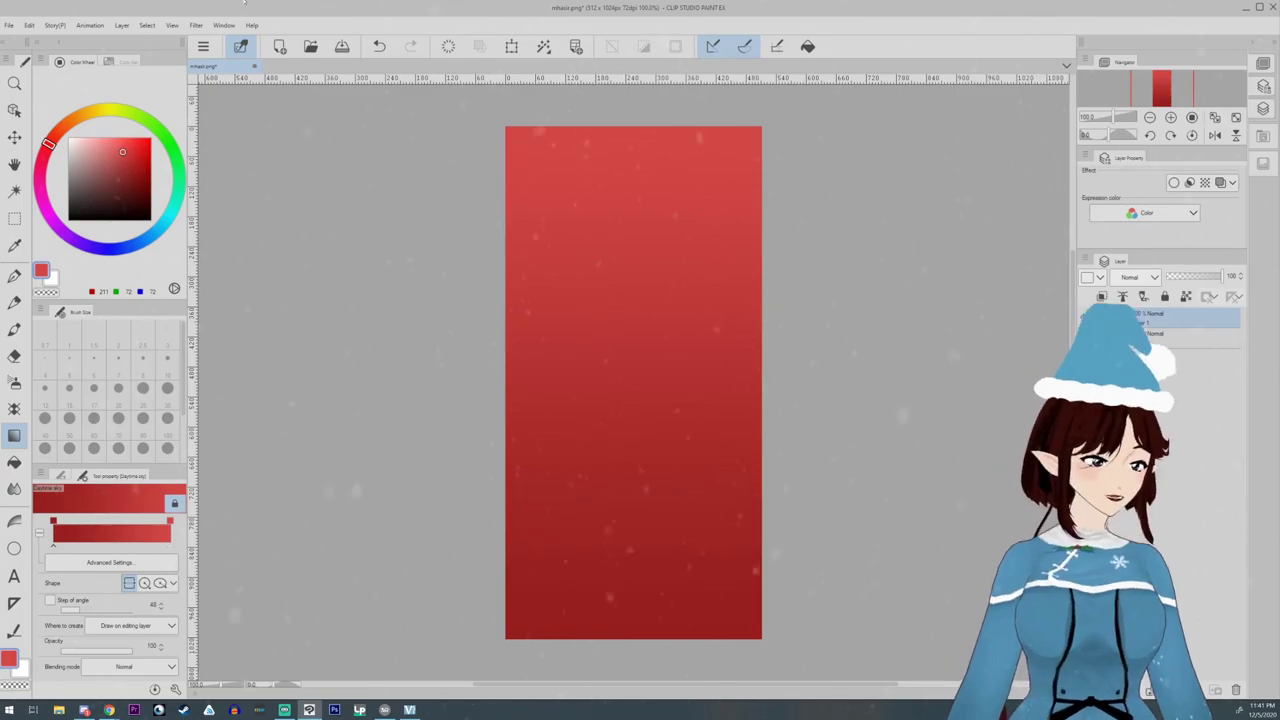
- Export the gradient canvas as a single-layer PNG named xmashat in the current folder, keeping the default export settings
click(10, 25)
mouse_move(100, 200)
click(240, 234)
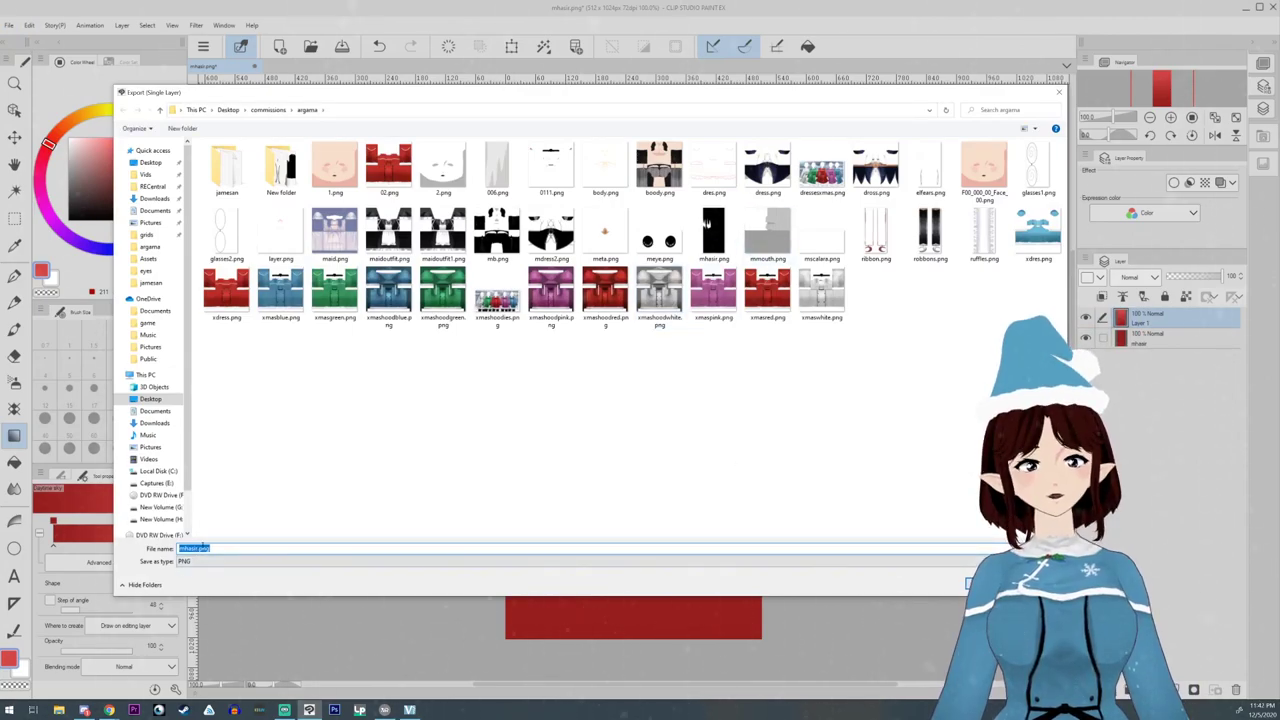
text(xmashat)
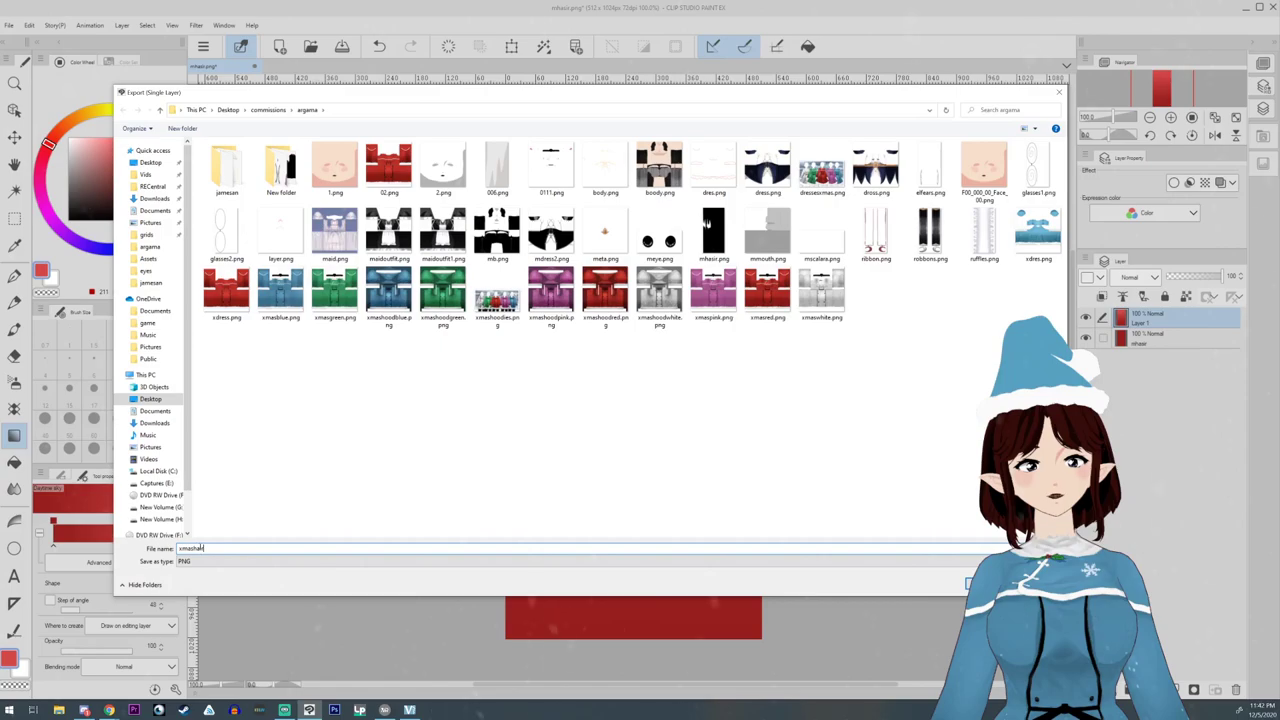
key(Return)
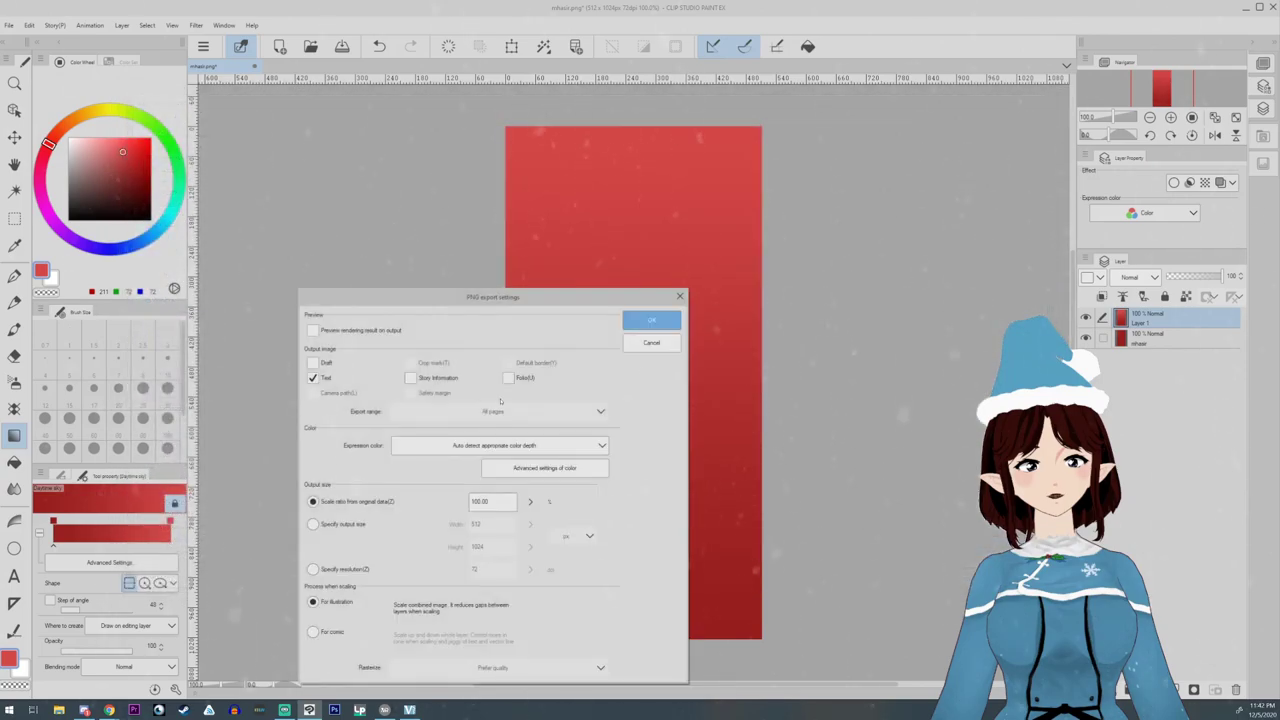
click(652, 321)
- Switch to VRoid Studio, add a new layer to the hat cone's texture and import the xmashat image into it
click(384, 710)
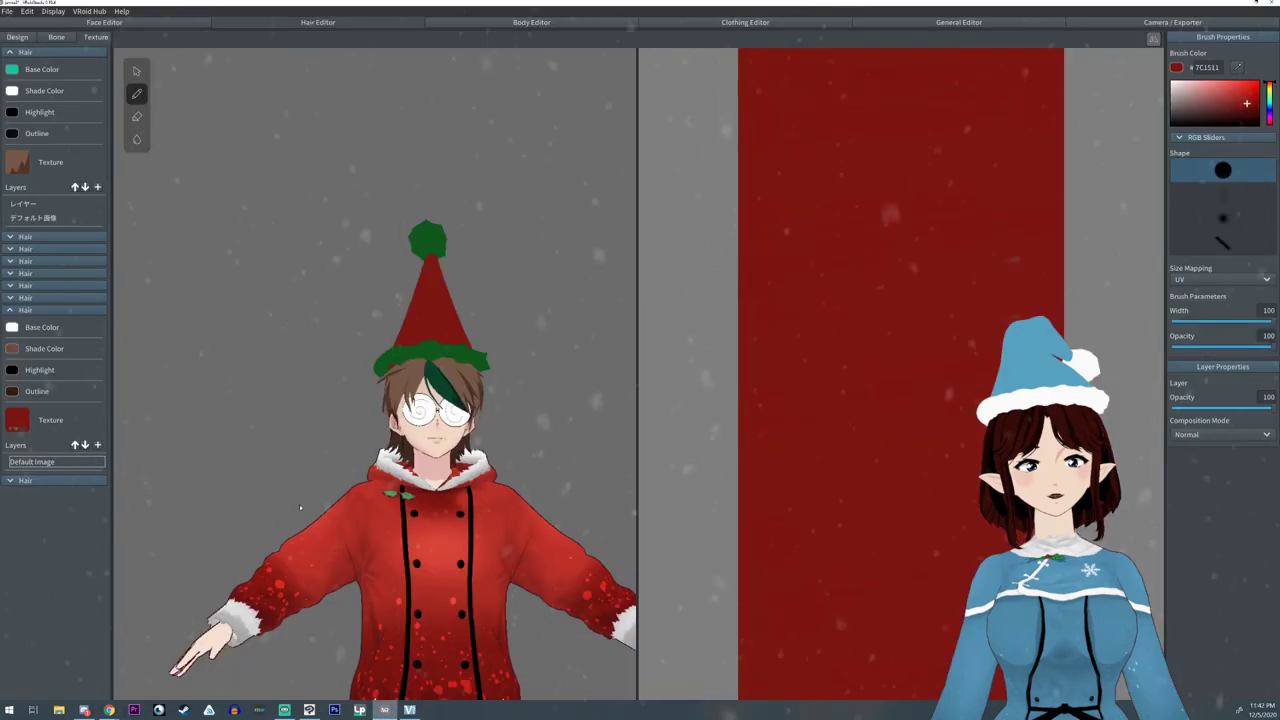
click(98, 445)
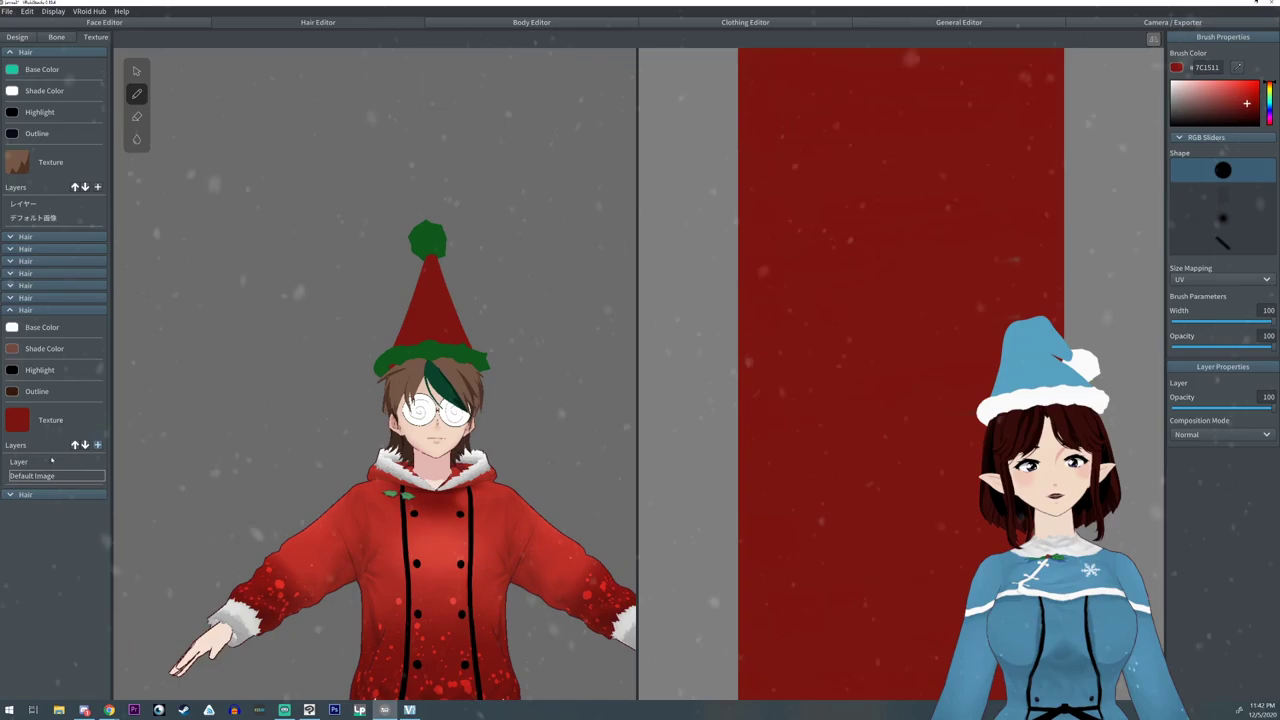
right_click(40, 461)
click(56, 432)
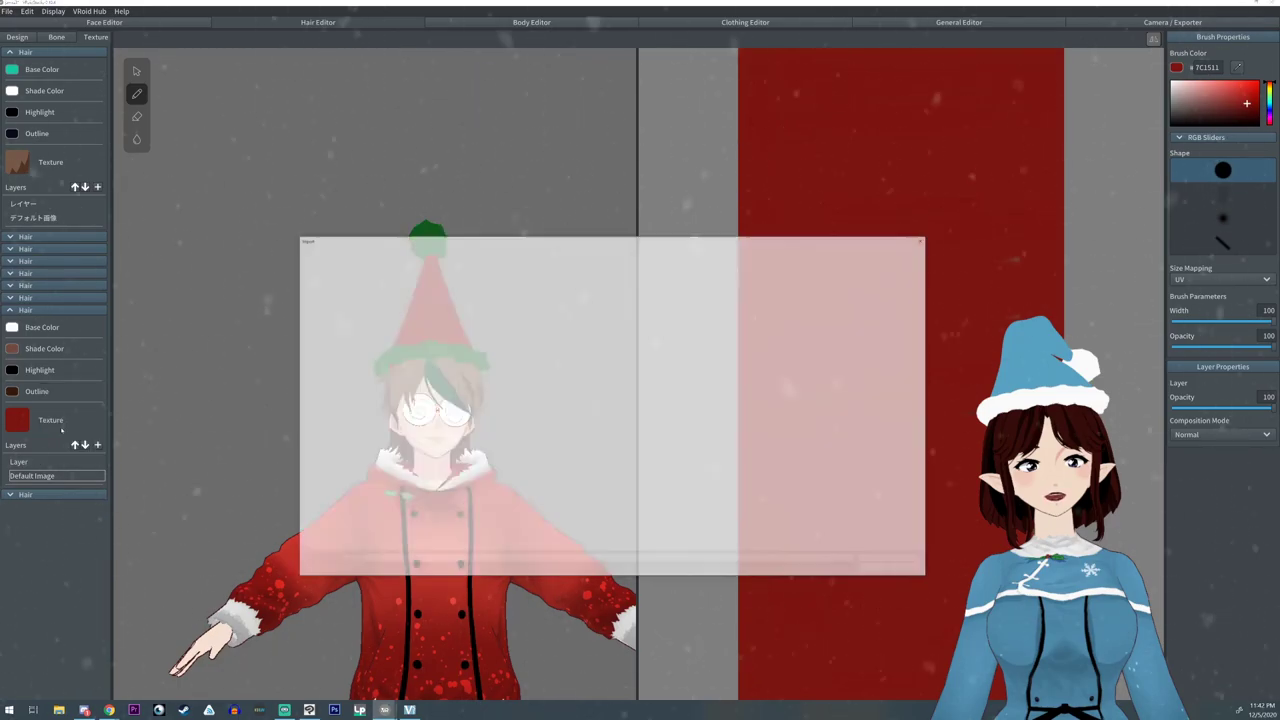
double_click(478, 366)
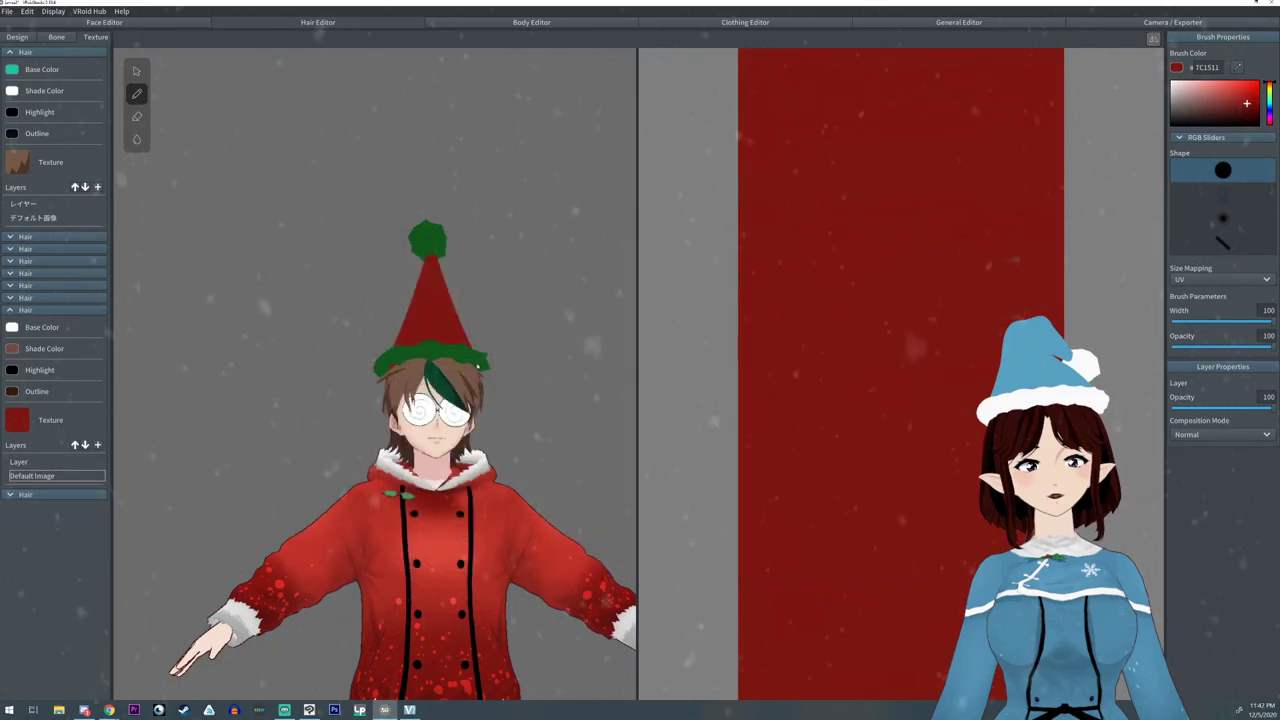
right_drag(480, 368, 498, 388)
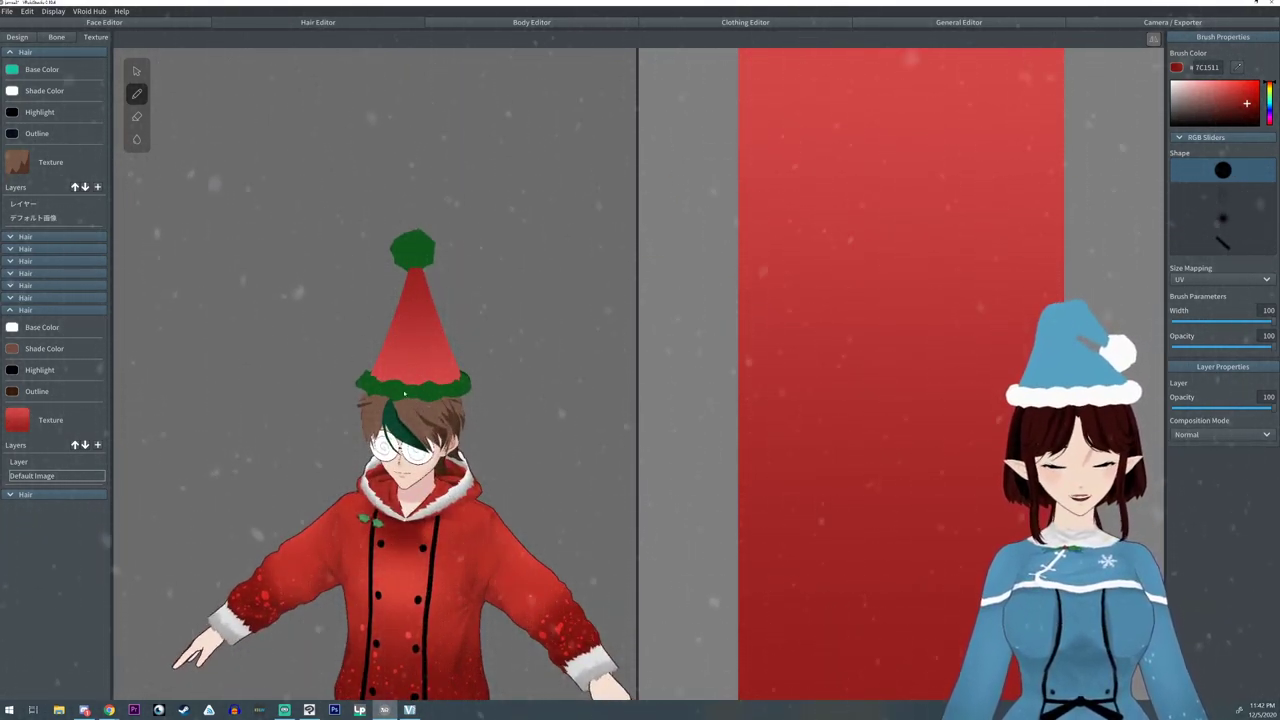
right_drag(551, 346, 554, 341)
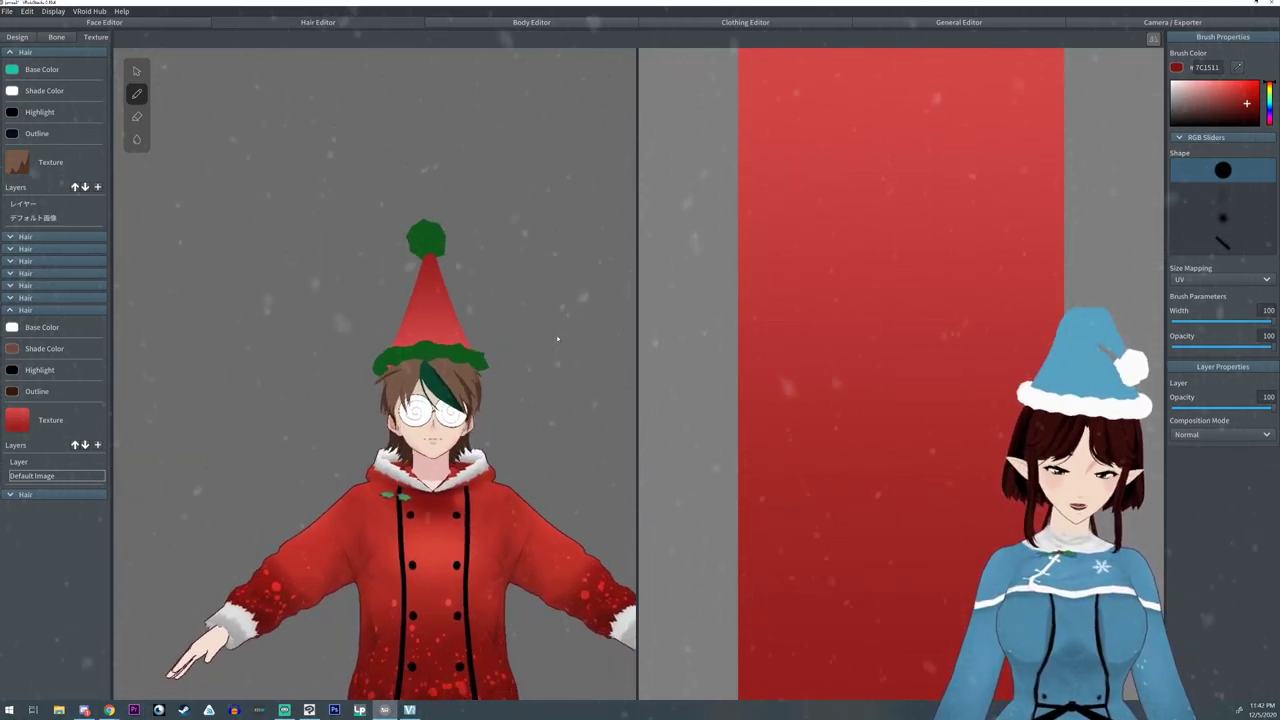
mouse_move(290, 382)
right_down()
mouse_move(450, 358)
mouse_move(288, 376)
right_up()
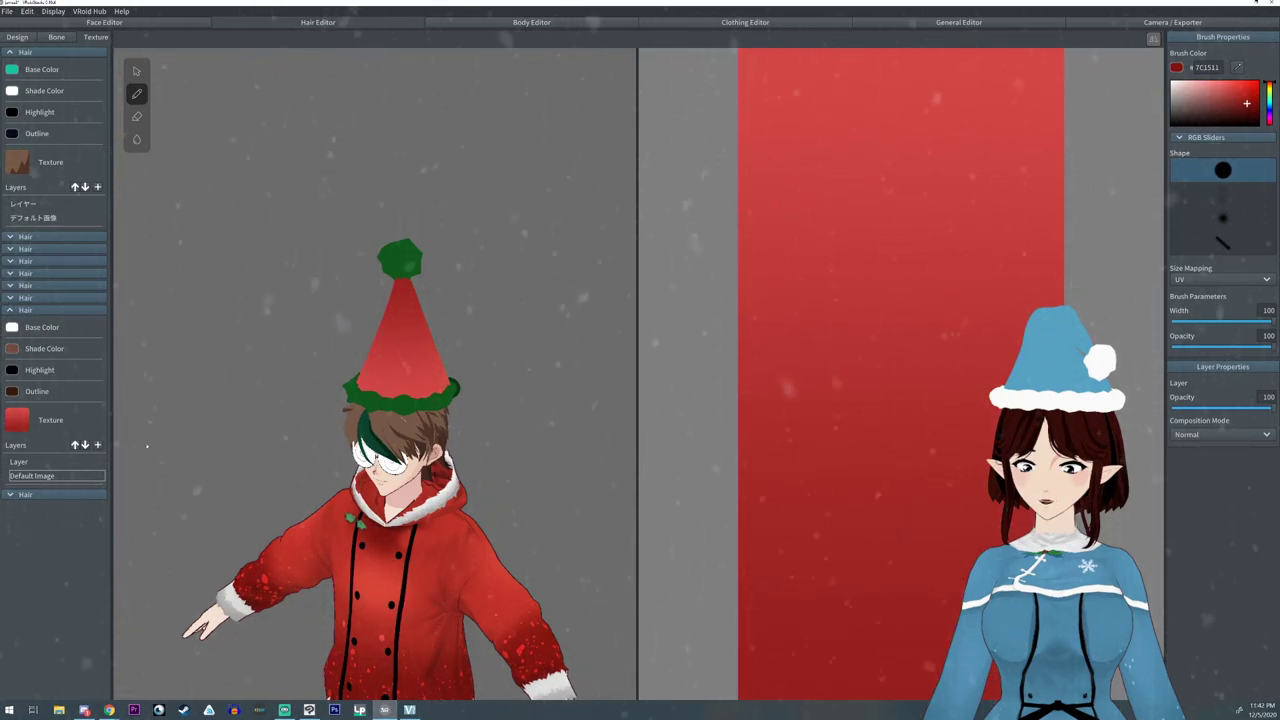
- Try a dark red brush stroke across the upper part of the cone's new texture layer, and undo it
click(30, 461)
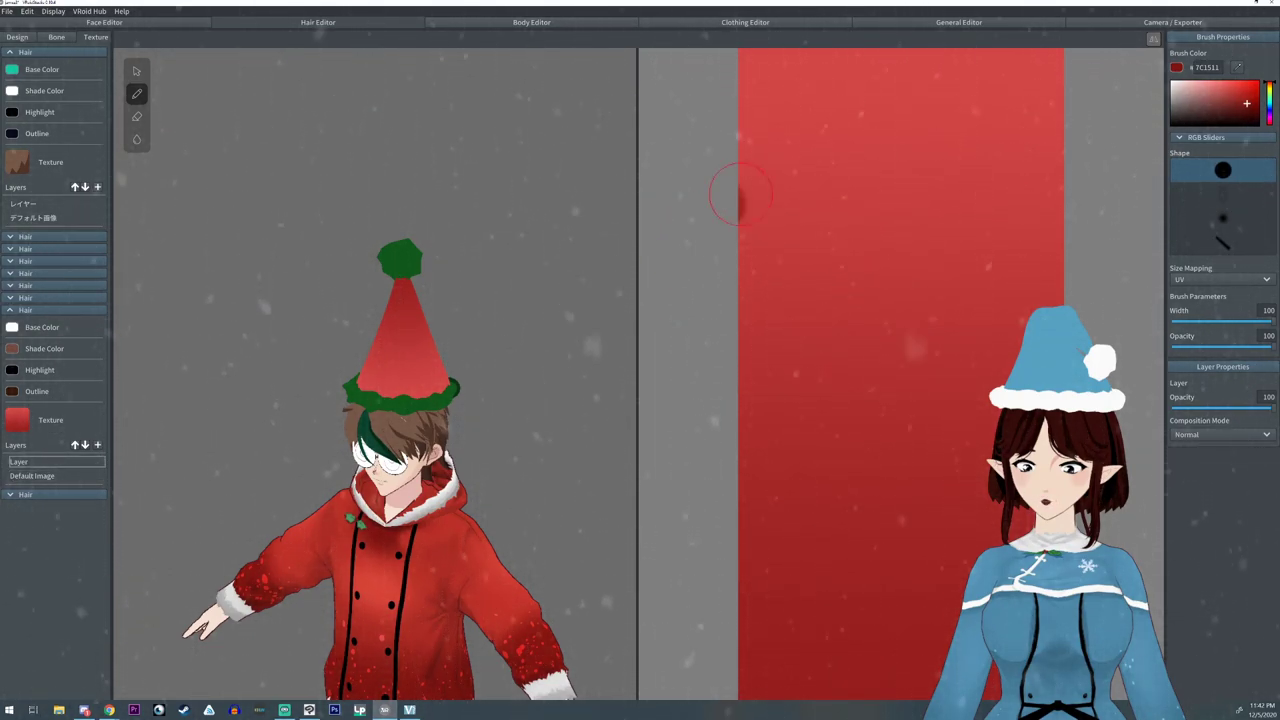
drag(718, 203, 930, 118)
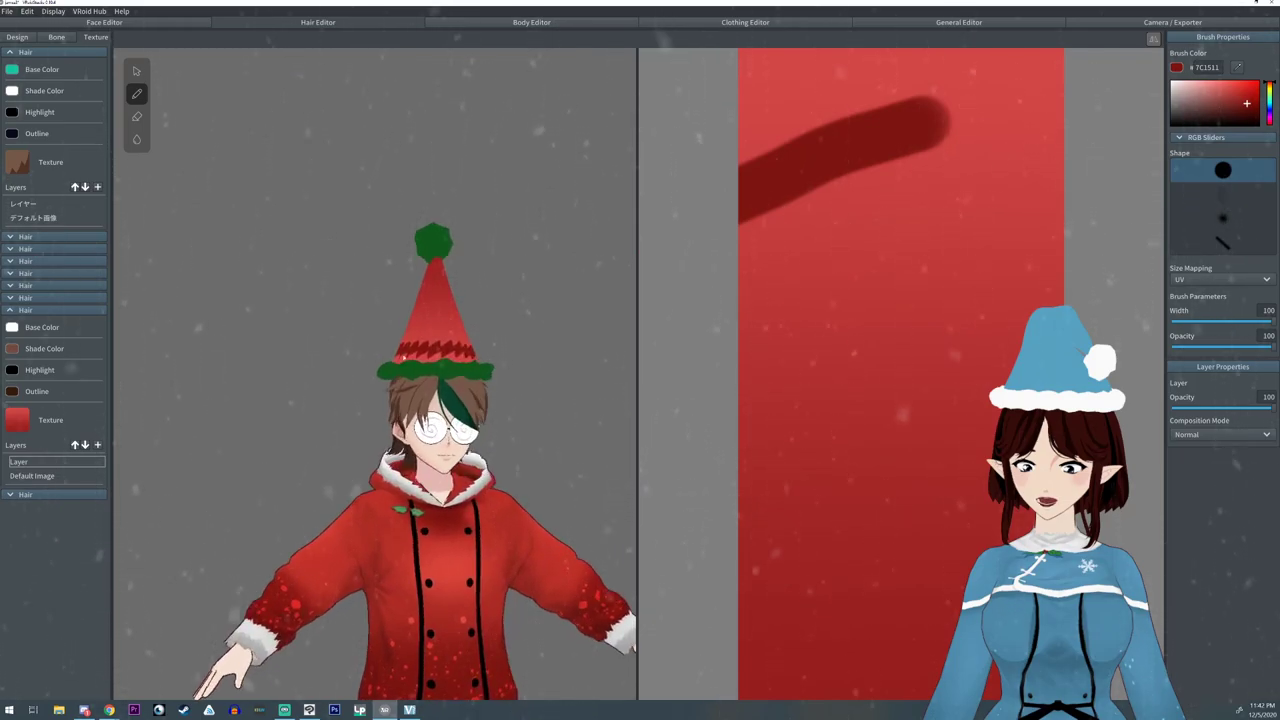
right_drag(495, 357, 489, 357)
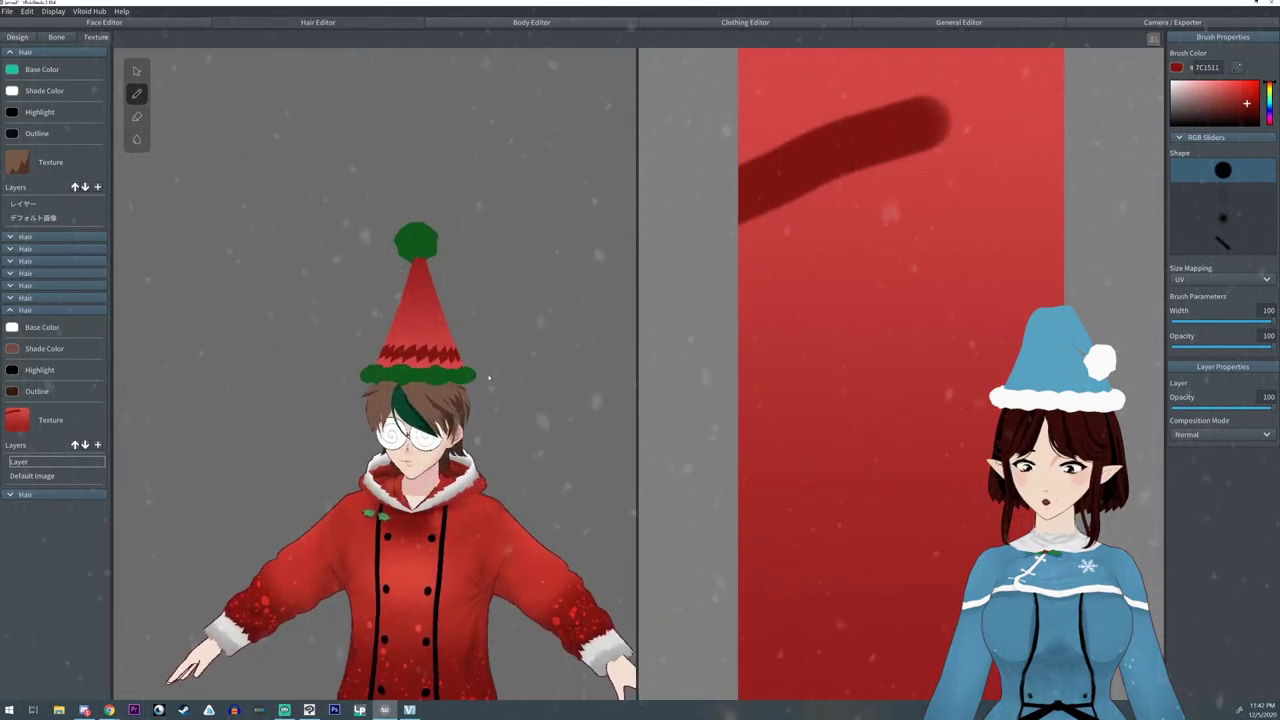
key(ctrl+z)
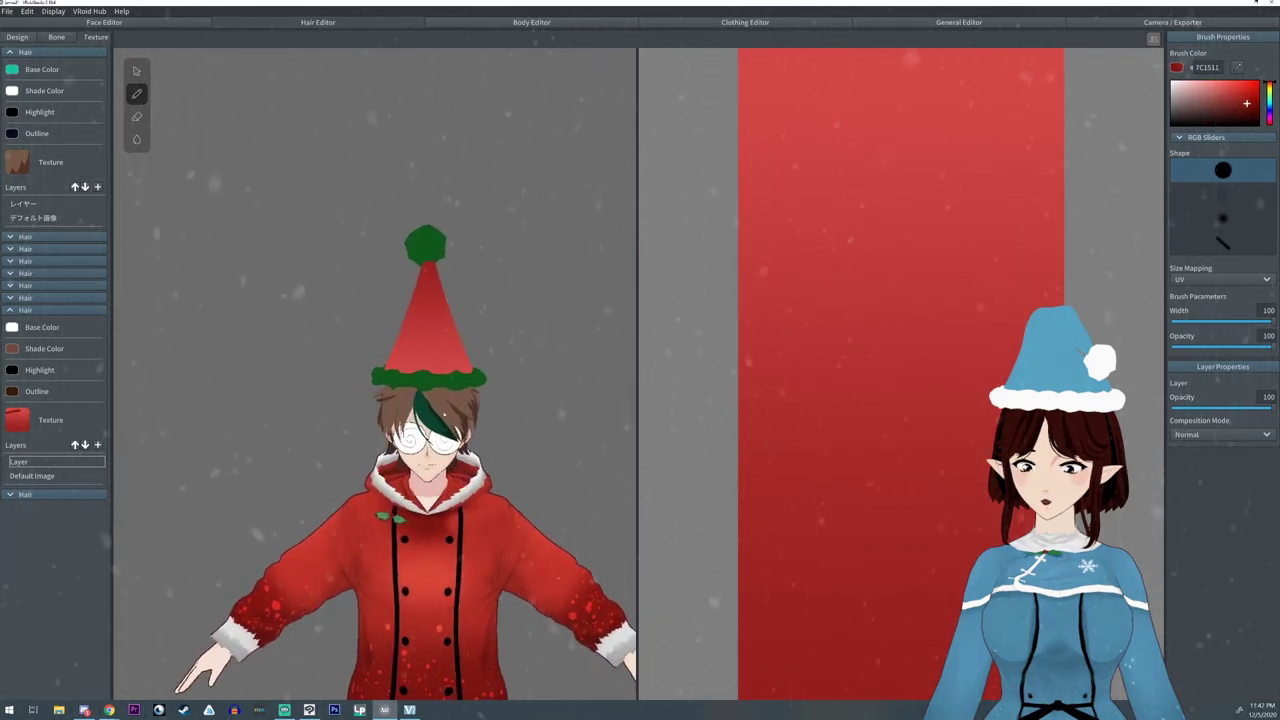
- Set the base color of the brim and pompom material to white #FFFFFF and select its default image layer
click(71, 496)
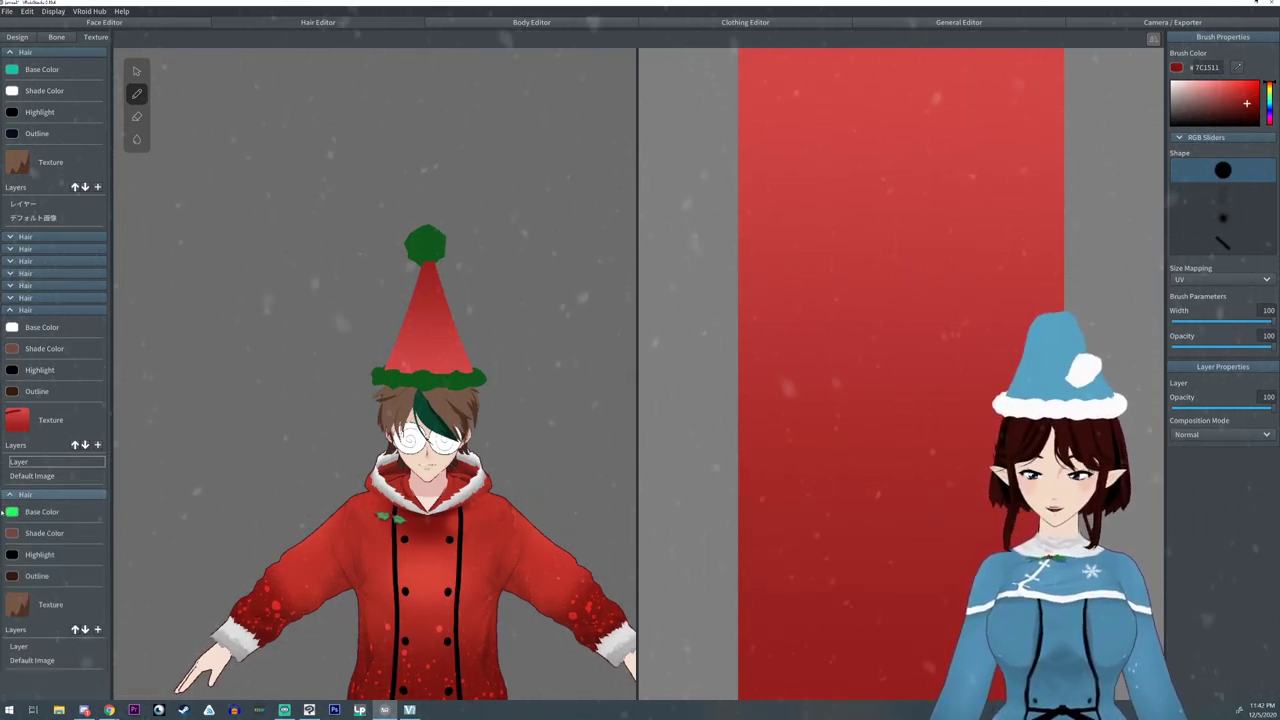
click(14, 514)
drag(40, 482, 22, 446)
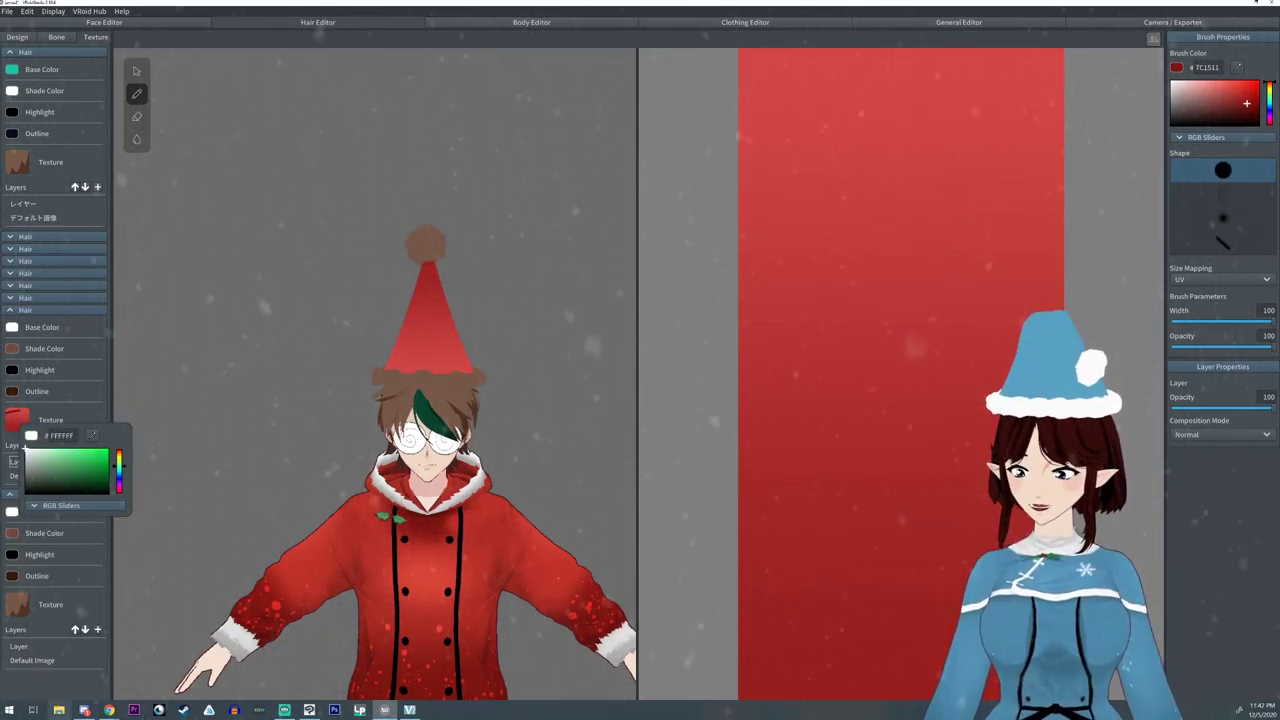
click(46, 662)
click(40, 660)
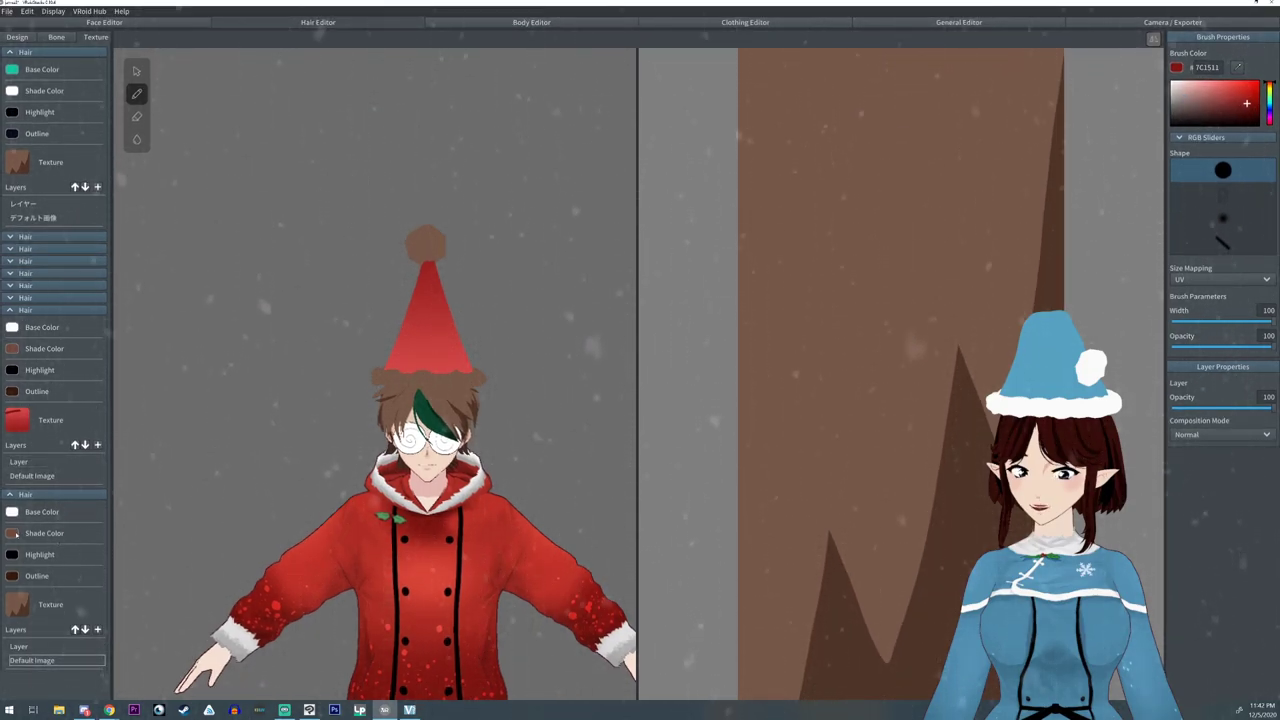
- Set the shade color of both the brim and pompom material and the cone material to white #FFFFFF
click(11, 533)
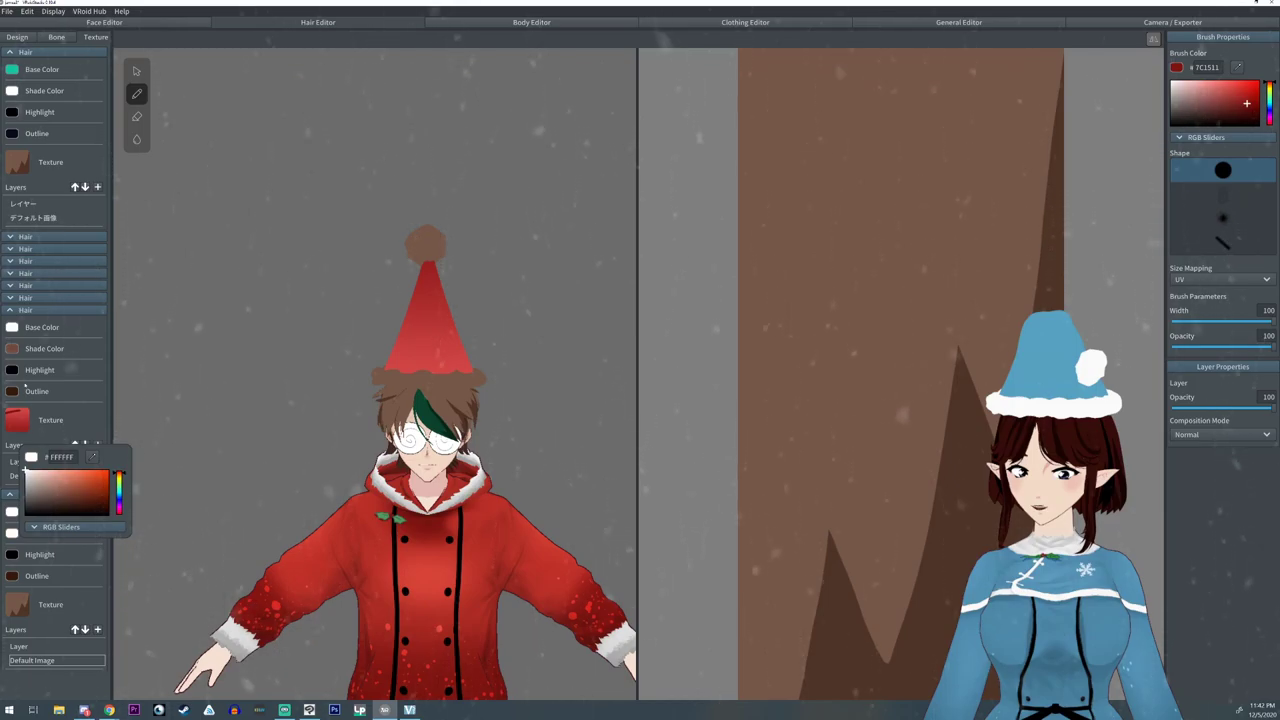
click(11, 349)
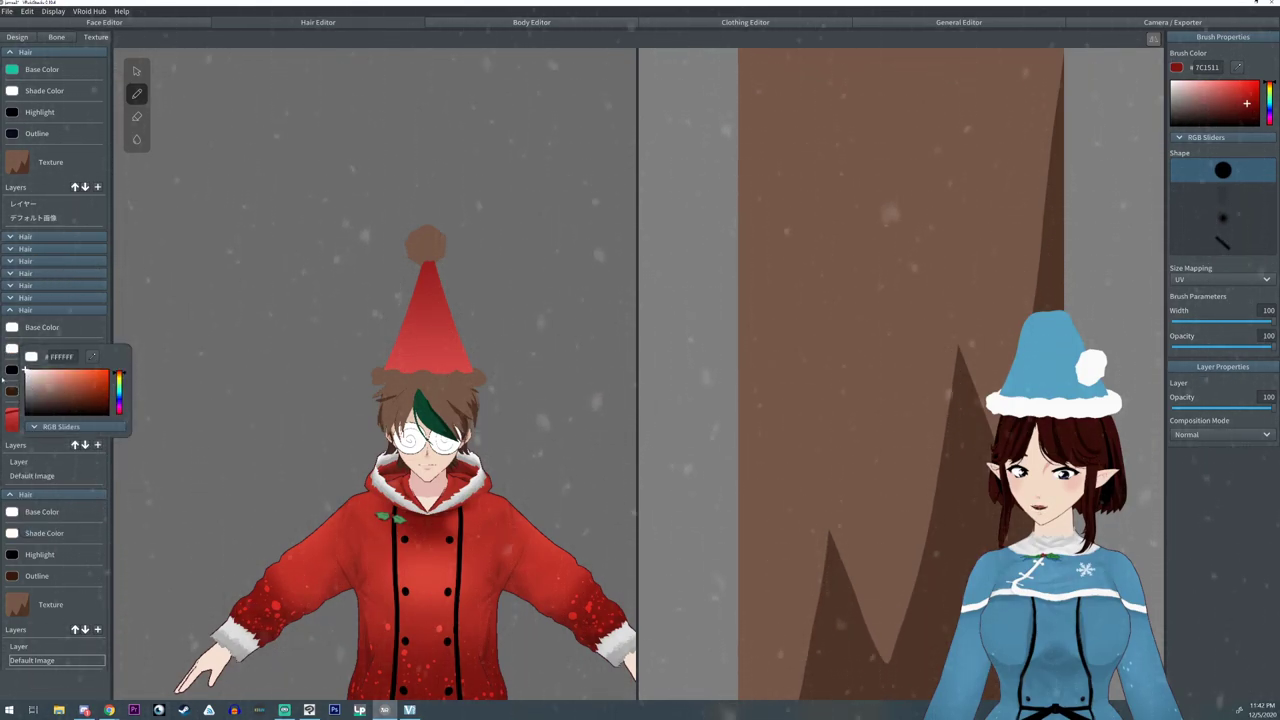
click(247, 383)
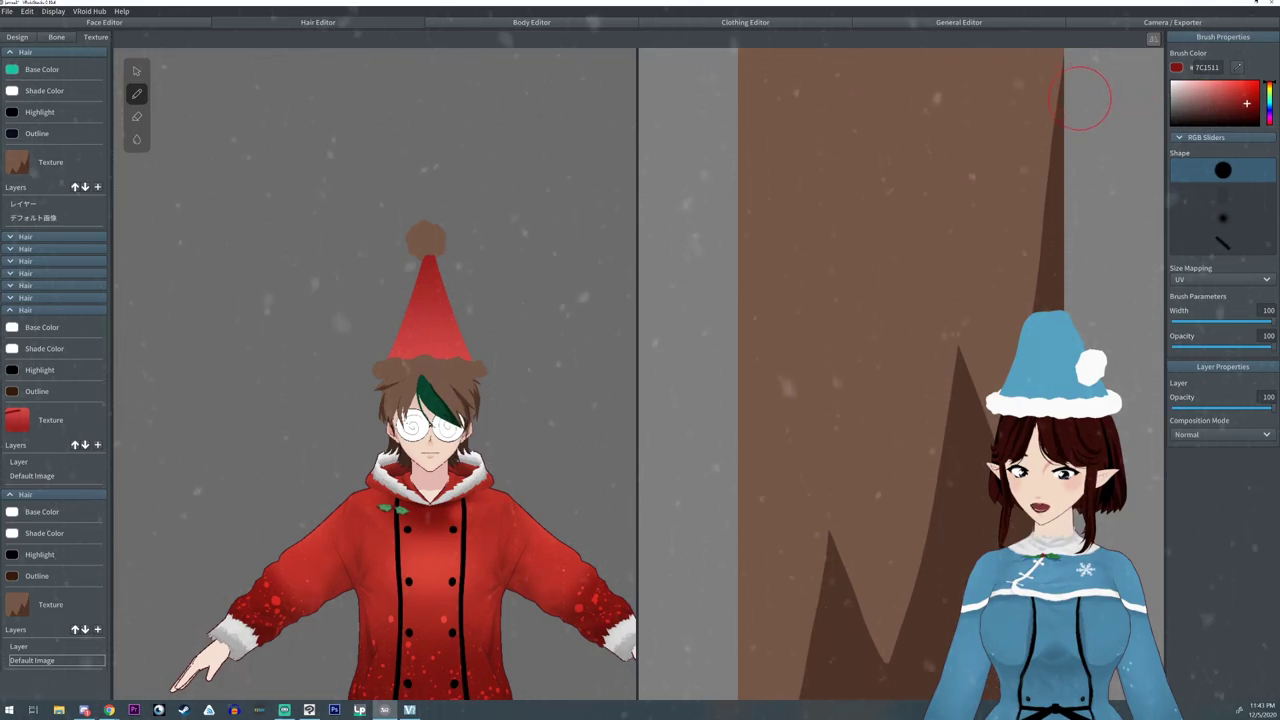
- Pick white #FFFFFF as the brush color and paint over the brim and pompom's entire default texture image
drag(1080, 97, 758, 172)
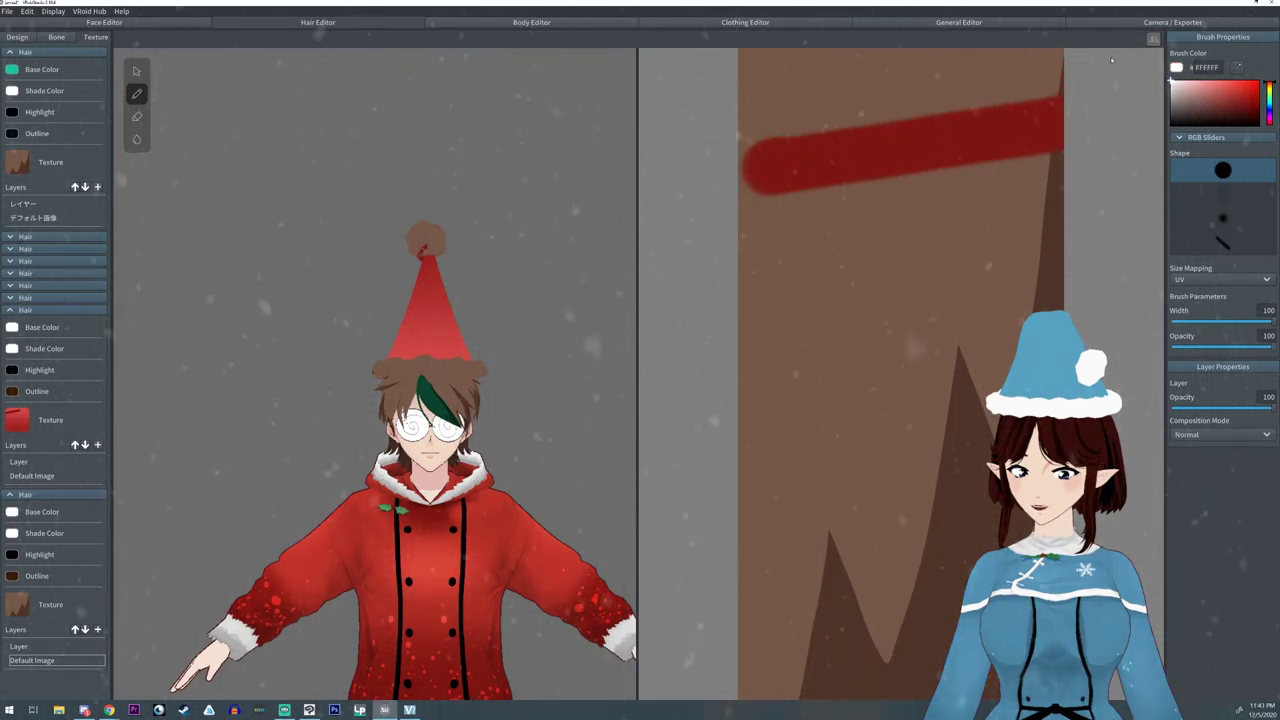
mouse_move(1060, 105)
mouse_down()
mouse_move(745, 140)
mouse_move(990, 70)
mouse_move(780, 65)
mouse_move(760, 277)
mouse_move(851, 209)
mouse_move(838, 222)
mouse_up()
mouse_move(1066, 170)
mouse_down()
mouse_move(723, 249)
mouse_move(1109, 211)
mouse_move(1045, 165)
mouse_move(1045, 290)
mouse_up()
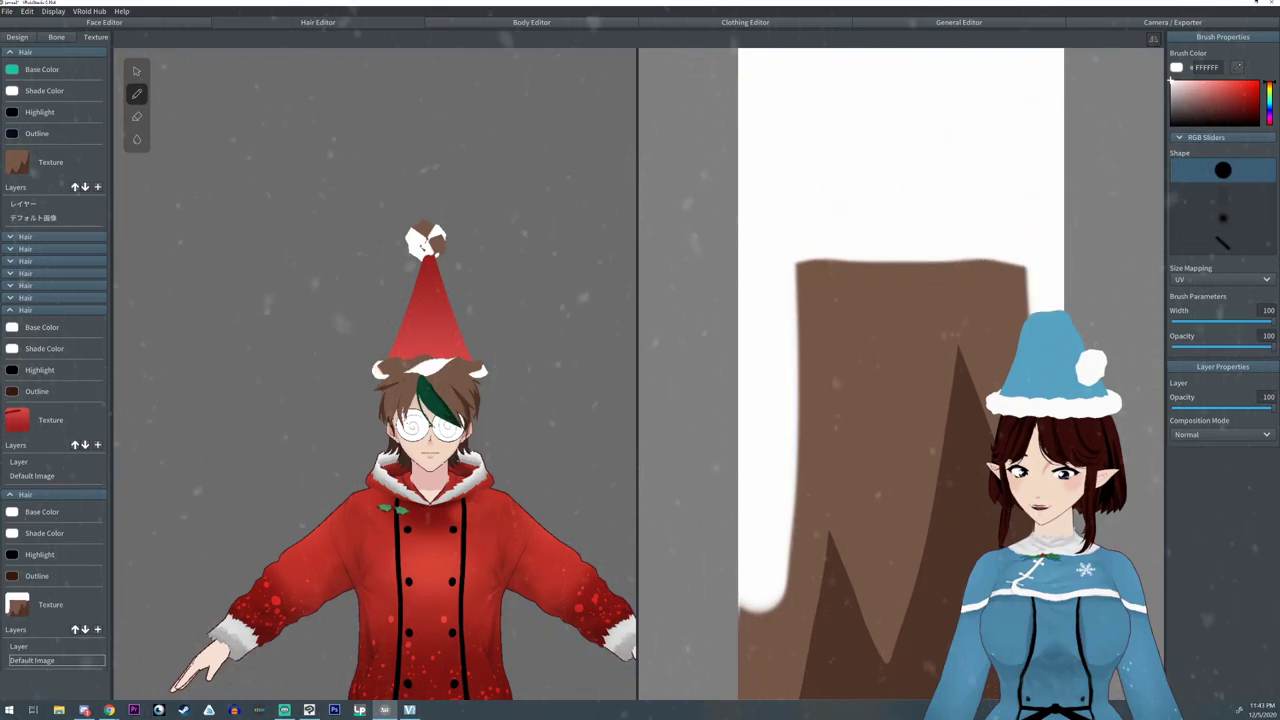
mouse_move(795, 714)
mouse_down()
mouse_move(750, 665)
mouse_move(940, 652)
mouse_move(745, 620)
mouse_move(782, 594)
mouse_move(951, 571)
mouse_move(1010, 528)
mouse_move(880, 500)
mouse_move(1078, 370)
mouse_move(989, 306)
mouse_move(703, 266)
mouse_up()
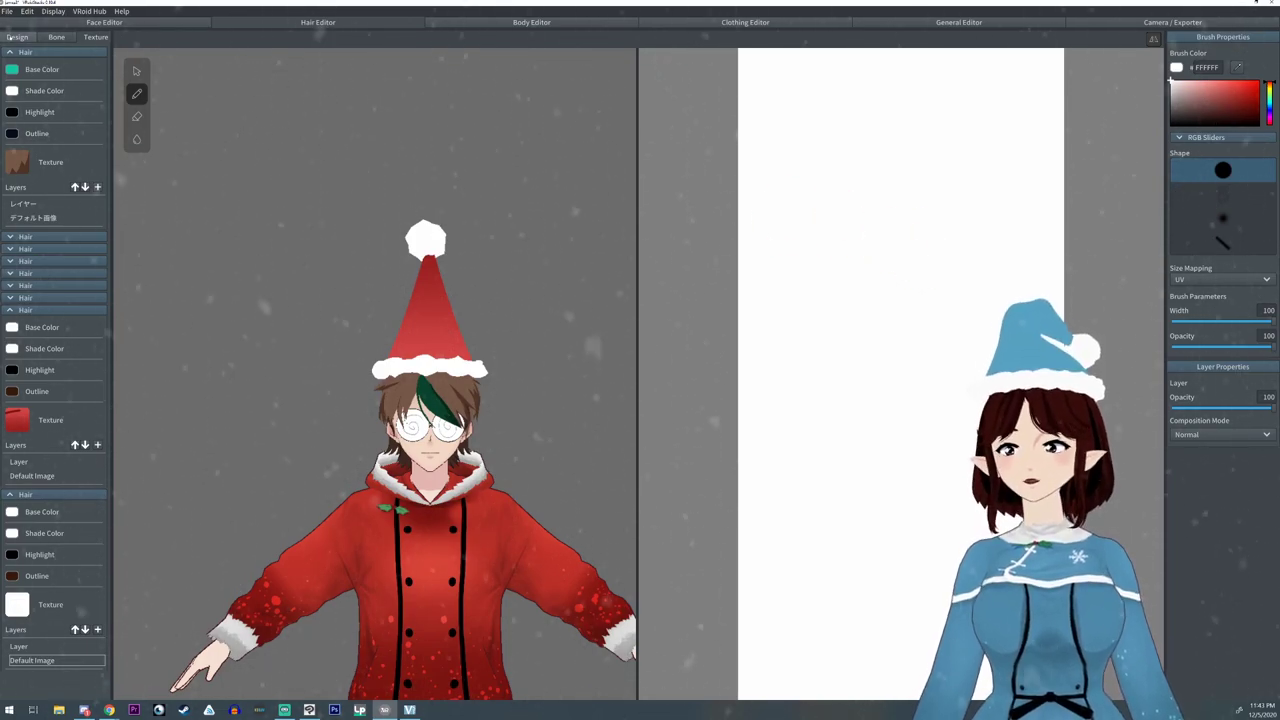
- Return to the hair design, select the white brim and raise the second point of its Fluffy curve
mouse_move(378, 165)
right_down()
mouse_move(486, 165)
mouse_move(399, 158)
right_up()
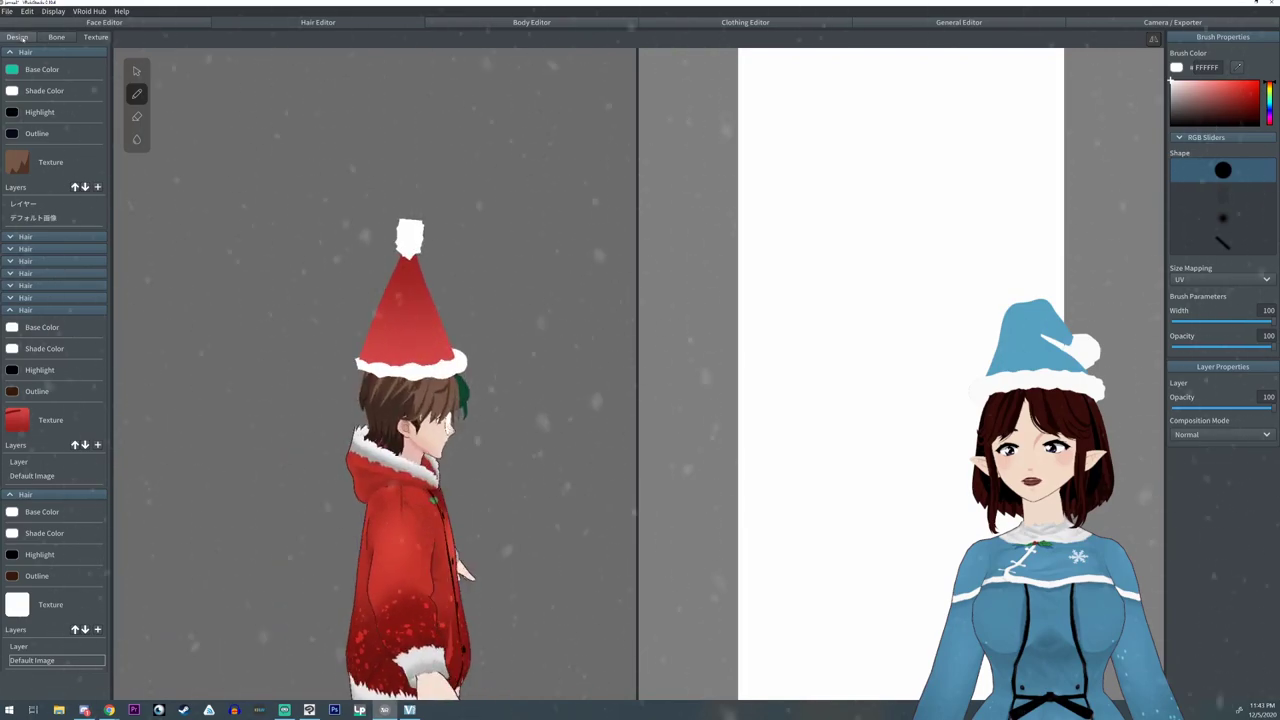
click(17, 37)
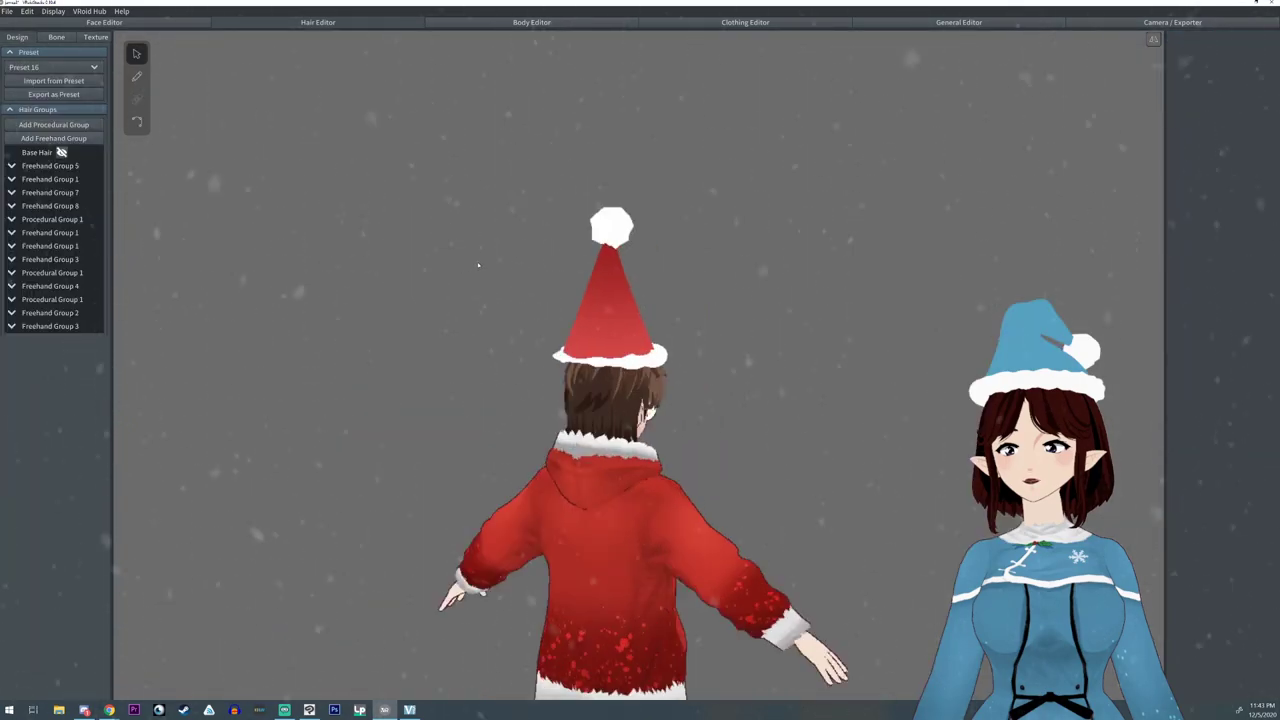
click(61, 152)
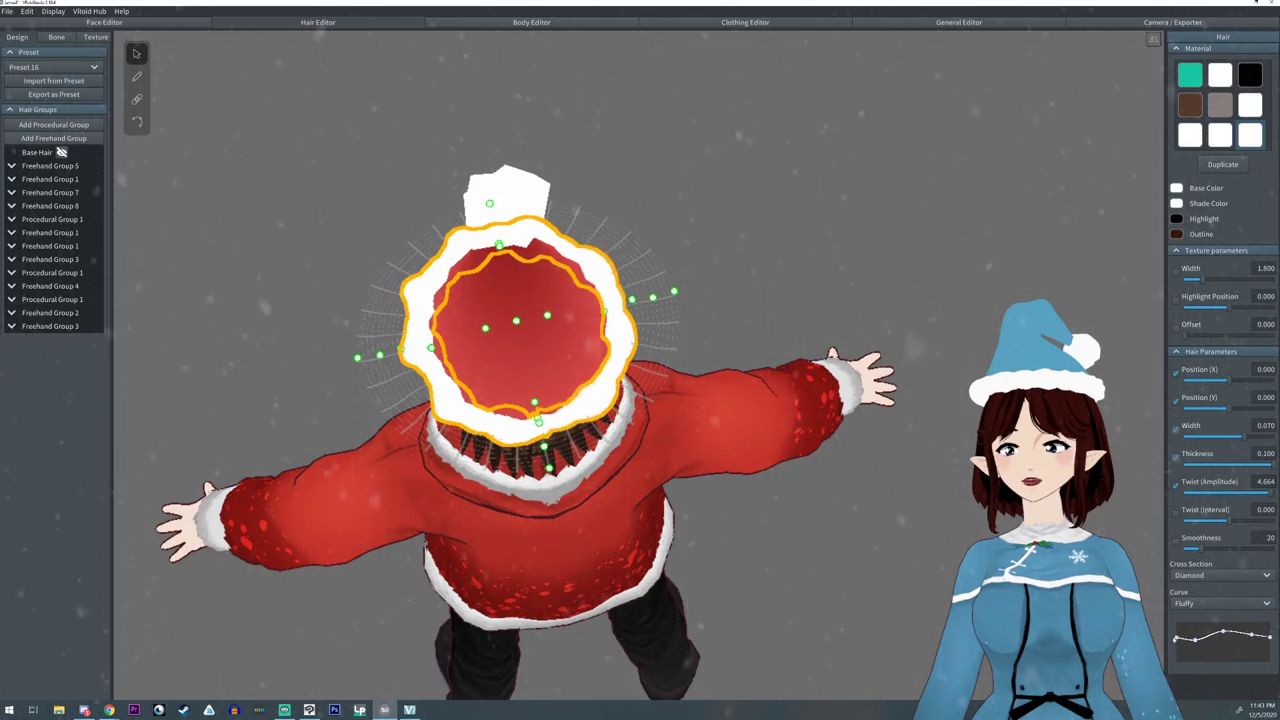
drag(1199, 644, 1193, 636)
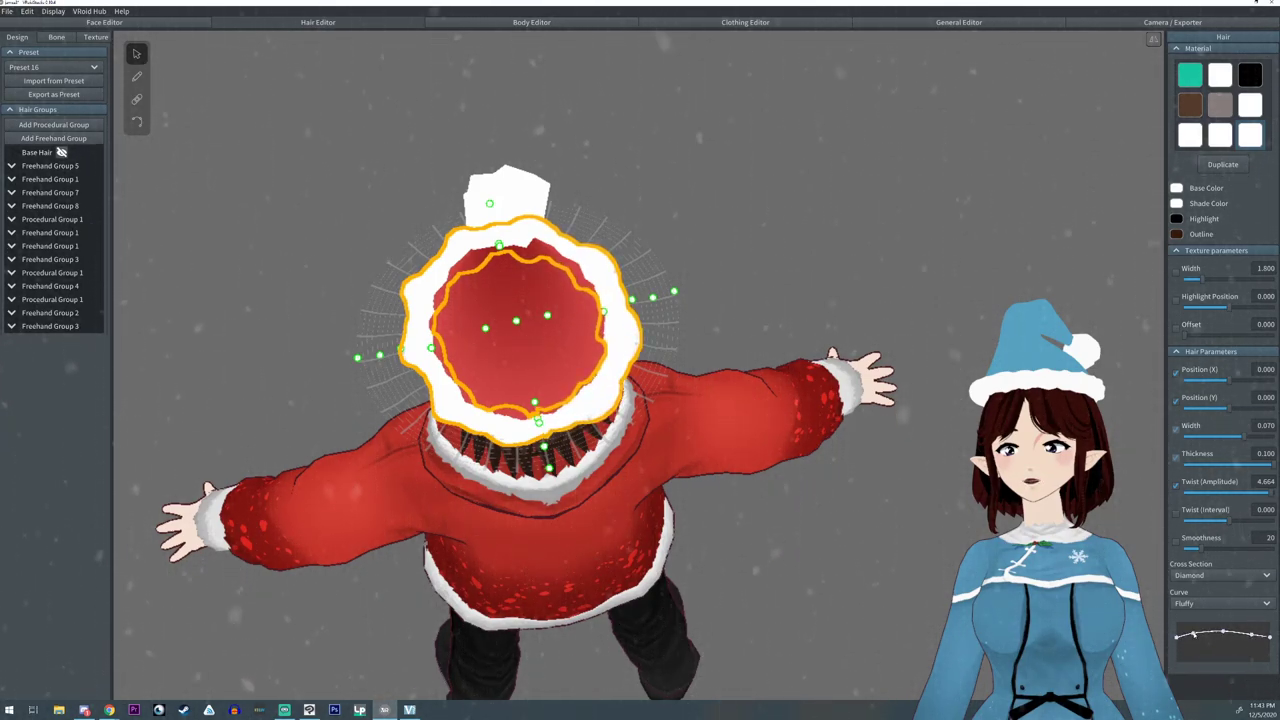
right_drag(590, 640, 739, 507)
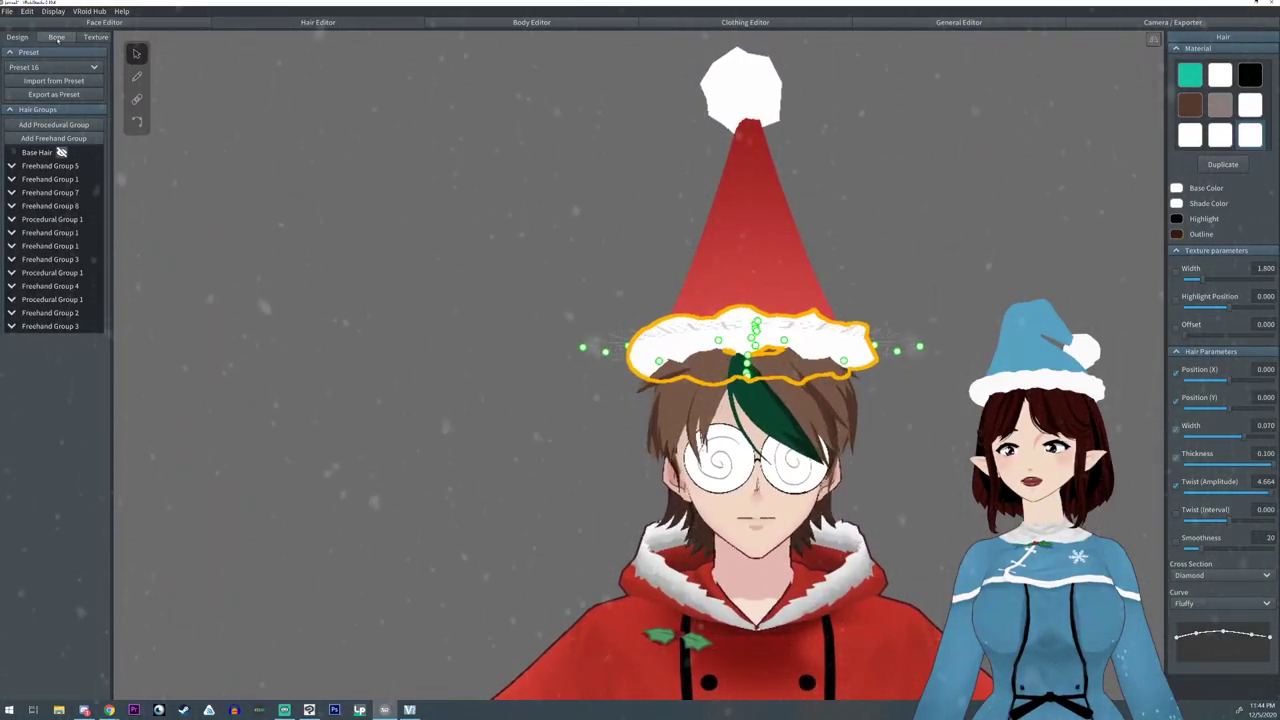
- Create a bone group from the cone's Procedural Group 1 and the pompom's Freehand Group 3, and set a cone strand as its axis
click(56, 37)
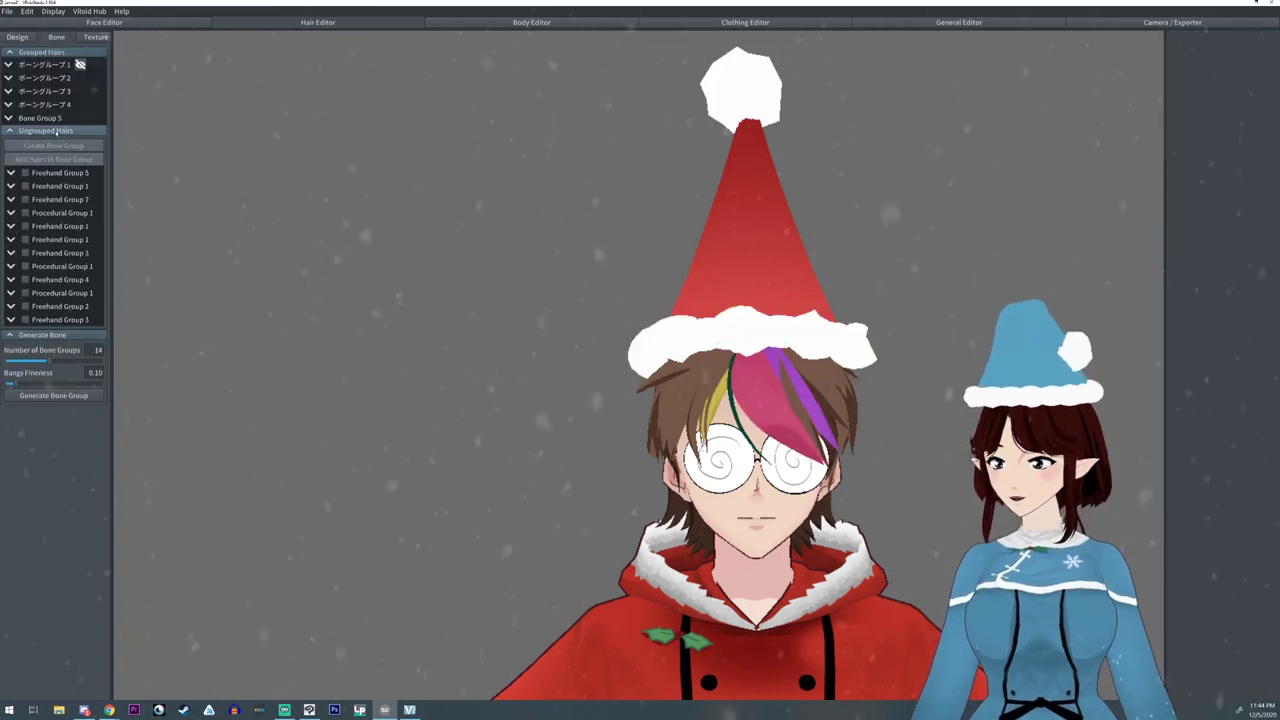
click(45, 306)
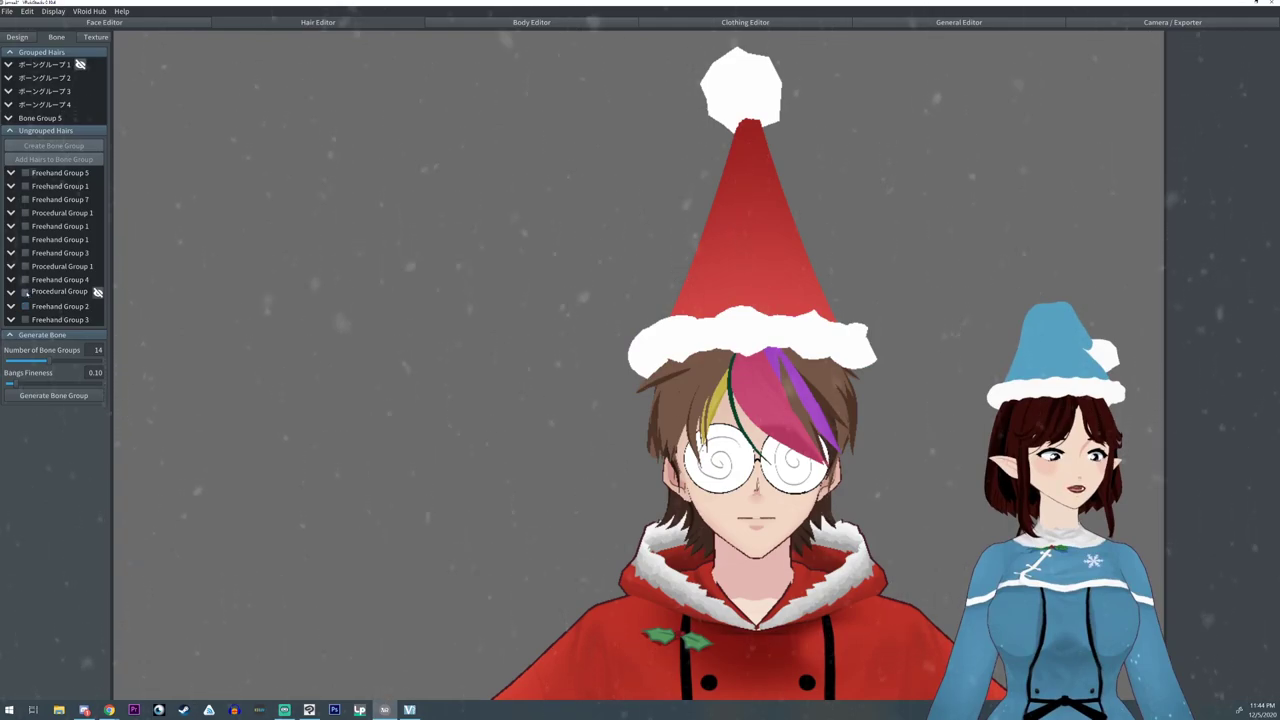
click(50, 293)
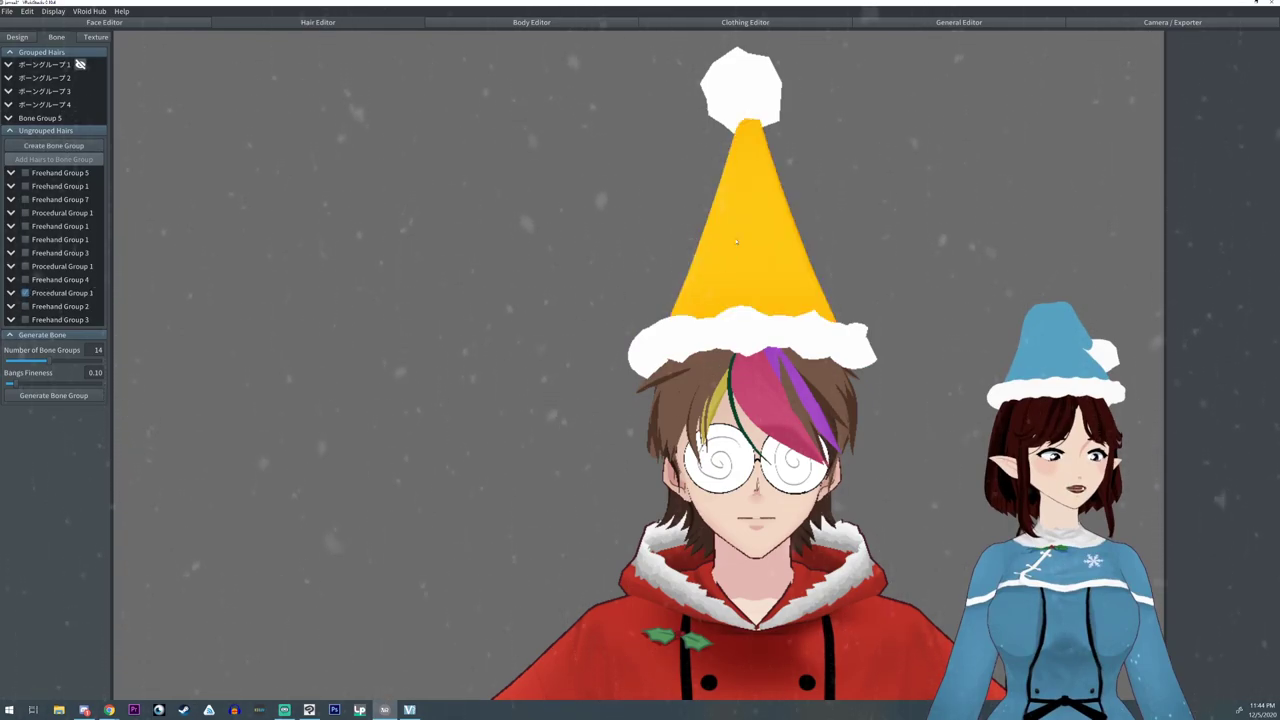
click(26, 320)
middle_drag(856, 206, 844, 223)
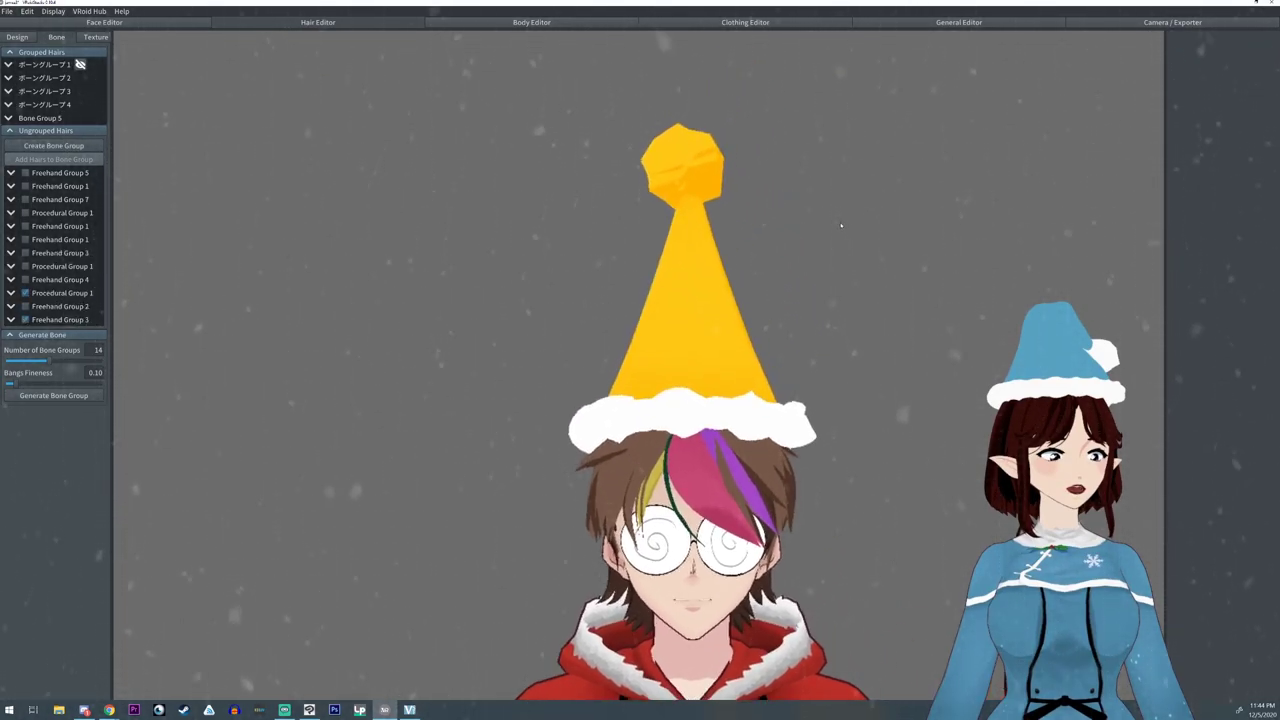
click(53, 145)
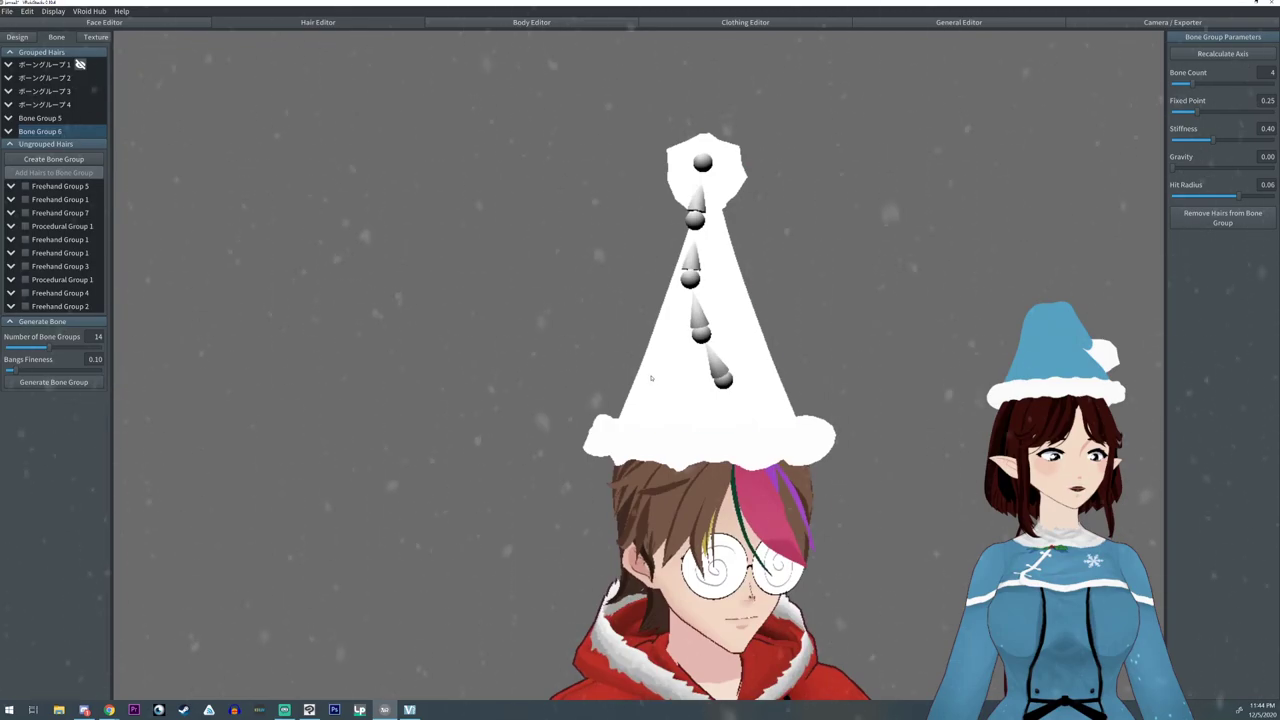
click(651, 377)
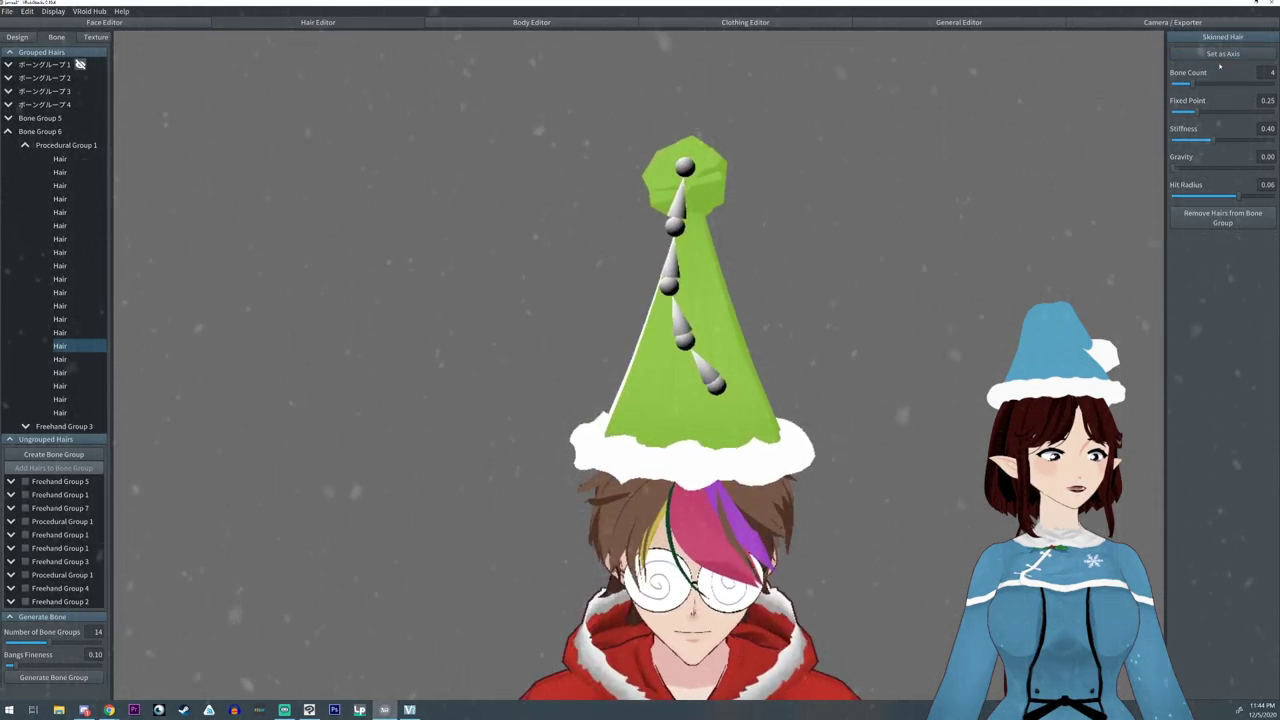
click(1210, 54)
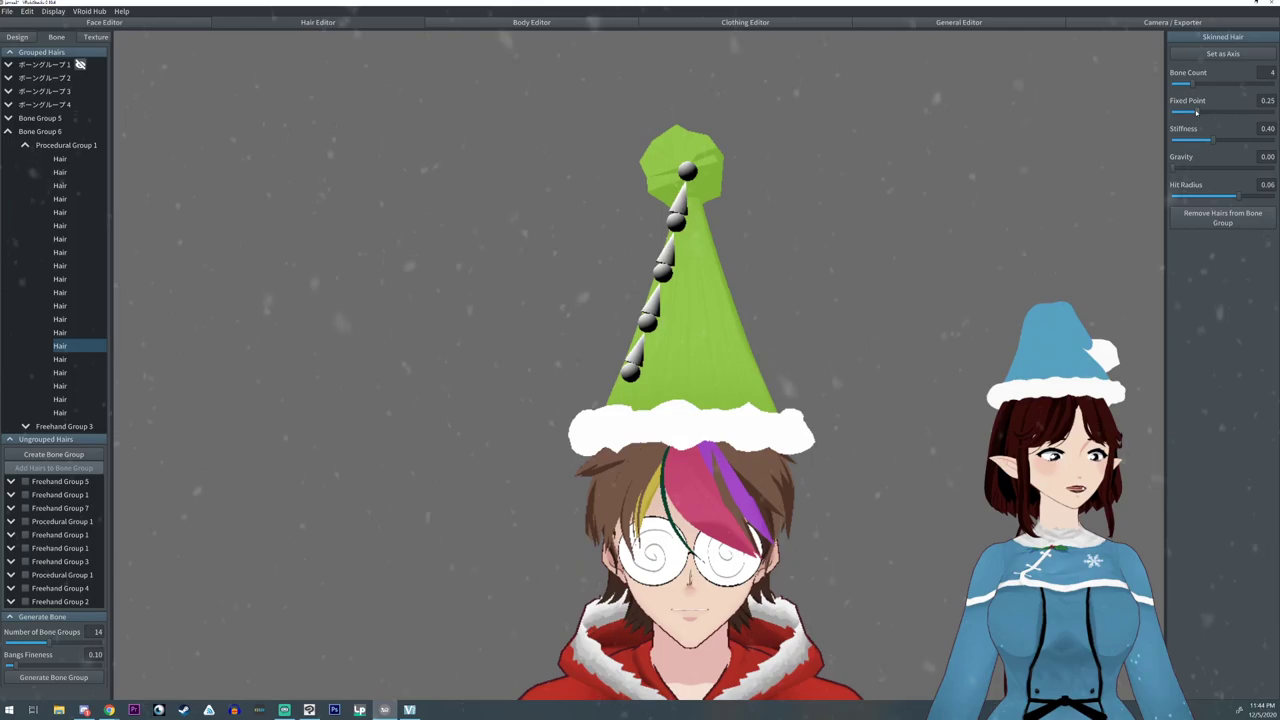
- Set Bone Group 6's gravity to 0.17 and hit radius to 0.05, previewing the hat's droop between changes
click(1176, 168)
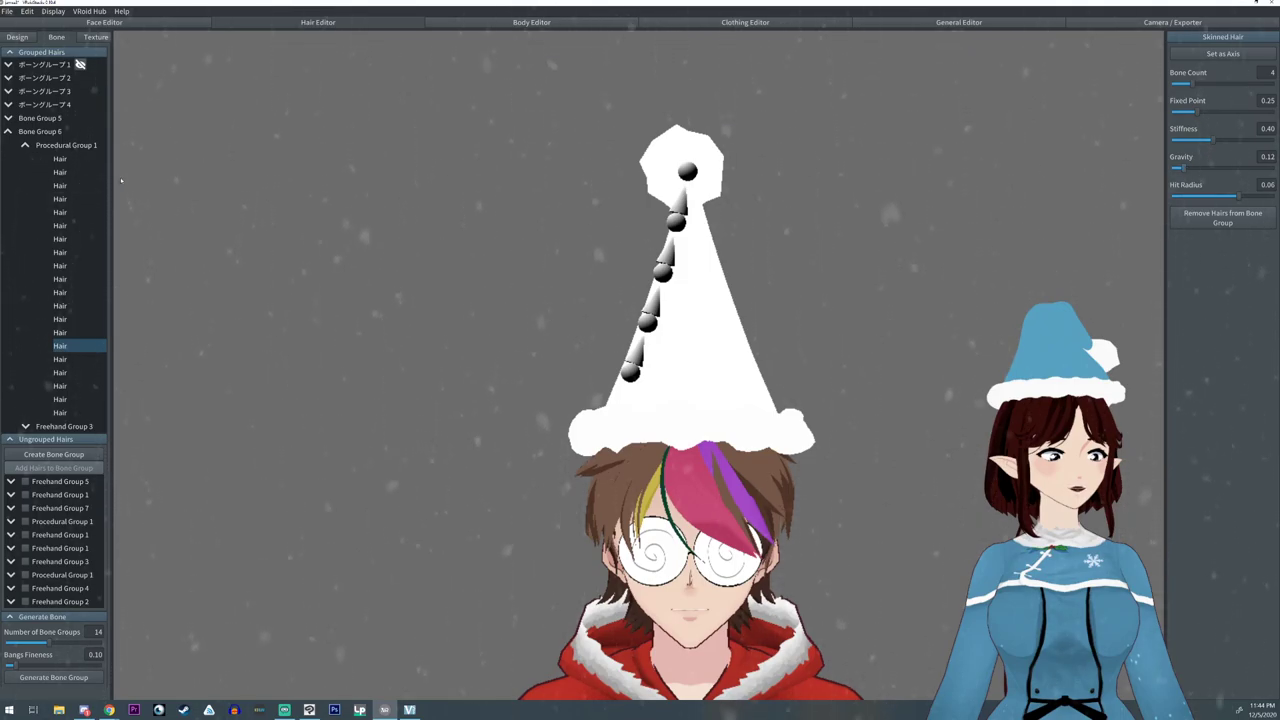
click(9, 132)
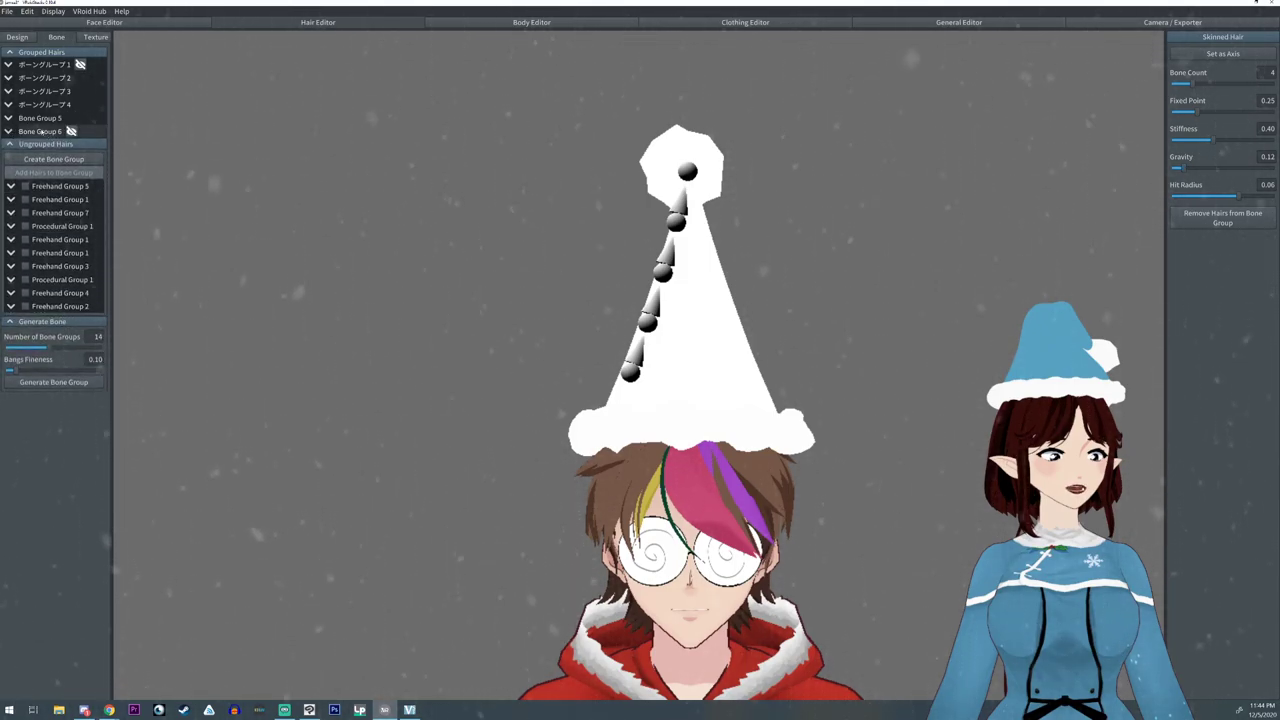
click(38, 118)
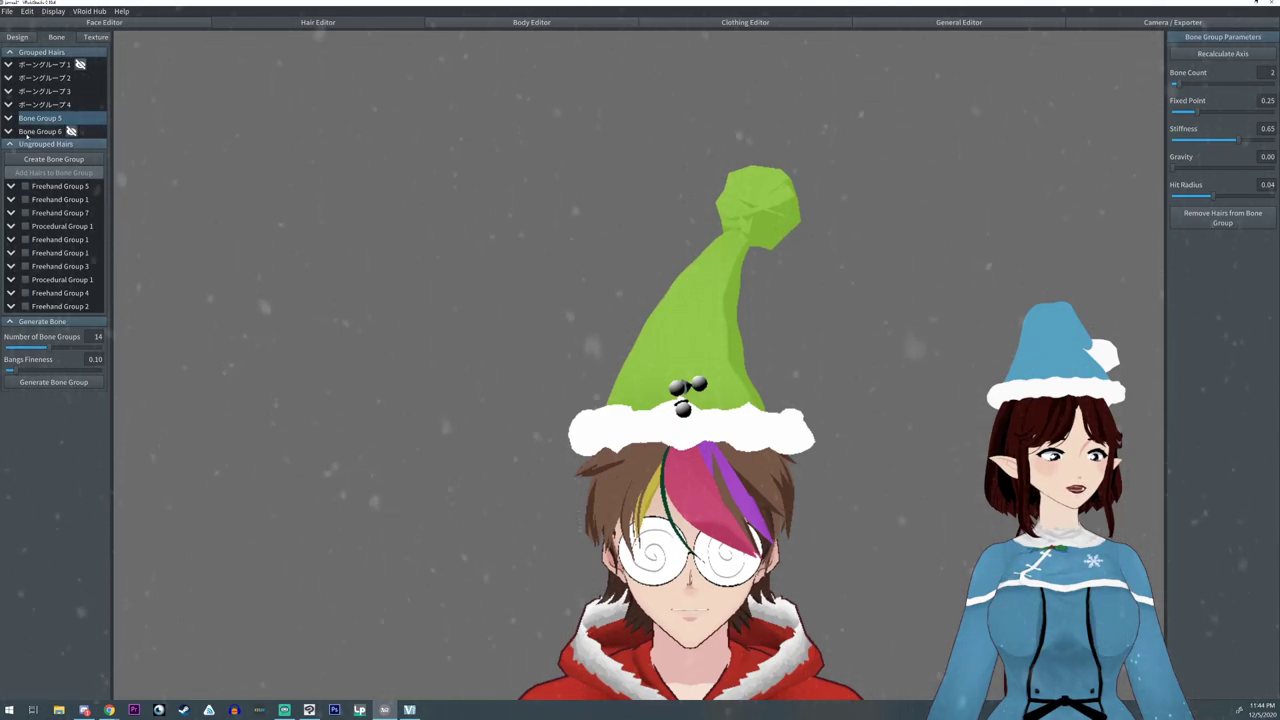
click(32, 131)
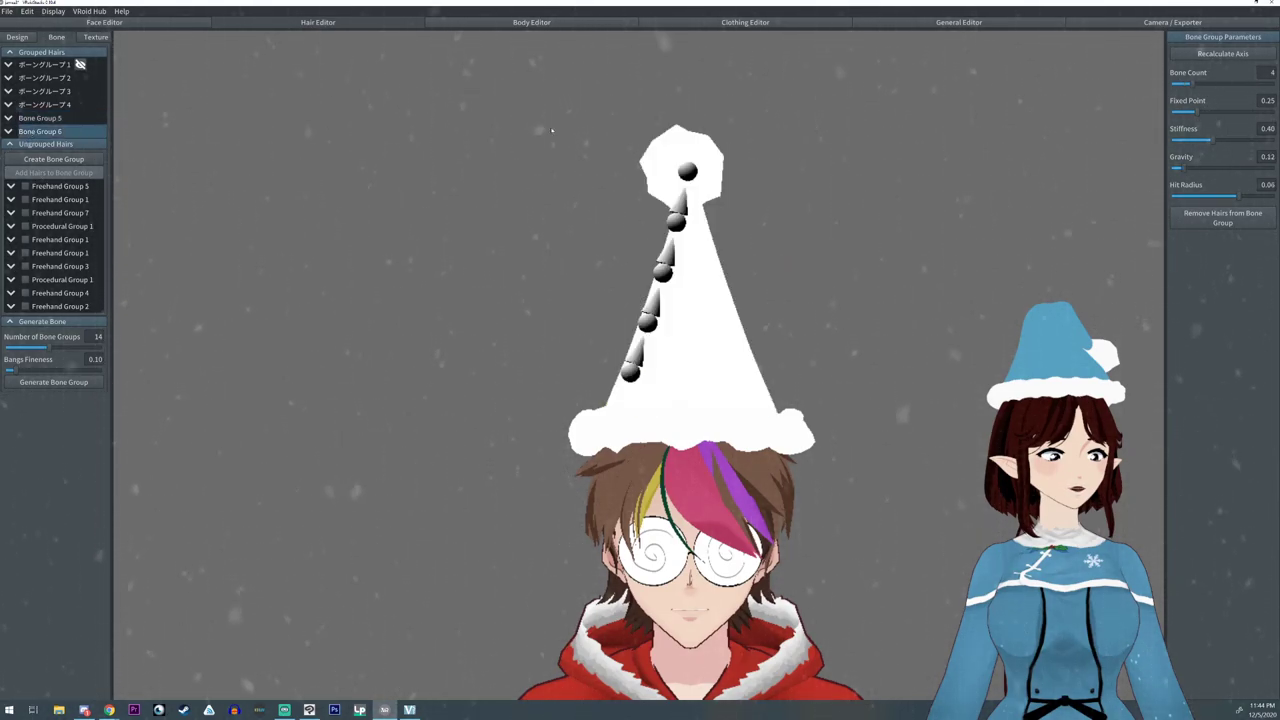
drag(1188, 169, 1190, 169)
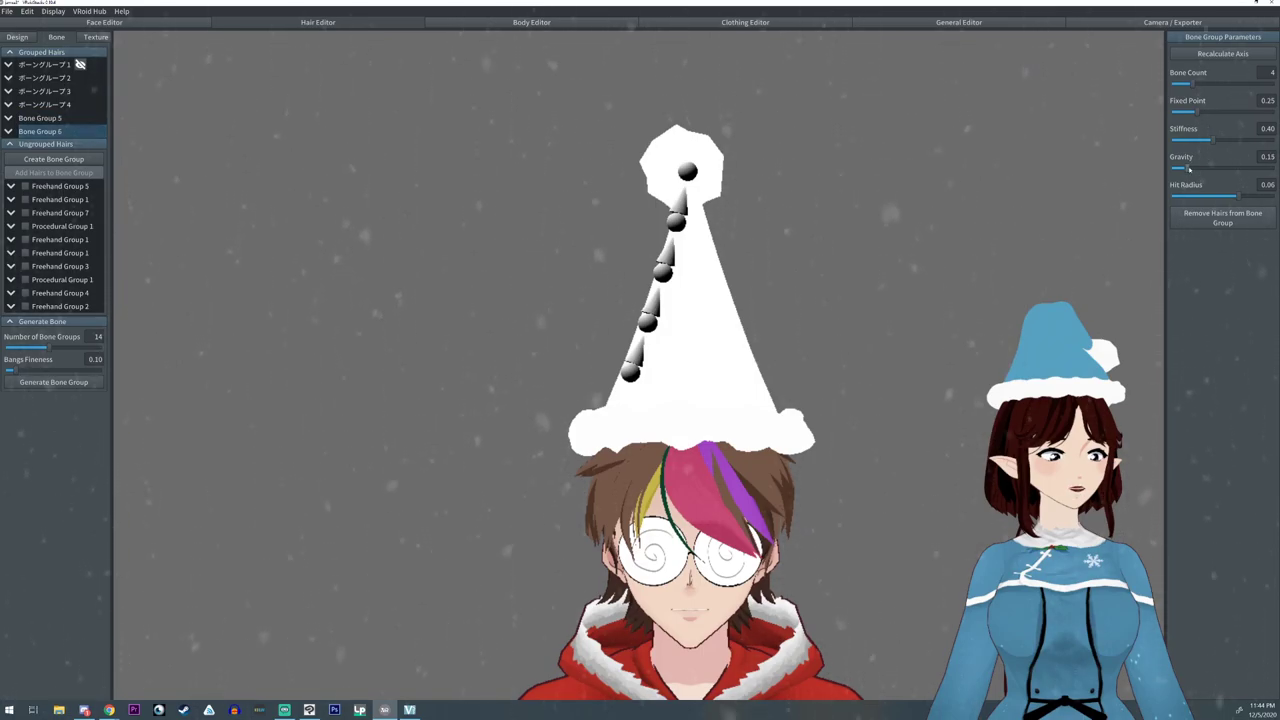
click(38, 118)
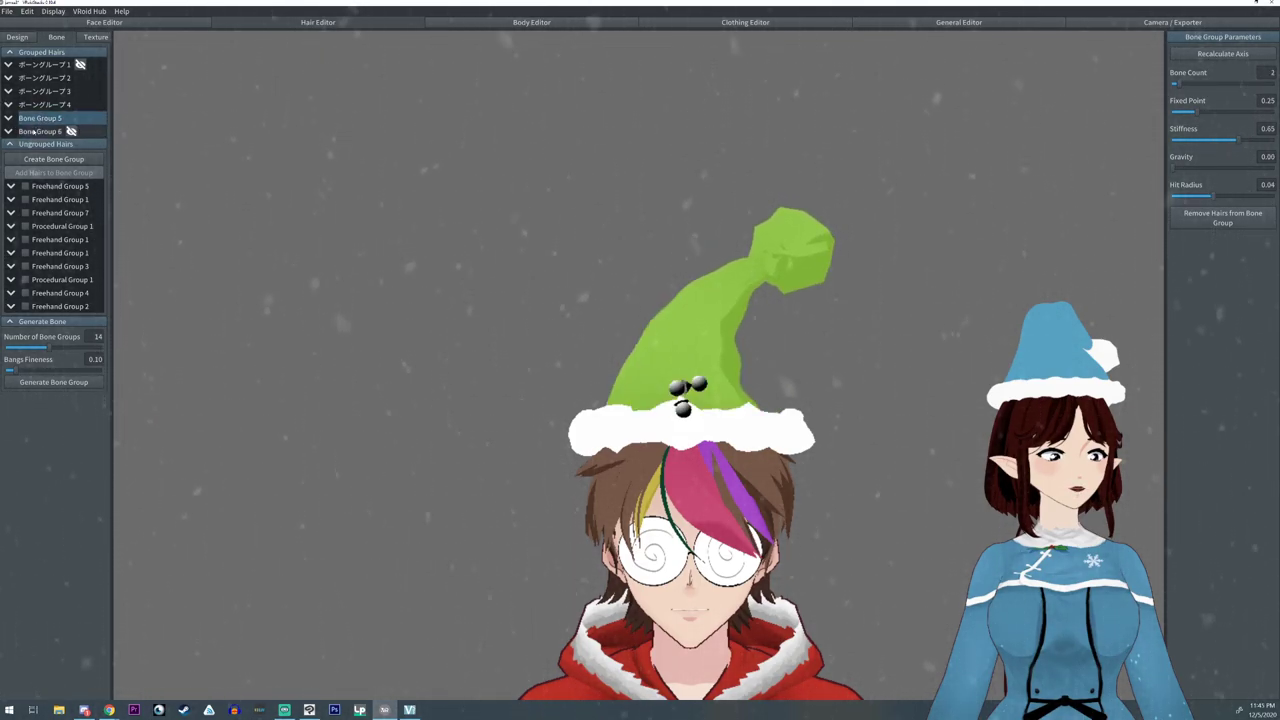
click(38, 131)
drag(1188, 169, 1190, 169)
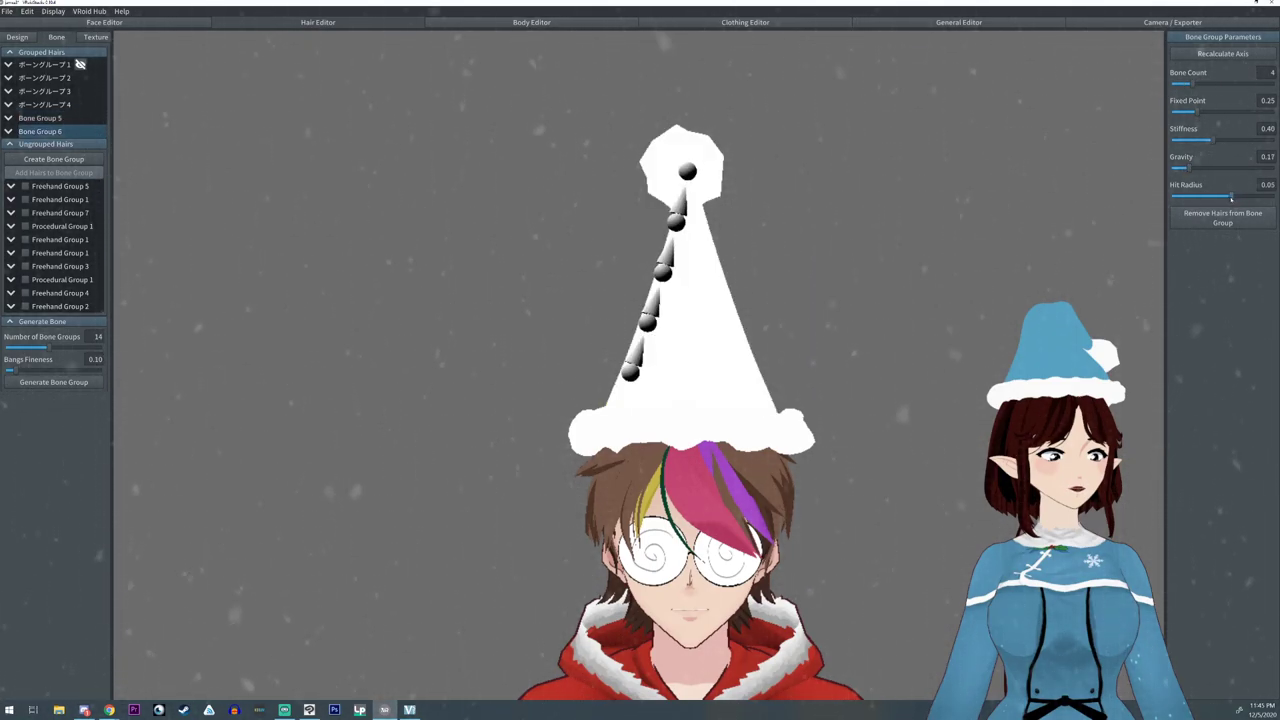
click(40, 119)
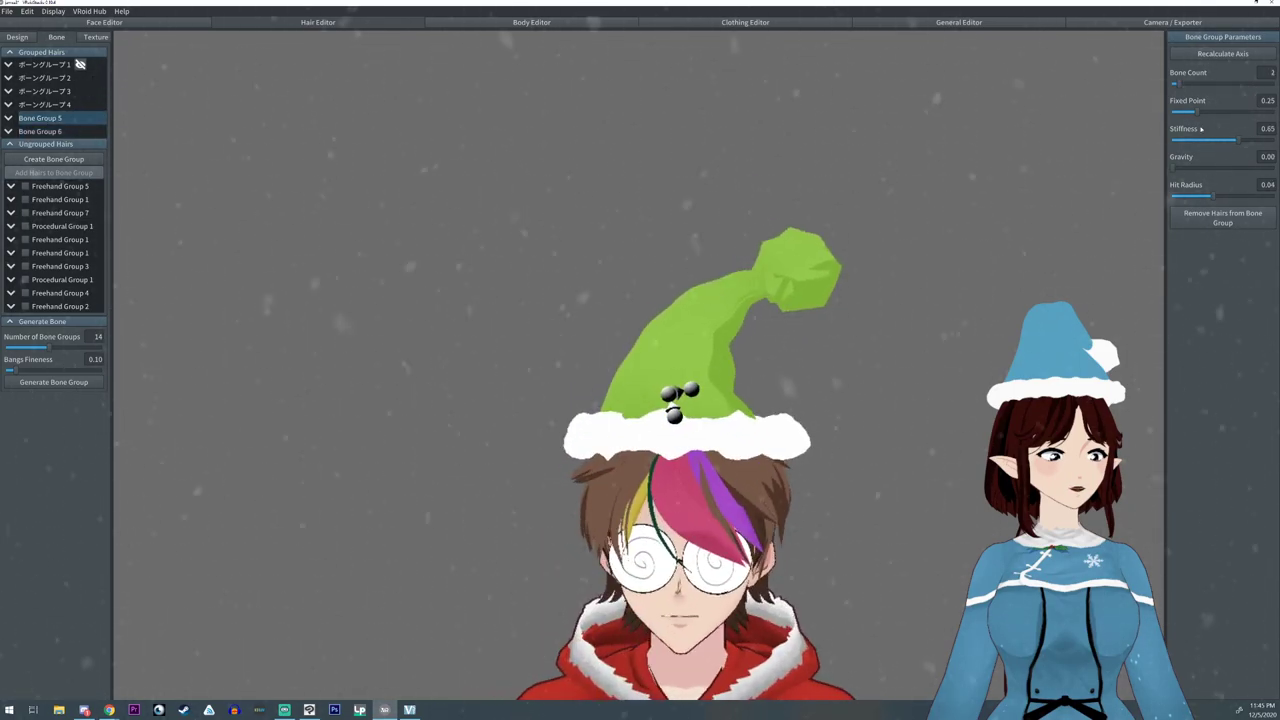
- Set Bone Group 6's bone count to 3, fixed point to 0.37 and stiffness to 0.35, and preview the hat's bend
click(60, 132)
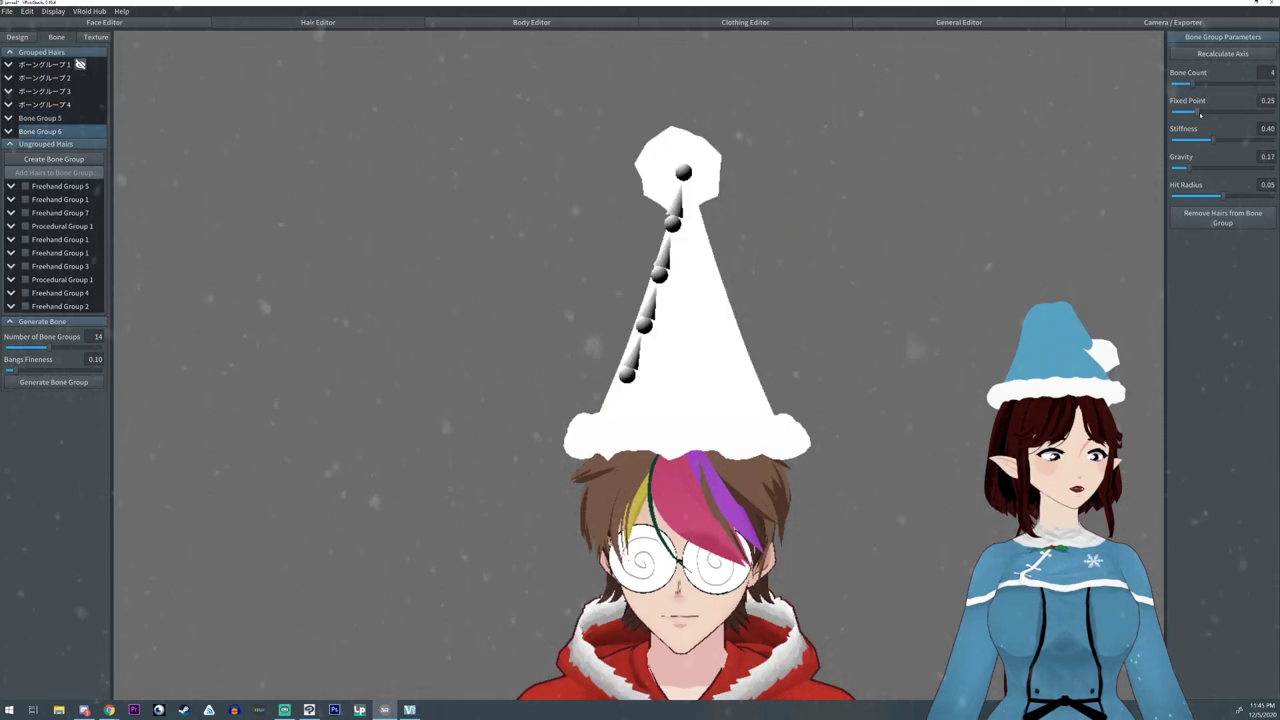
drag(1191, 85, 1206, 112)
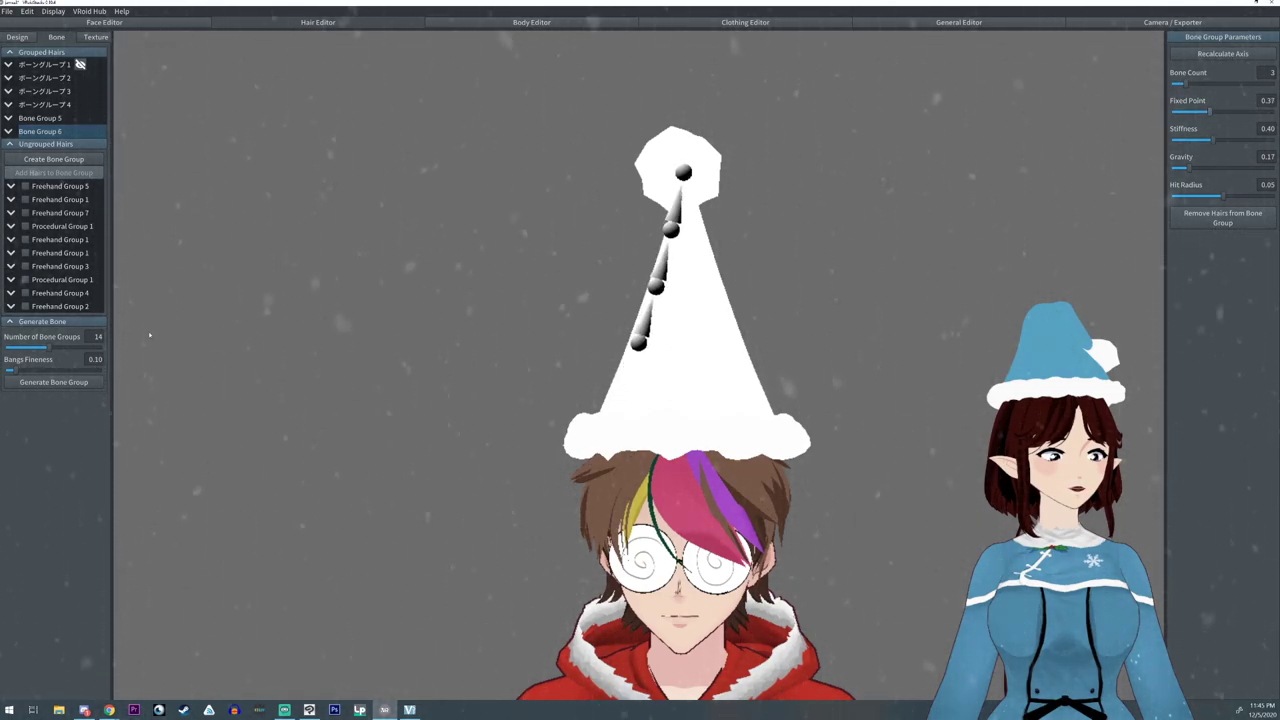
click(40, 118)
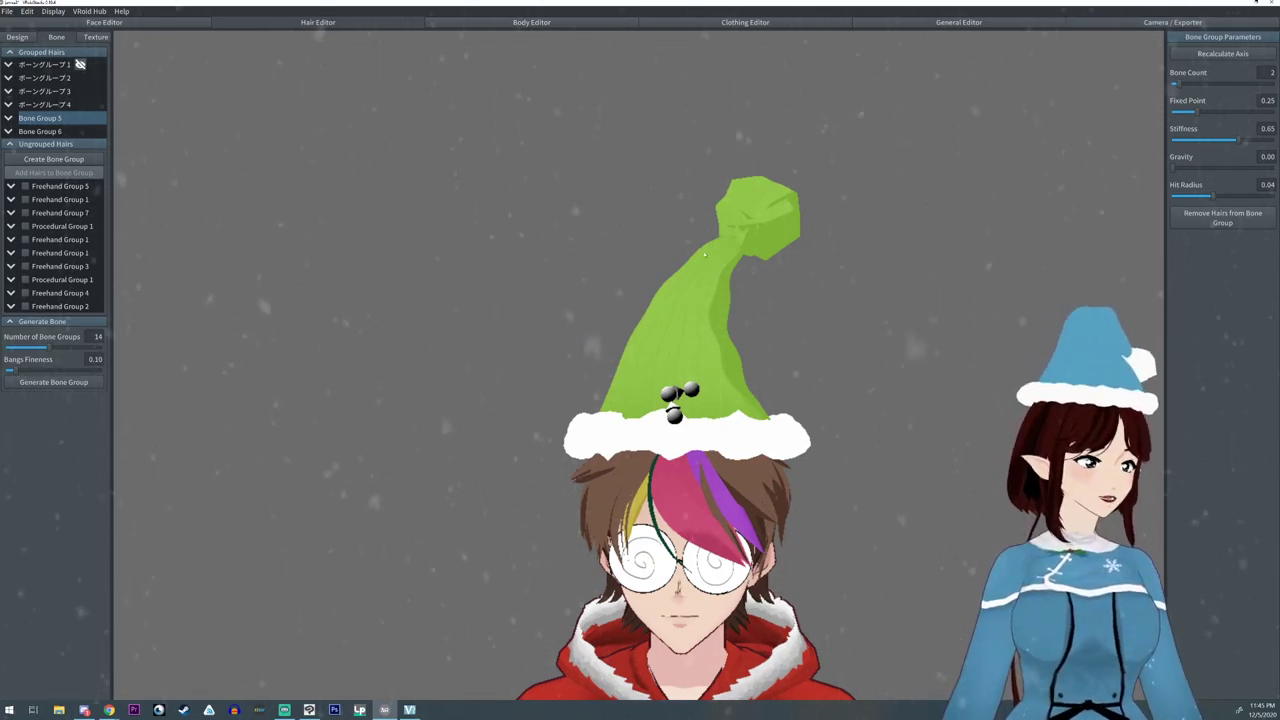
click(37, 131)
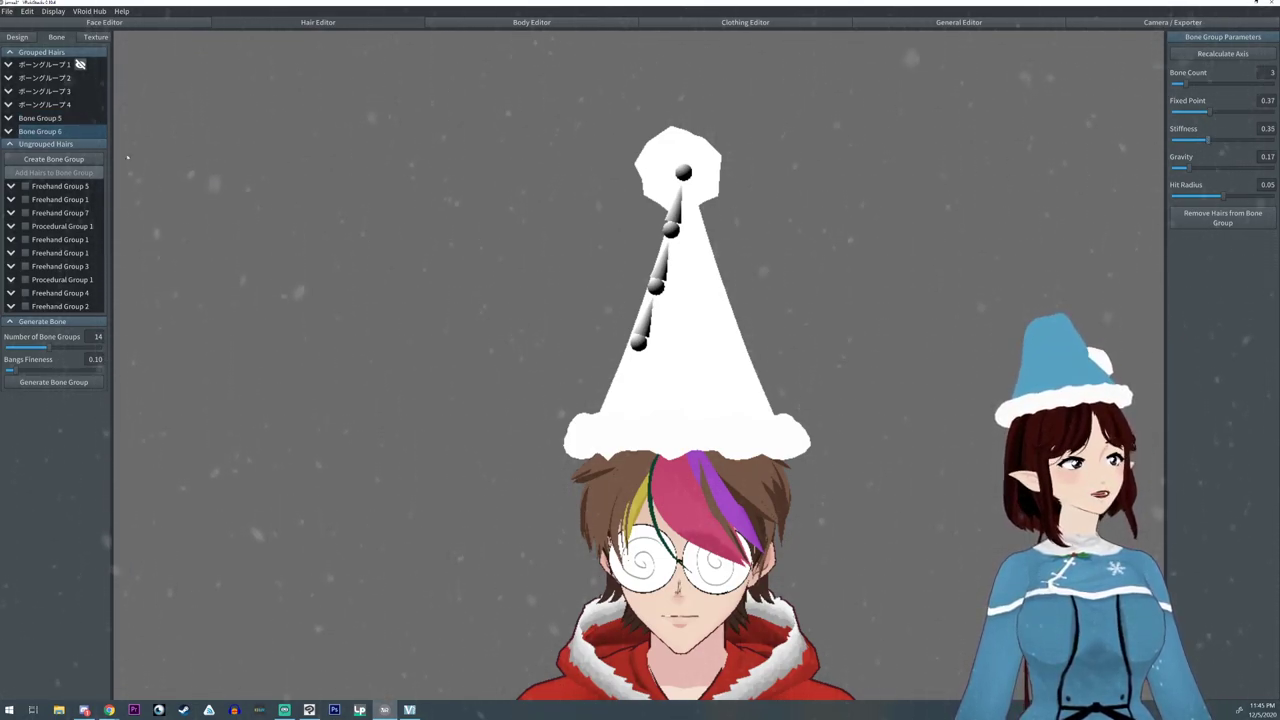
click(42, 118)
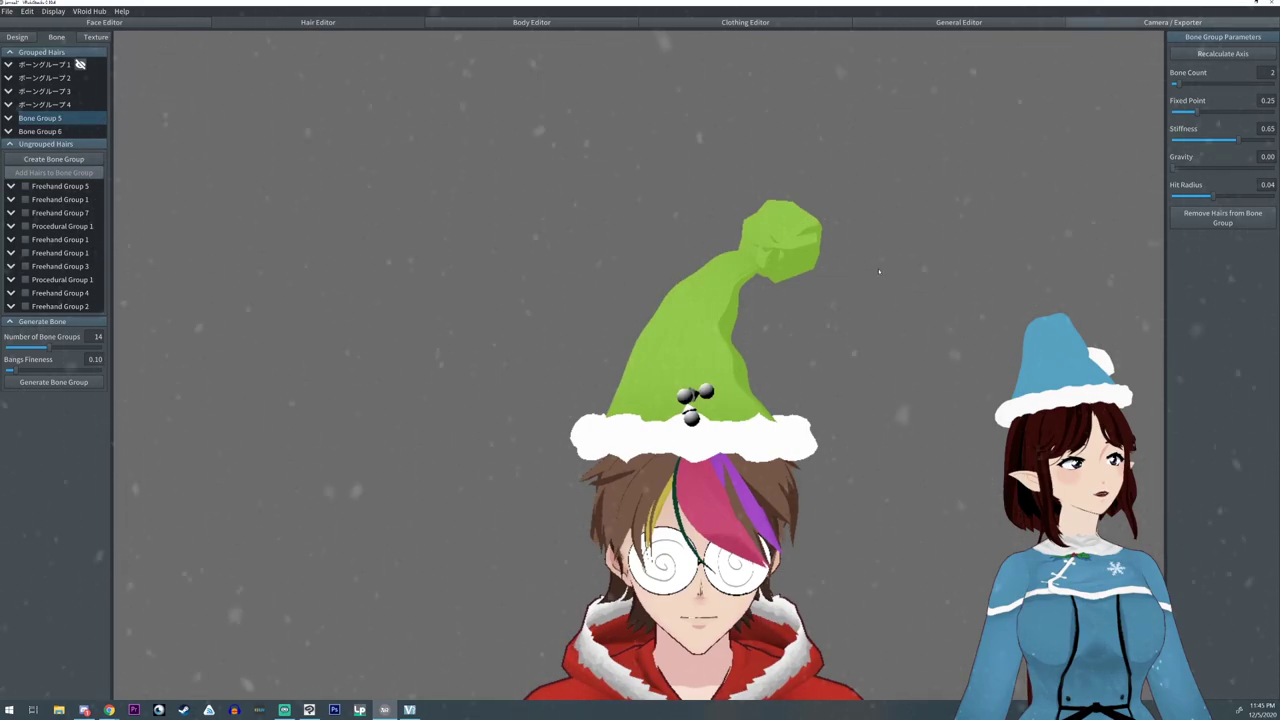
- Play the male Walking and Running animations on the avatar to examine how the hat moves
click(1172, 22)
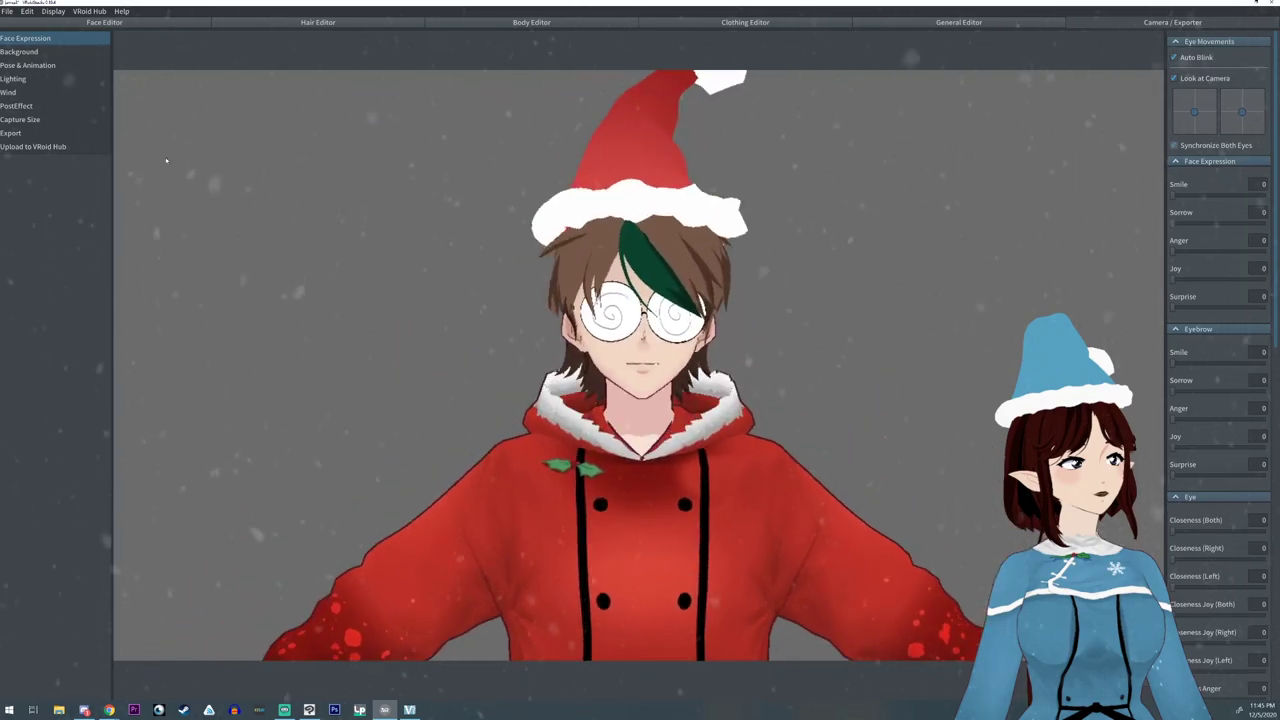
click(27, 65)
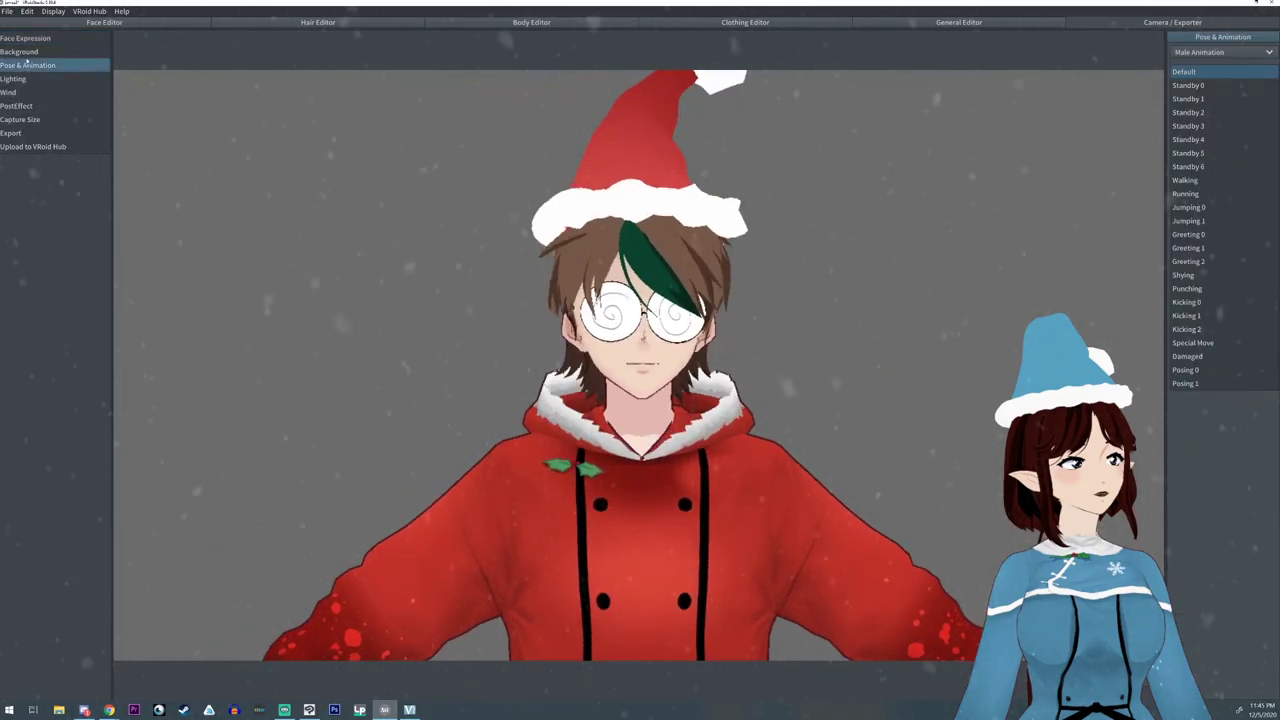
click(1186, 180)
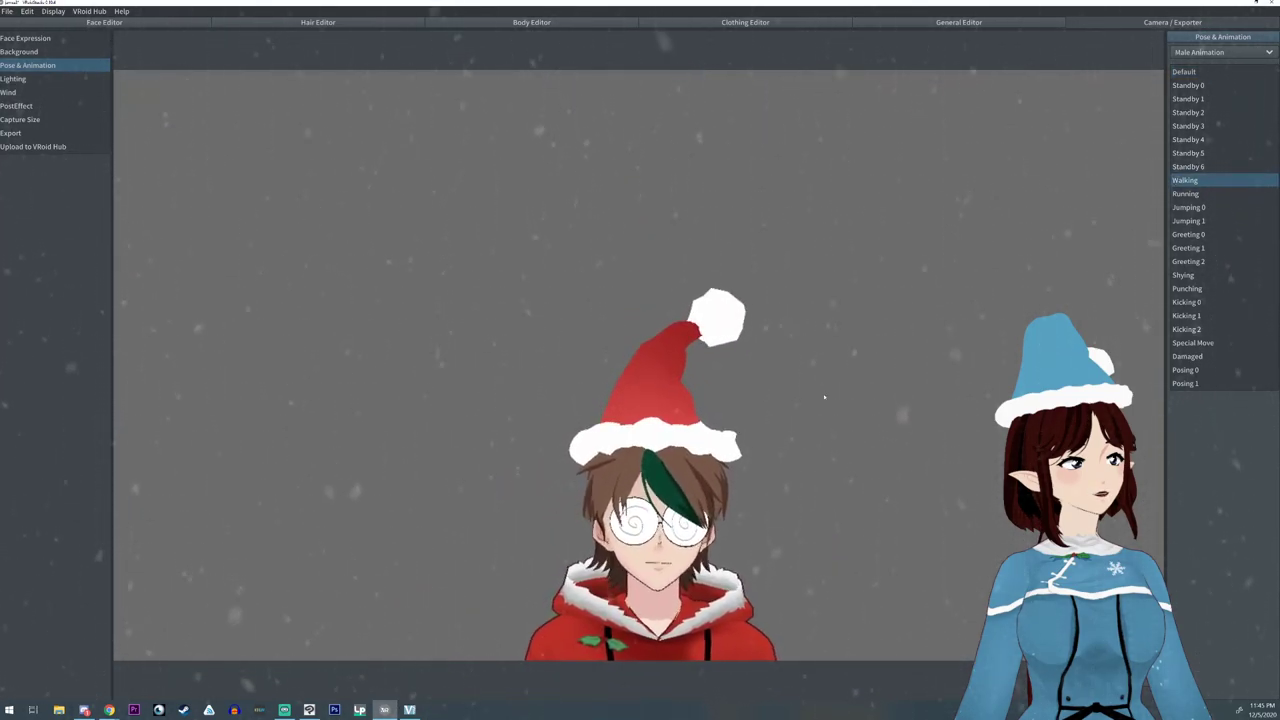
click(1207, 193)
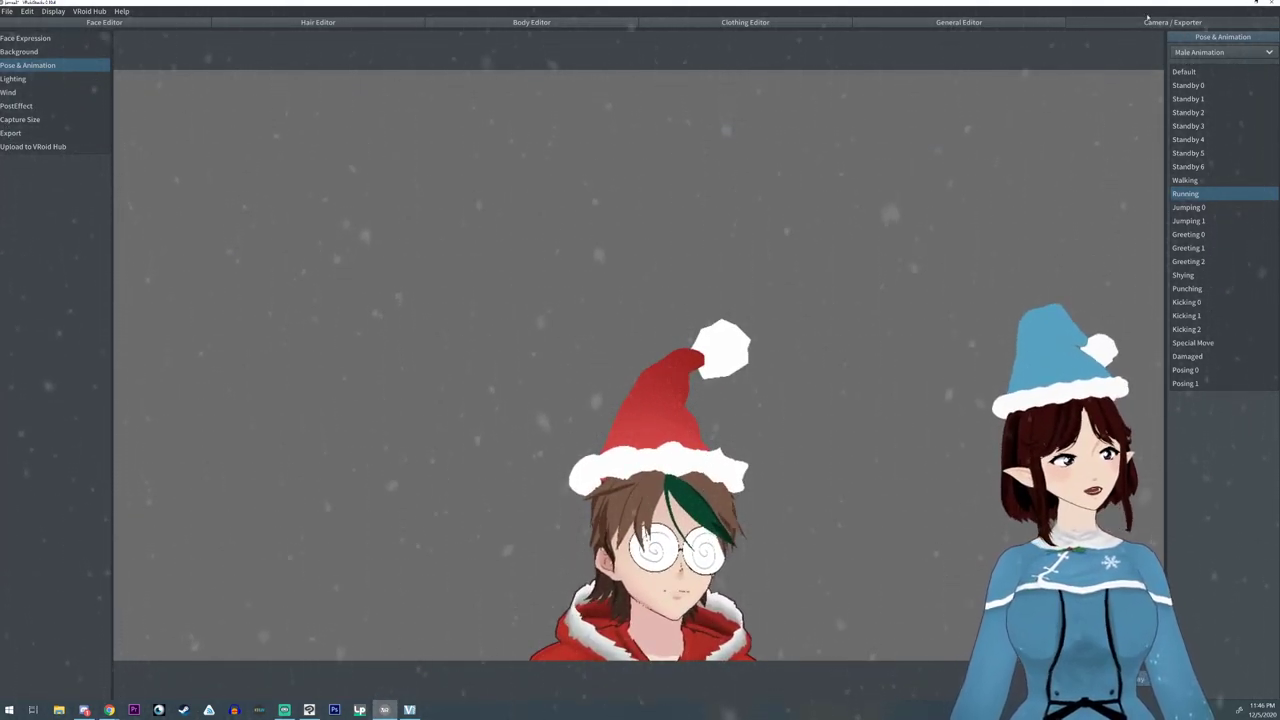
- Open the avatar's VRM export settings and close them without exporting
click(12, 132)
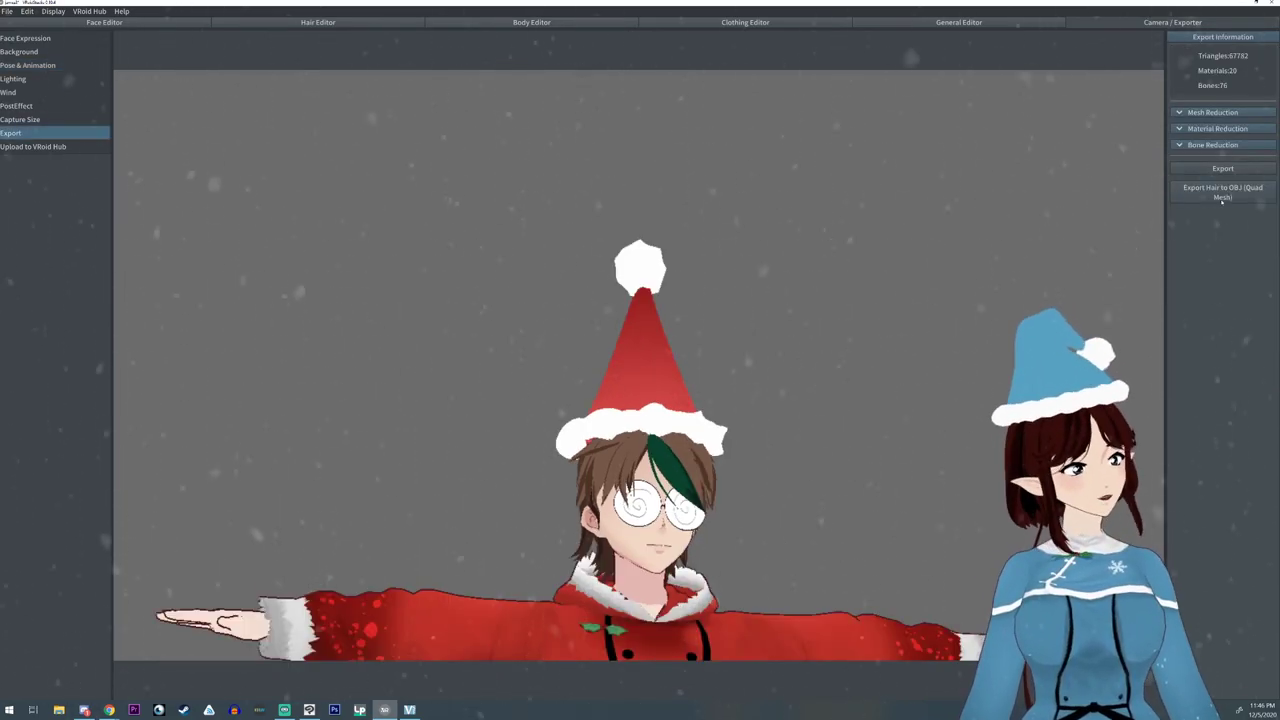
click(1210, 169)
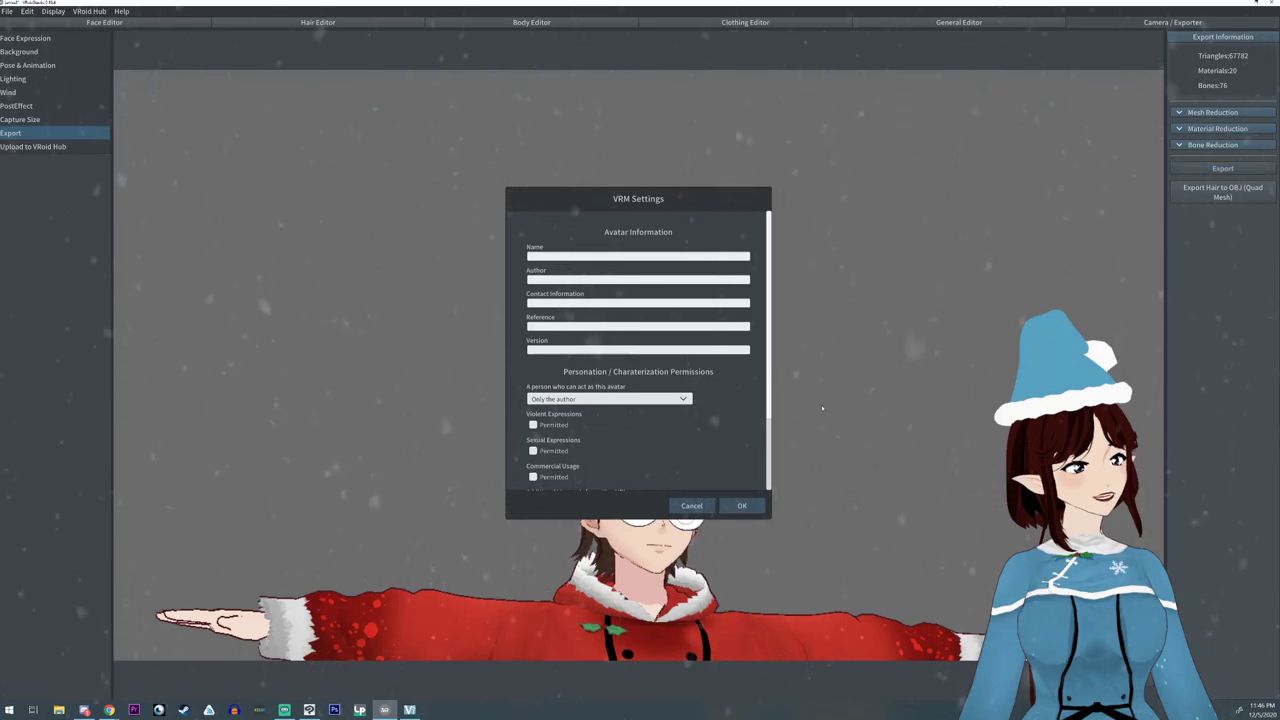
click(692, 505)
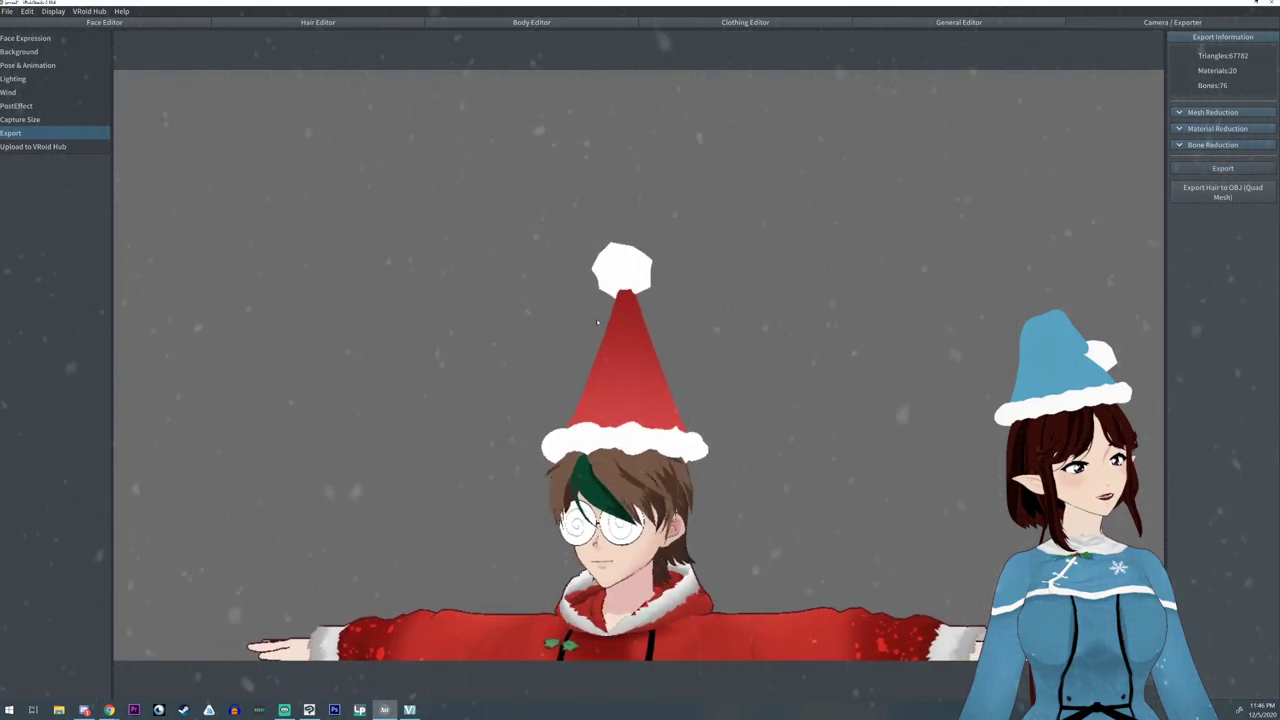
middle_drag(615, 328, 614, 220)
scroll(614, 240, down, 2)
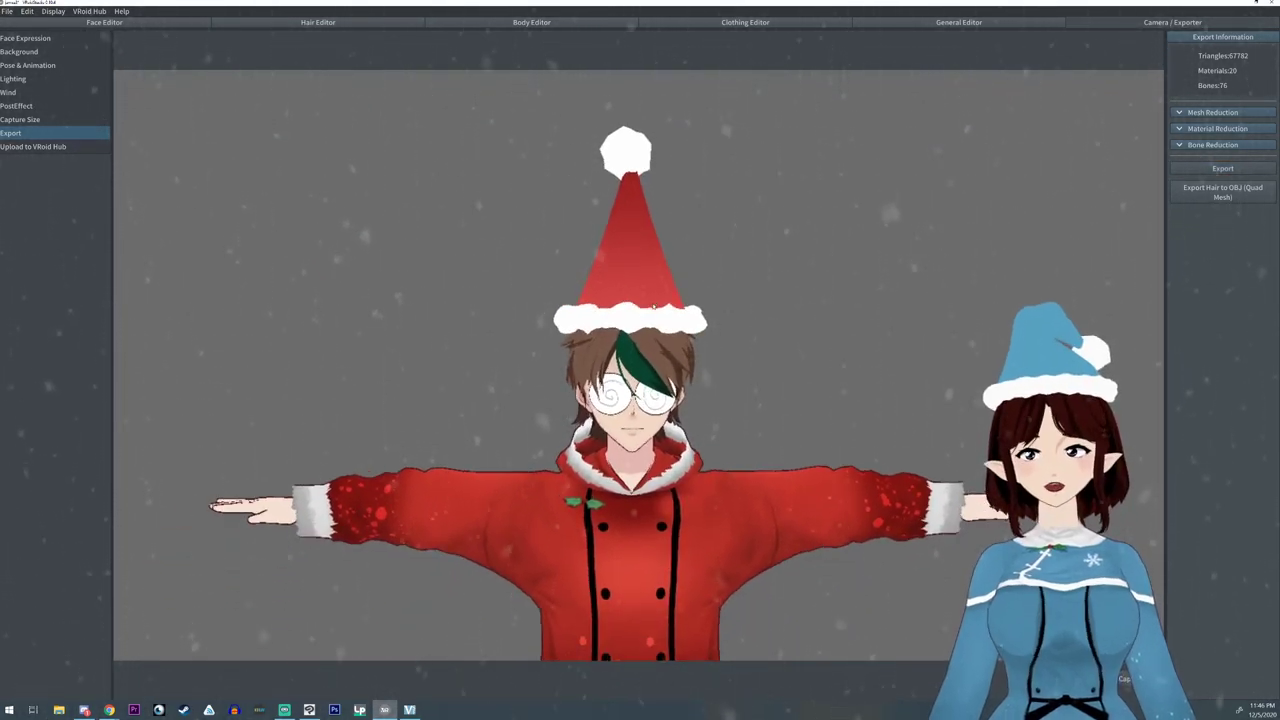
scroll(620, 300, up, 2)
right_drag(622, 300, 649, 297)
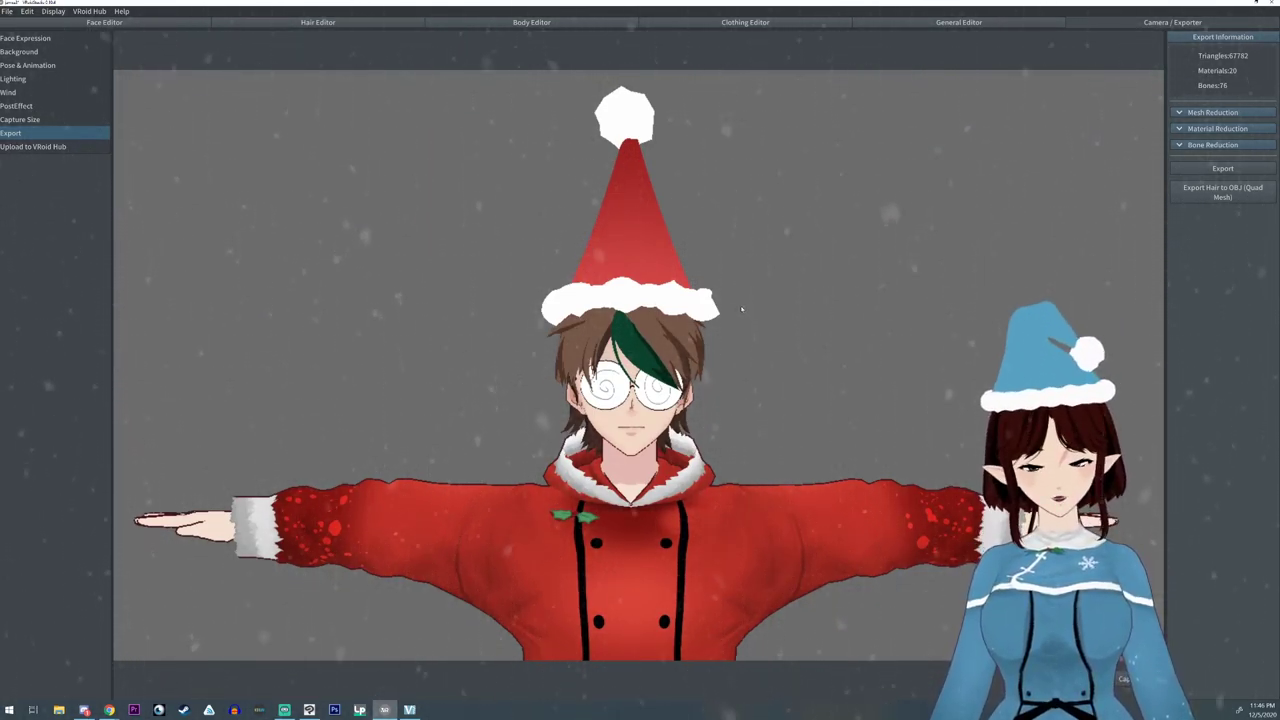
scroll(738, 315, up, 2)
right_drag(741, 321, 742, 316)
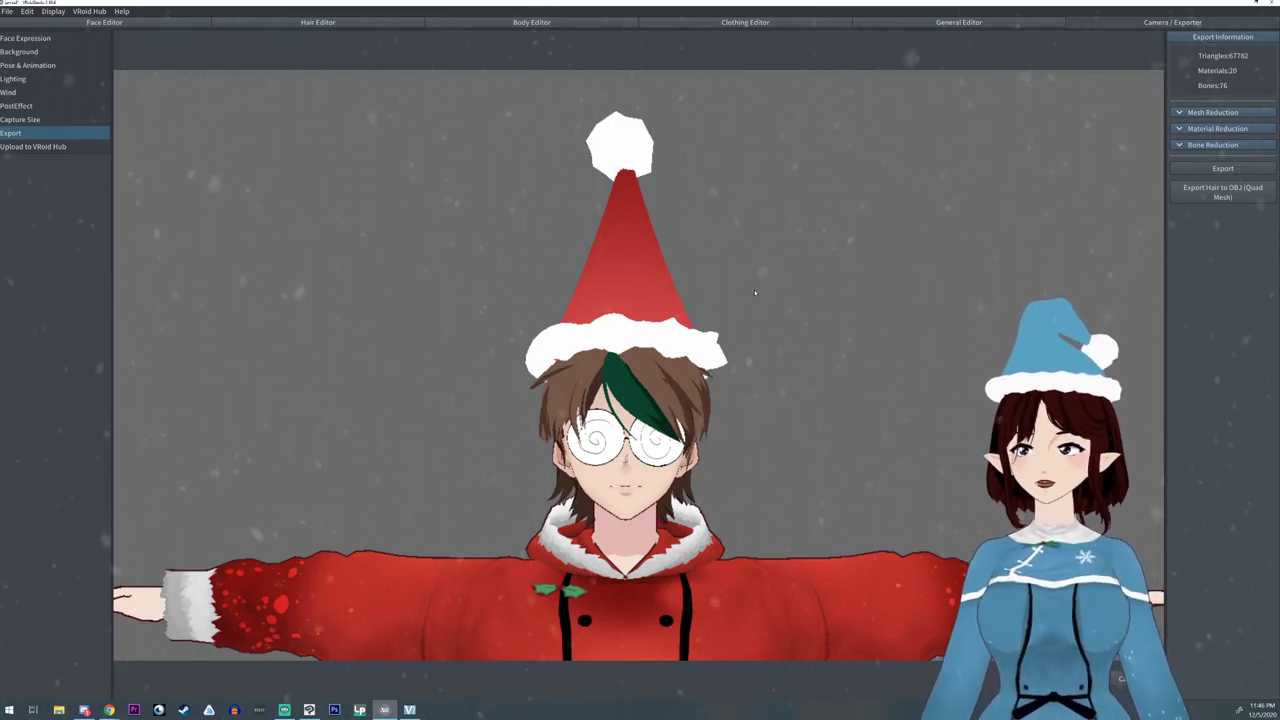
mouse_move(776, 286)
right_down()
mouse_move(742, 288)
mouse_move(791, 289)
right_up()
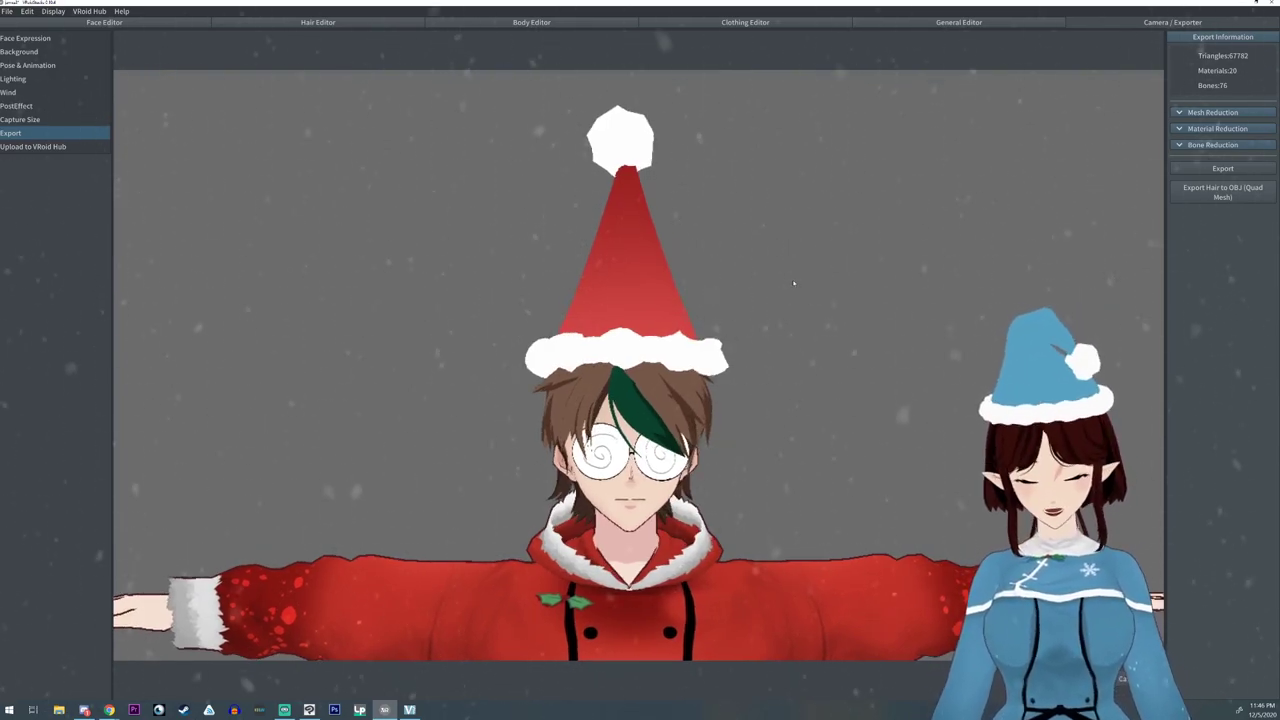
right_drag(793, 283, 670, 284)
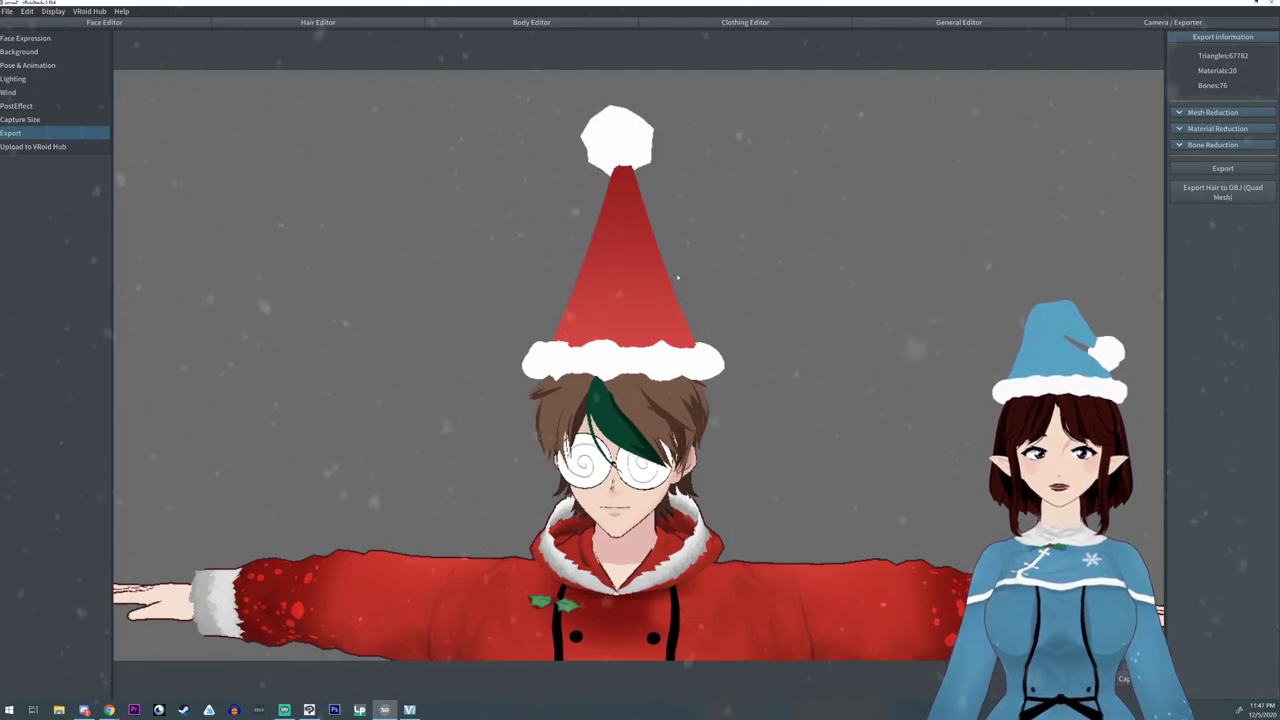
scroll(712, 288, down, 2)
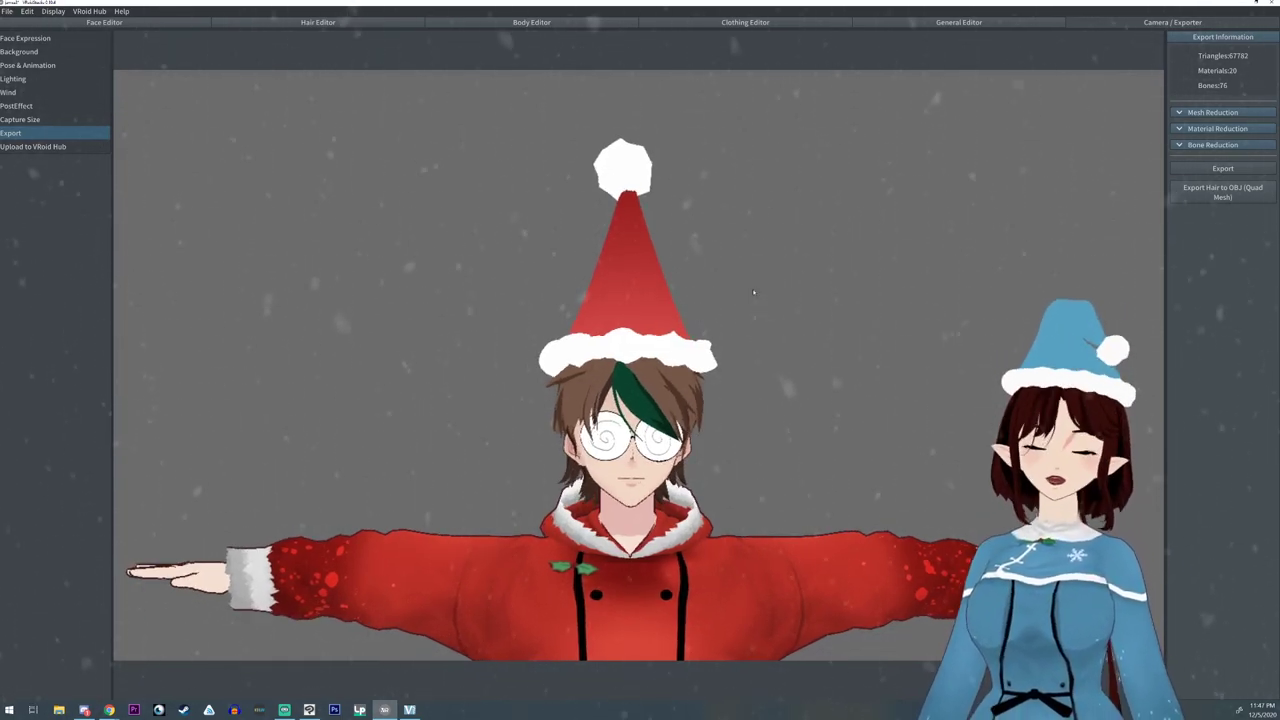
scroll(754, 292, up, 1)
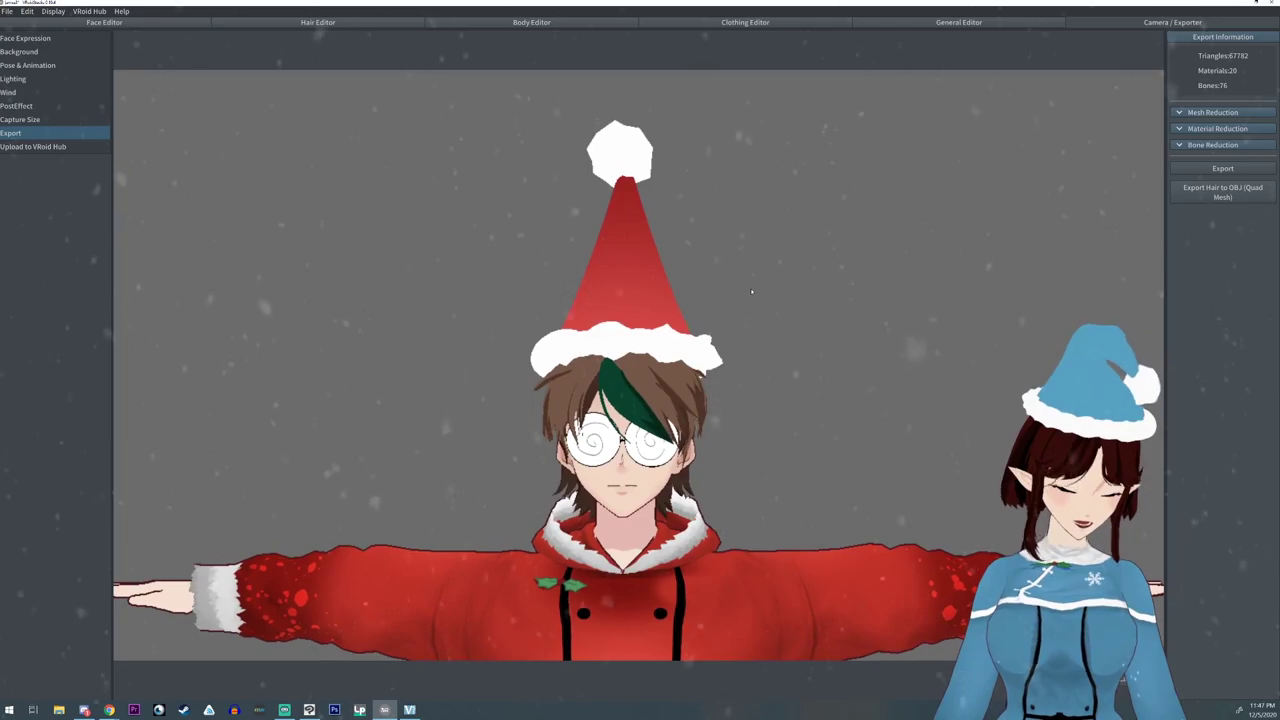